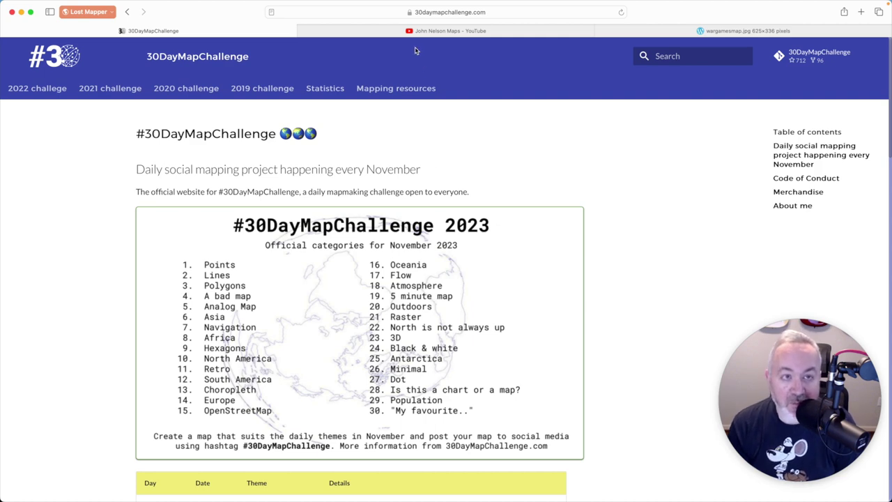
Close the YouTube channel page and bring up the wargamesmap.jpg reference image
left_click(363, 35)
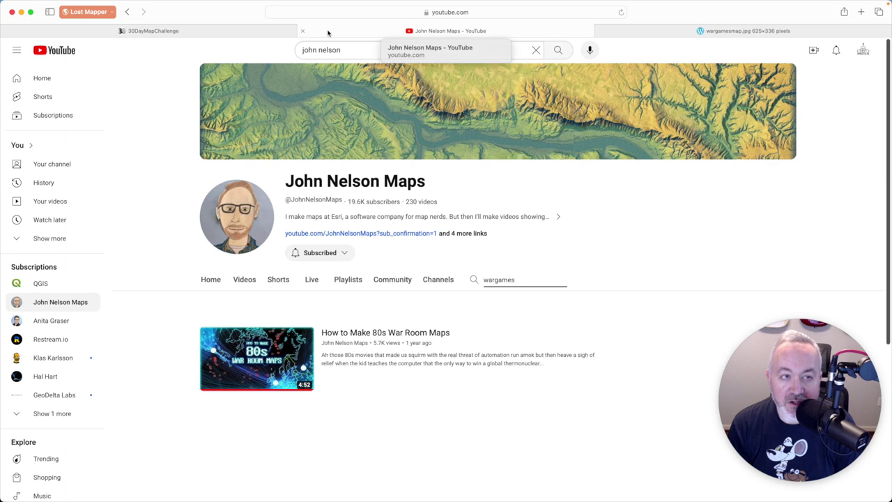
left_click(302, 31)
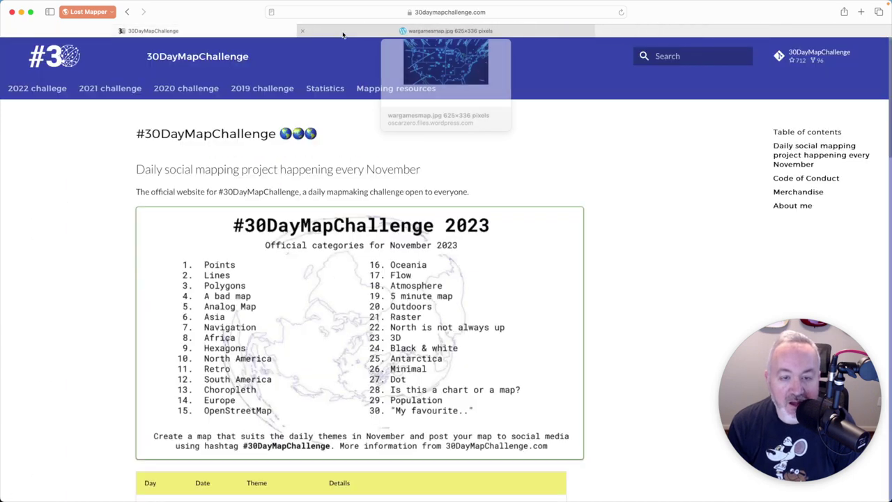
left_click(445, 30)
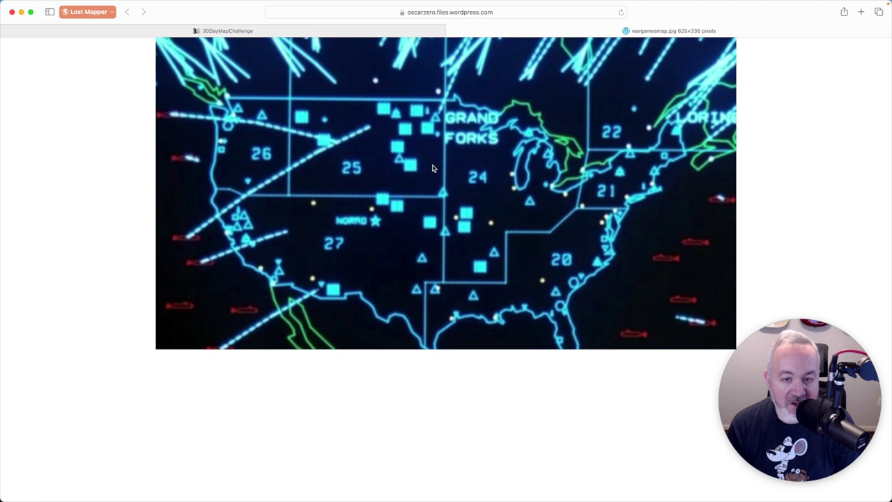
Switch to Stickies and place a smaller blank note over the lower edge of the map image
key("super+space")
type("st")
key("Return")
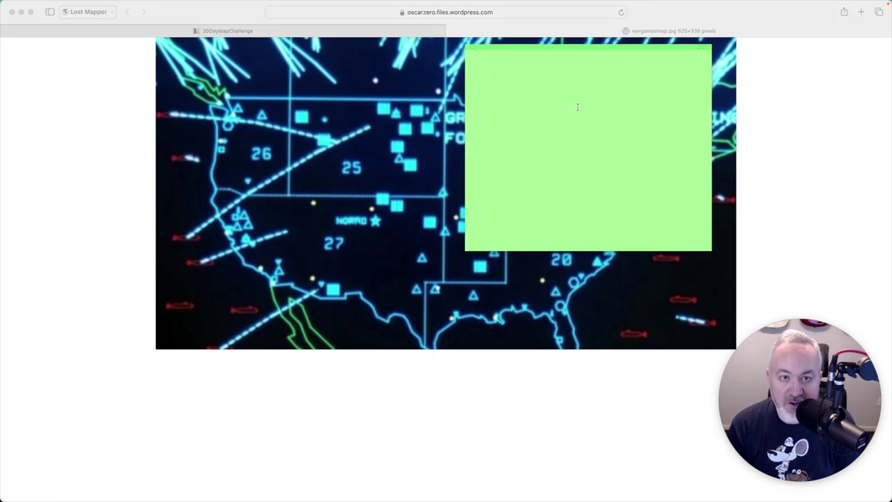
left_click(647, 87)
left_click_drag(647, 87, 516, 285)
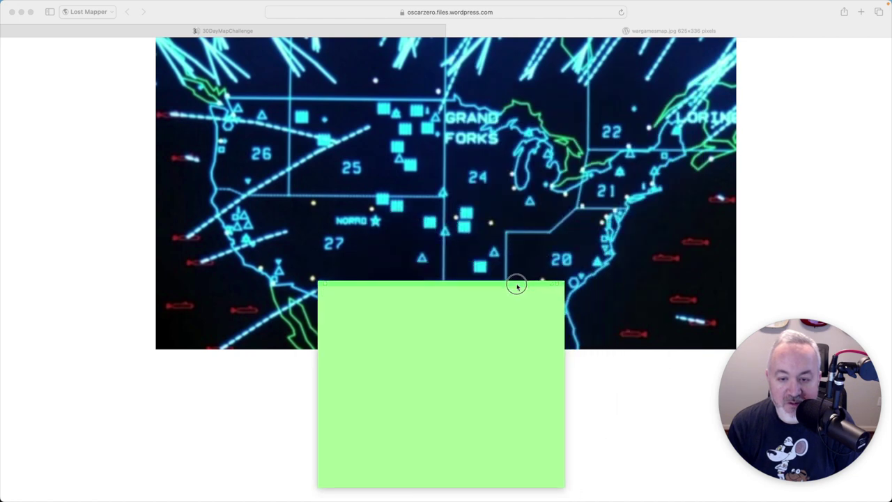
left_click_drag(564, 486, 521, 431)
left_click_drag(410, 280, 507, 338)
Start the note's list with the lines "- black background" and "- low-res vector graphics"
type("- black background")
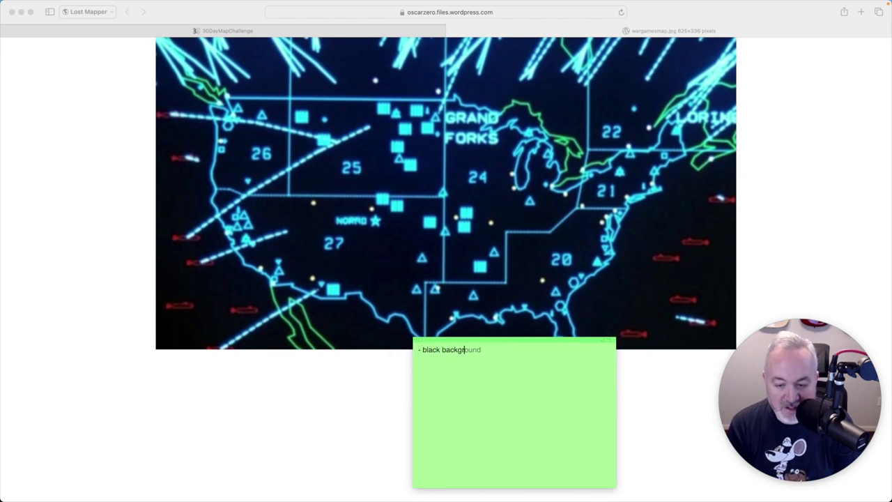
key("Return")
type("- ")
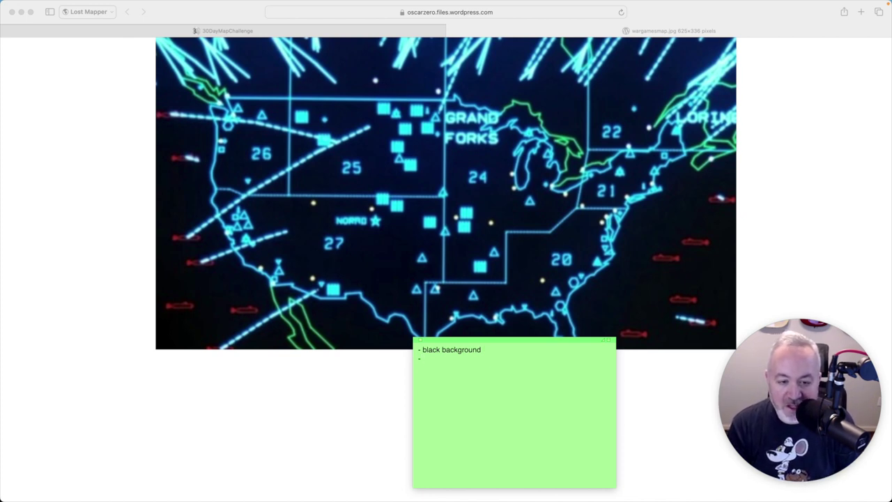
type("low-re")
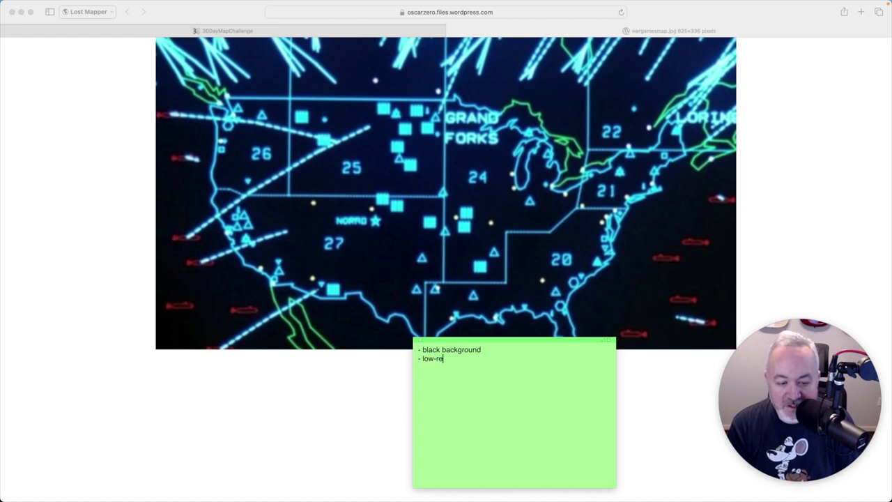
type("s vector graphics")
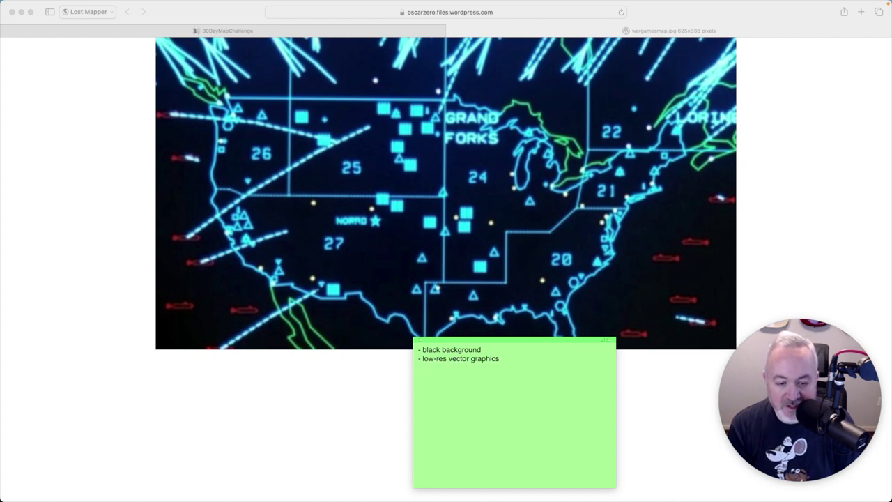
Add the line "- United States = blue" to the note
key("Return")
type("- ")
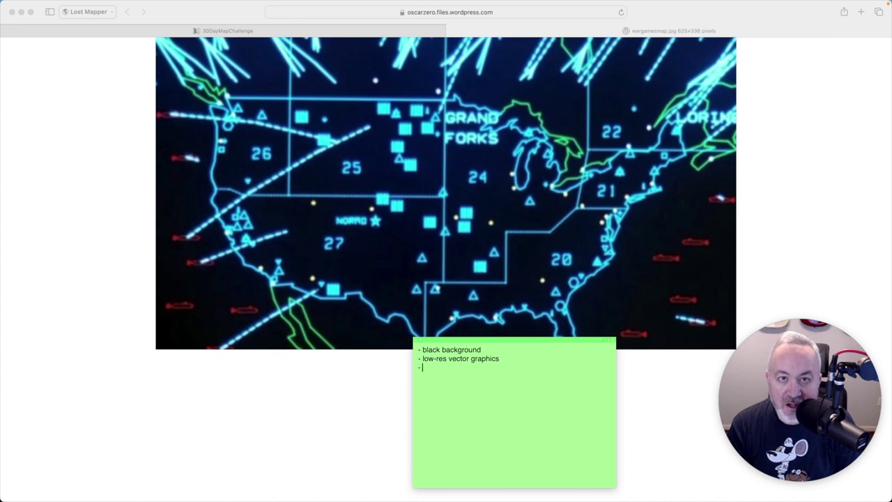
type("united states = blue")
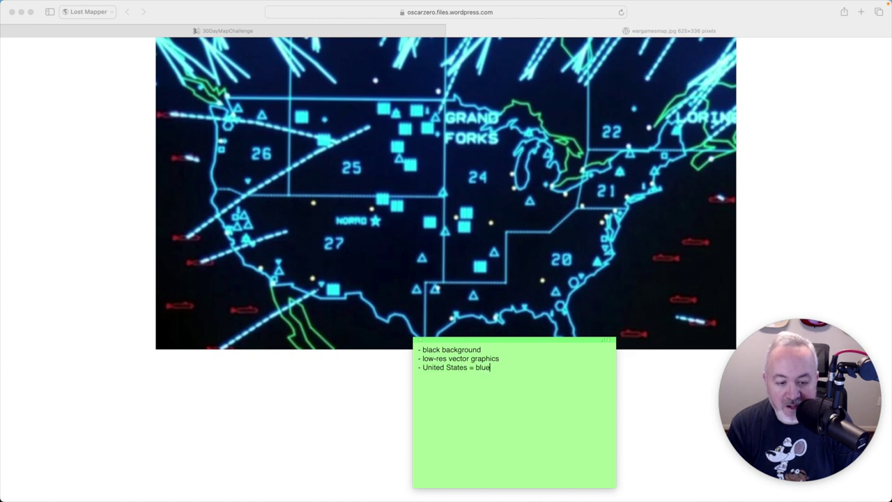
Add an indented sub-item "- regions = dashed blue line, numbered" under the United States line
type(" -")
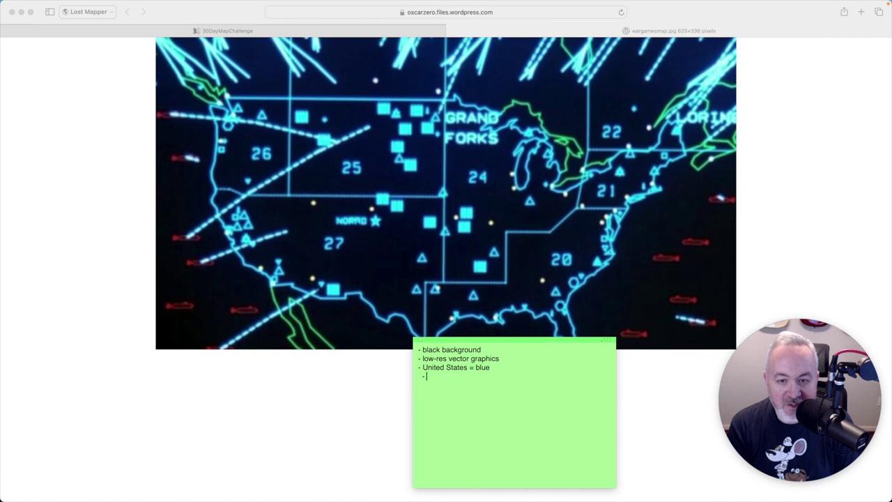
type(" regions")
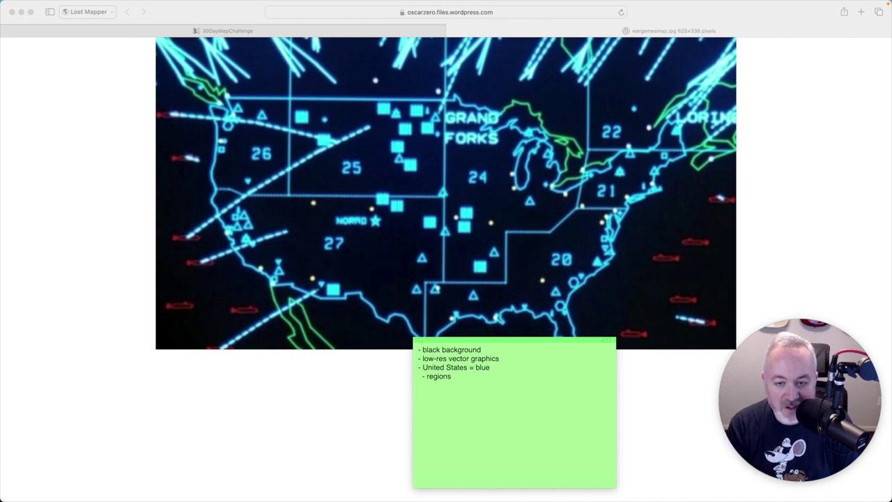
type(" = do")
key("BackSpace")
type("ashed blu")
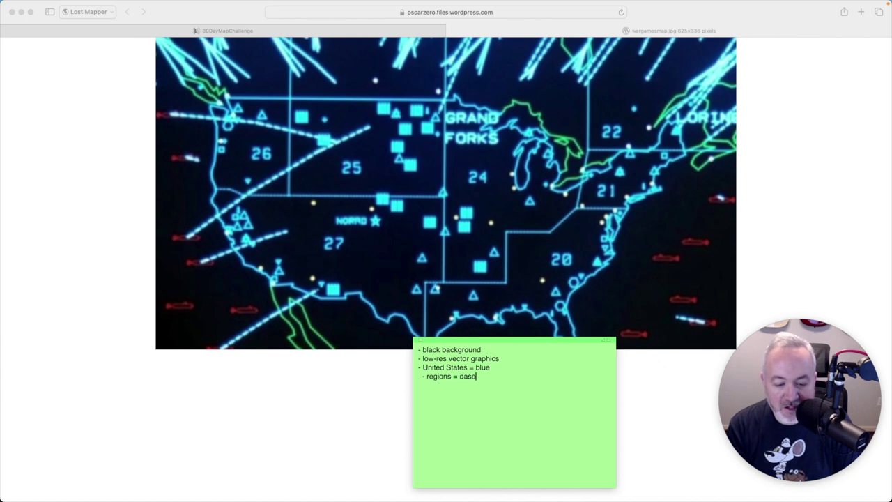
type("e line")
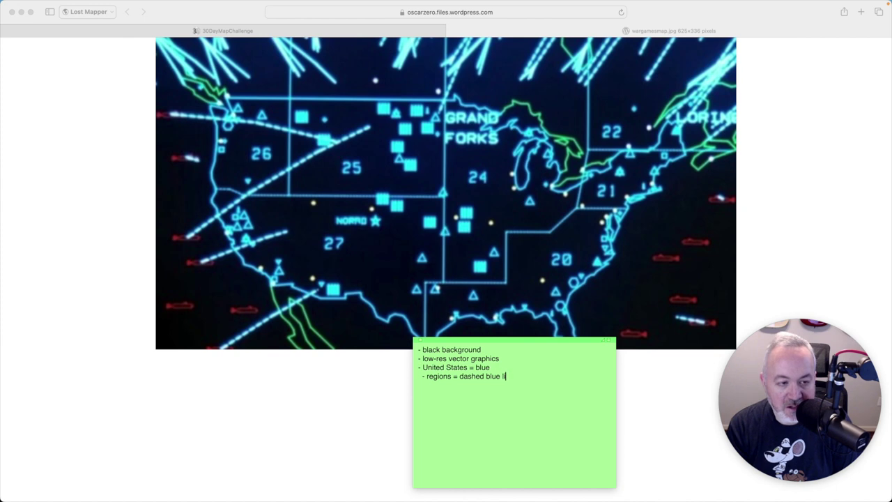
key("BackSpace")
key("BackSpace")
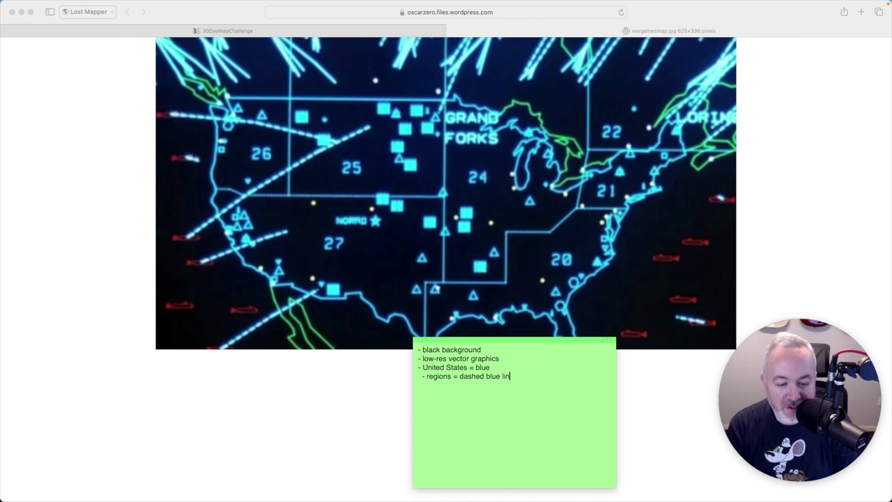
type("e, ")
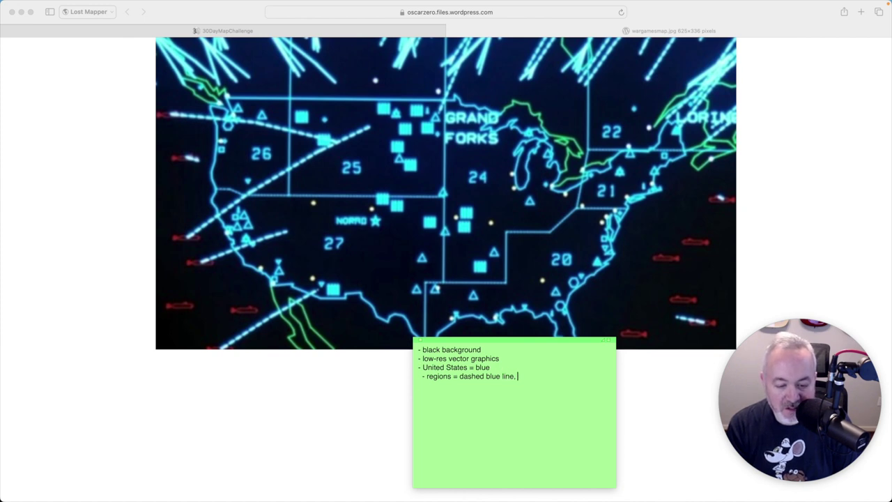
type("numbered")
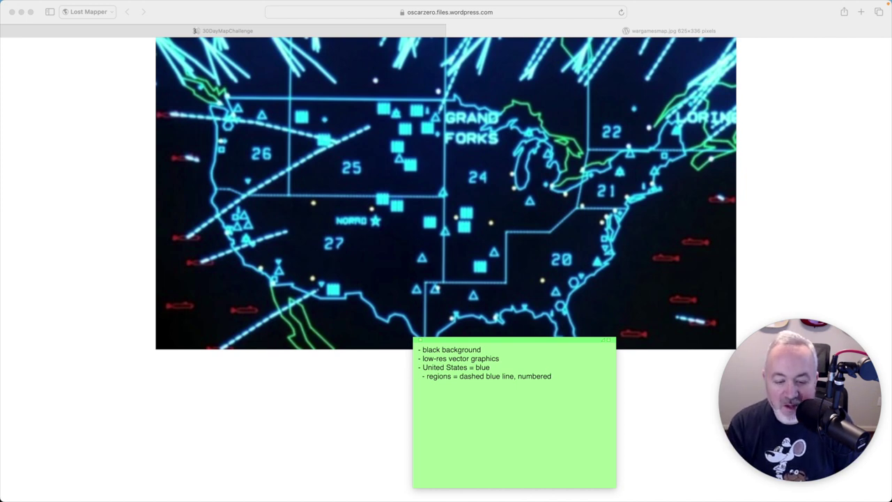
Add the line "- points" with an indented sub-item "- white dots = cities?" to the note
type("-")
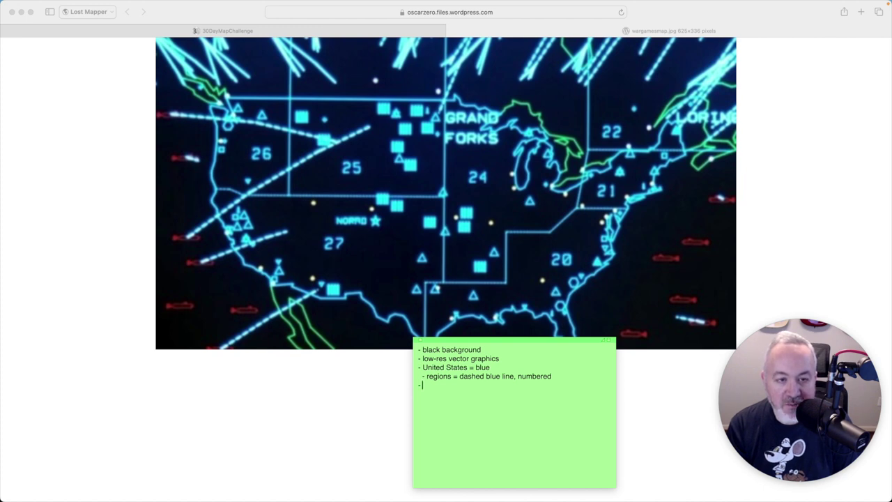
type(" points")
key("Return")
key("Tab")
type("- white")
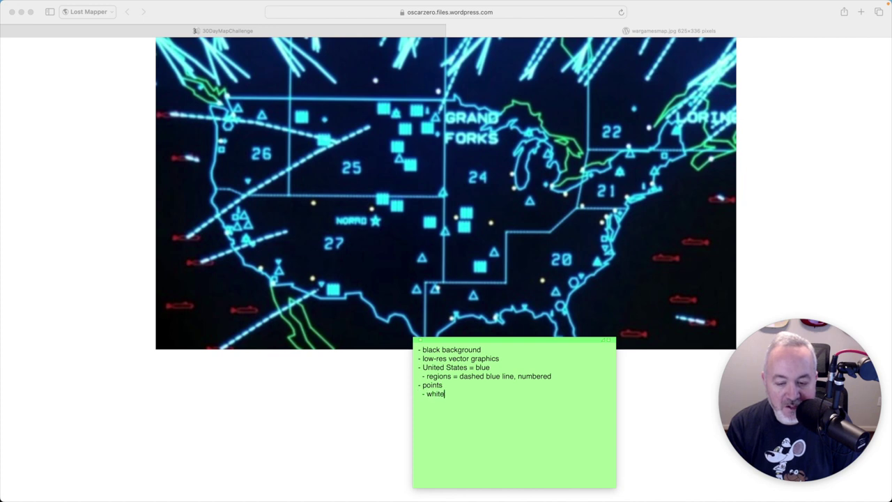
type(" dots ")
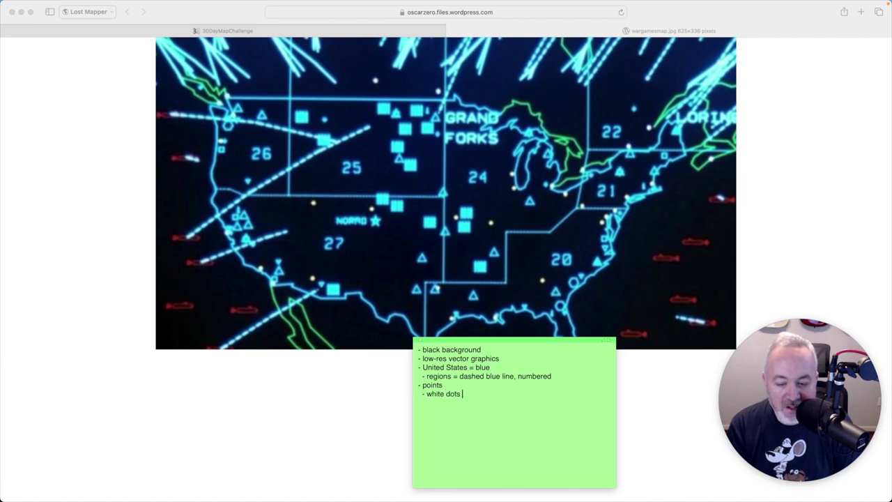
type("= cities?")
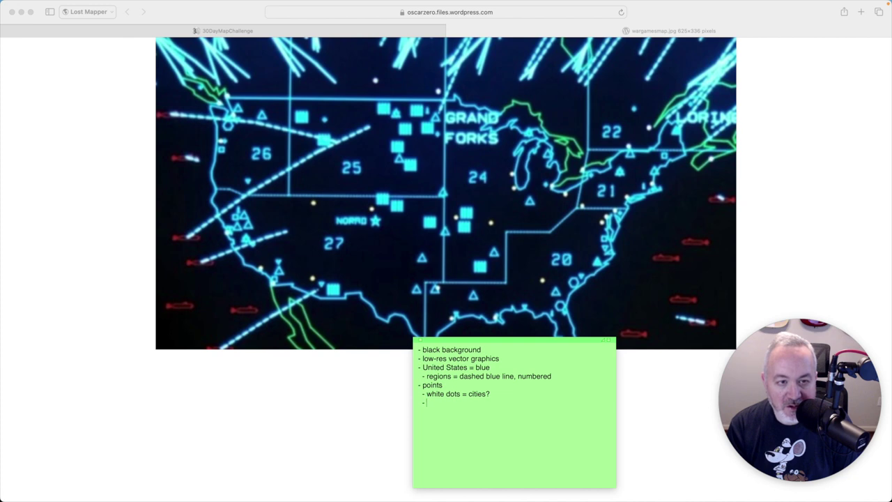
Add a second sub-item under points reading "- blue triangles, hexagons, fences, squares"
type("blue triangles, sq")
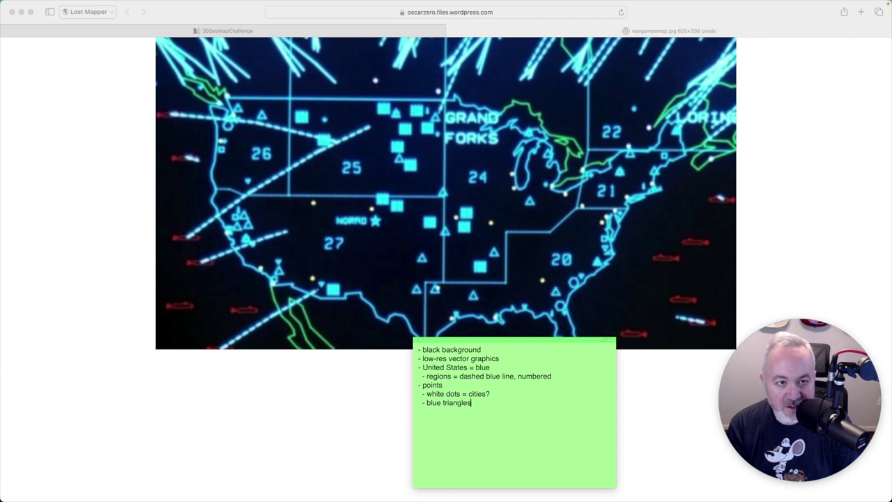
key("BackSpace")
key("BackSpace")
type("hexagons, ")
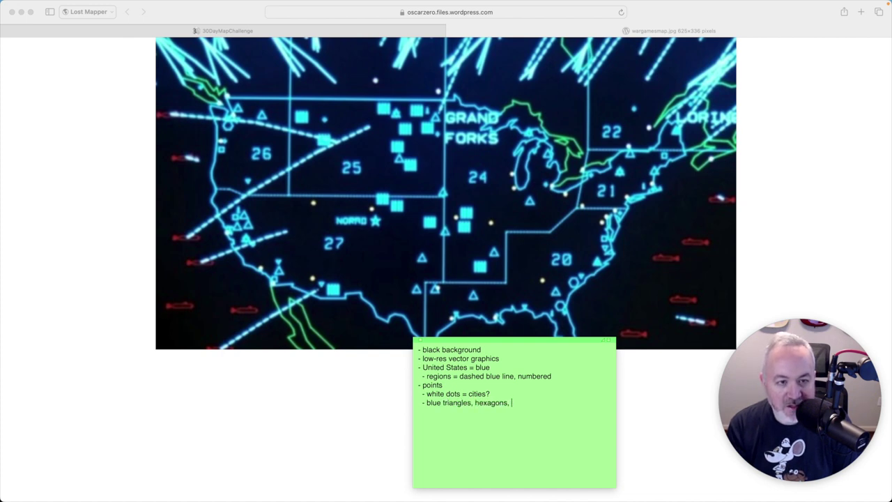
type("fences")
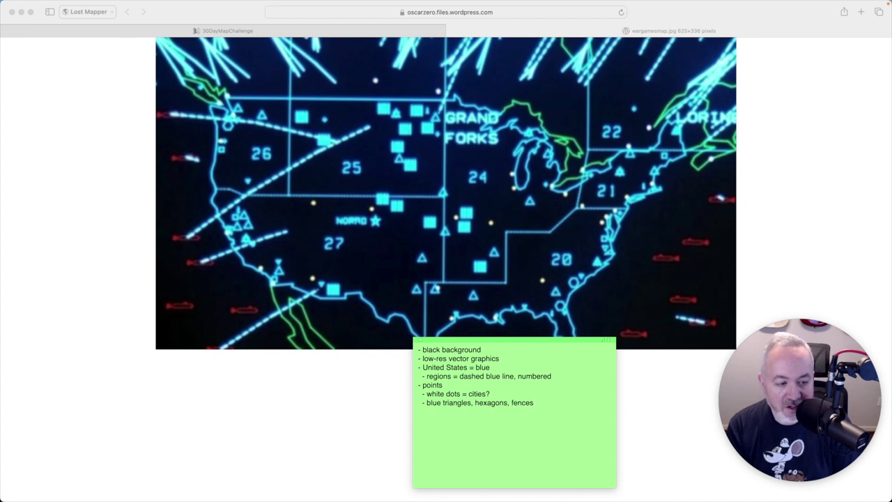
type(", squares")
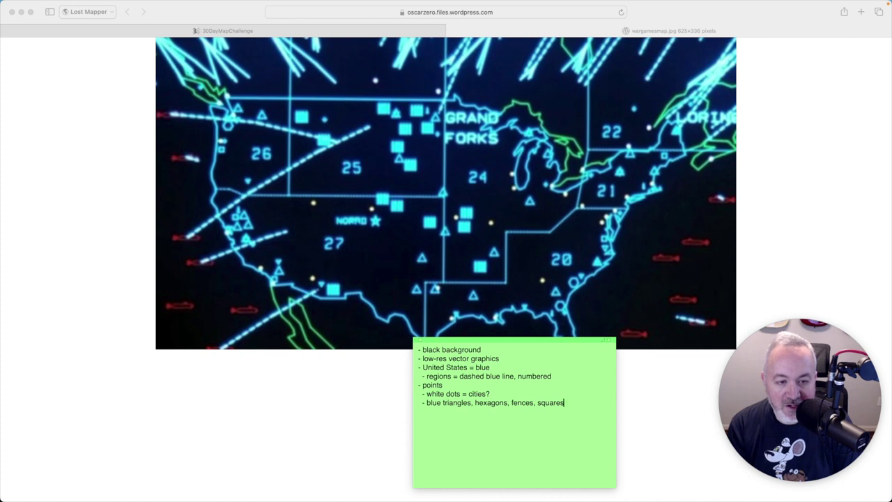
Add the unindented lines "- submarines" and "- projectile lines" to the note
key("Return")
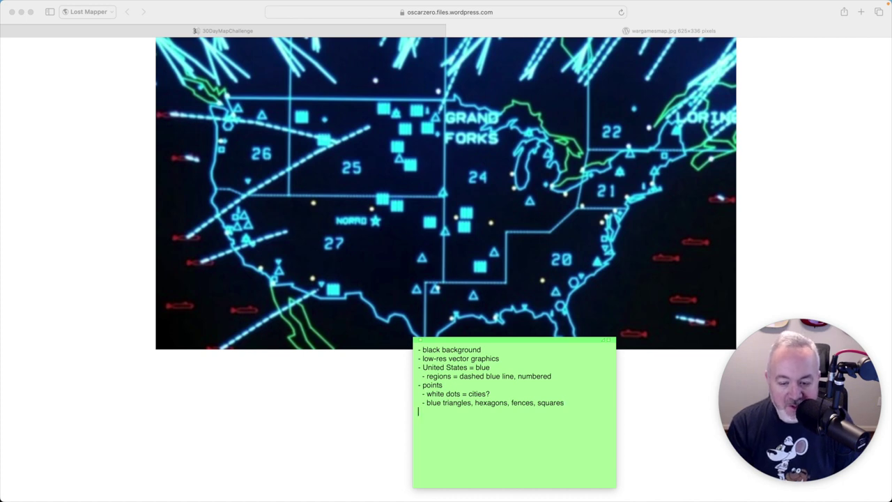
type("- submarines")
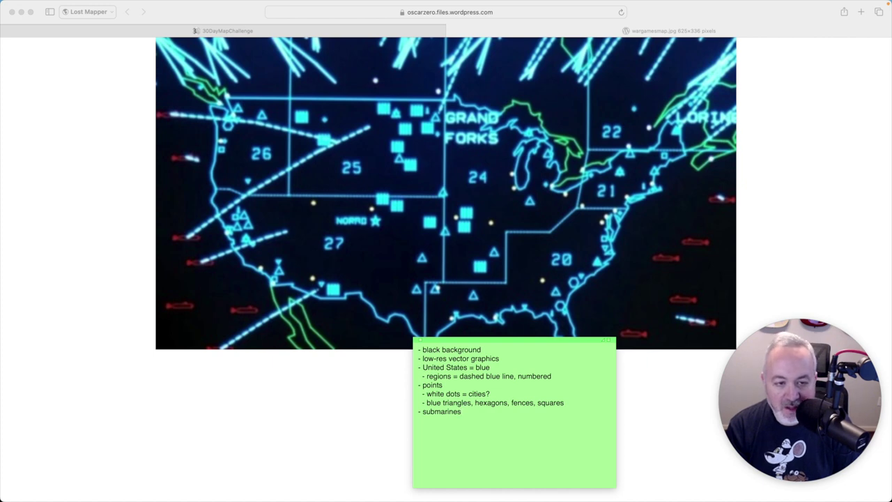
key("Return")
type("- project")
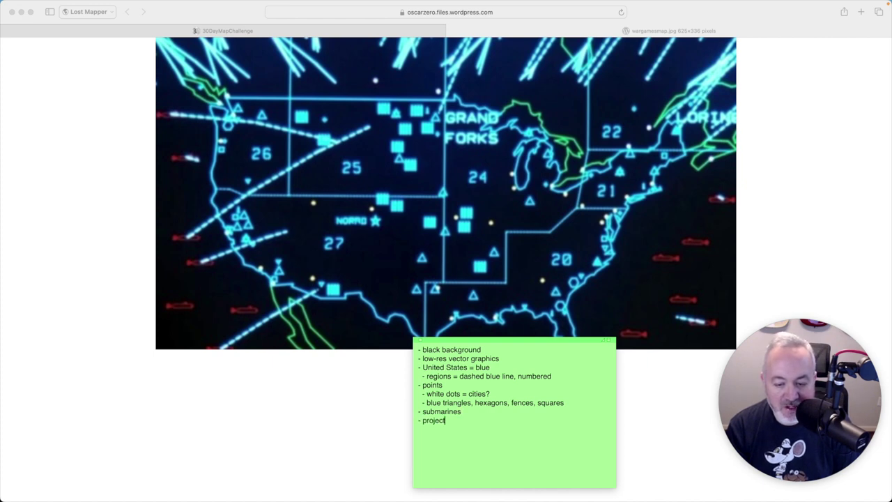
type("ile ")
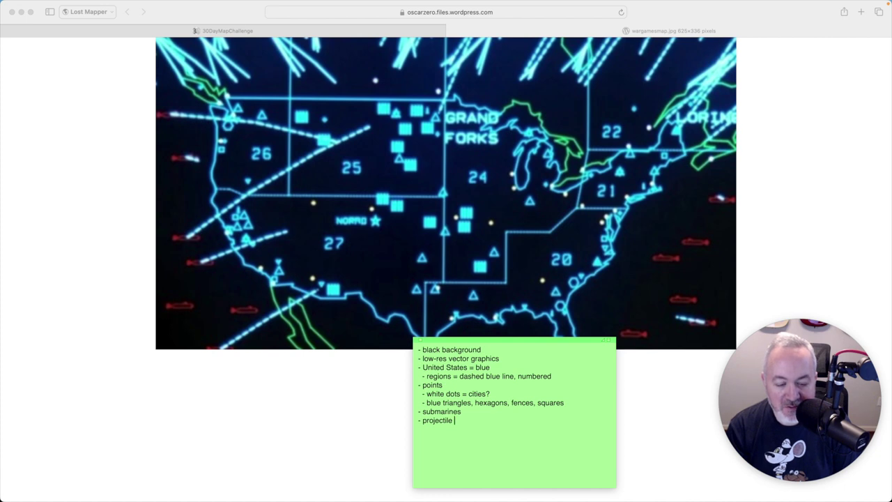
type("lines")
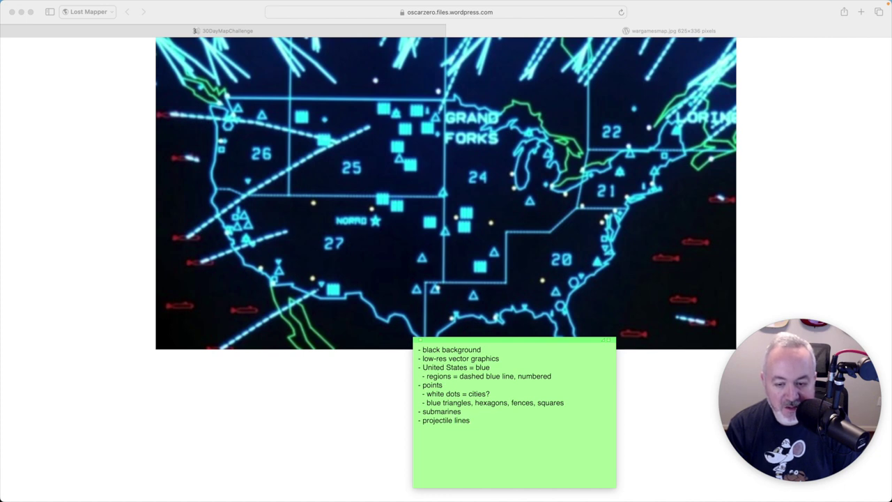
Add the line "- green outline = non-us territories" to the note and move the note clear of the United States on the map image
key("Return")
type("- gree")
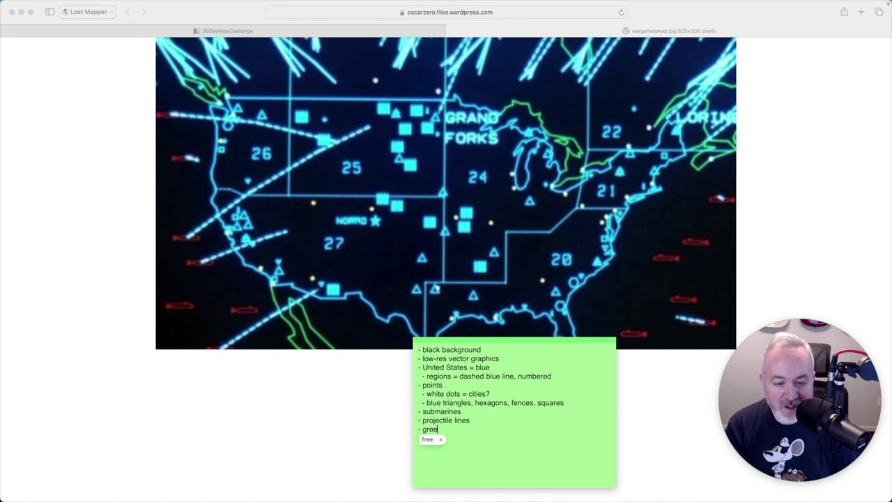
type("n outline")
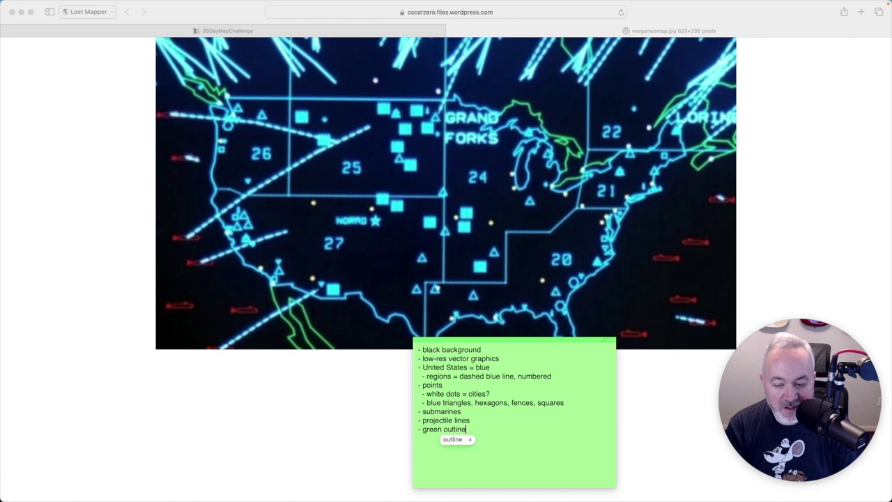
key("BackSpace")
key("BackSpace")
key("BackSpace")
key("BackSpace")
key("BackSpace")
type("tline")
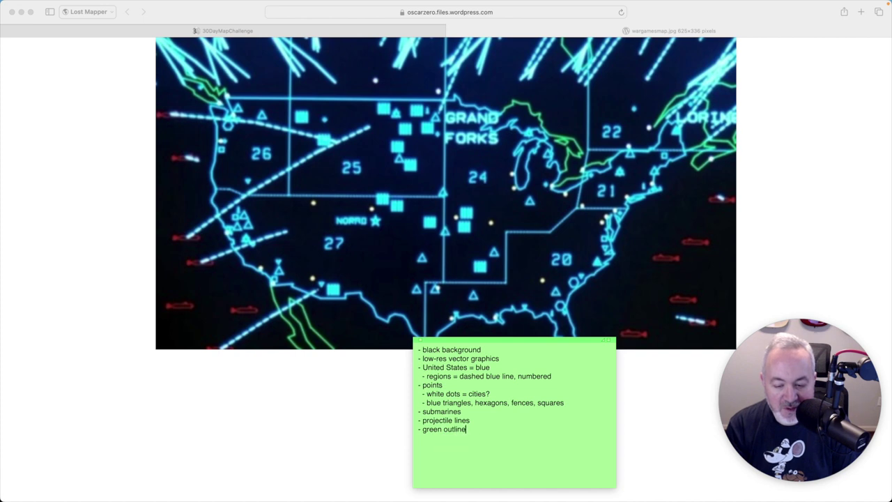
type(" = ")
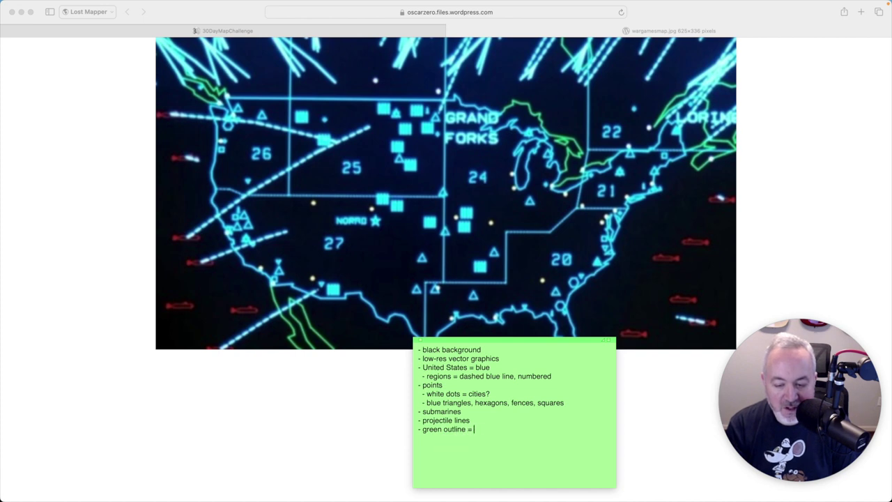
type("non-us")
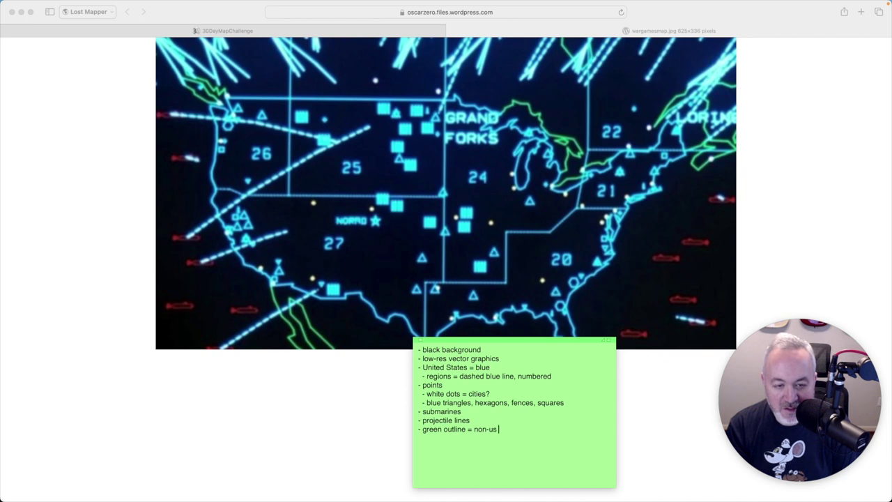
type(" territories")
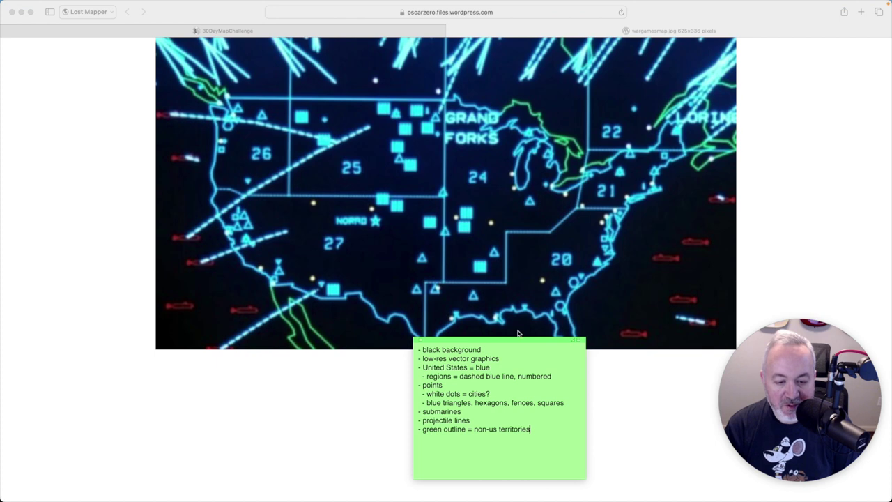
left_click_drag(517, 339, 129, 342)
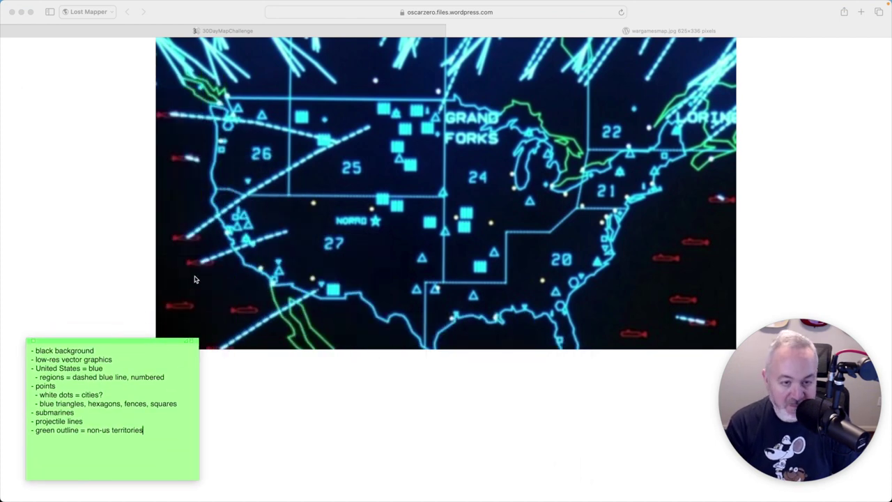
Search the web for "us territories shapefile" in a new browser tab
left_click(530, 401)
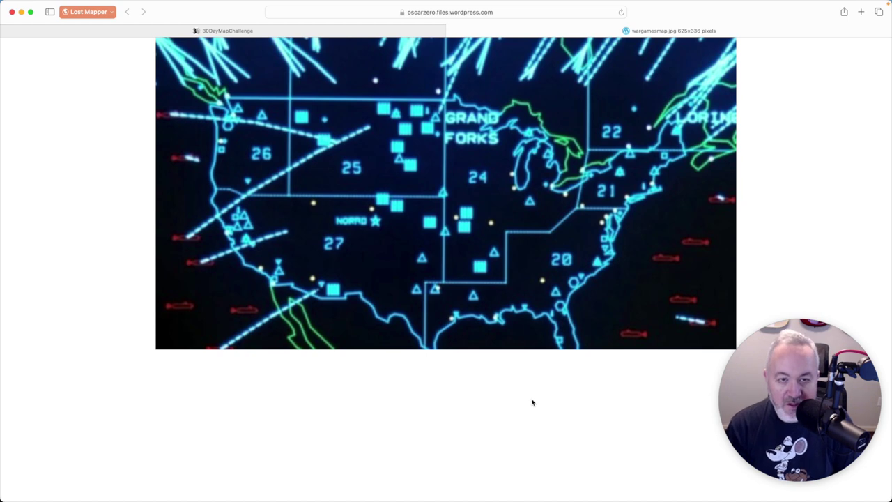
key("super+t")
type("us")
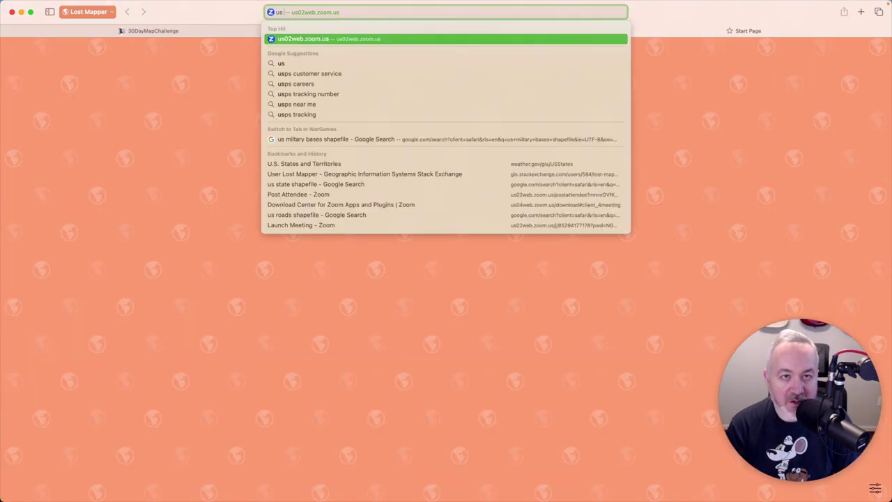
type(" terri")
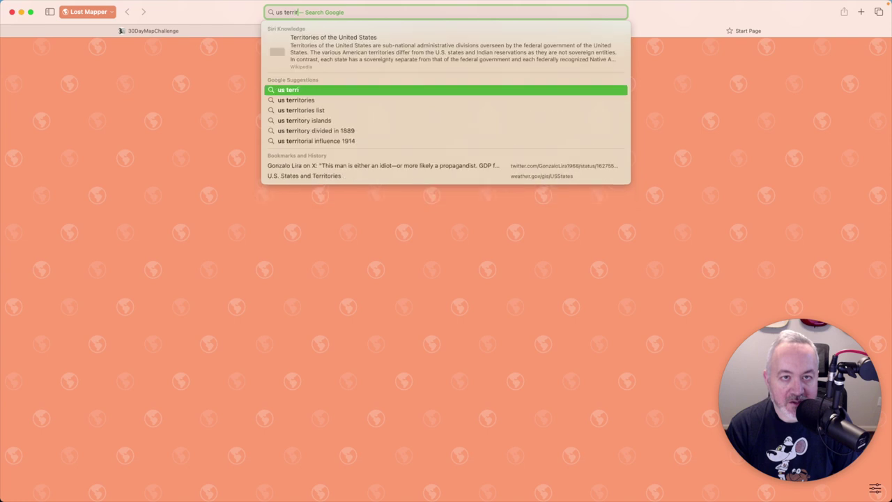
type("tories shapefile")
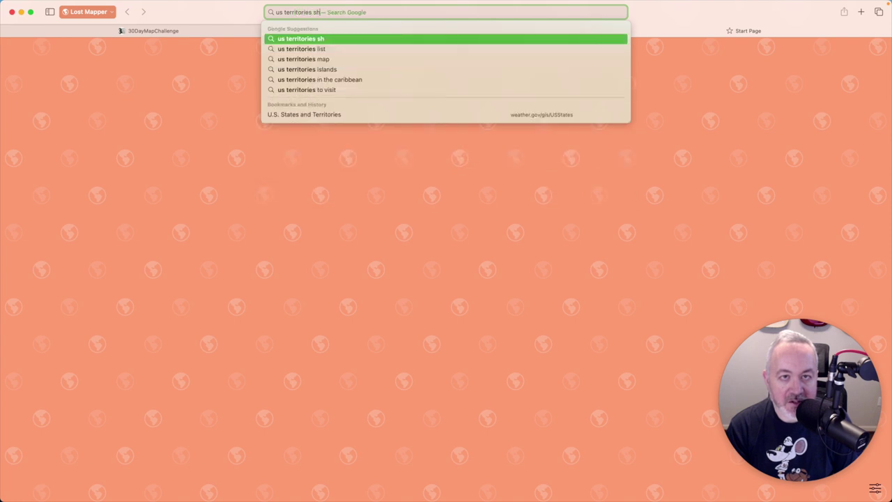
key("Return")
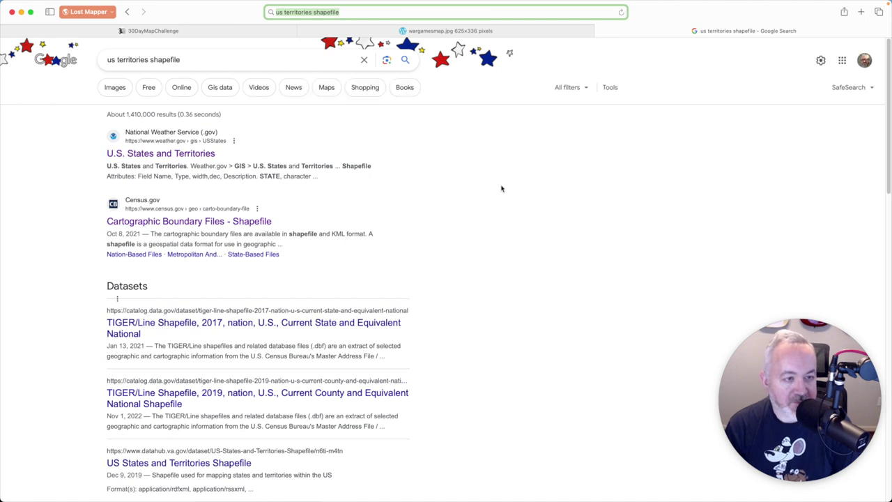
Download the divisions shapefile cb_2018_us_division_20m.zip from the Census.gov Cartographic Boundary Files page
left_click(224, 223)
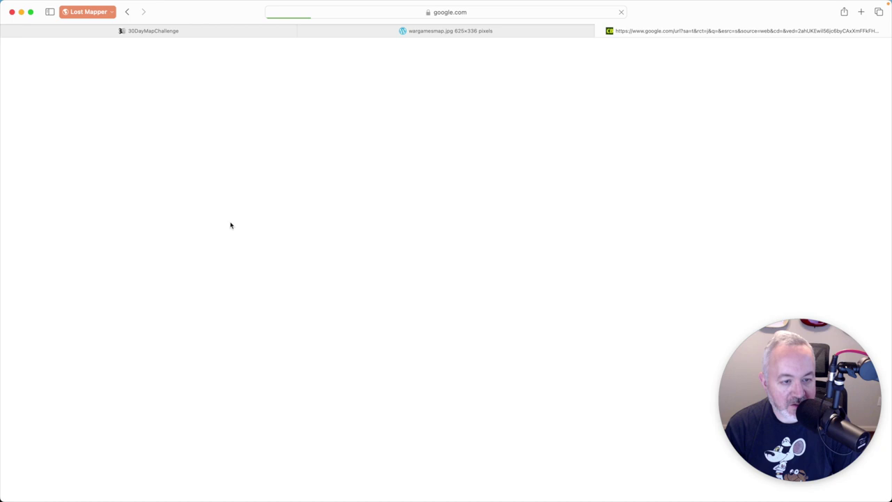
scroll(418, 240, "down", 3)
scroll(440, 246, "down", 5)
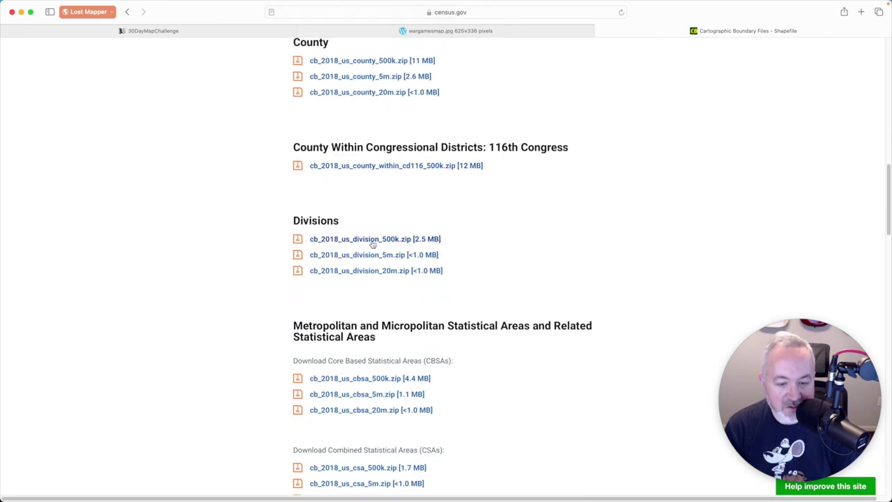
left_click(418, 272)
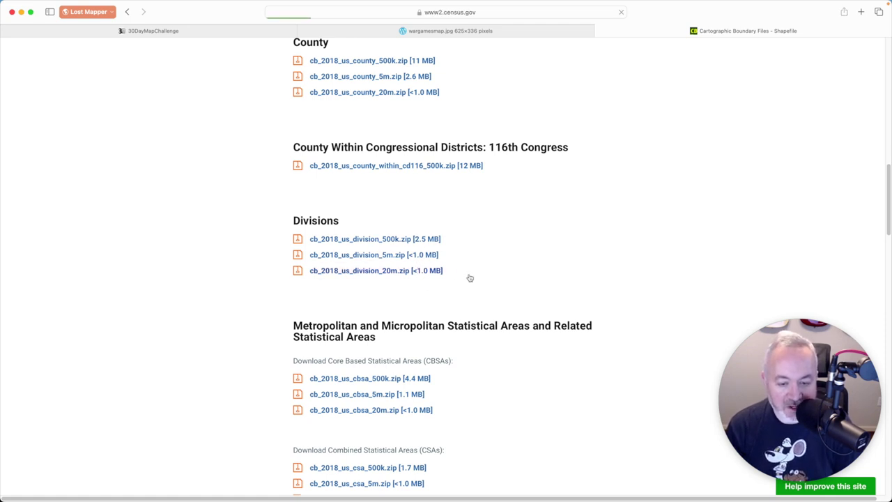
scroll(469, 278, "down", 5)
scroll(470, 277, "down", 7)
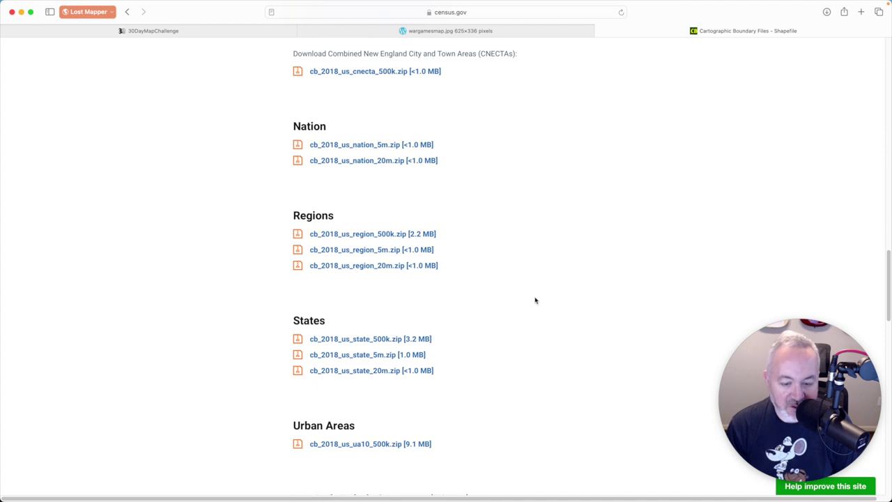
Search the web for "usa major cities shapefile" in a new browser tab
type("usa")
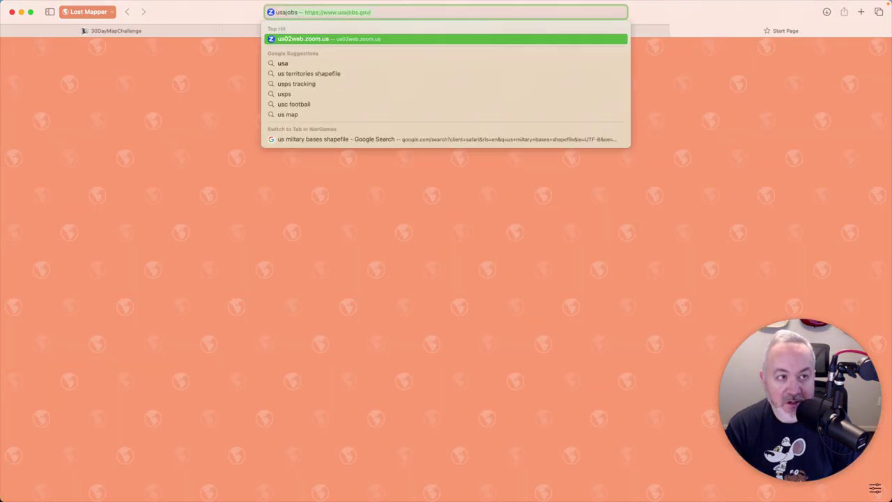
type(" major cities shea")
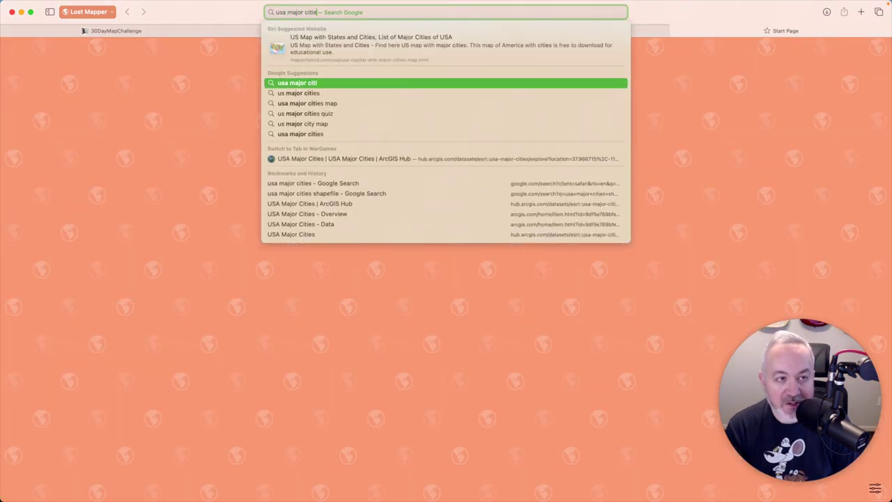
key("BackSpace")
key("BackSpace")
type("apefile")
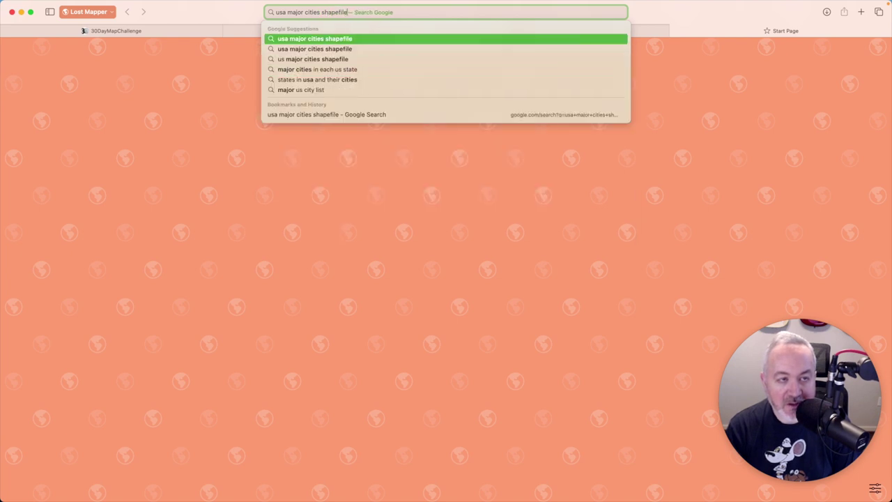
key("Return")
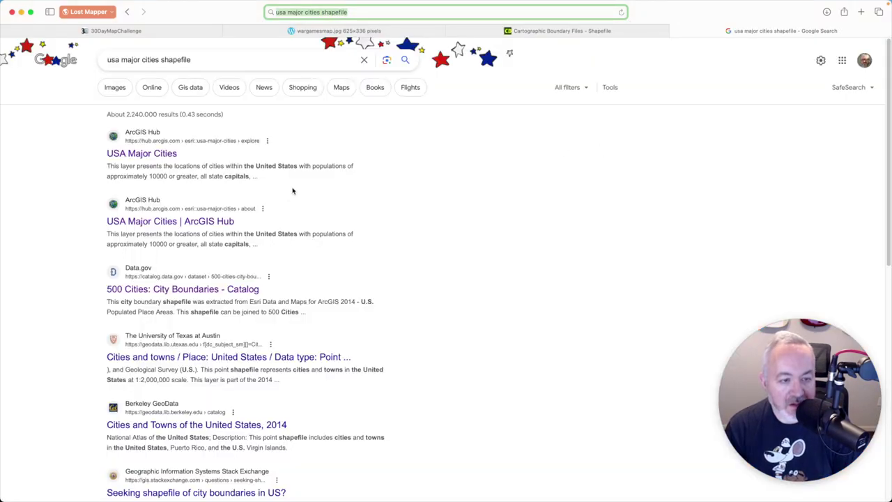
Download the new version of the ArcGIS Hub USA Major Cities dataset as a GeoPackage
left_click(174, 221)
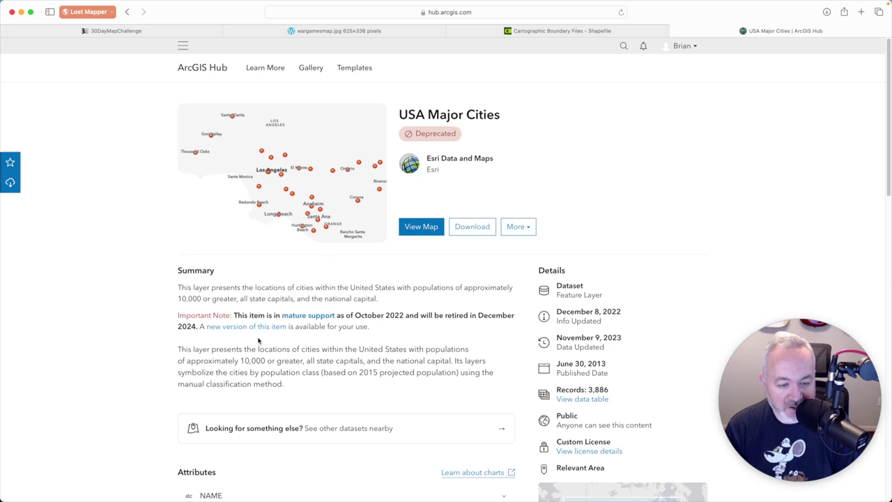
left_click(237, 328)
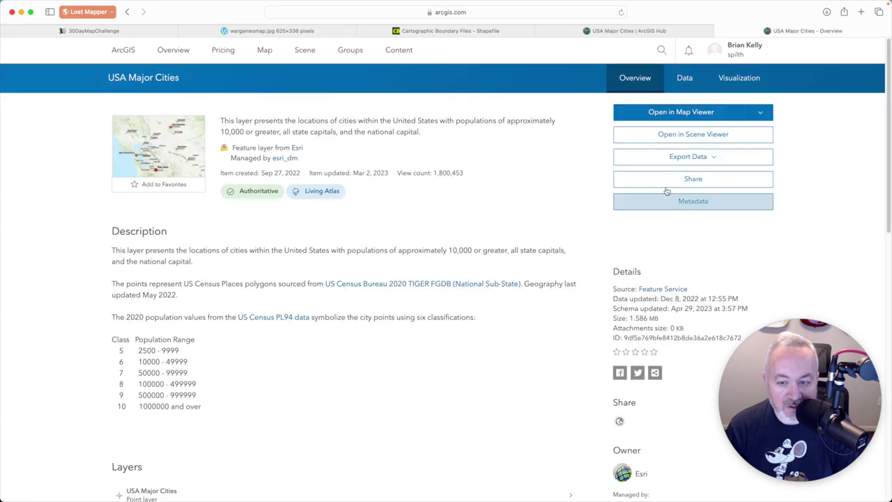
left_click(688, 158)
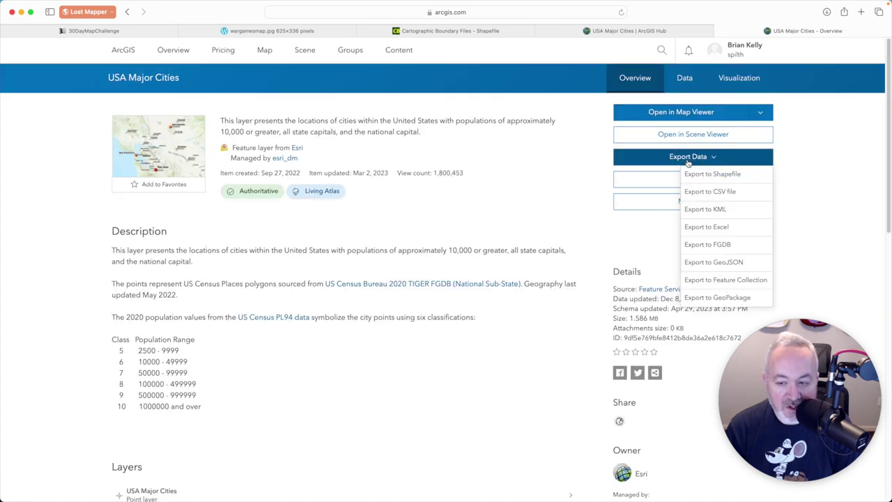
left_click(736, 300)
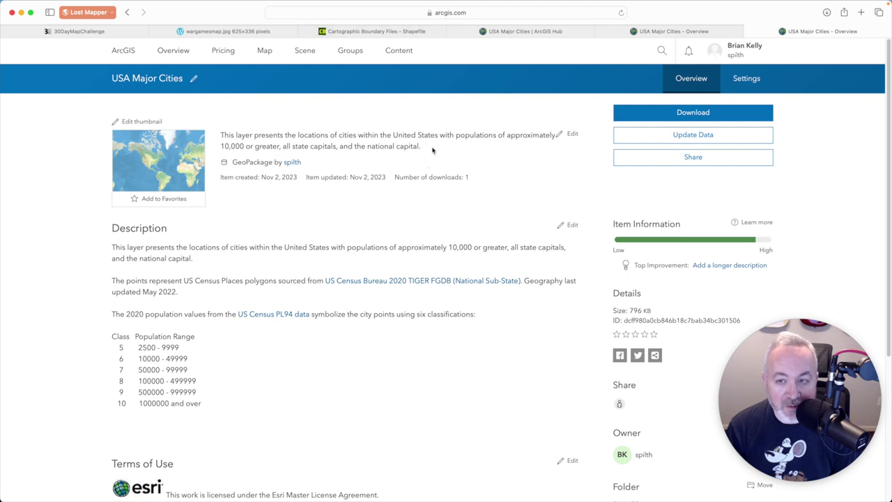
left_click(676, 113)
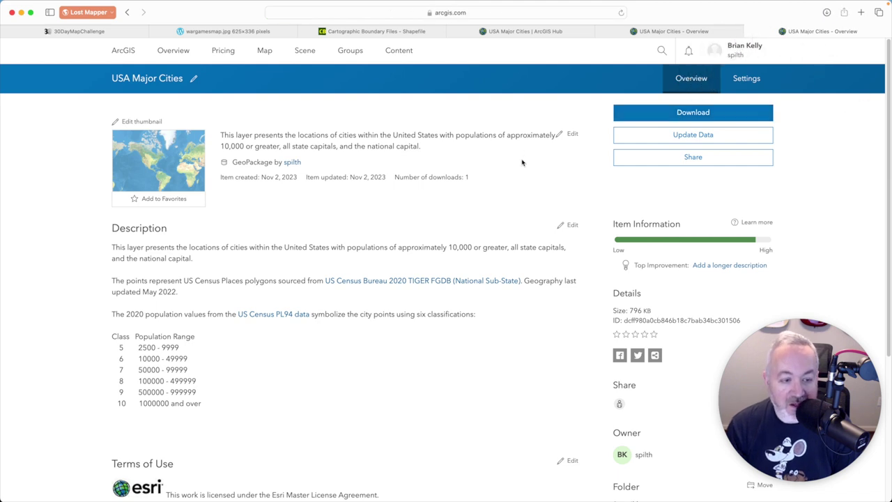
In Finder, move the cb_2018_us_division_20m folder and USA_Major_Cities.gpkg from Downloads into the Day 11 - Retro folder, then return to Safari
mouse_move(888, 163)
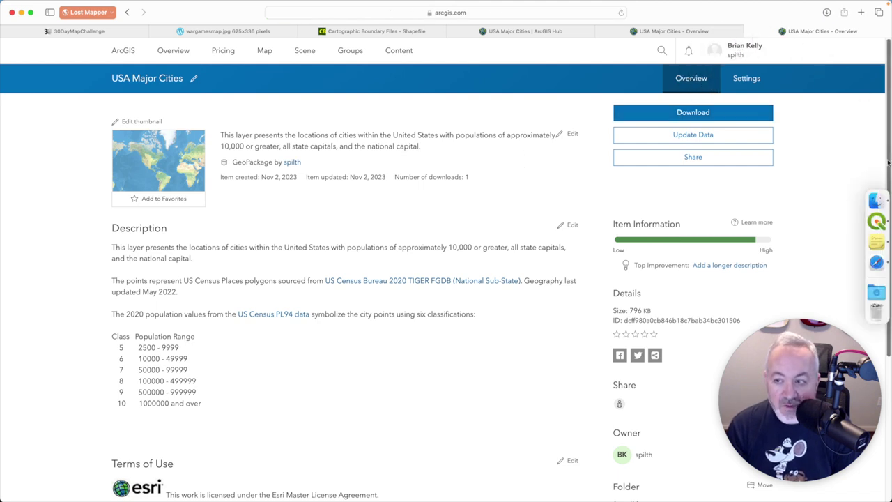
left_click(876, 201)
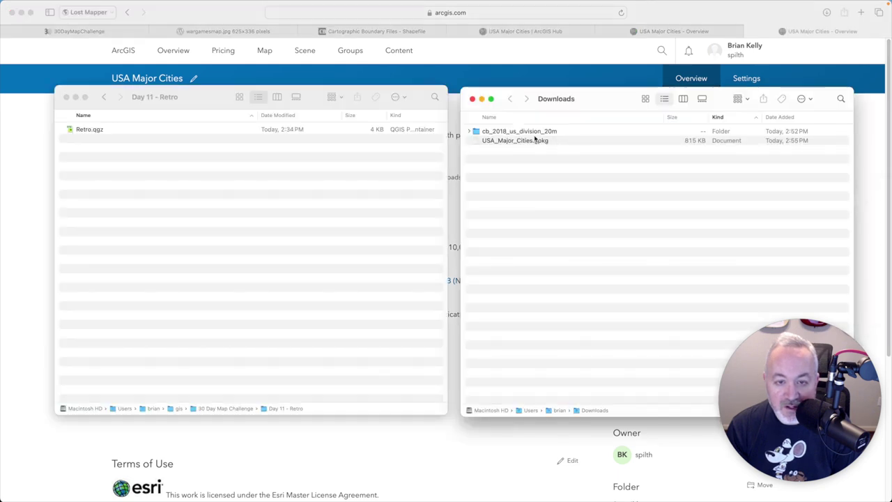
left_click_drag(531, 135, 297, 199)
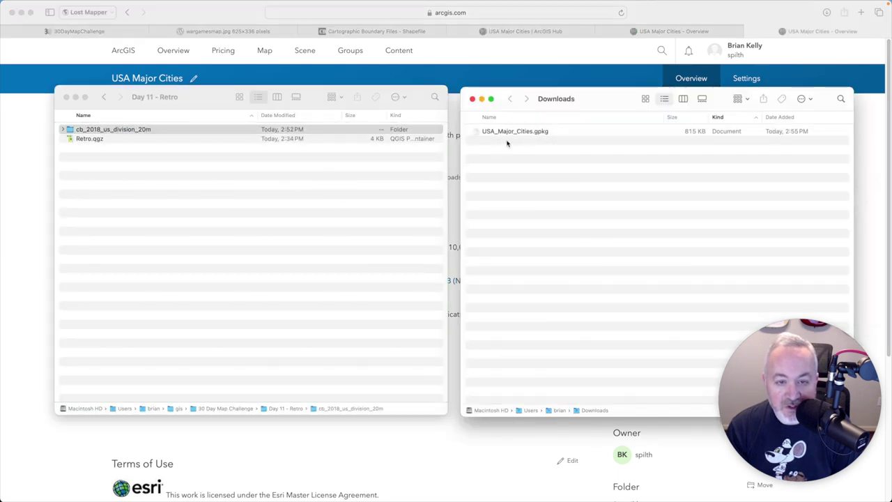
left_click_drag(512, 132, 279, 235)
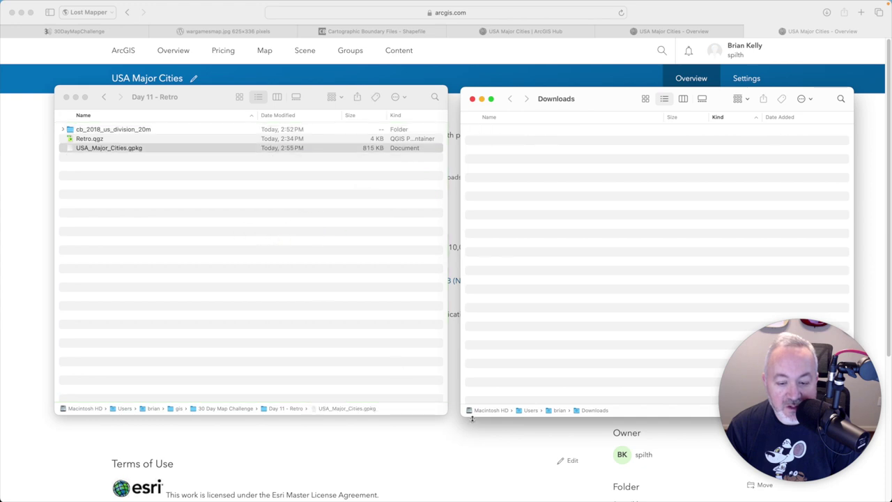
left_click(431, 459)
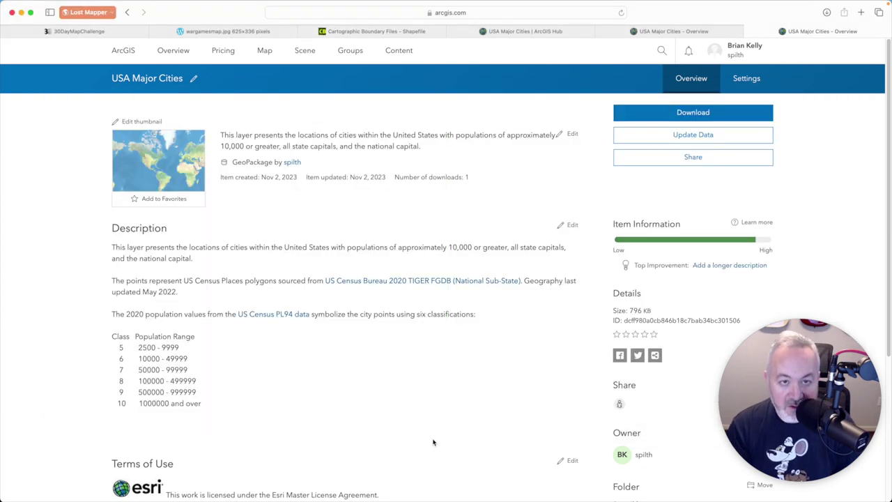
Download the Admin 0 – Countries data from Natural Earth's large scale 1:10m cultural vectors, opened in a new browser tab
key("super+t")
type("na")
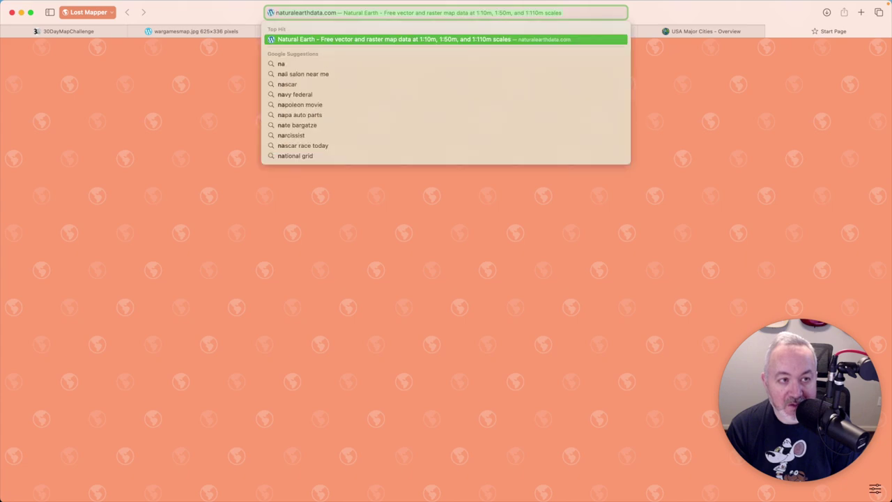
key("Return")
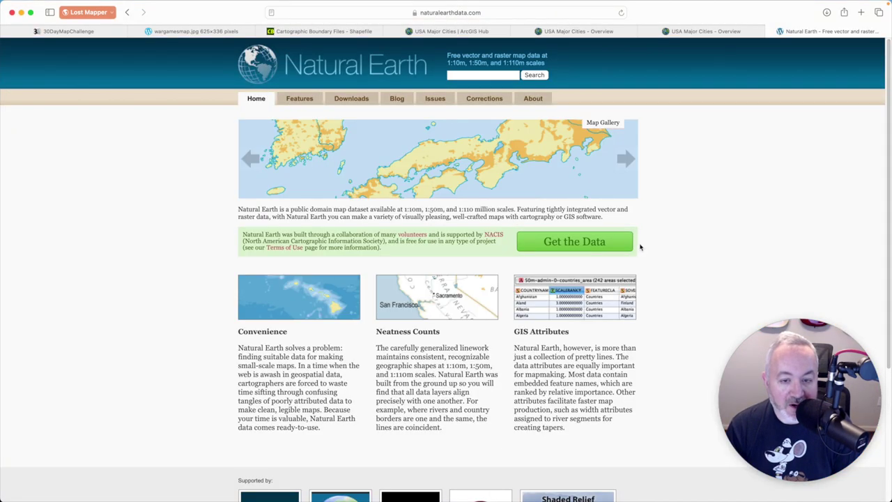
left_click(549, 243)
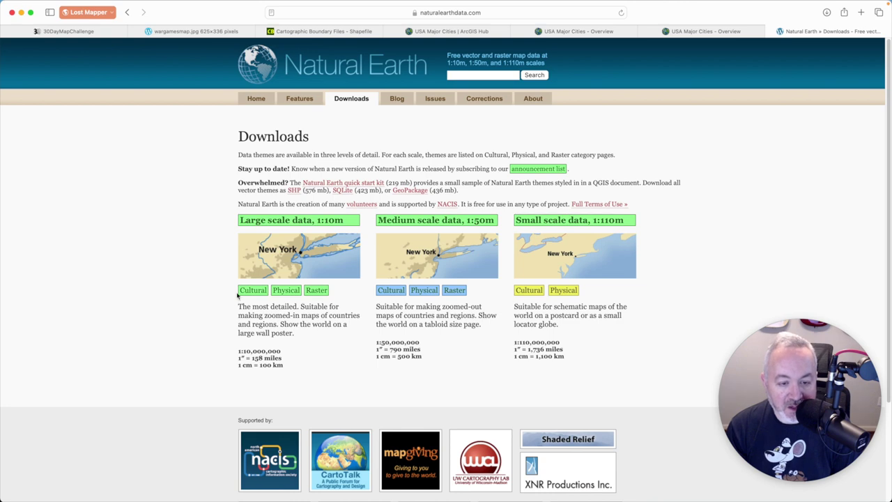
left_click(254, 290)
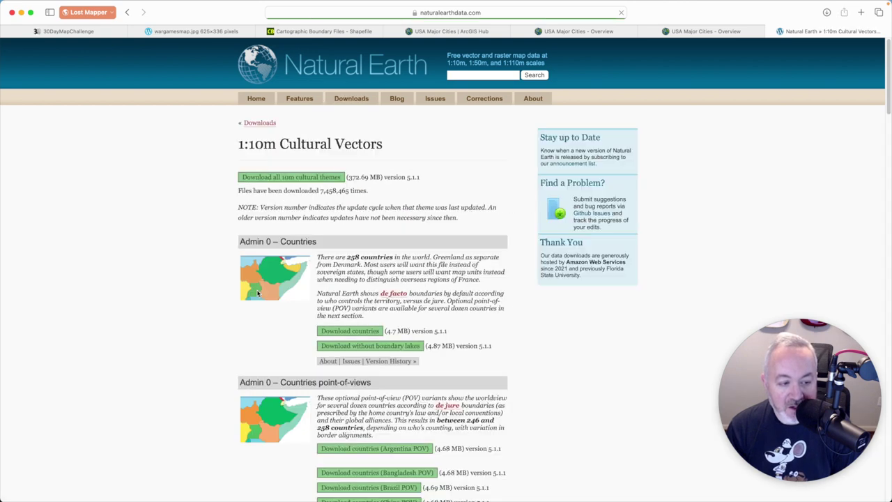
left_click(340, 331)
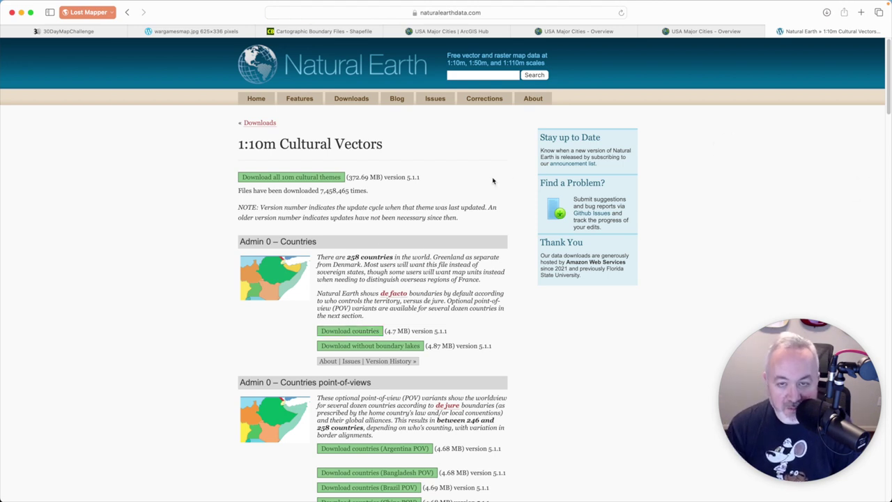
In Finder, move the ne_10m_admin_0_countries folder from Downloads into the Day 11 - Retro folder, and switch to QGIS
key("super+Tab")
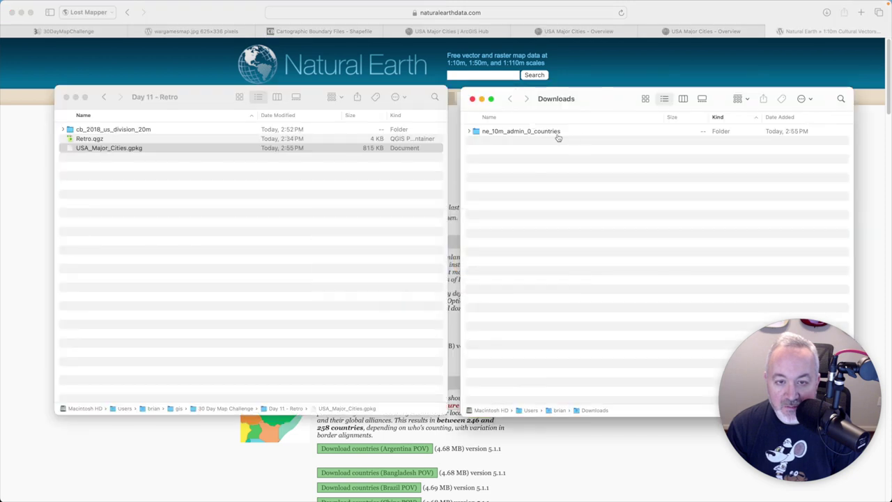
left_click_drag(516, 133, 294, 209)
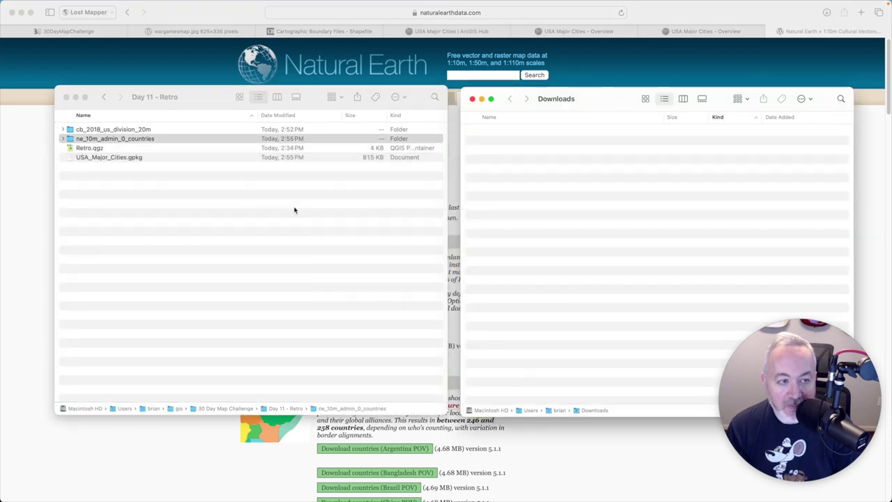
key("super+Tab")
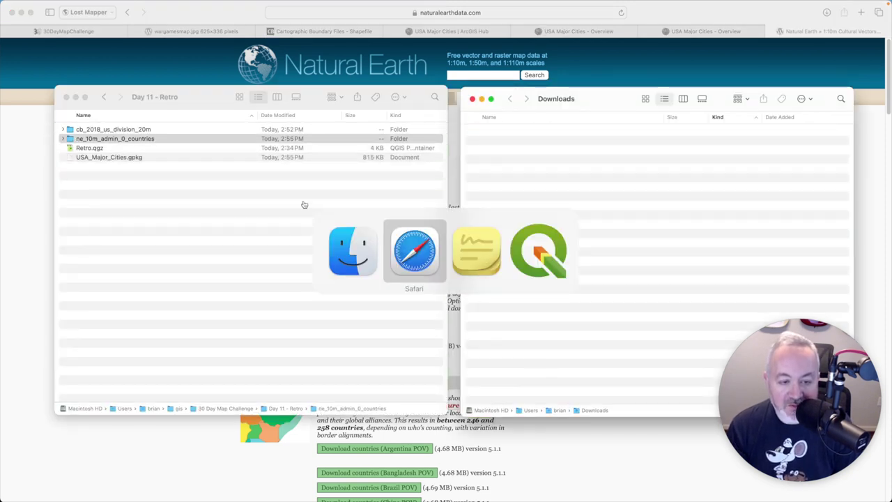
key("super+Tab")
key("super+Tab")
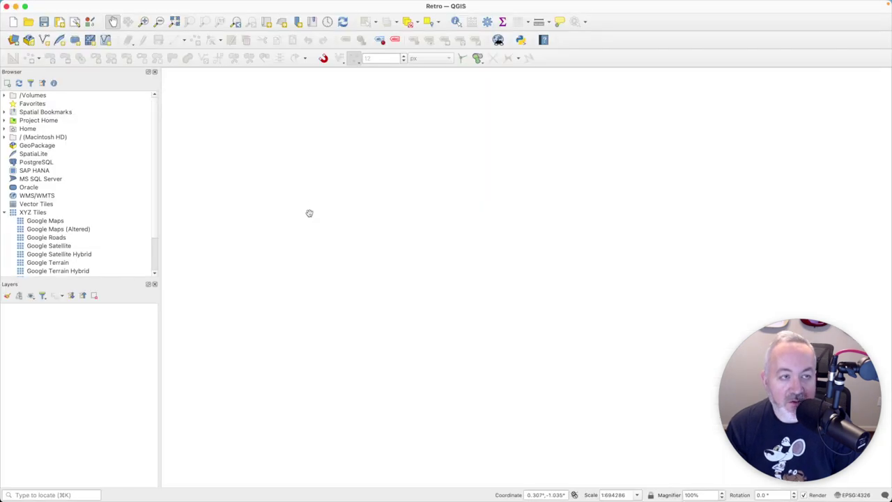
Set the project's background color to black in the general project properties
left_click(62, 5)
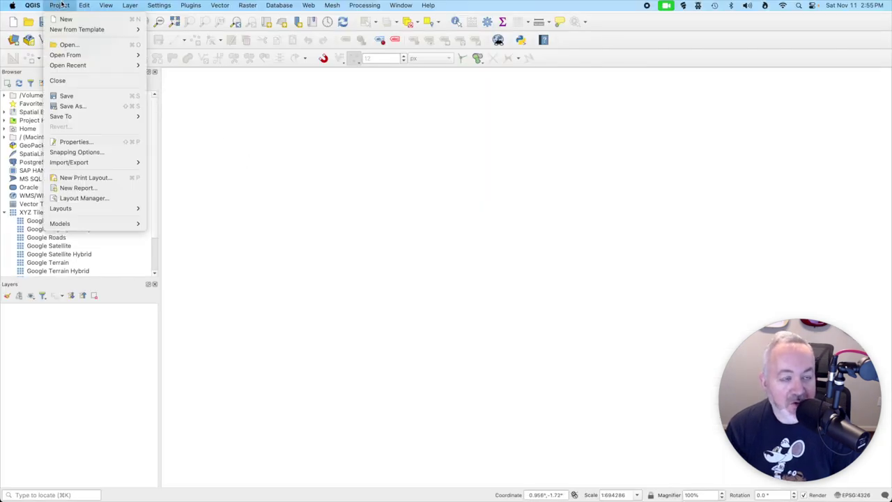
left_click(80, 140)
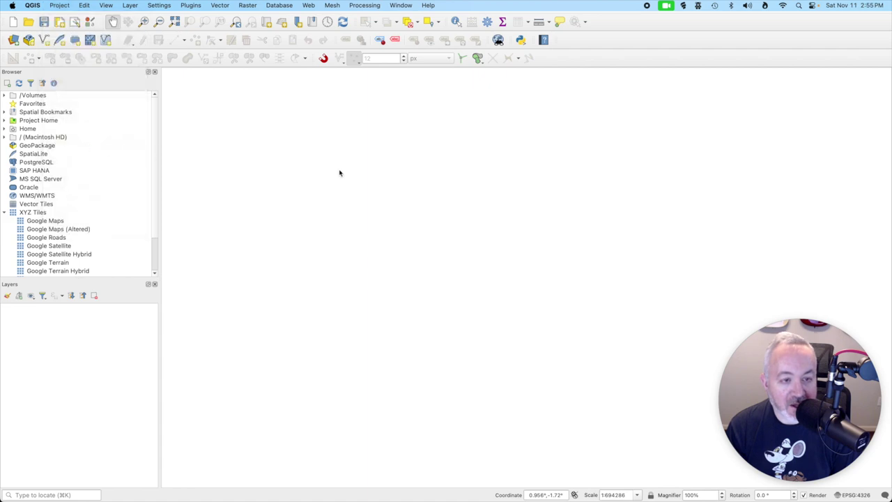
left_click(271, 78)
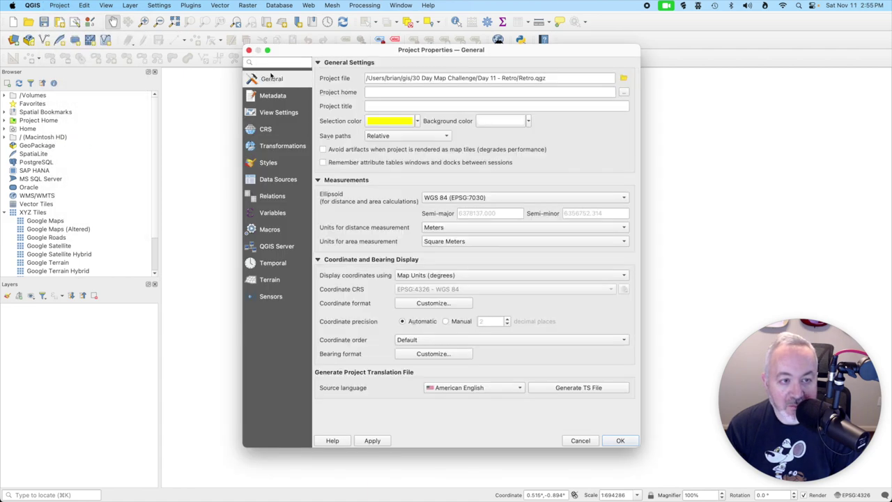
left_click(528, 121)
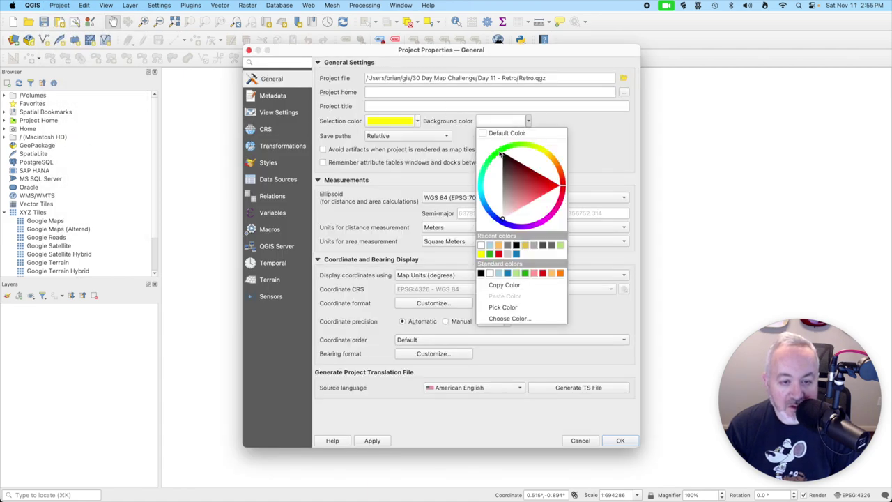
left_click(480, 272)
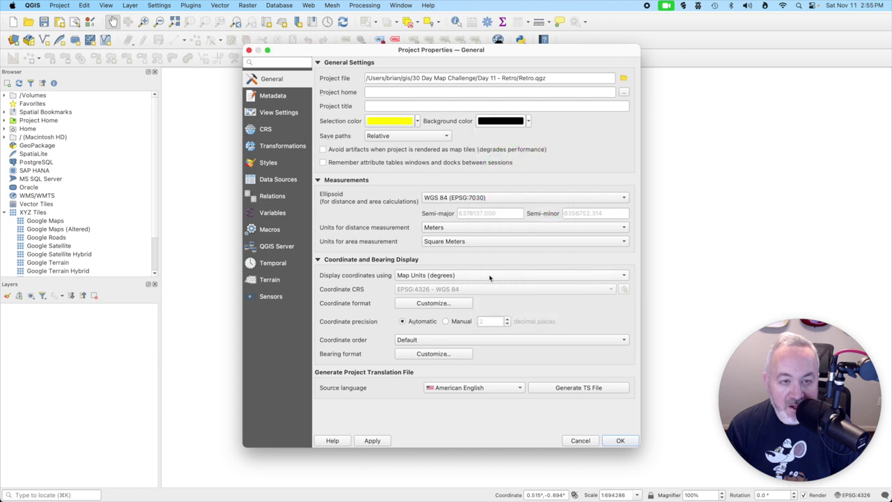
left_click(619, 441)
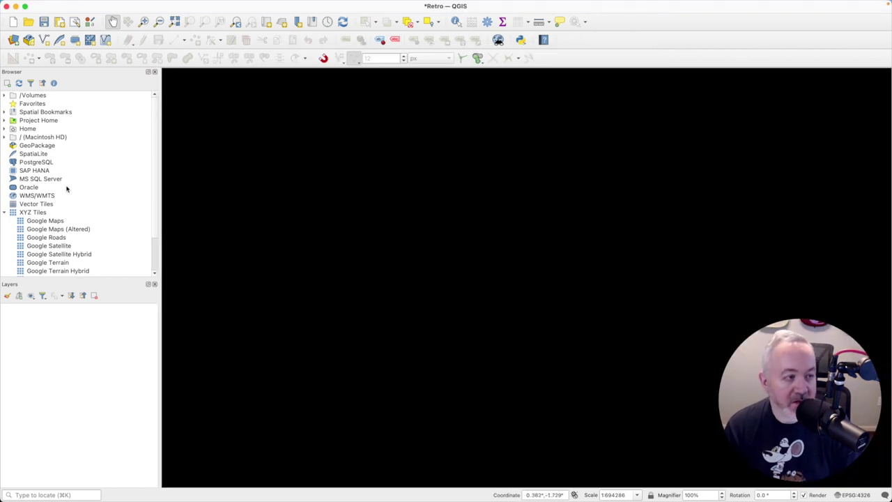
Add ne_10m_admin_0_countries.shp from the Project Home folder to the map as a layer
left_click(5, 121)
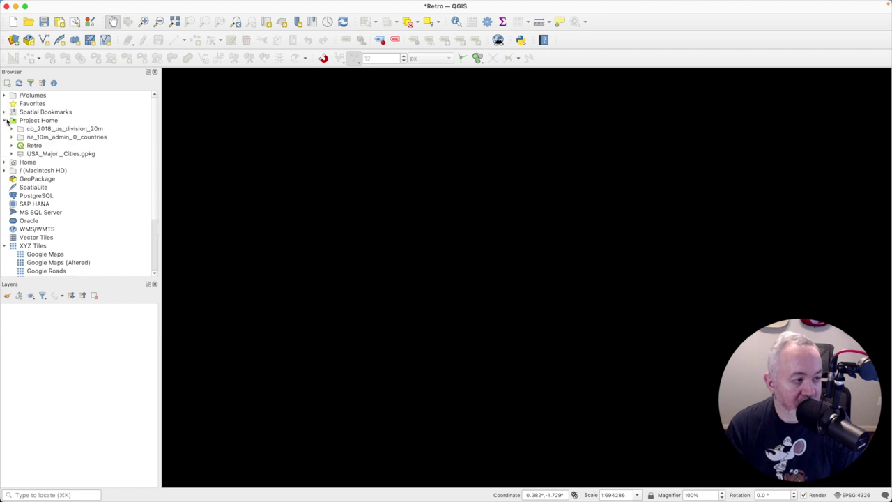
double_click(77, 138)
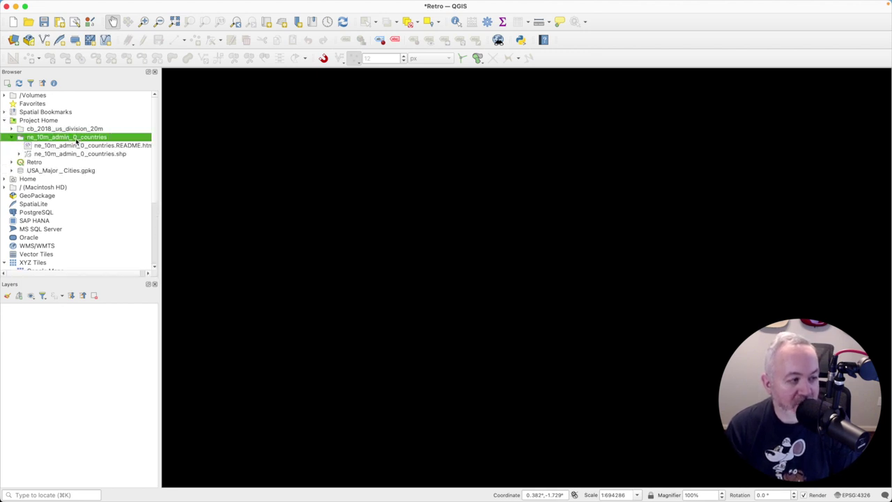
double_click(80, 154)
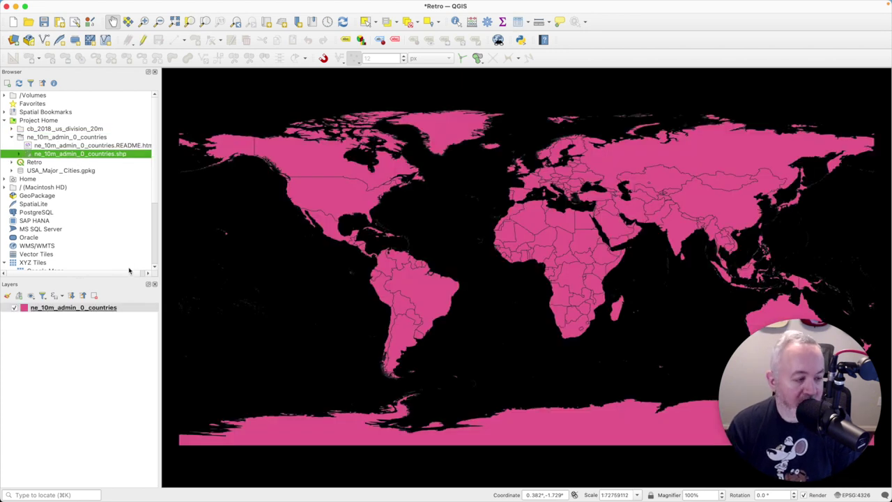
Give the ne_10m_admin_0_countries layer's simple fill a transparent fill color and the No Brush fill style
left_click(83, 310)
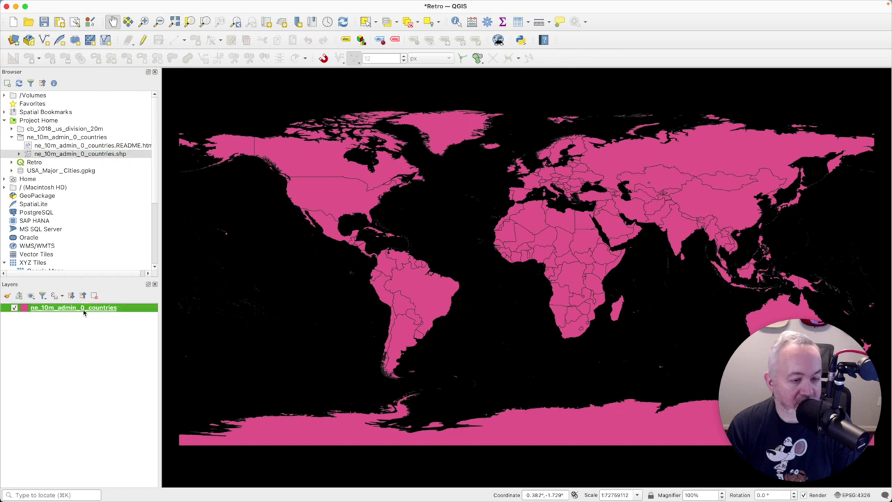
double_click(82, 311)
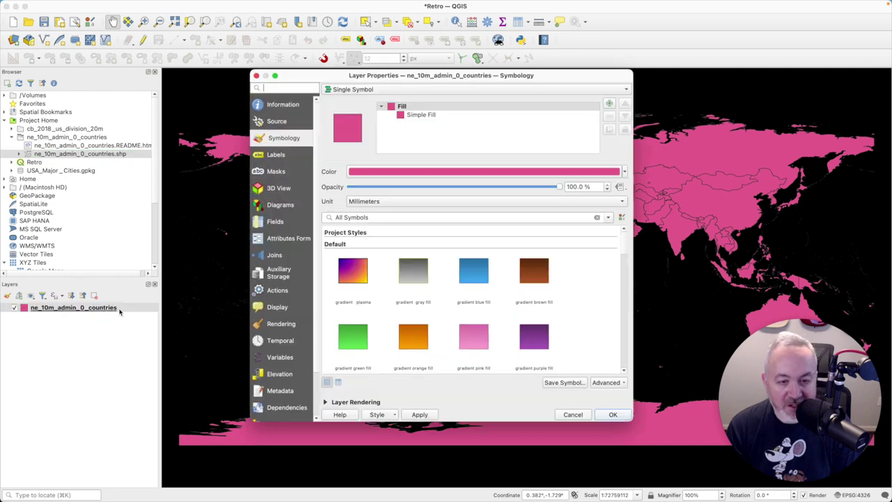
left_click(421, 115)
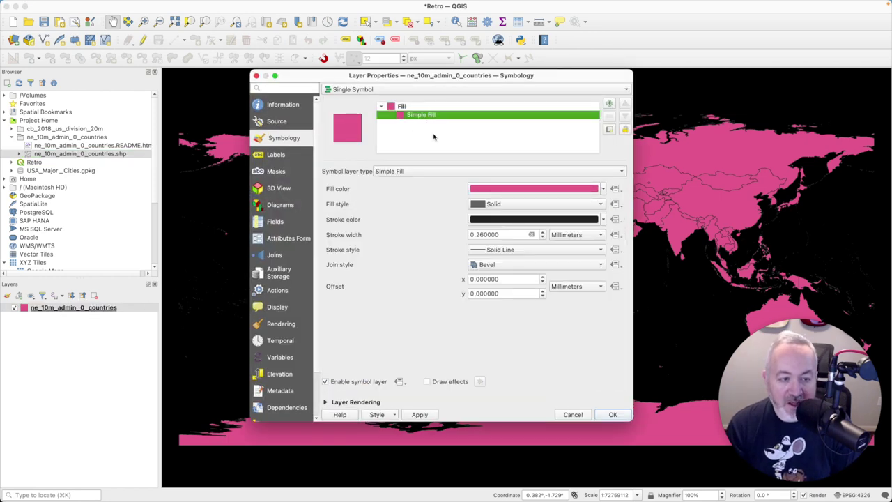
left_click(602, 190)
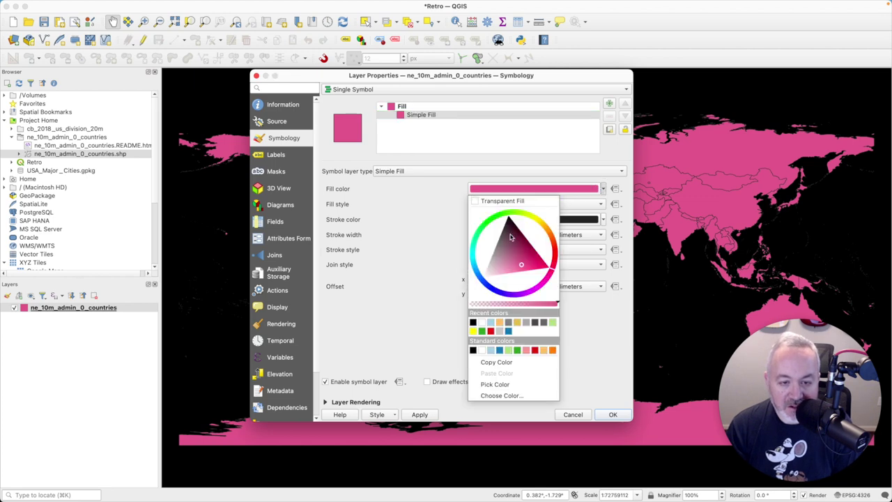
left_click(494, 202)
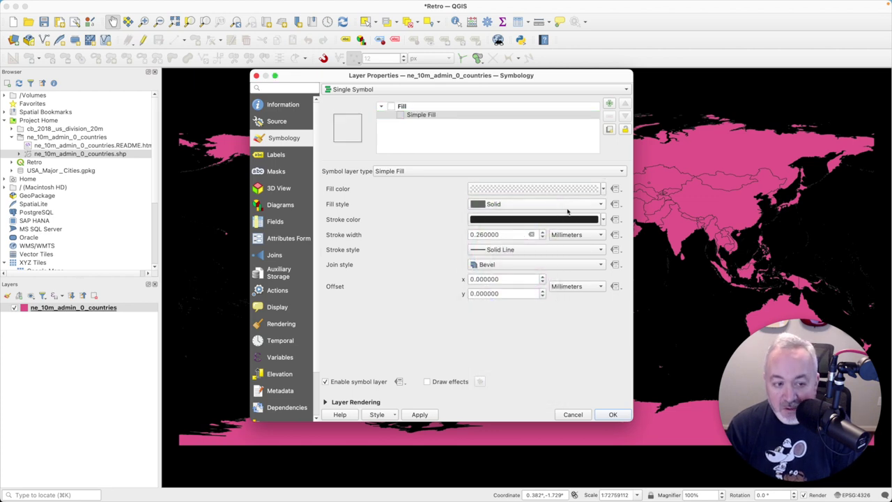
left_click(548, 204)
left_click(501, 216)
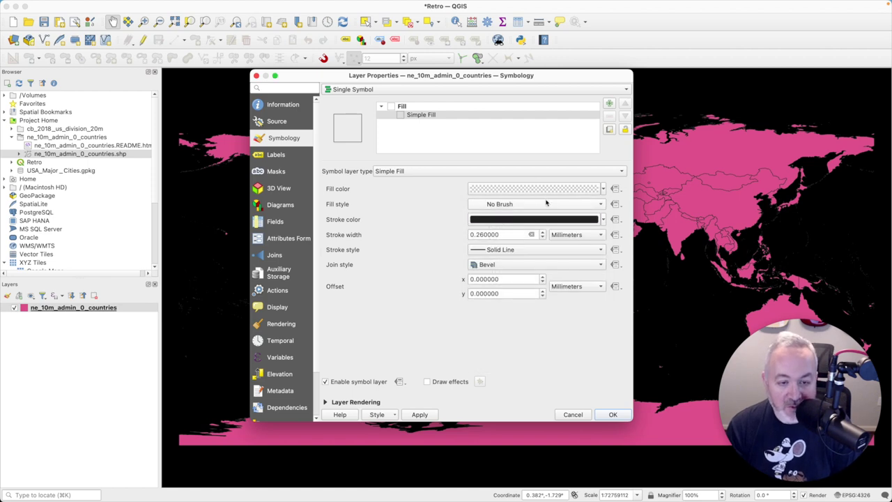
Set the countries layer's stroke color to the darker blue from the standard colors and apply the symbology
left_click(603, 219)
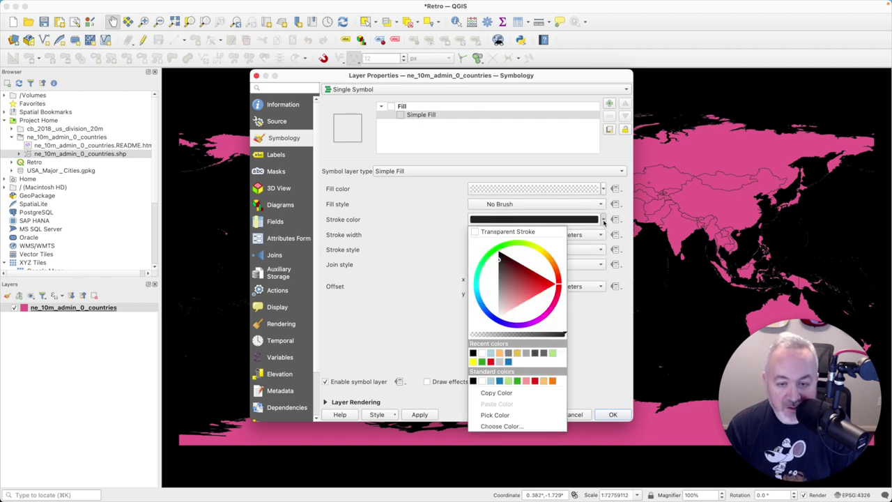
left_click(534, 222)
left_click(534, 221)
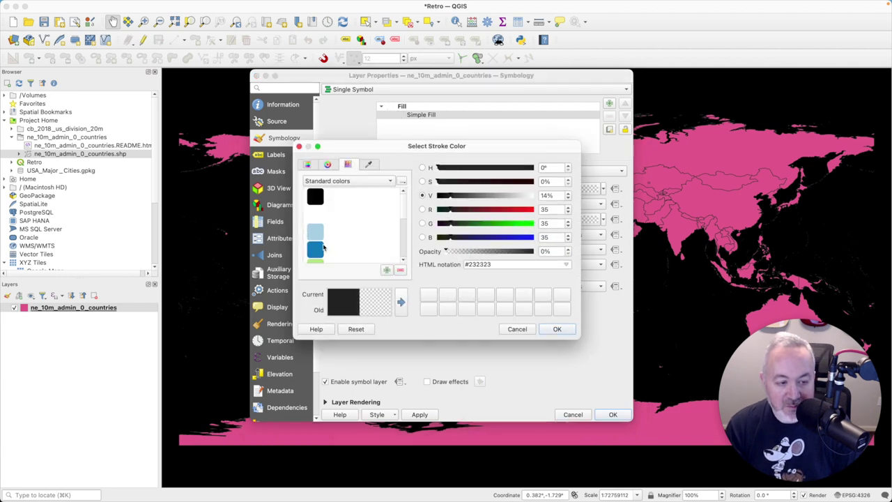
left_click(321, 248)
left_click(557, 329)
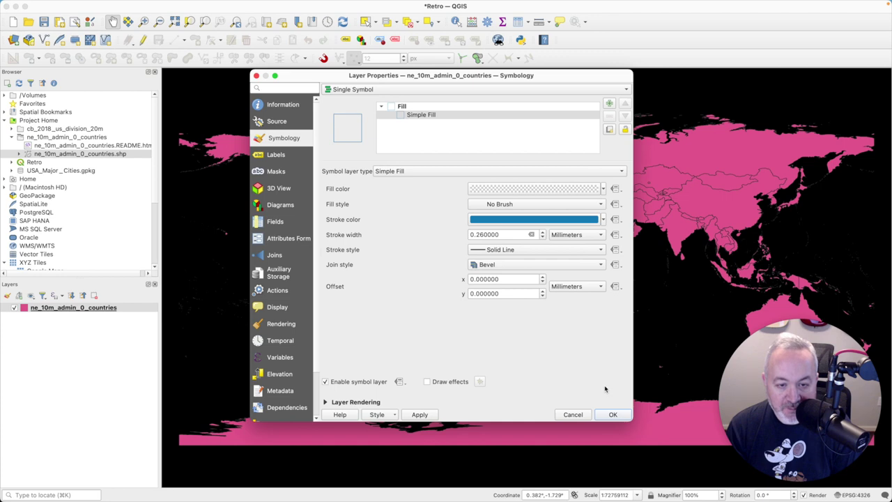
left_click(613, 414)
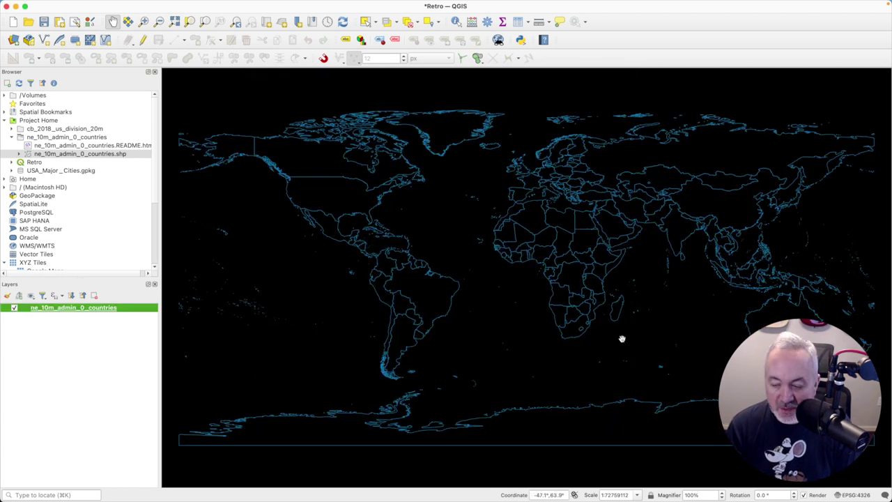
Compare the level of coastline detail in the wargamesmap.jpg image in Safari with the QGIS country outlines zoomed to the United States
key("super+Tab")
key("super+Tab")
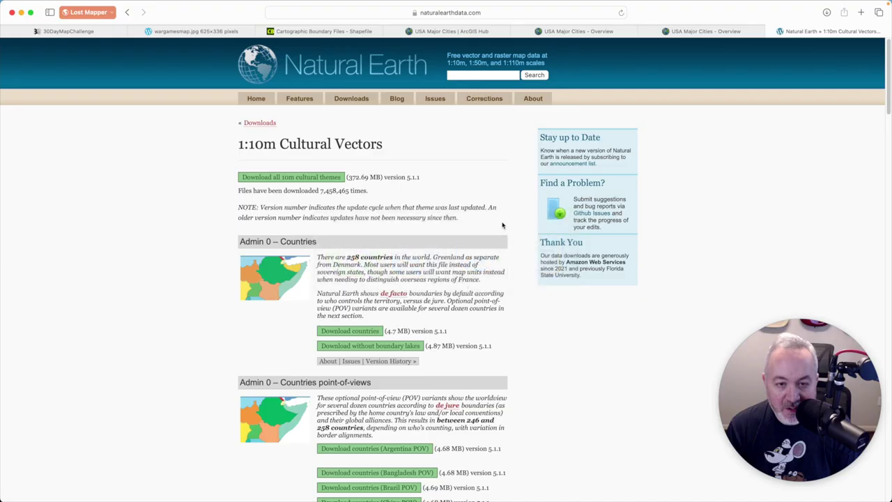
left_click(207, 33)
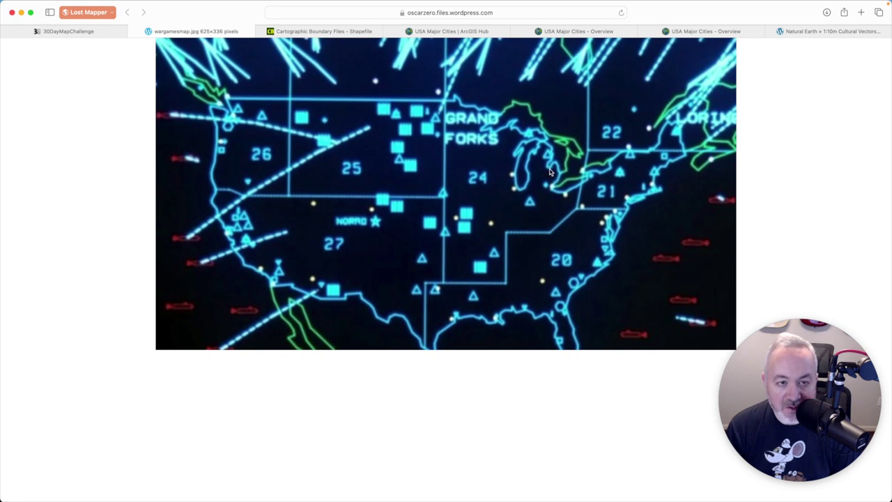
key("super+Tab")
left_click(143, 21)
left_click_drag(272, 165, 426, 228)
key("super+Tab")
key("super+Tab")
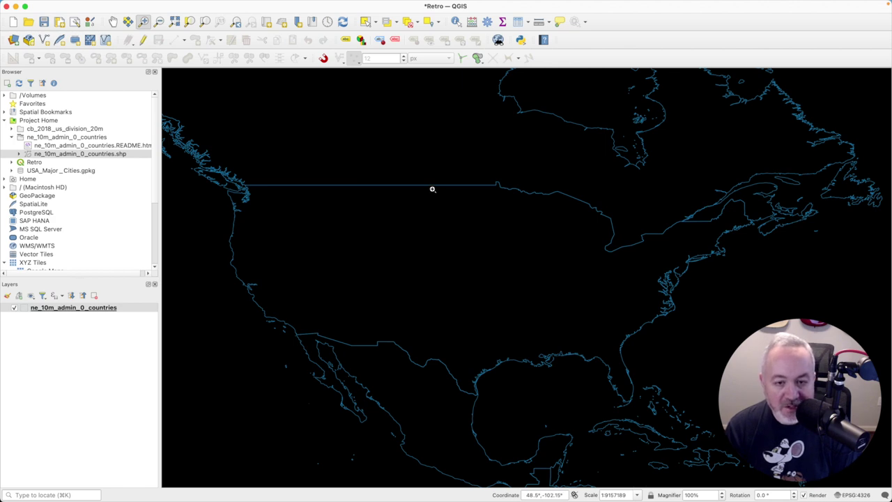
key("super+Tab")
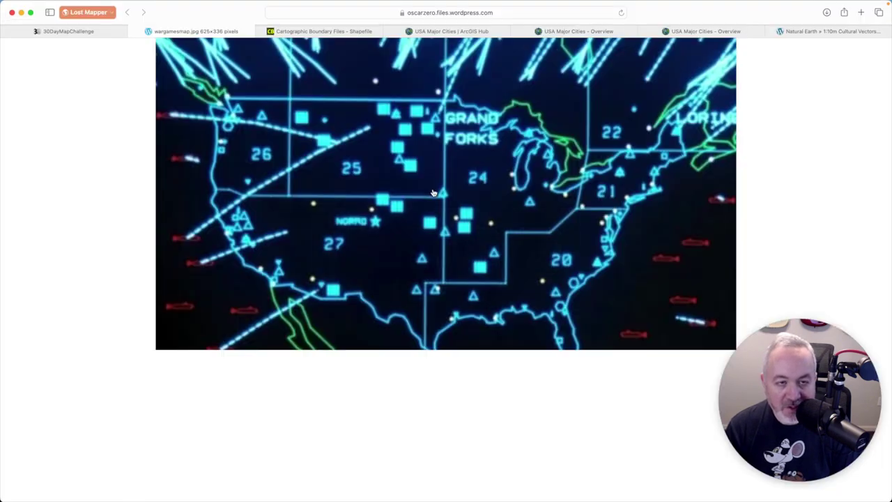
Download the Admin 0 – Countries data from Natural Earth's small scale 1:110m cultural vectors
left_click(798, 32)
key("super+bracketleft")
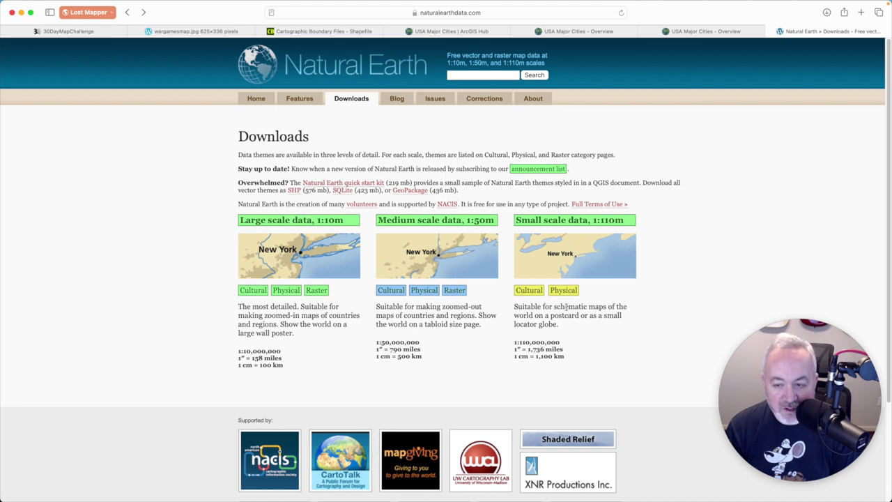
left_click(530, 291)
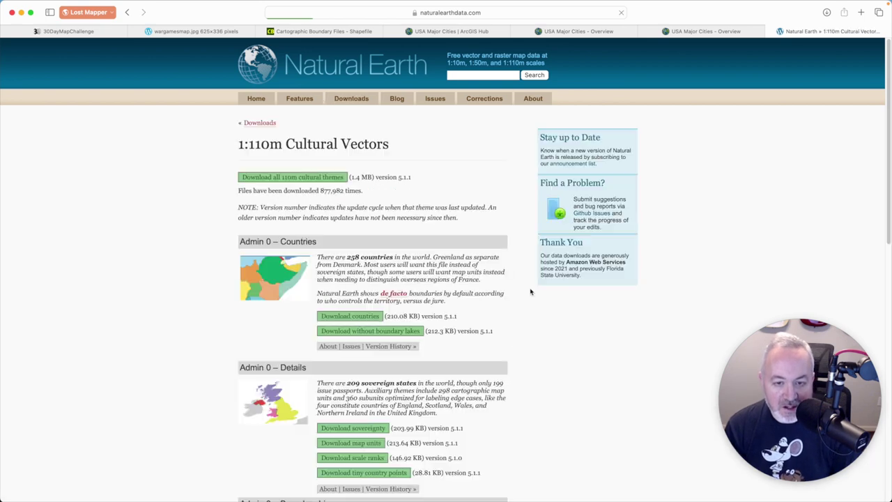
left_click(365, 317)
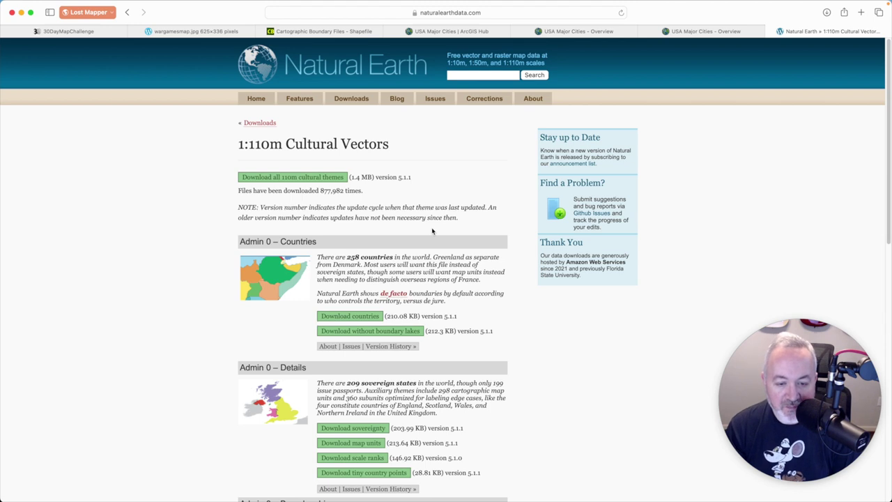
In Finder, move the ne_110m_admin_0_countries folder from Downloads into the Day 11 - Retro folder
key("super+Tab")
key("super+Tab")
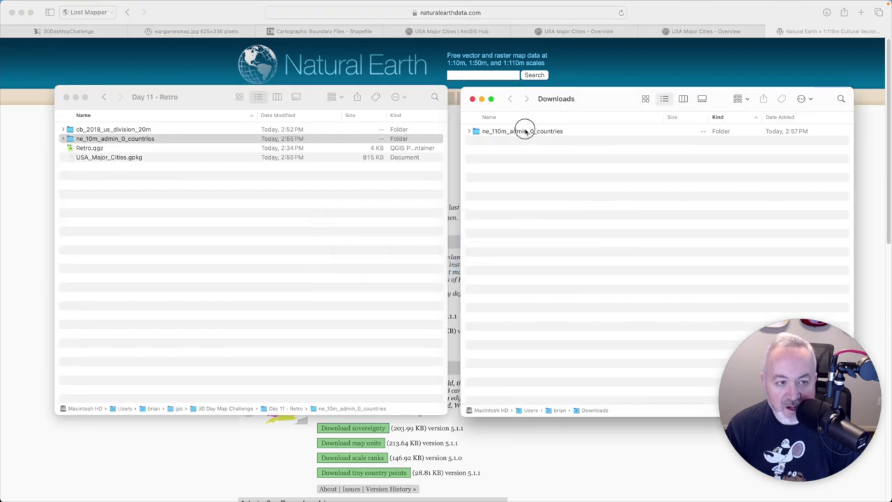
left_click(525, 131)
left_click_drag(488, 140, 244, 248)
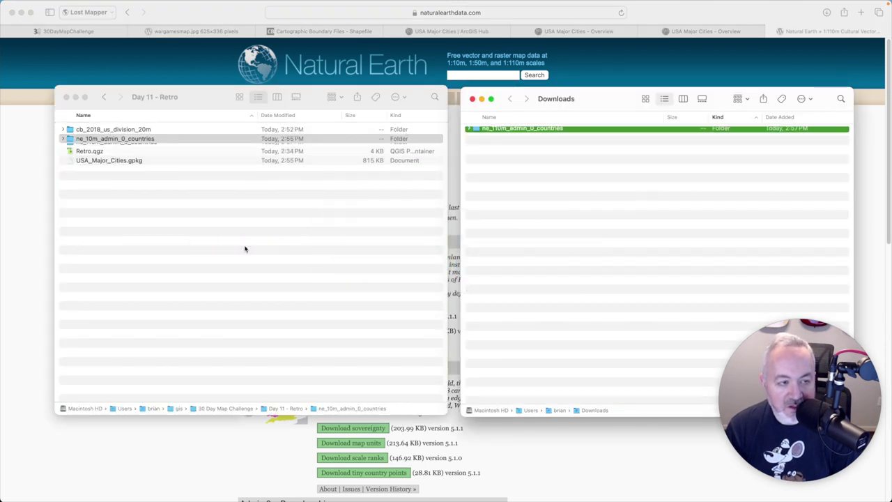
Switch to QGIS and add ne_110m_admin_0_countries.shp from the Project Home folder as a layer
key("super+Tab")
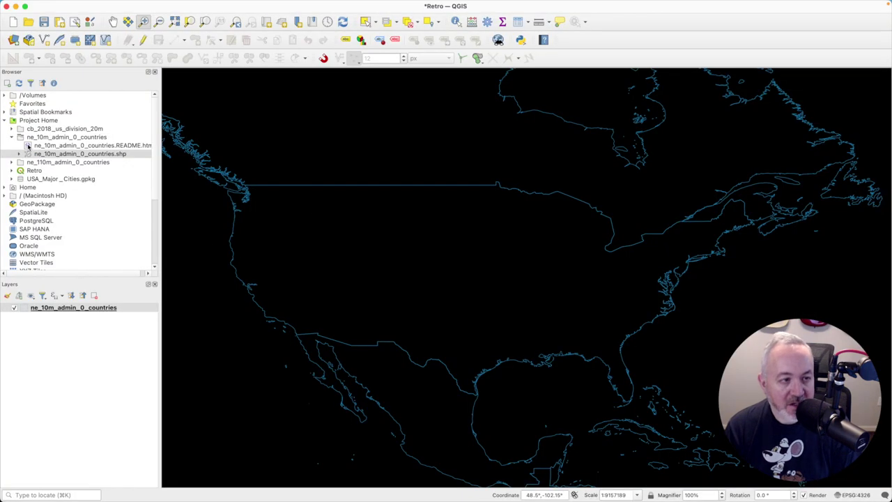
double_click(60, 163)
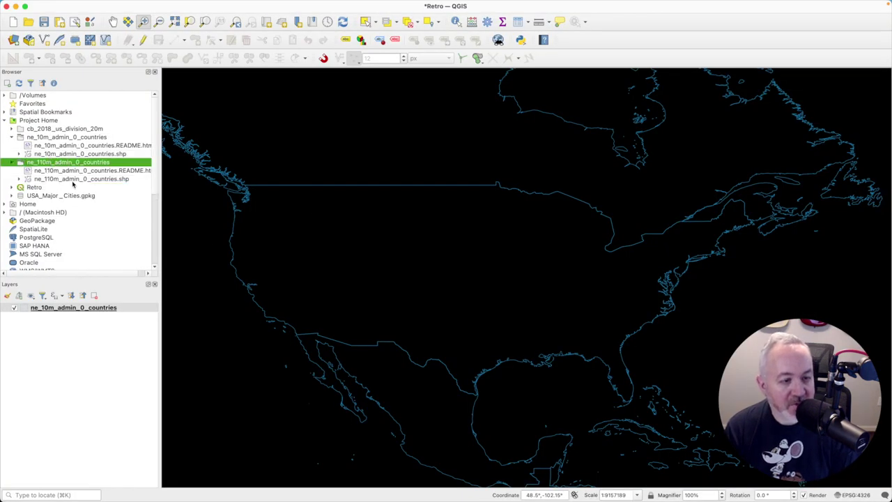
double_click(72, 179)
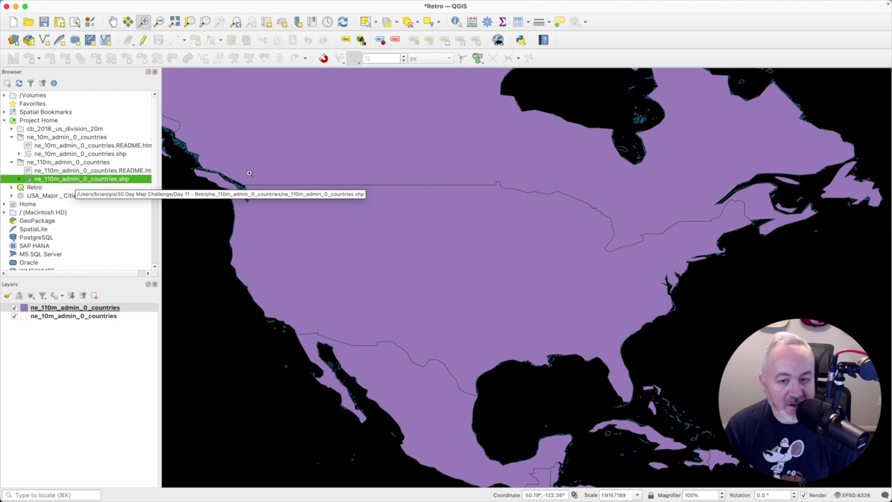
Copy the complete style of the ne_10m_admin_0_countries layer and paste it onto the ne_110m_admin_0_countries layer
left_click(77, 316)
right_click(73, 316)
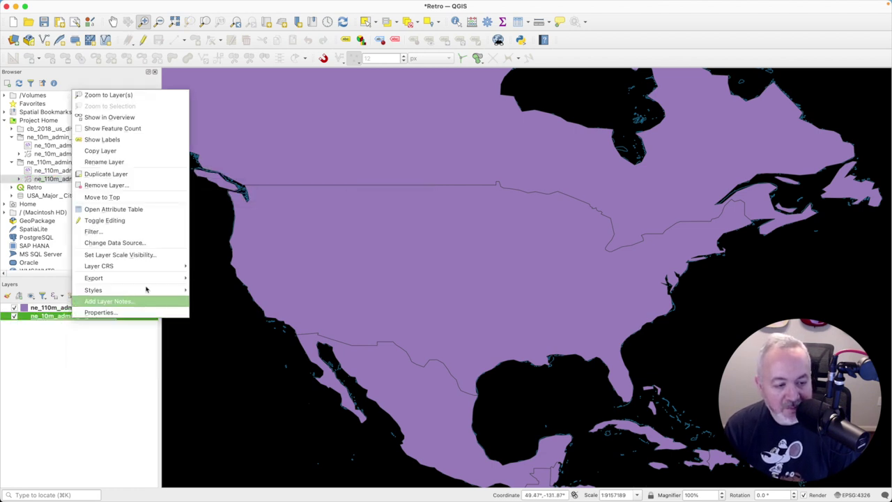
mouse_move(160, 290)
mouse_move(230, 291)
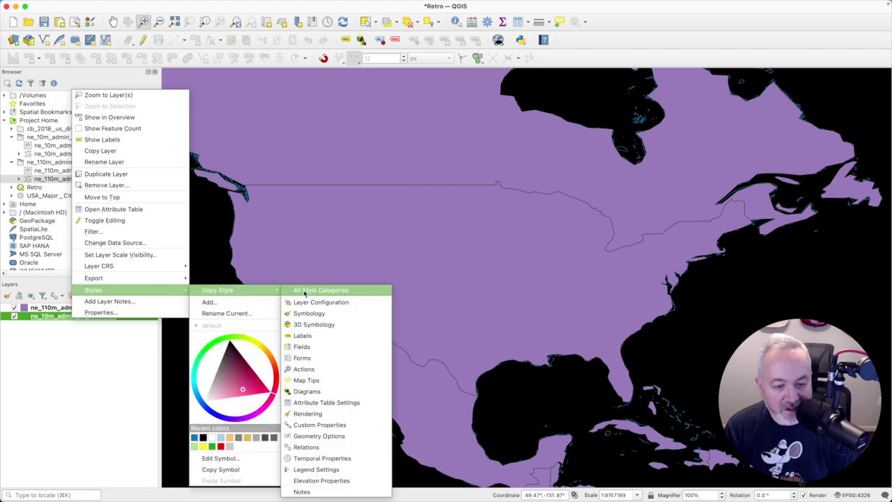
left_click(305, 291)
left_click(108, 307)
right_click(108, 307)
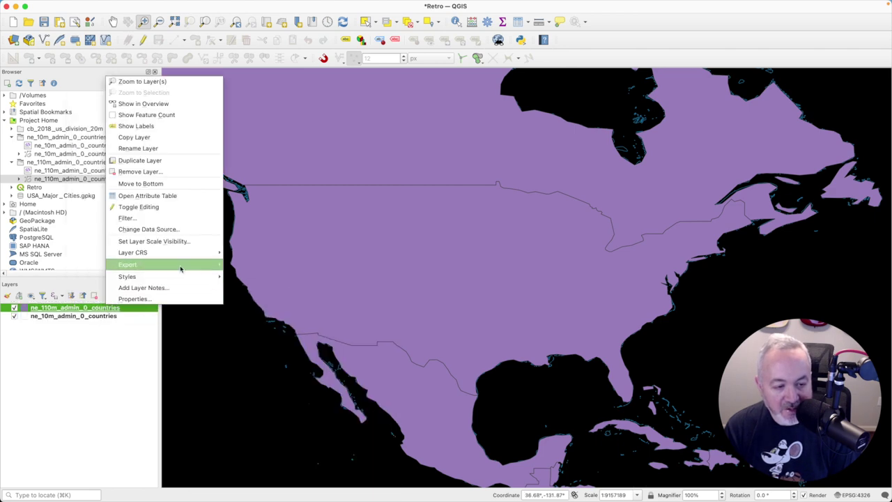
mouse_move(181, 277)
mouse_move(278, 288)
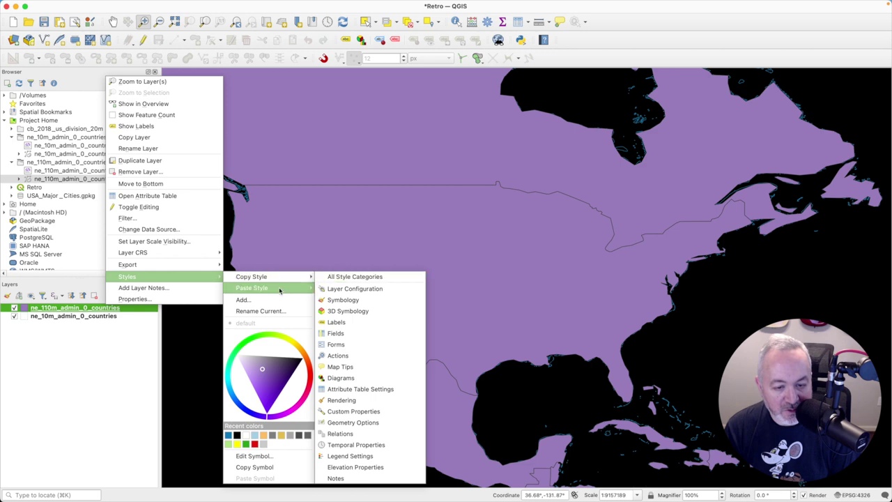
left_click(334, 288)
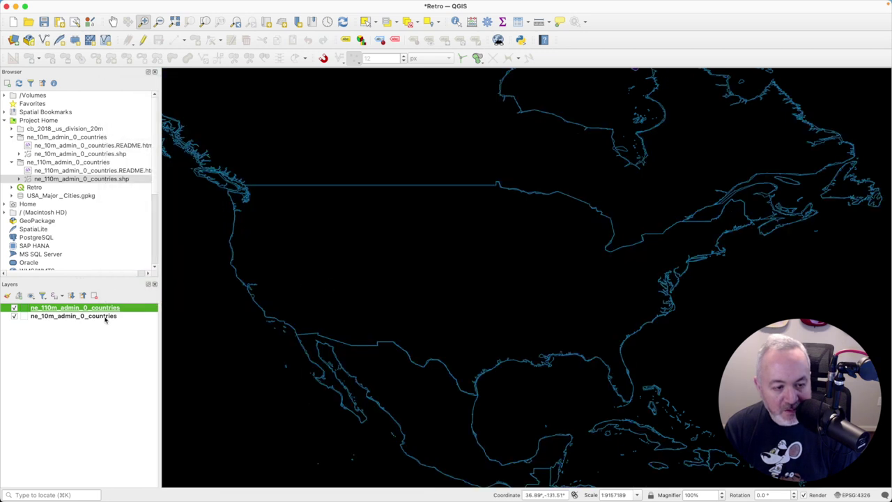
Remove the ne_10m_admin_0_countries layer from the project
left_click(106, 316)
left_click(94, 295)
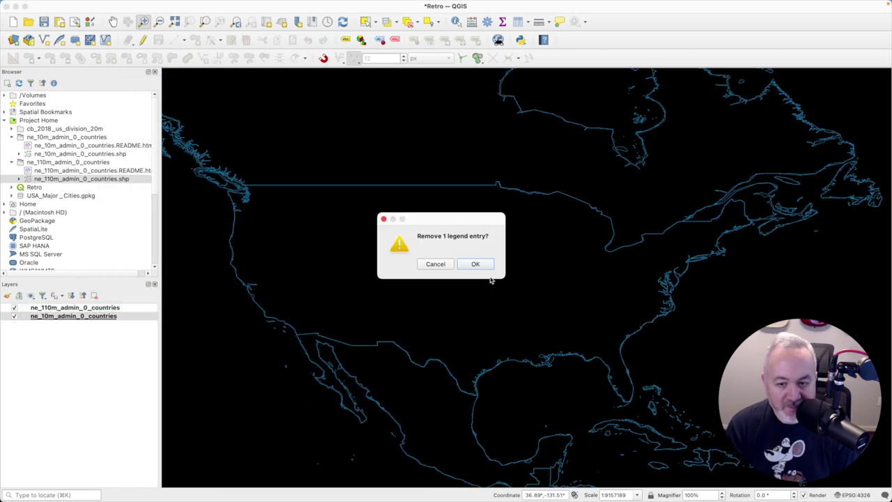
left_click(477, 265)
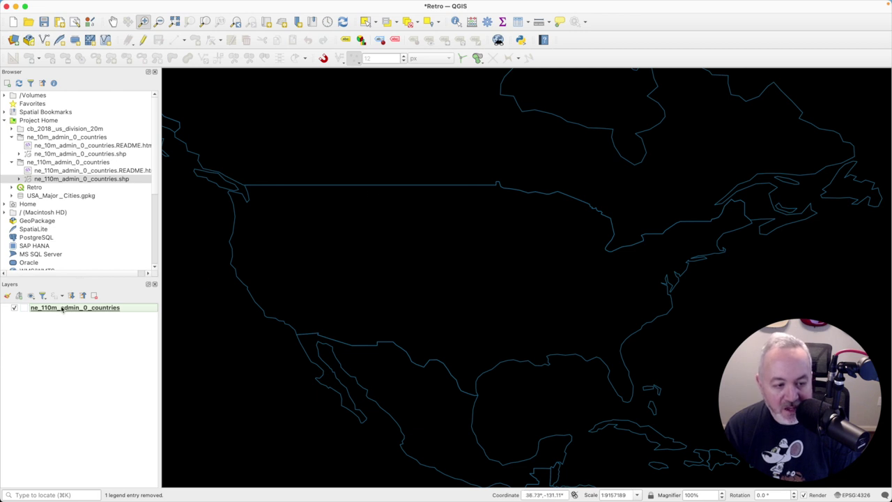
Examine the outline colours in the wargamesmap.jpg image in Safari, and return to QGIS
key("super+Tab")
key("super+Tab")
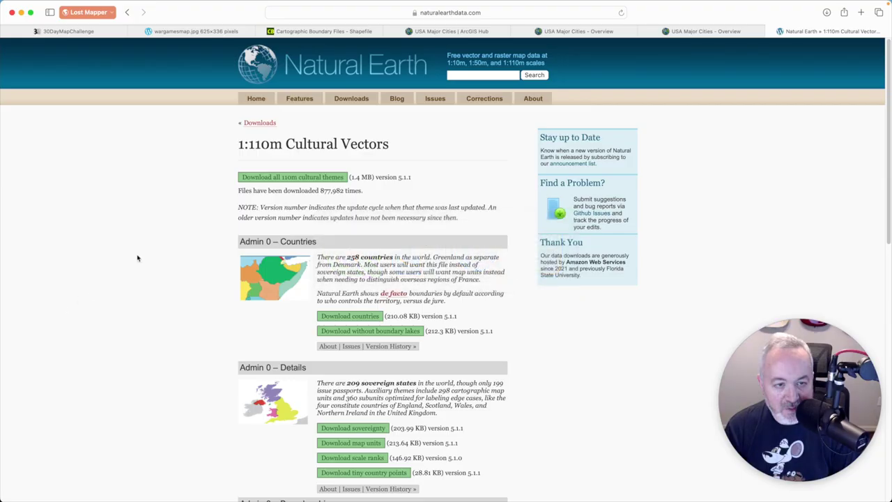
key("super+2")
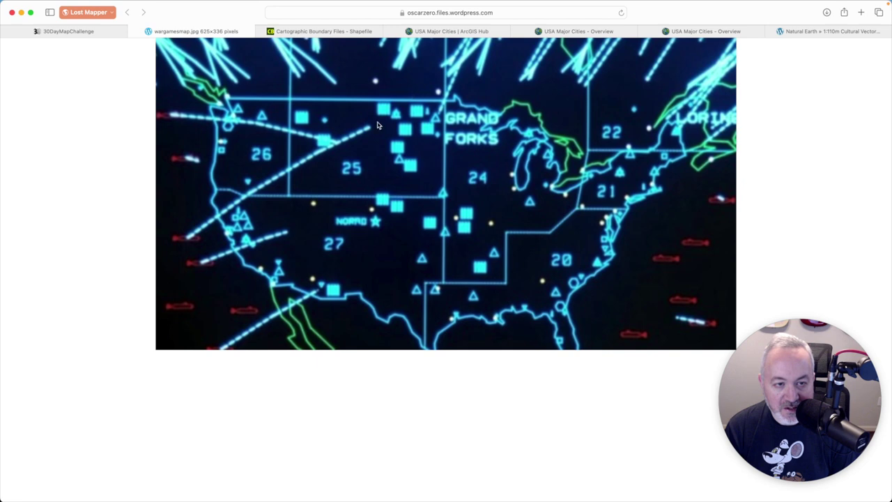
key("super+Tab")
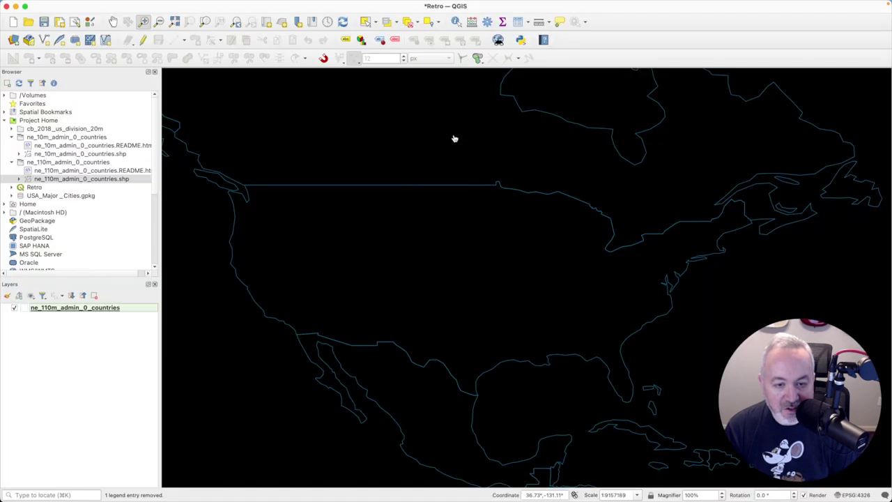
left_click(109, 311)
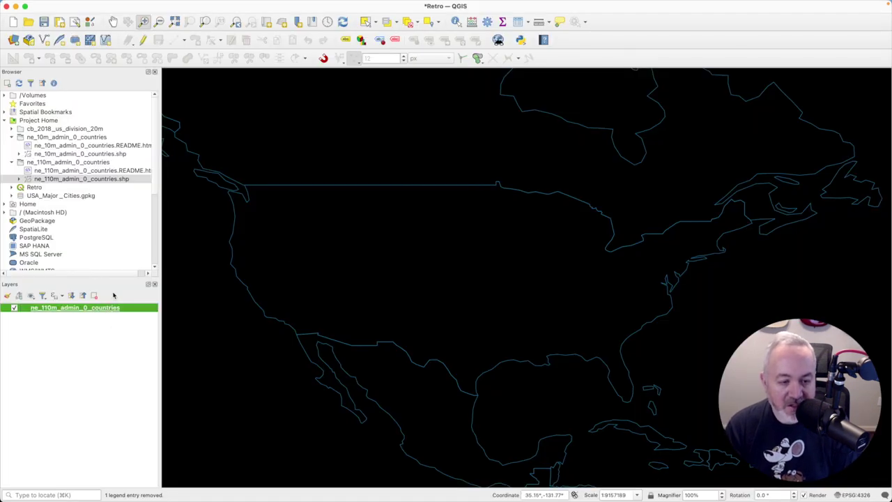
double_click(110, 309)
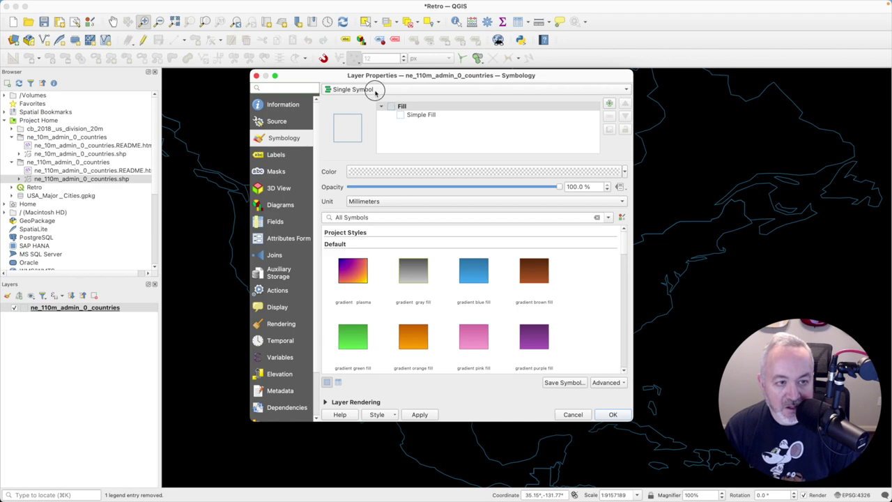
left_click(374, 90)
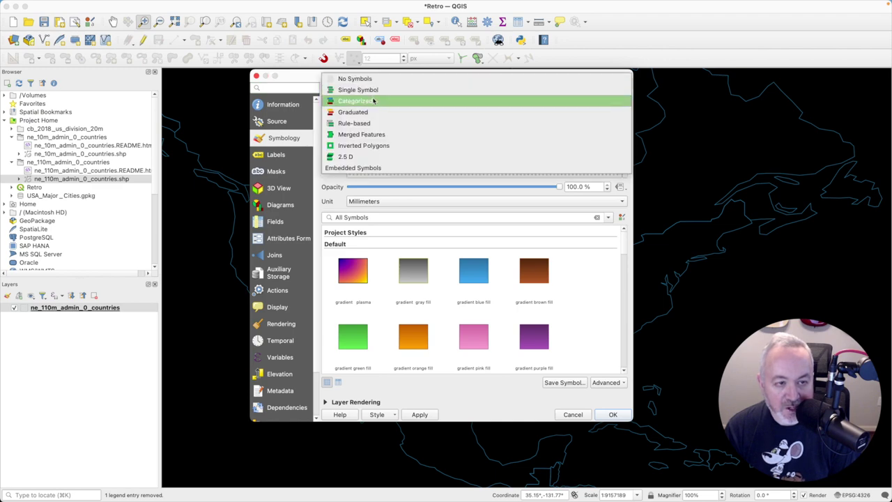
left_click(374, 101)
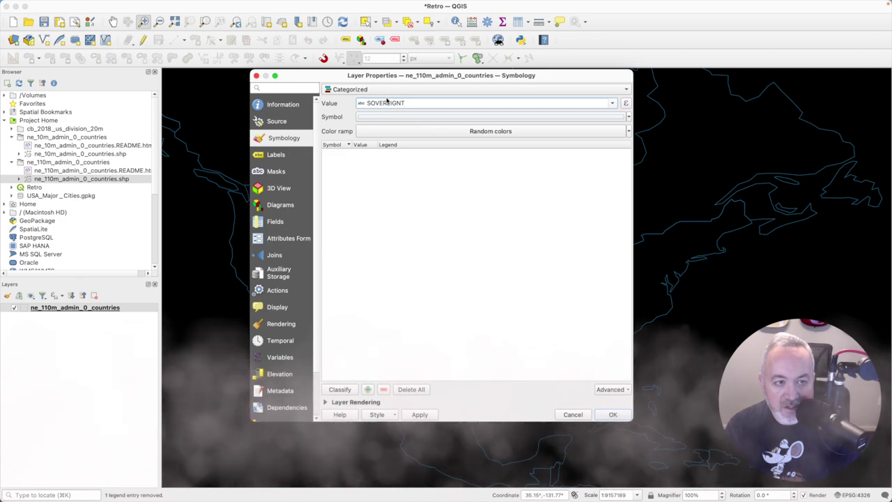
left_click(376, 89)
left_click(367, 114)
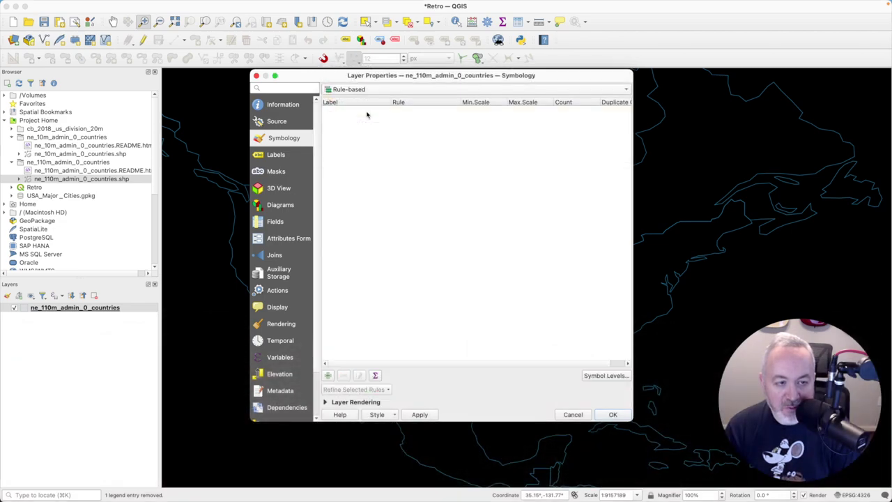
left_click(328, 375)
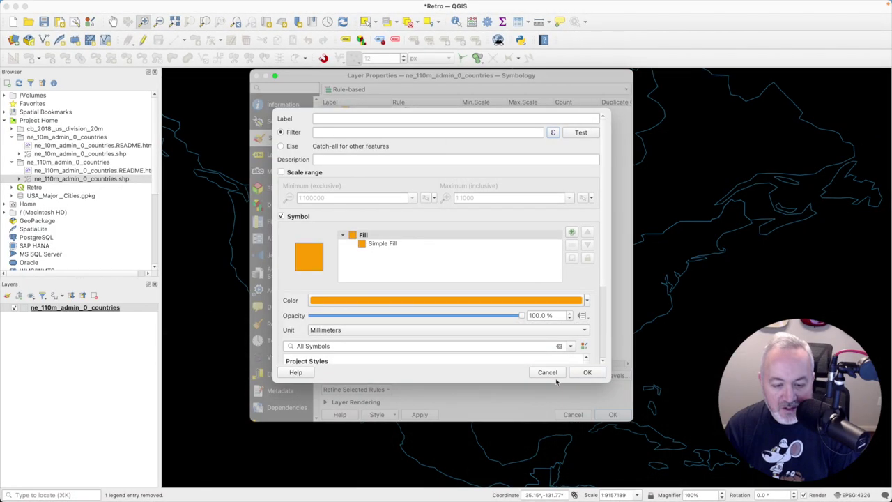
left_click(547, 372)
left_click(572, 414)
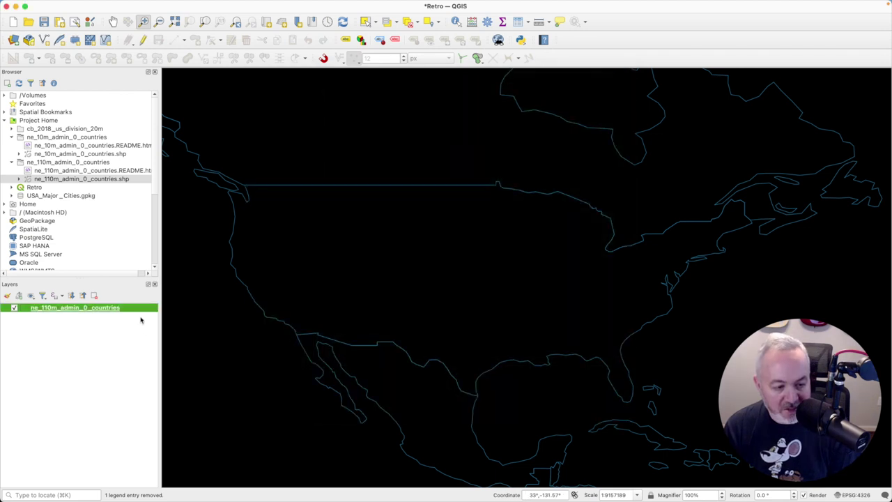
Sort the countries attribute table by SOVEREIGNT, widen that column, and check how the United States of America is written
key("F6")
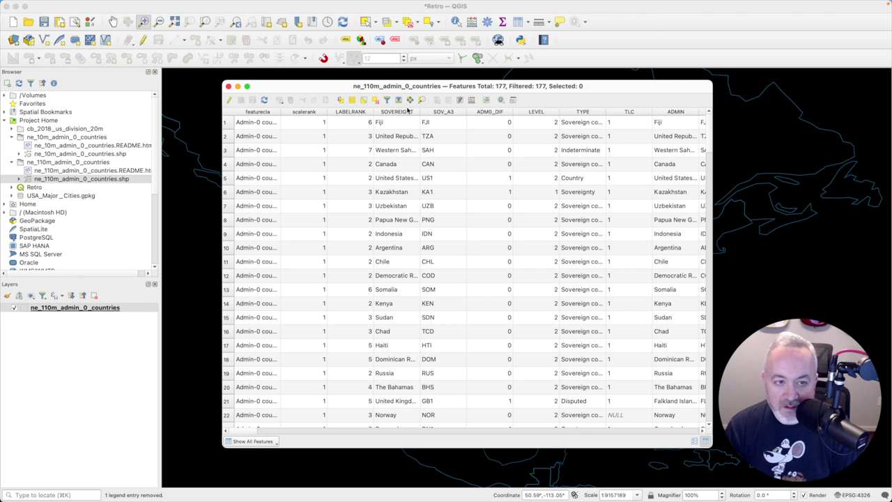
left_click(408, 113)
left_click_drag(419, 111, 468, 110)
scroll(469, 215, "down", 20)
left_click(431, 295)
left_click(431, 282)
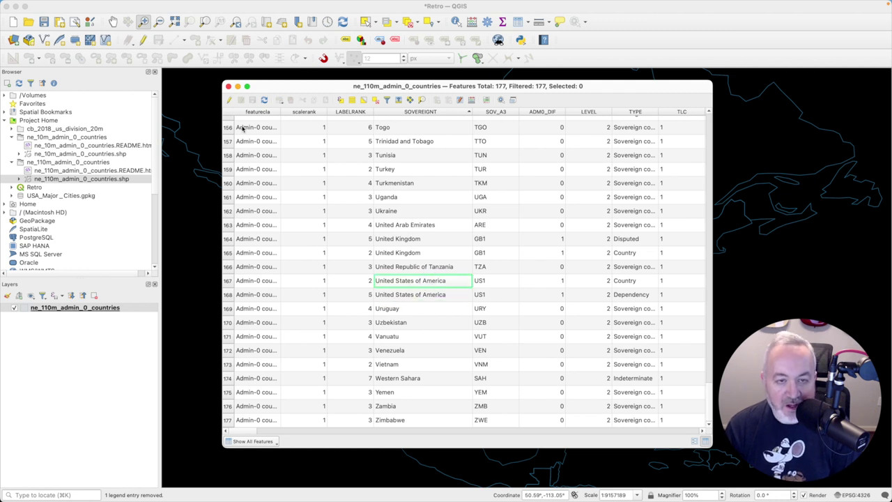
left_click(228, 86)
Switch the ne_110m_admin_0_countries layer to rule-based symbology and delete its default unfiltered rule
right_click(98, 308)
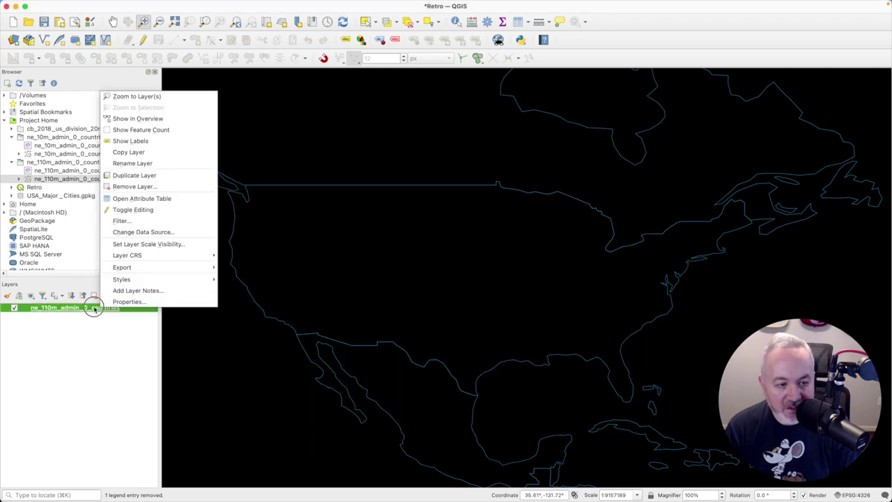
key("Escape")
double_click(116, 308)
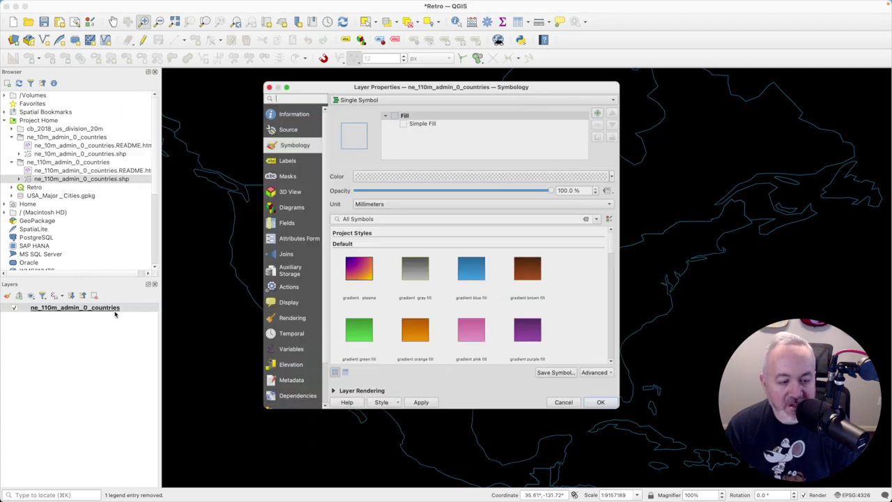
left_click(414, 89)
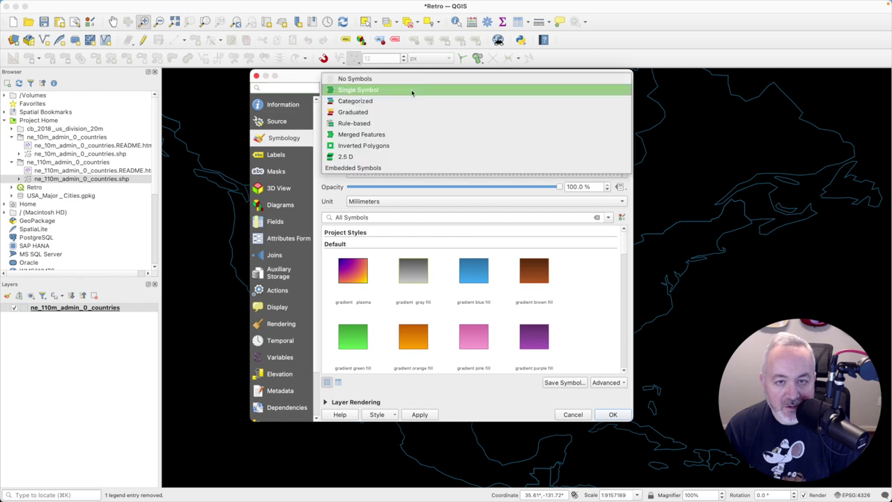
left_click(379, 126)
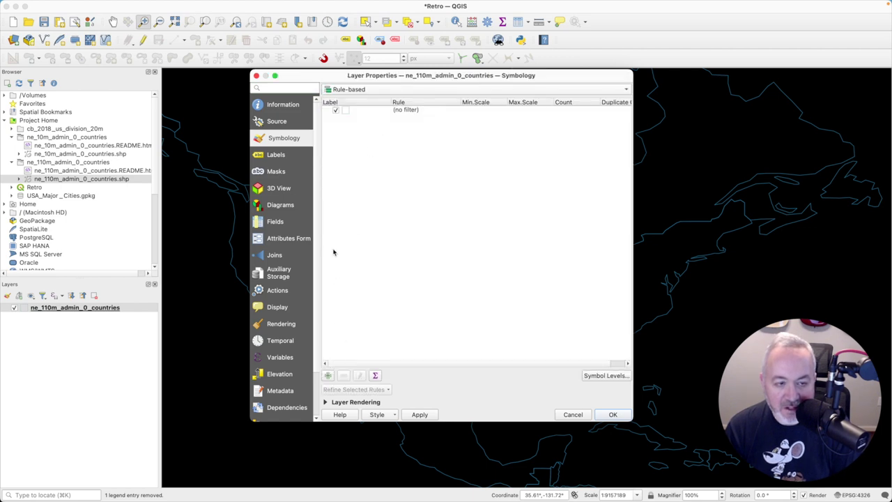
left_click(355, 120)
left_click(343, 375)
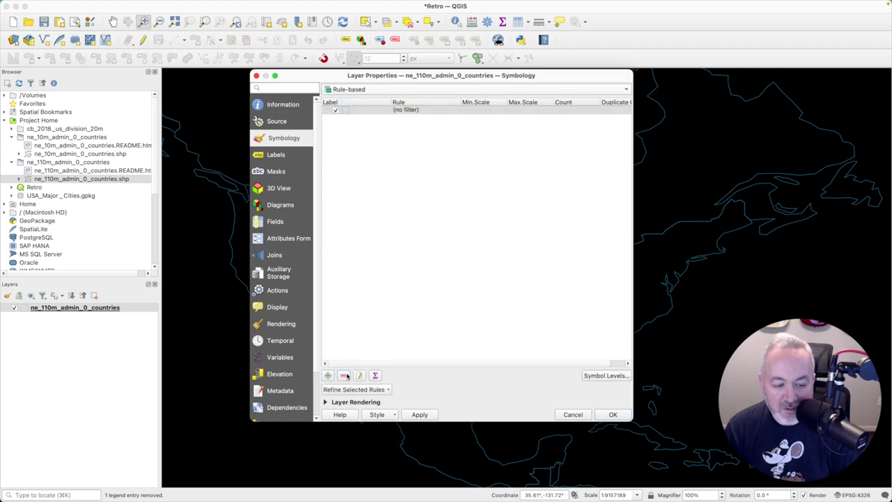
Add a symbology rule and write its filter expression as "SOVEREIGNT" = 'United States of America'
left_click(328, 376)
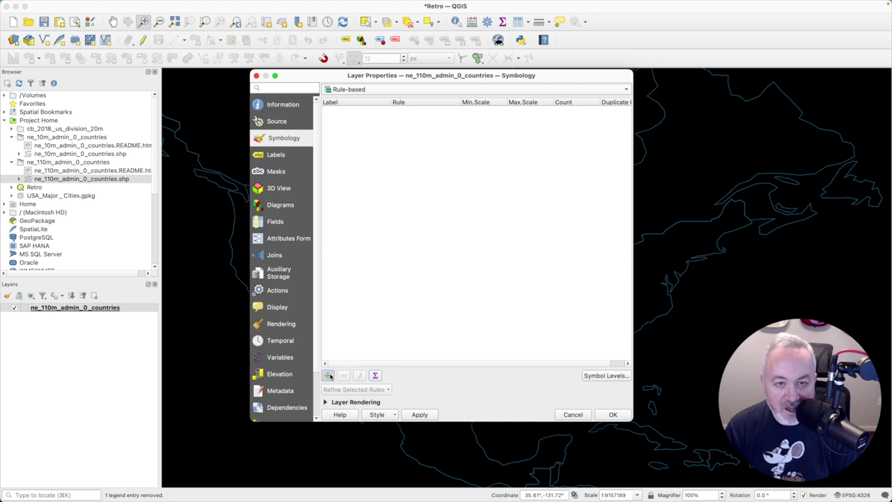
left_click(553, 132)
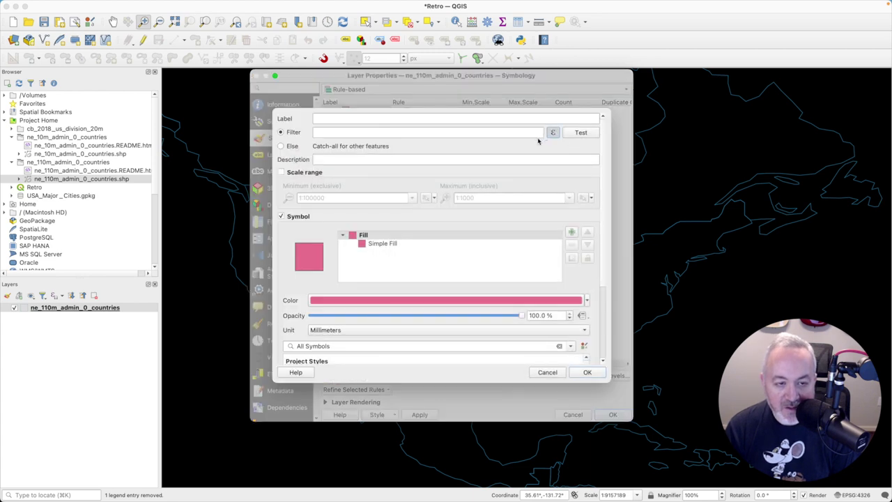
type("\"sov")
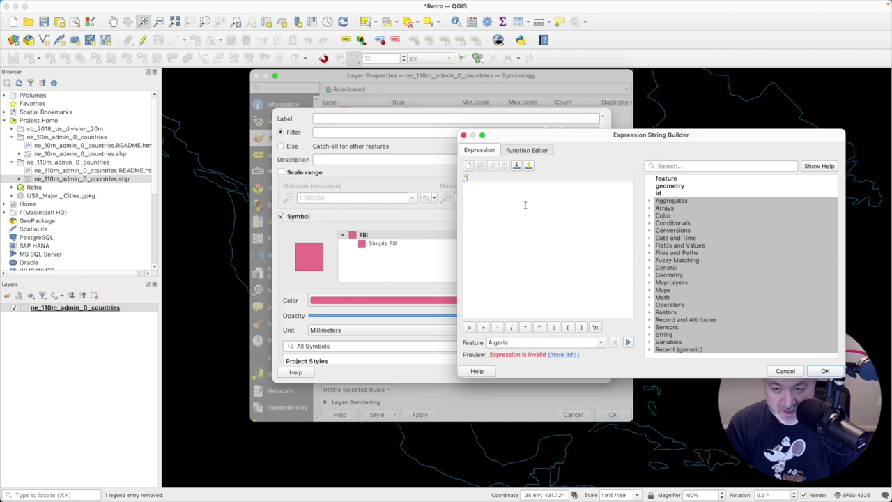
double_click(499, 186)
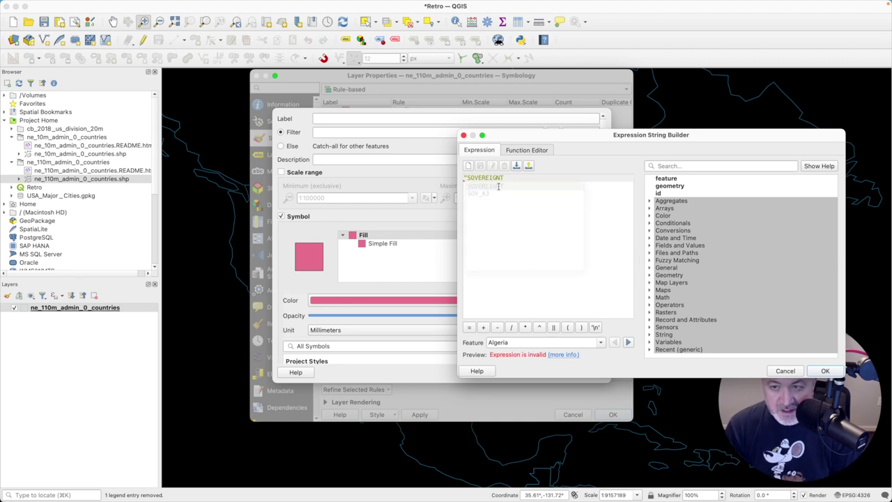
type("\" = ")
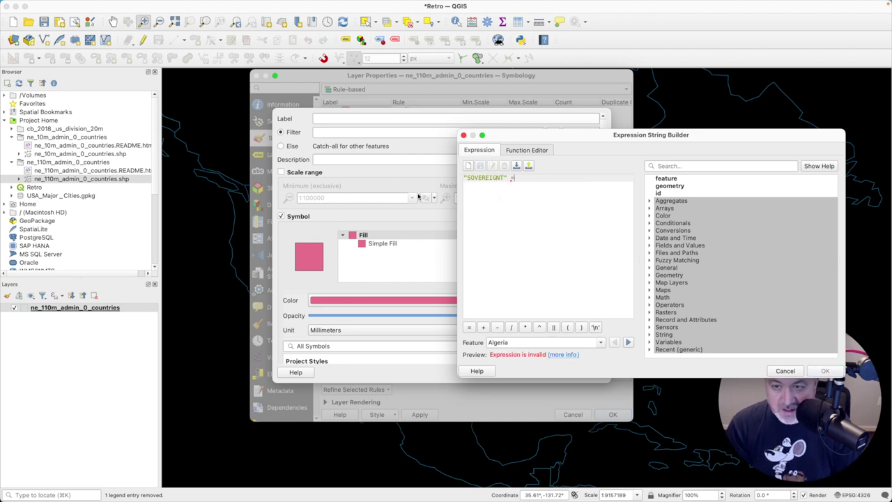
type("'Uni")
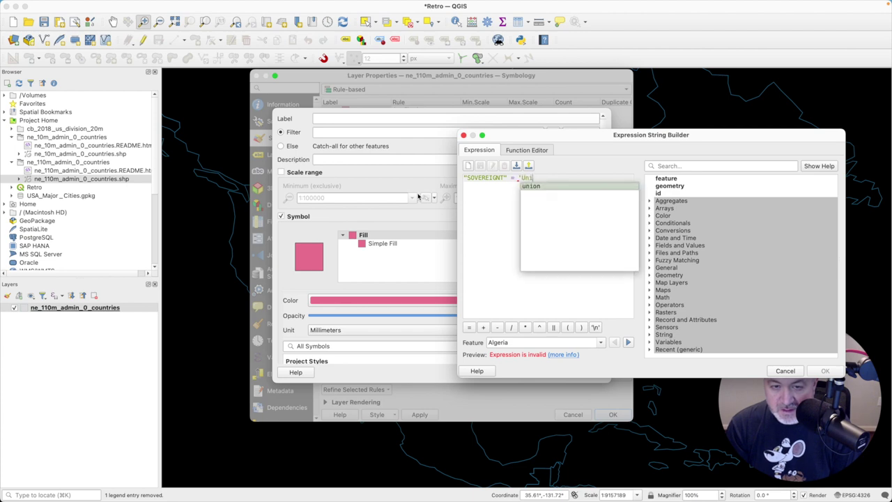
type("ted States of America'")
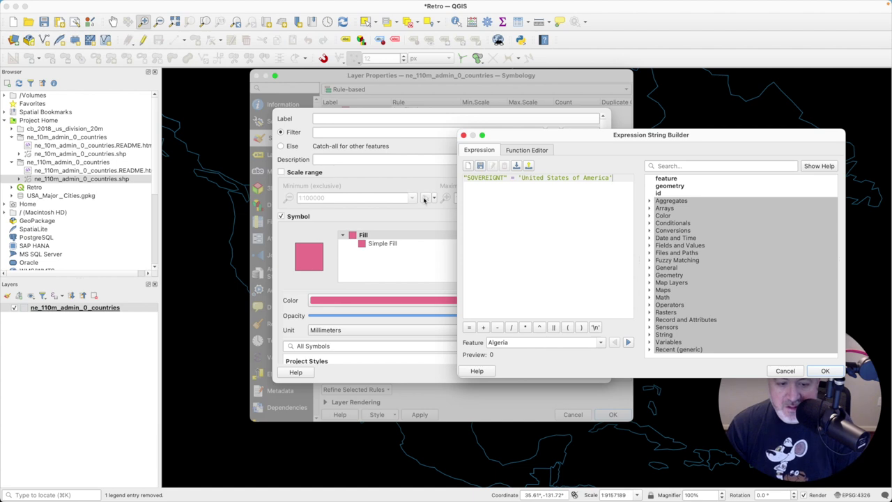
Preview the filter expression against the United States of America feature and accept it for the rule
left_click(626, 342)
left_click(626, 342)
left_click(626, 342)
left_click(601, 343)
scroll(577, 382, "down", 20)
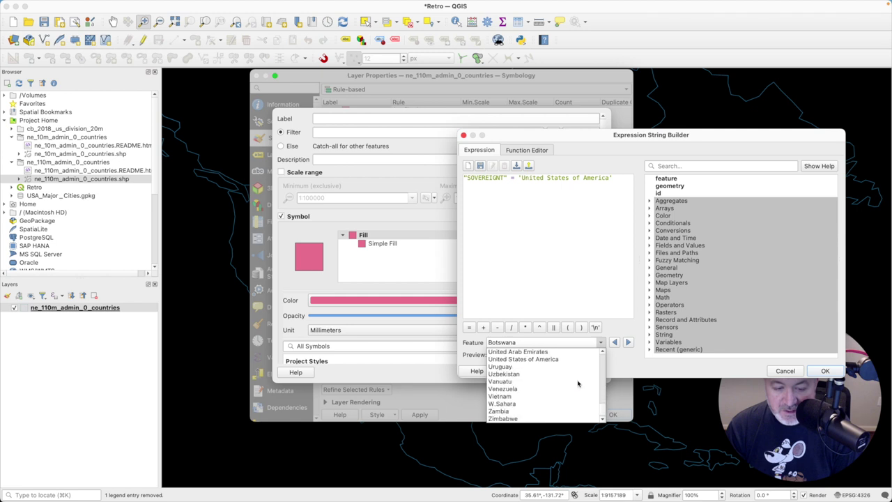
left_click(535, 358)
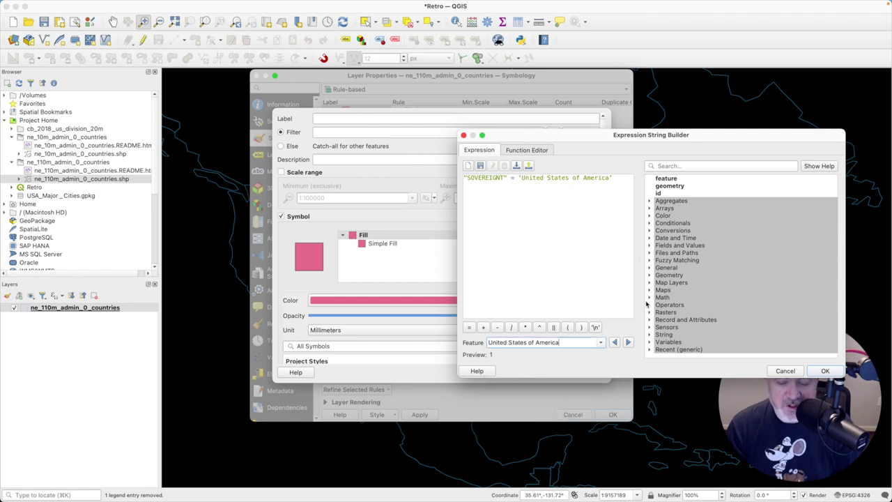
left_click(823, 372)
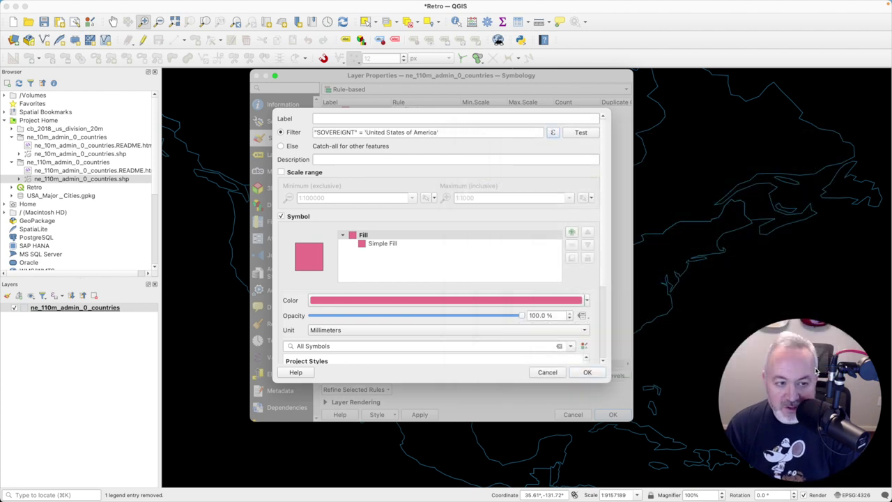
Give the United States rule's simple fill the No Brush fill style and a blue #1f78b4 stroke, and accept the rule
left_click(383, 245)
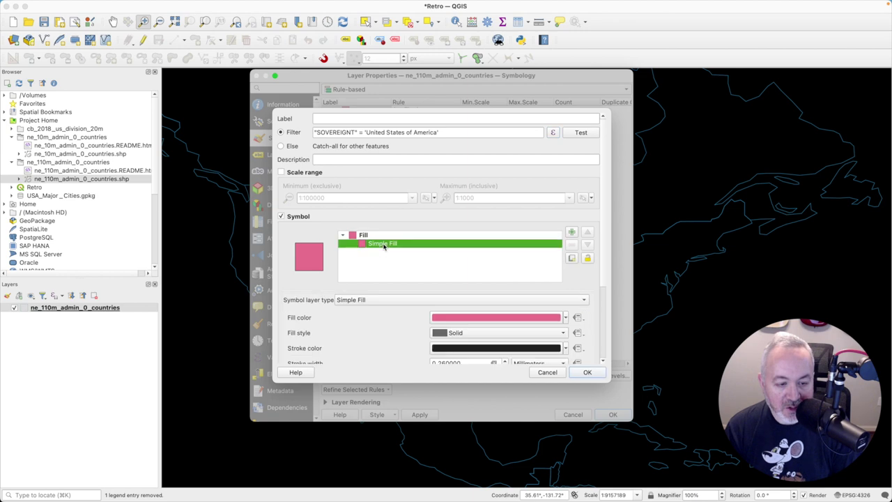
left_click(565, 317)
left_click(468, 334)
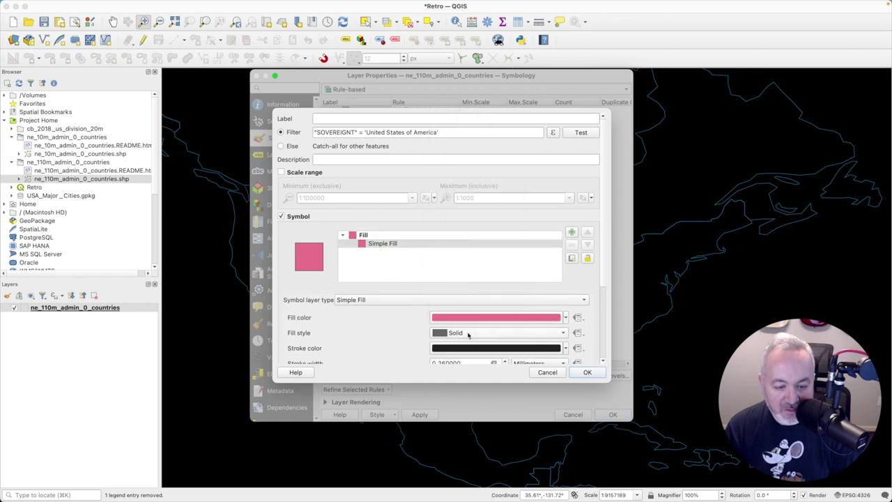
left_click(468, 333)
left_click(461, 345)
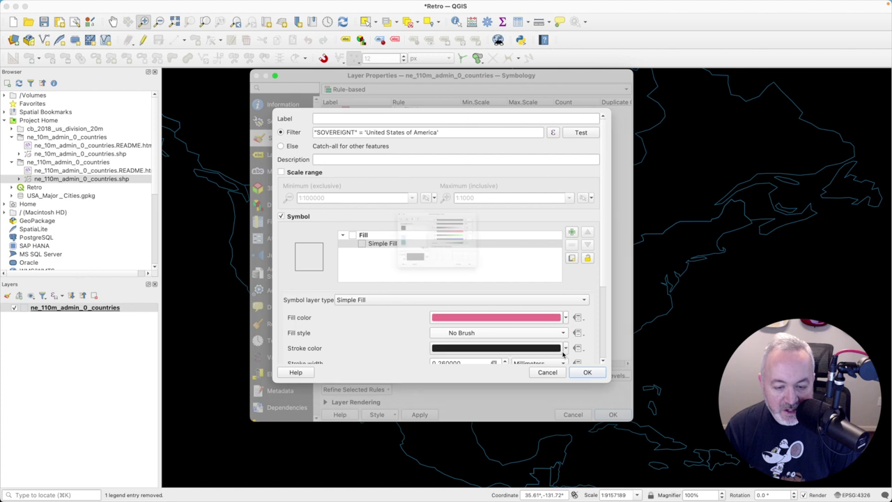
left_click(561, 350)
left_click(311, 255)
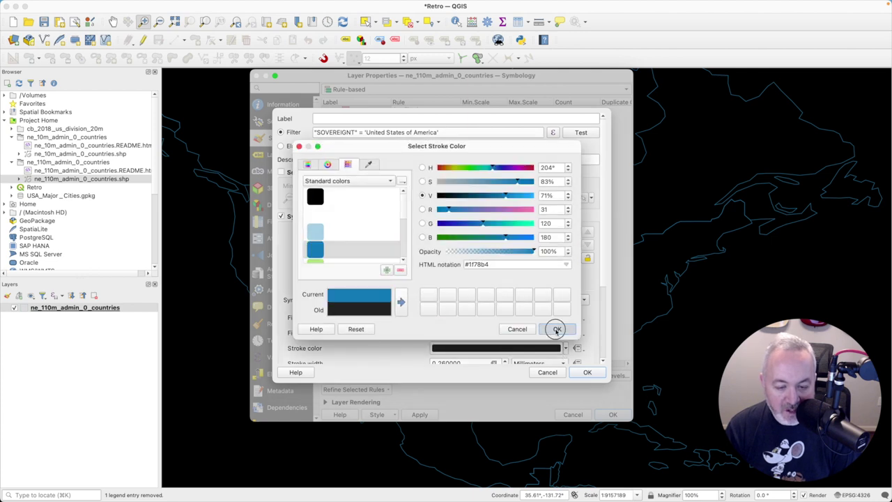
left_click(556, 329)
left_click(587, 372)
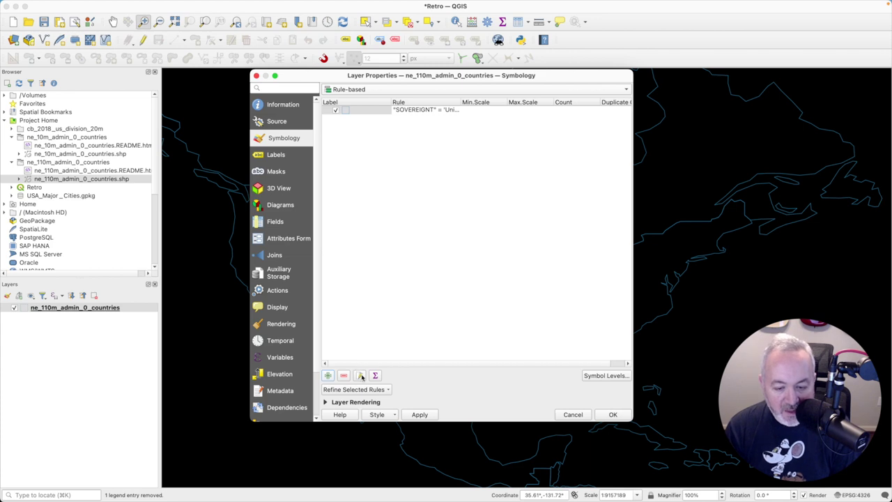
Add a second symbology rule and write its filter expression as "SOVEREIGNT" != 'United States of America'
left_click(328, 375)
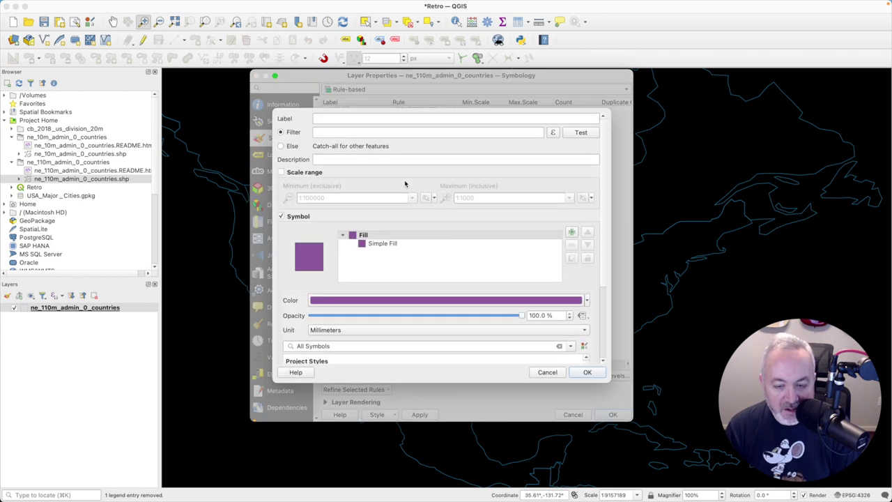
key("Return")
right_click(407, 112)
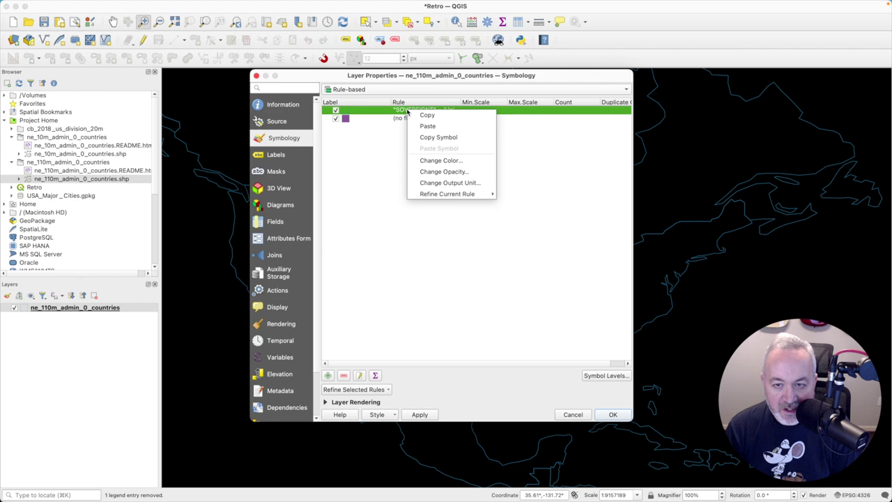
key("Escape")
left_click(348, 118)
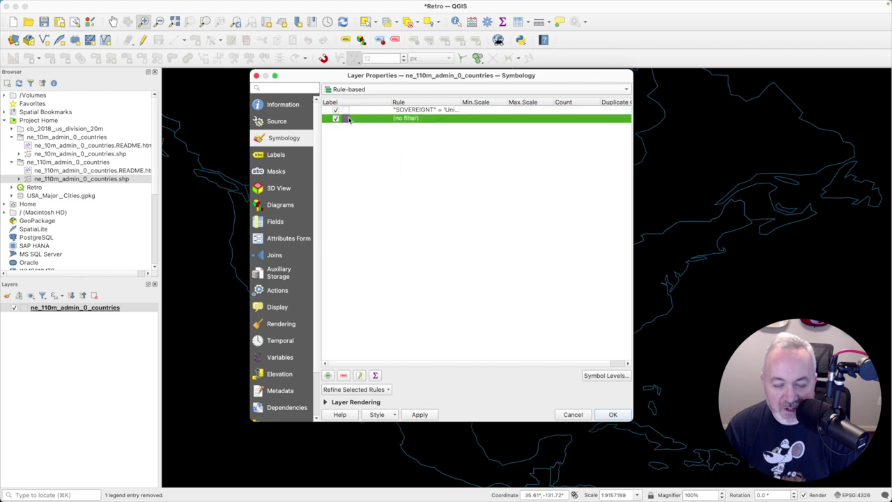
double_click(348, 118)
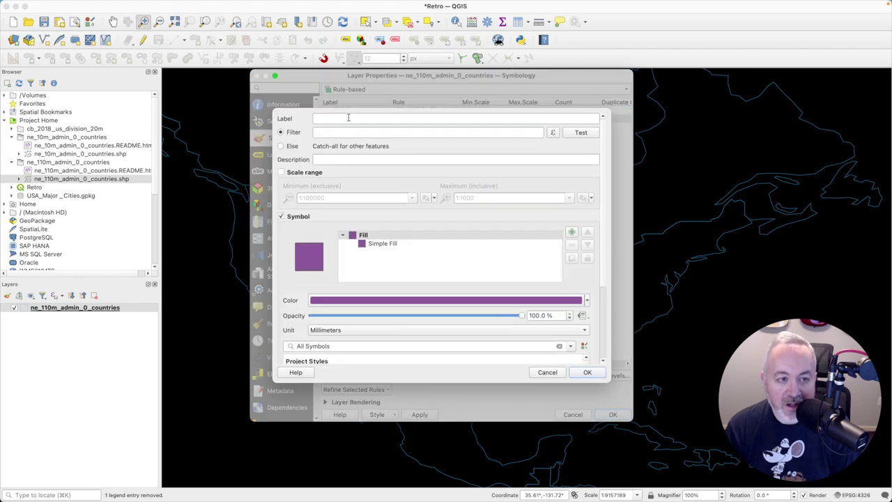
left_click(552, 133)
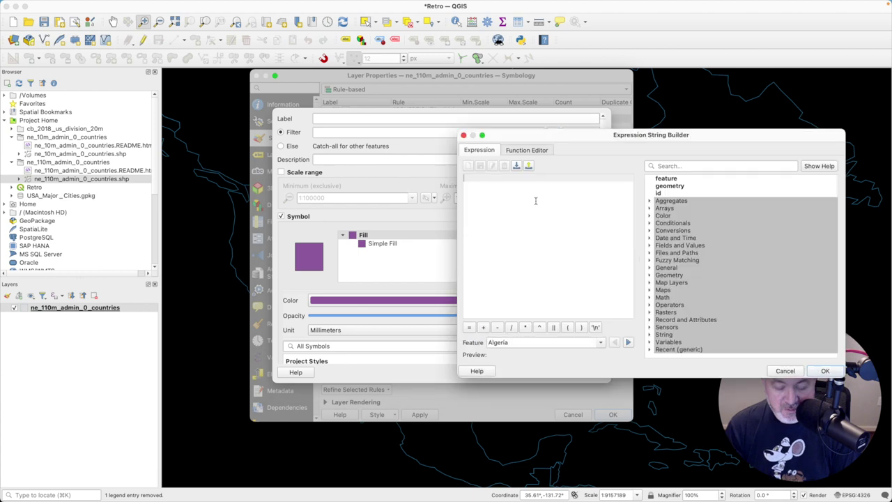
type("\"SOV")
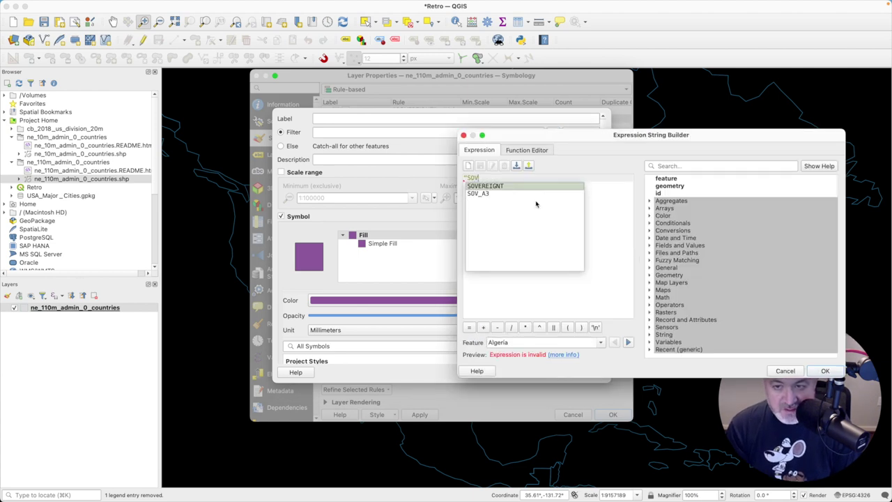
key("Return")
type("= 'United STate")
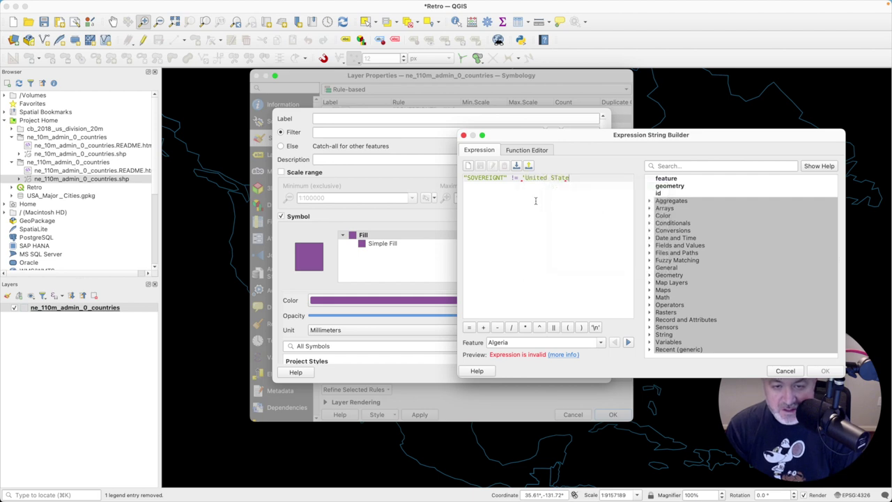
type("s otates of America'")
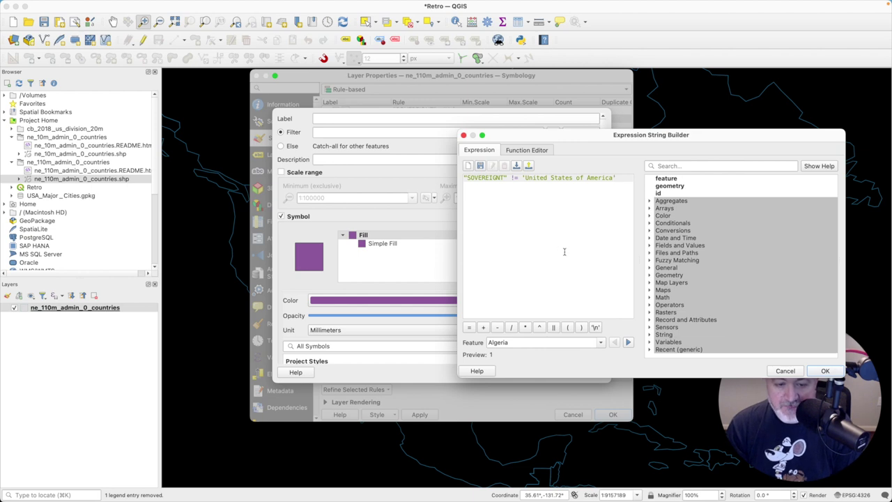
Preview the exclusion filter against several countries and the United States of America feature, and accept the expression
left_click(628, 342)
left_click(628, 342)
left_click(628, 342)
left_click(628, 342)
left_click(628, 342)
left_click(628, 342)
left_click(601, 343)
left_click_drag(602, 363, 597, 415)
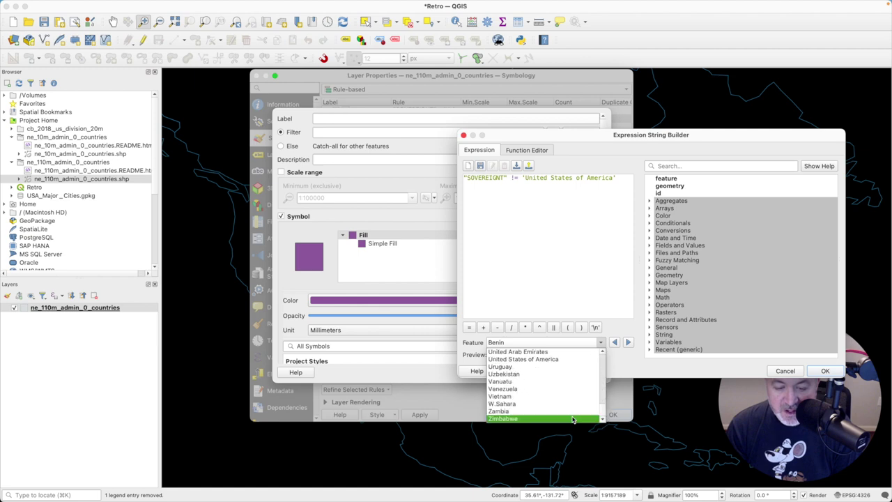
left_click(532, 360)
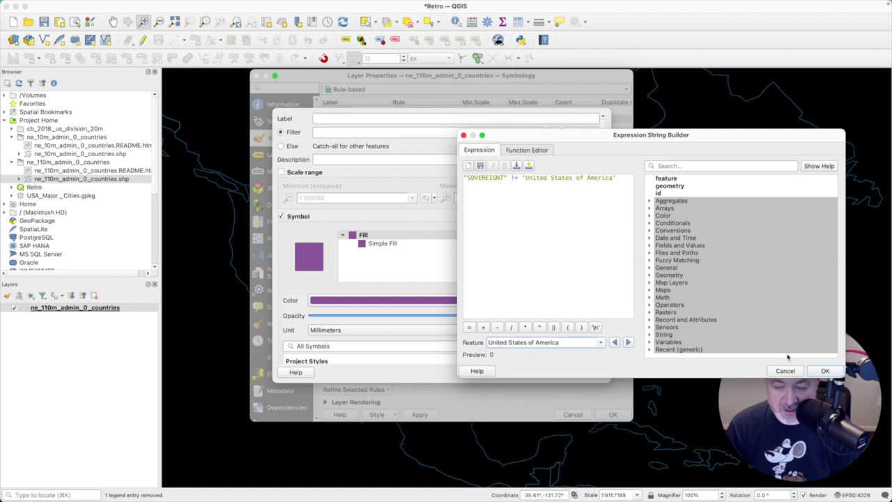
left_click(826, 370)
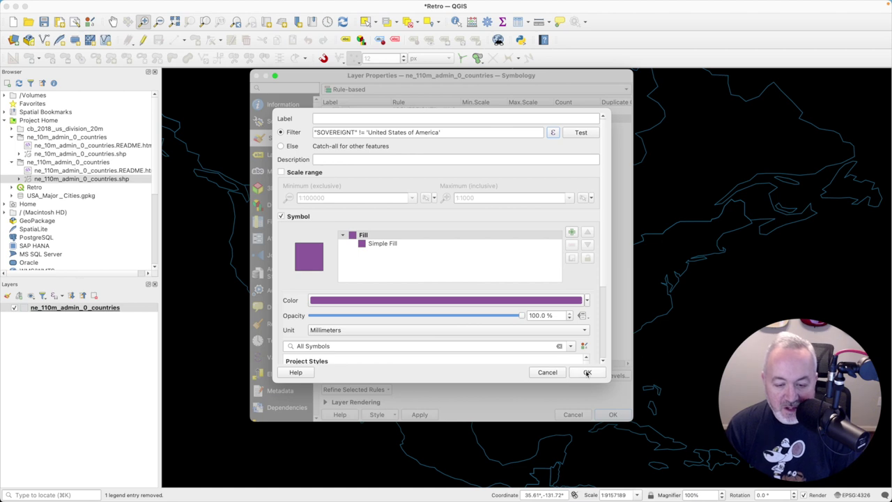
Set the non-US rule's simple fill to No Brush with a darker green standard stroke color, and apply the layer symbology
left_click(414, 244)
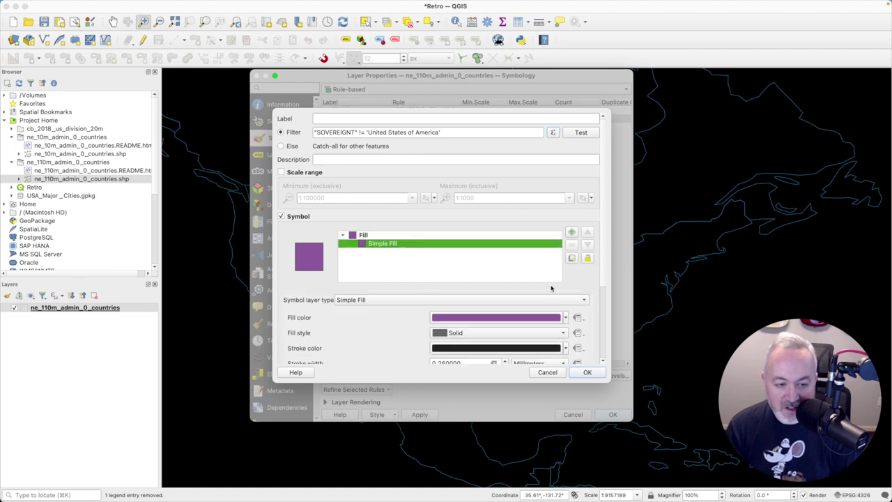
left_click(566, 318)
left_click(559, 331)
left_click(561, 335)
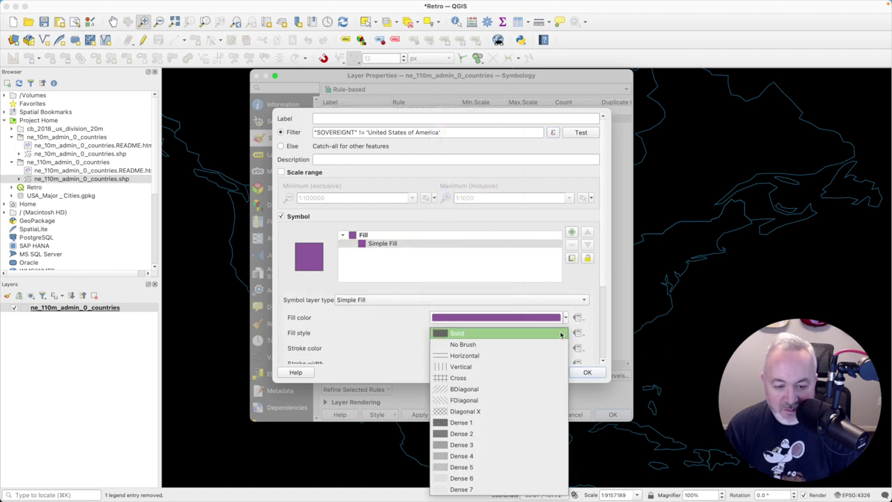
left_click(479, 344)
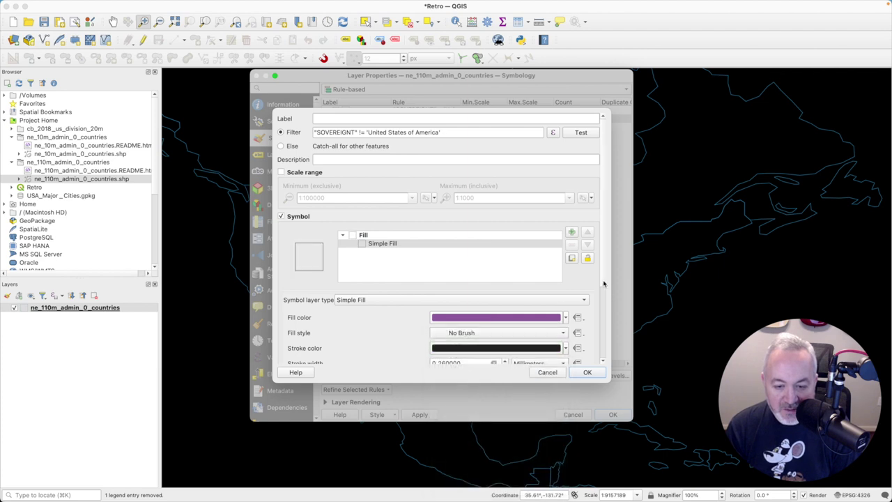
scroll(603, 282, "down", 2)
left_click_drag(607, 377, 659, 444)
left_click(593, 310)
scroll(317, 248, "down", 3)
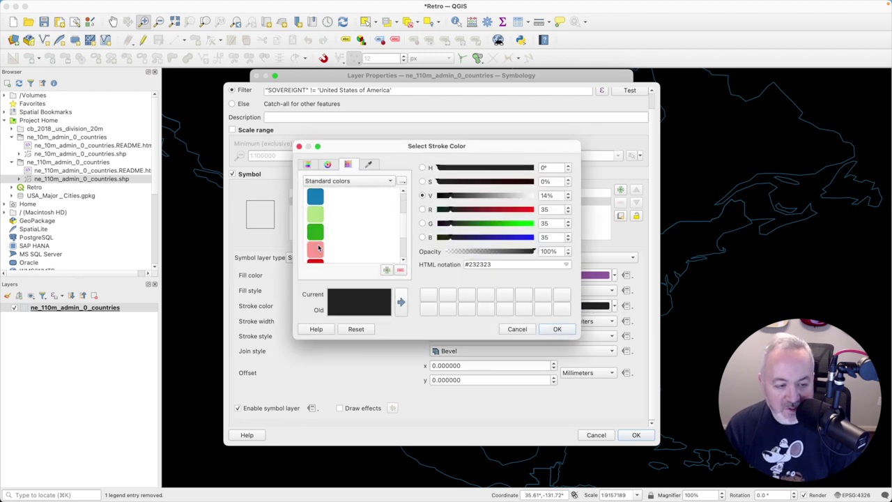
left_click(317, 230)
left_click(546, 326)
left_click(636, 435)
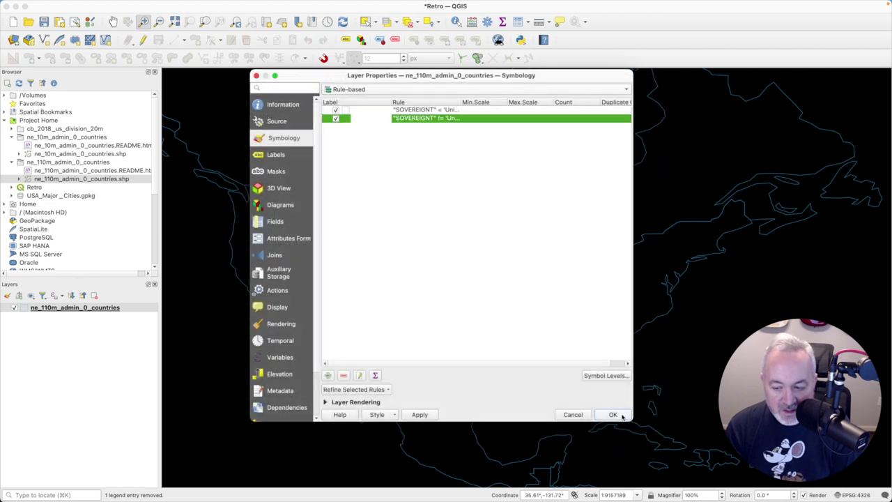
left_click(613, 414)
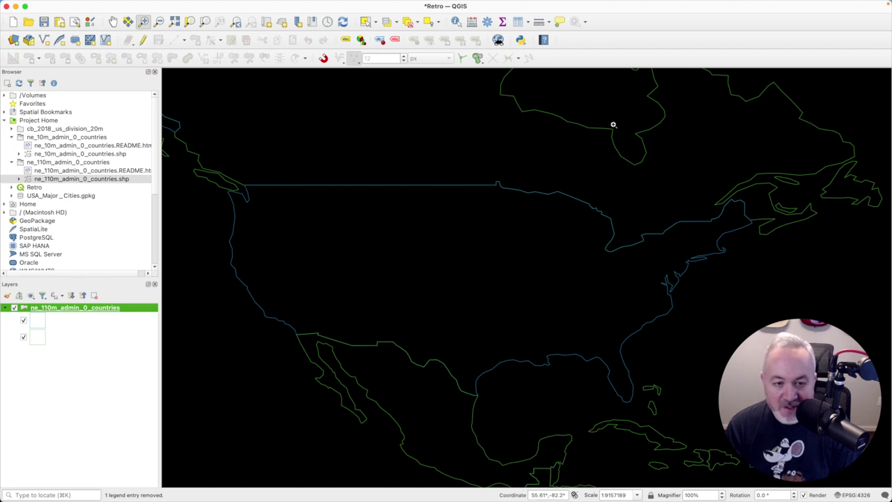
key("super+Tab")
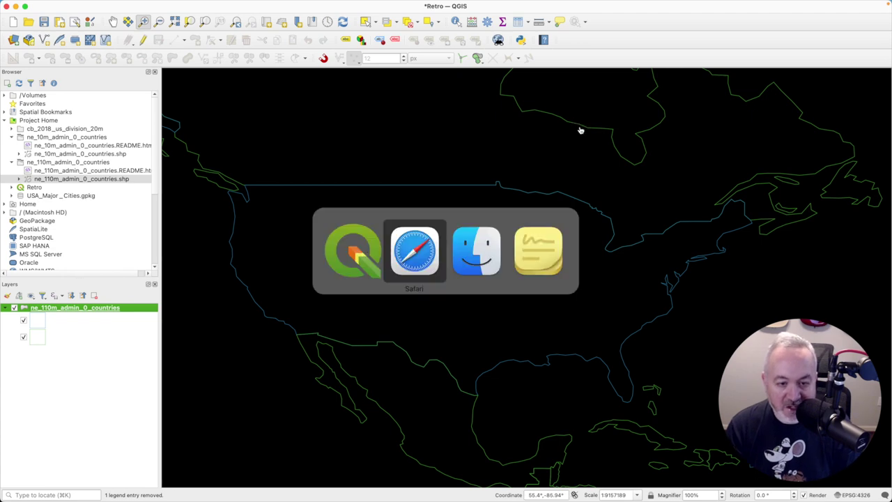
key("super+Tab")
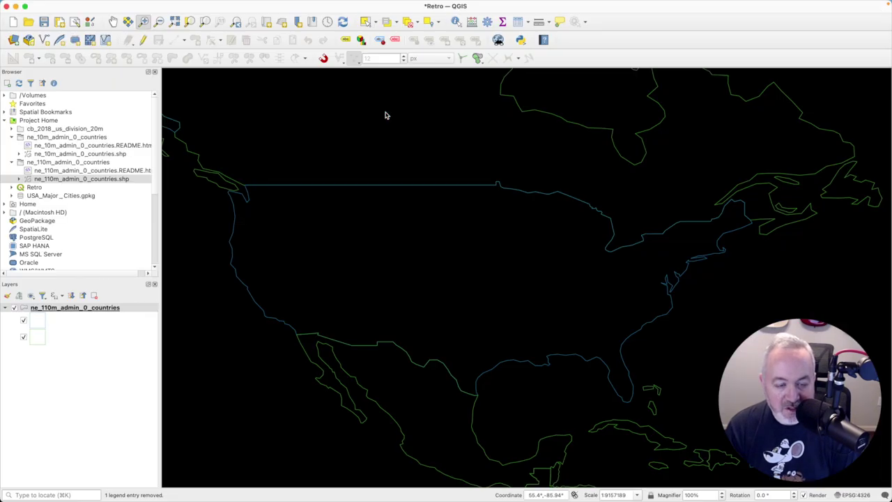
left_click(857, 494)
type("3857")
key("Escape")
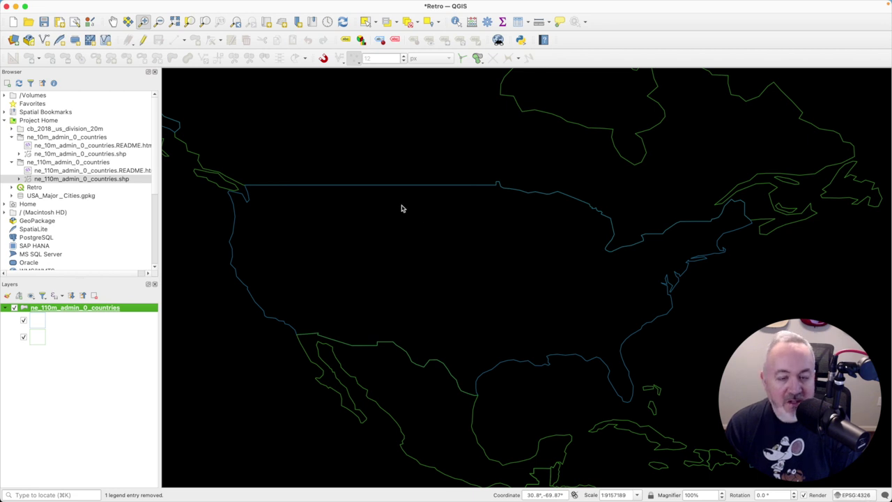
Try to switch the project CRS to WGS 84 / Pseudo-Mercator
key("super+shift+p")
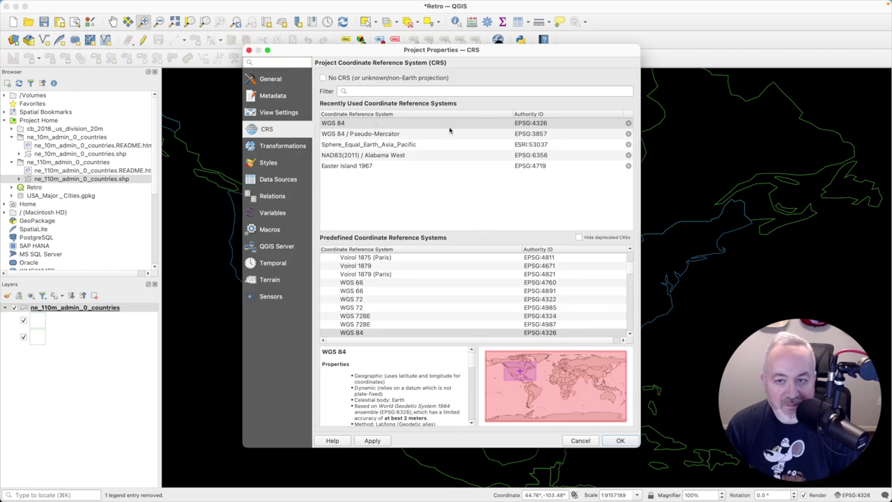
left_click(449, 133)
left_click(620, 441)
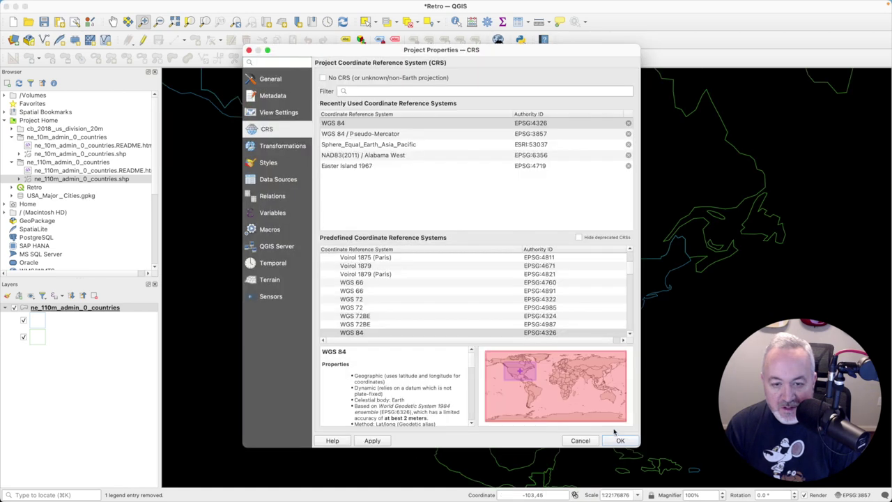
left_click(620, 441)
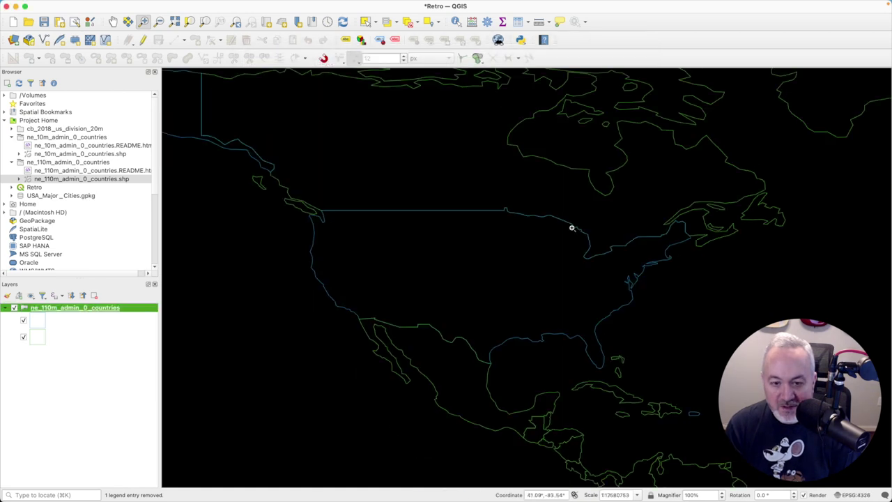
Set the project CRS to WGS 84 / Pseudo-Mercator (EPSG:3857) and frame the map on the contiguous United States
left_click(845, 495)
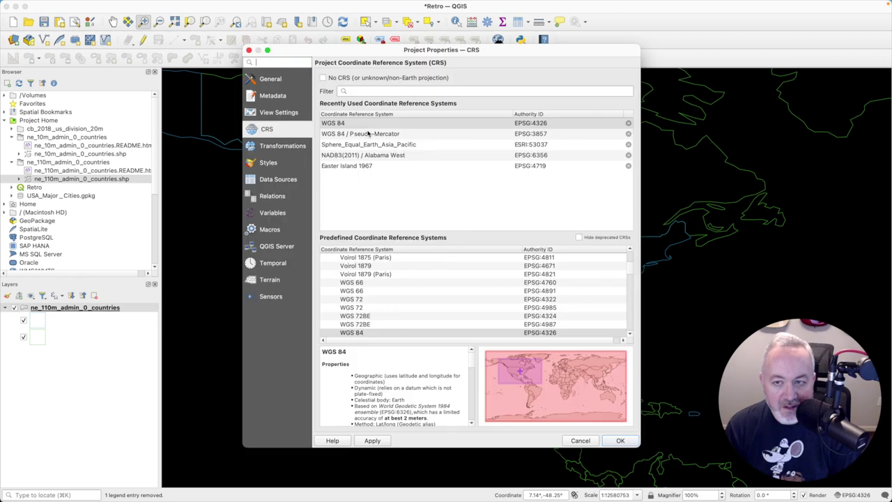
left_click(368, 133)
left_click(621, 440)
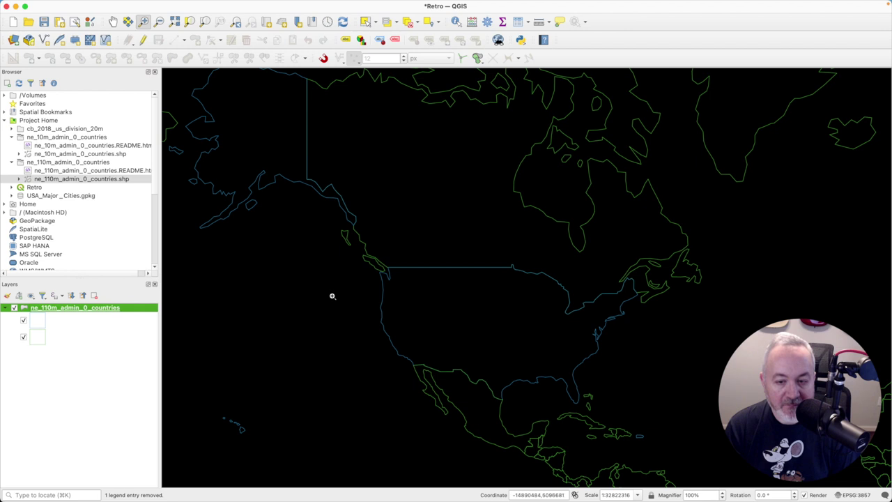
left_click_drag(329, 233, 700, 479)
key("super+Tab")
key("super+Tab")
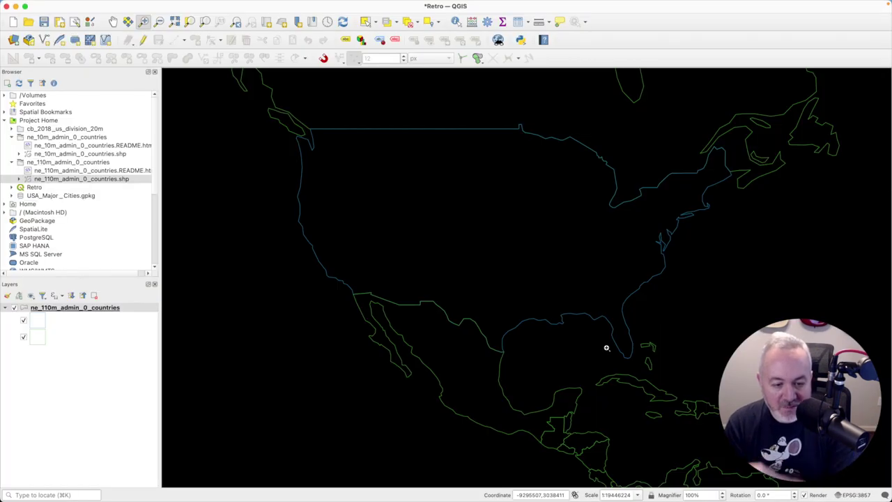
key("super+Tab")
key("super+Tab")
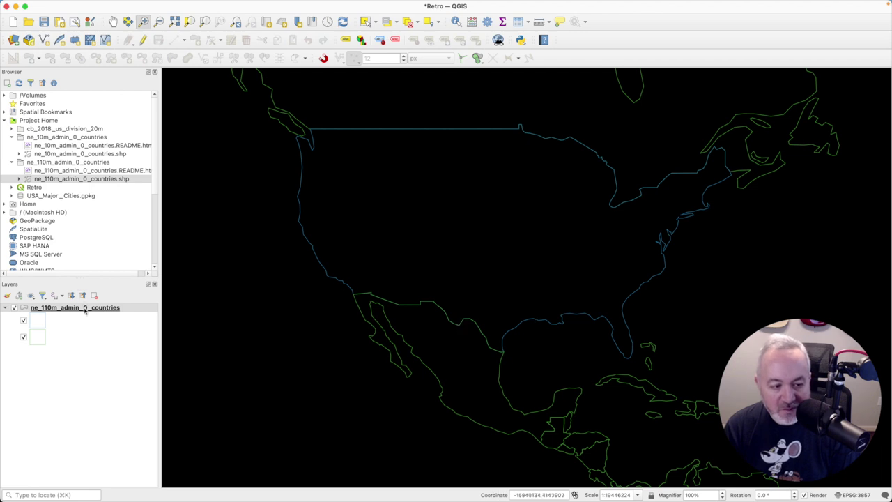
Label the country layer's two symbology rules United States of America and Not US, matching their filters
left_click(12, 321)
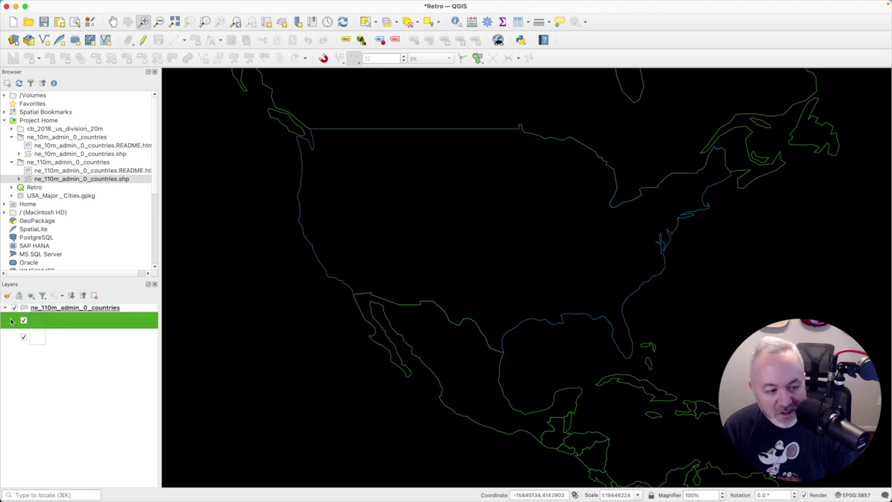
double_click(63, 310)
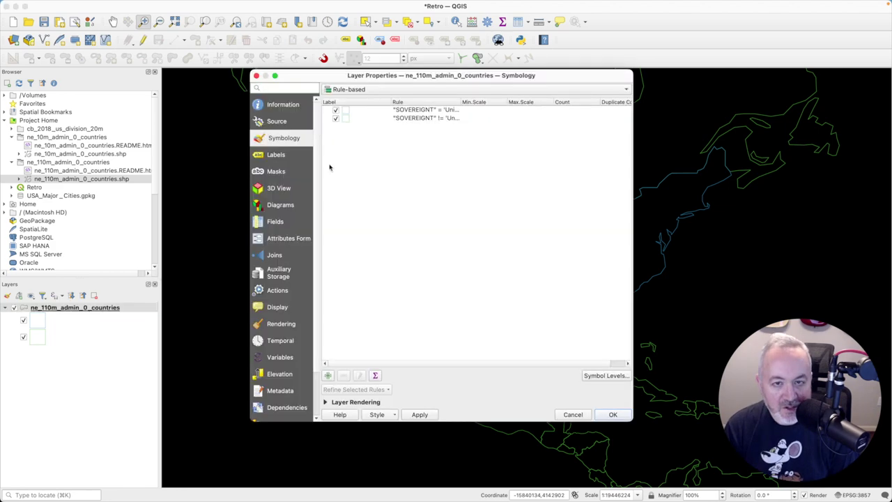
double_click(364, 110)
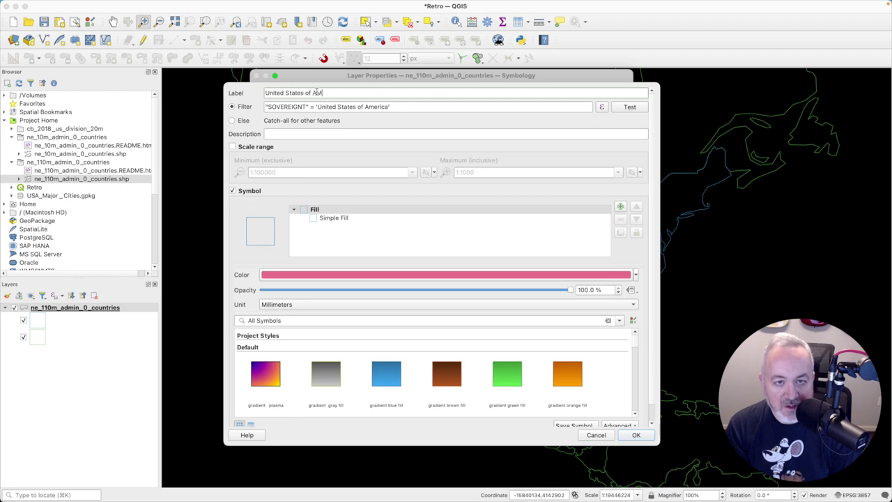
left_click(635, 433)
double_click(369, 118)
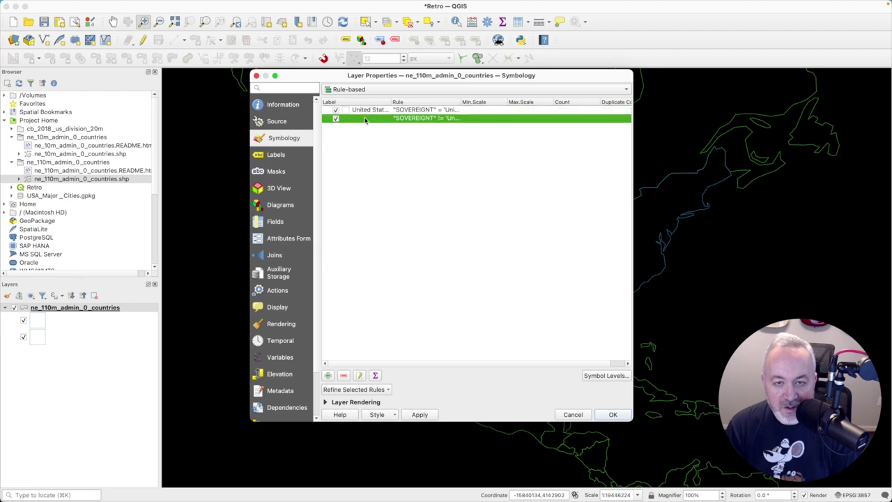
left_click(322, 94)
type("Not US")
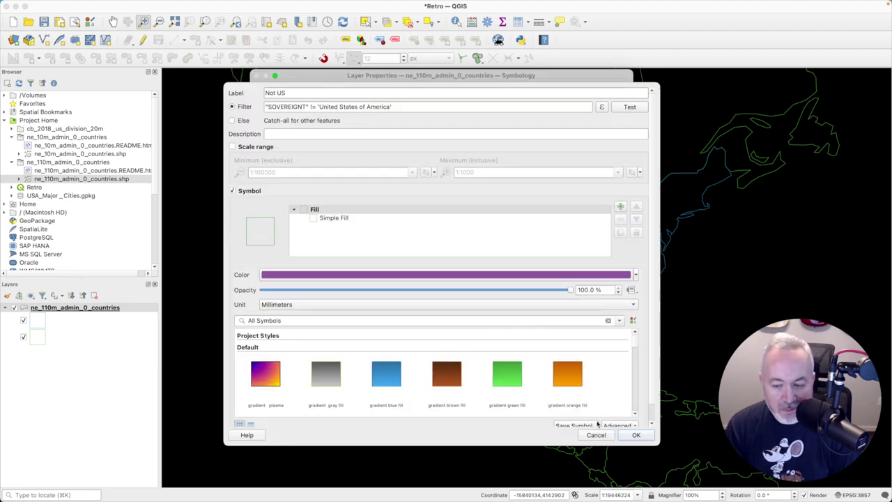
left_click(636, 435)
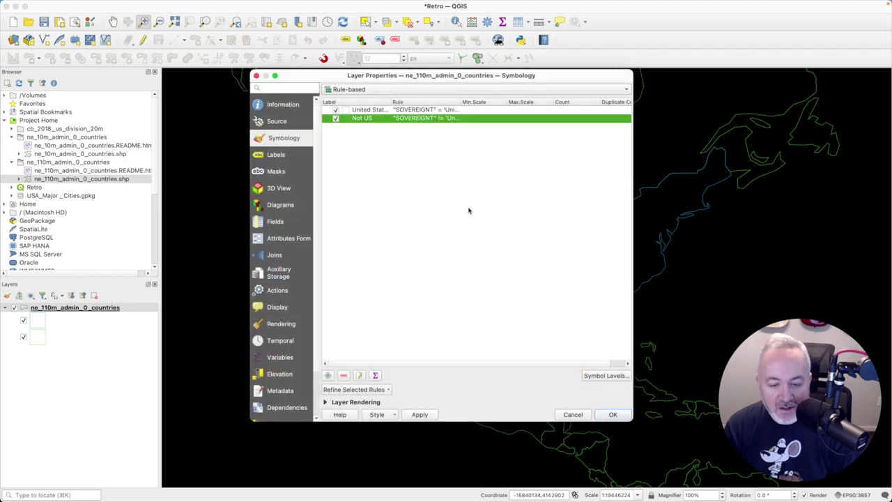
Reorder the symbology rules so Not US comes before United States of America, and apply the layer symbology
left_click_drag(406, 75, 574, 85)
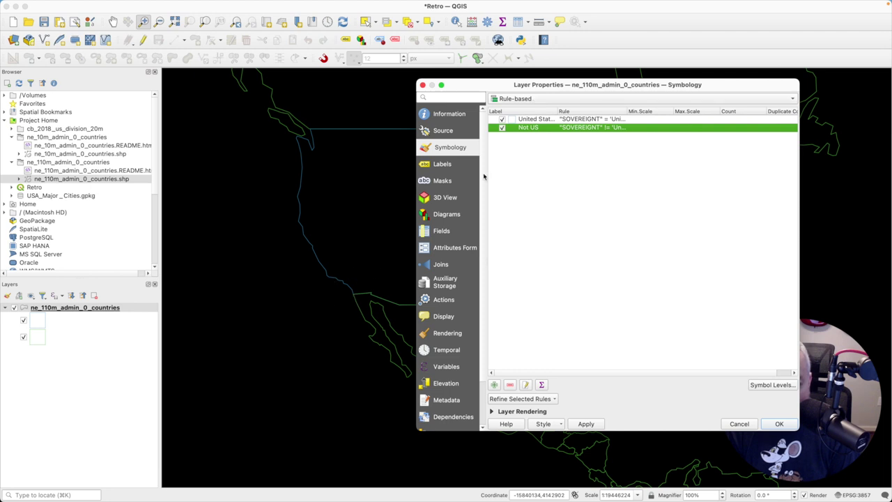
left_click_drag(492, 119, 495, 140)
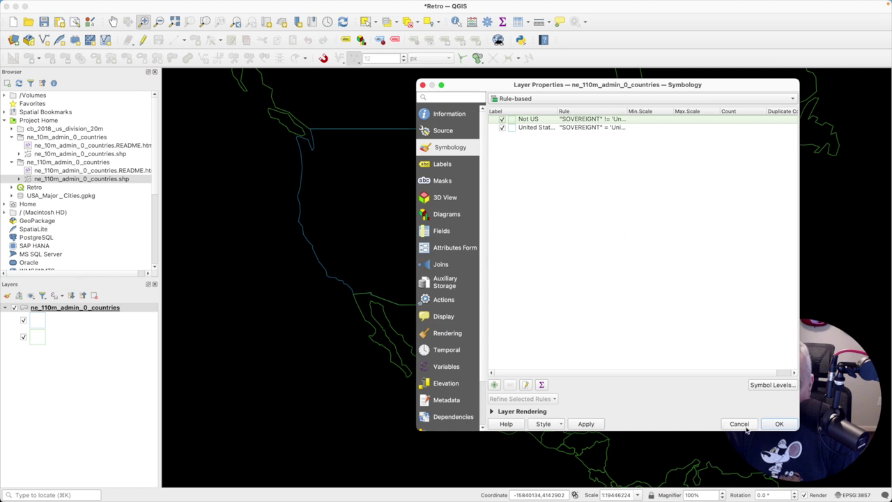
left_click(779, 423)
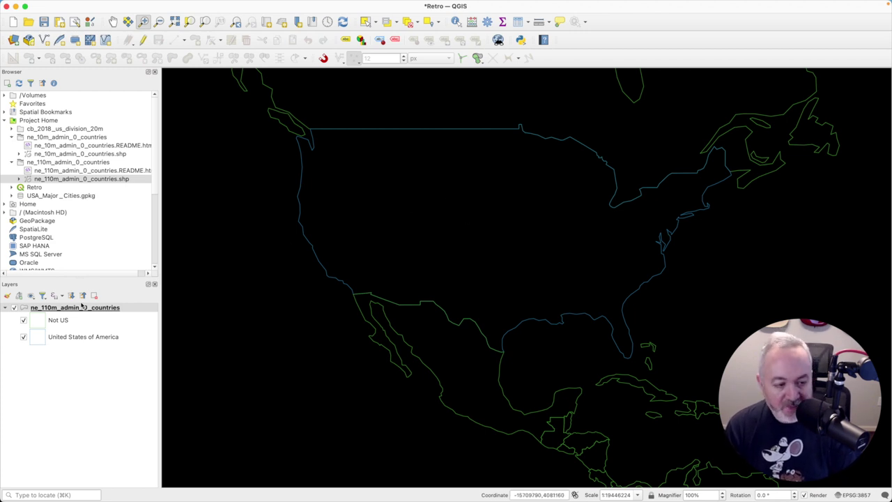
Duplicate the ne_110m_admin_0_countries layer and rename the original layer United States
right_click(78, 307)
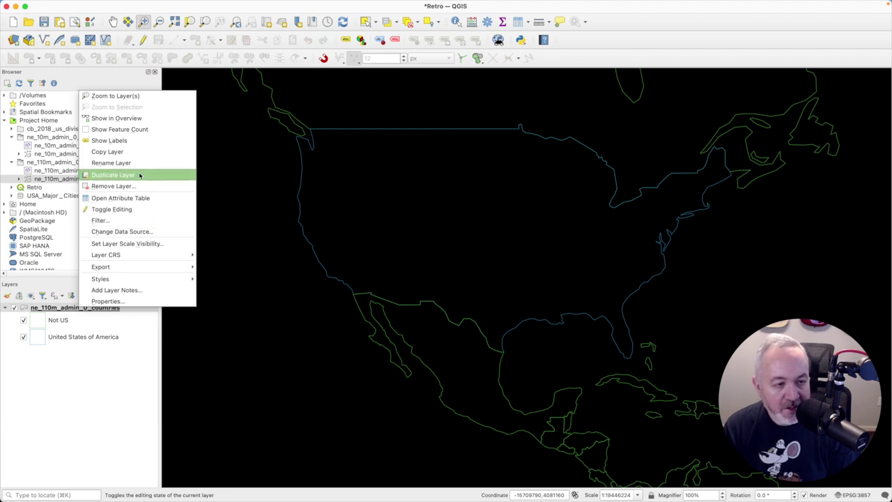
right_click(91, 308)
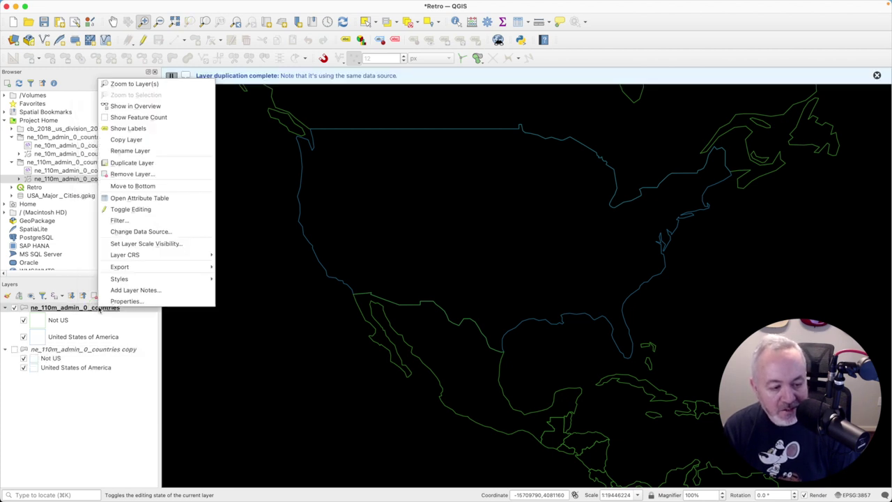
left_click(135, 151)
type("United States")
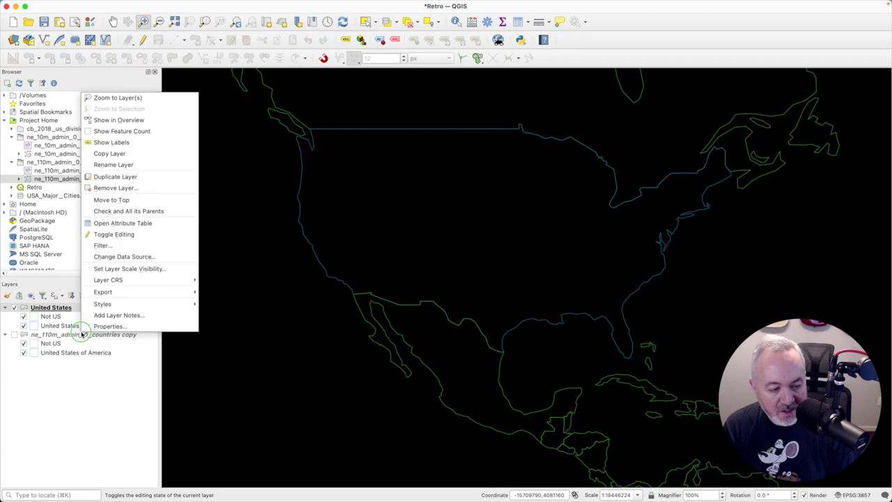
Rename the duplicated countries layer Non-US
right_click(82, 335)
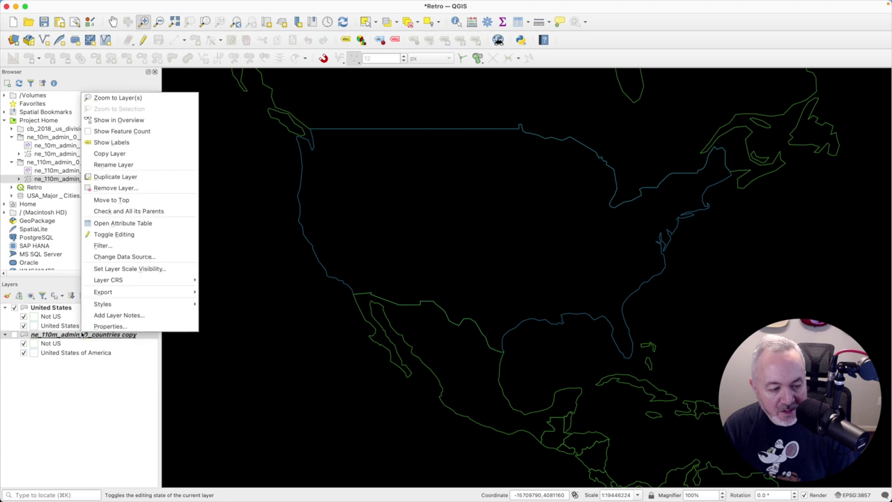
left_click(109, 164)
type("Non-U")
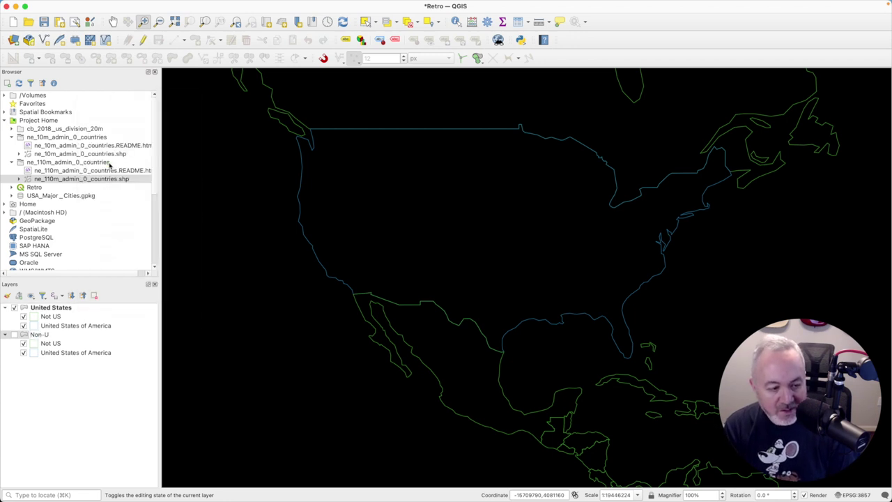
type("S")
key("Return")
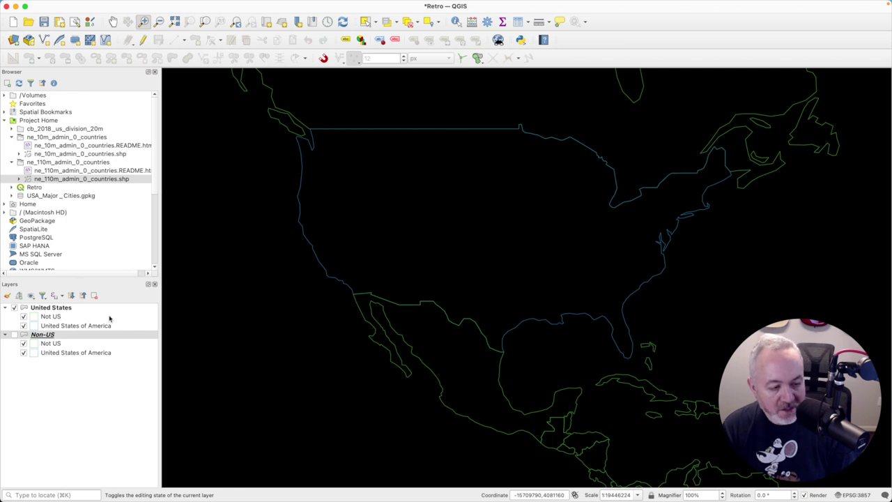
Remove the Not US rule from the United States layer's symbology and apply it
left_click(70, 308)
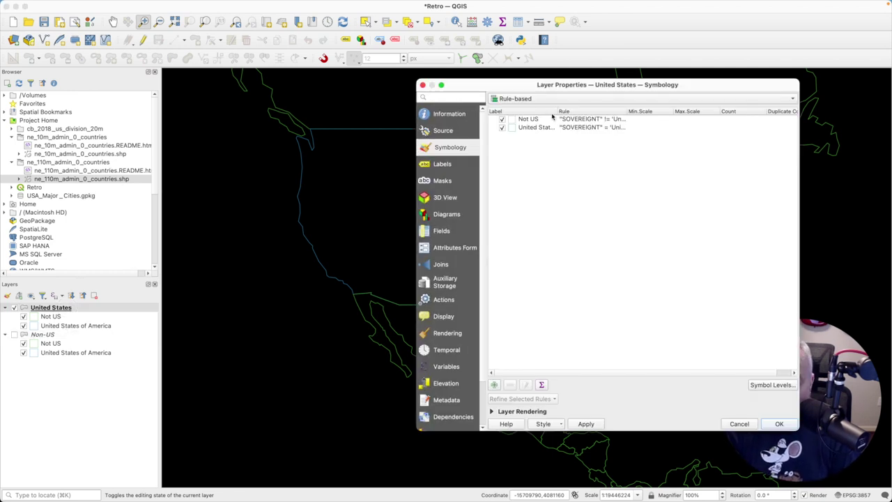
left_click(536, 120)
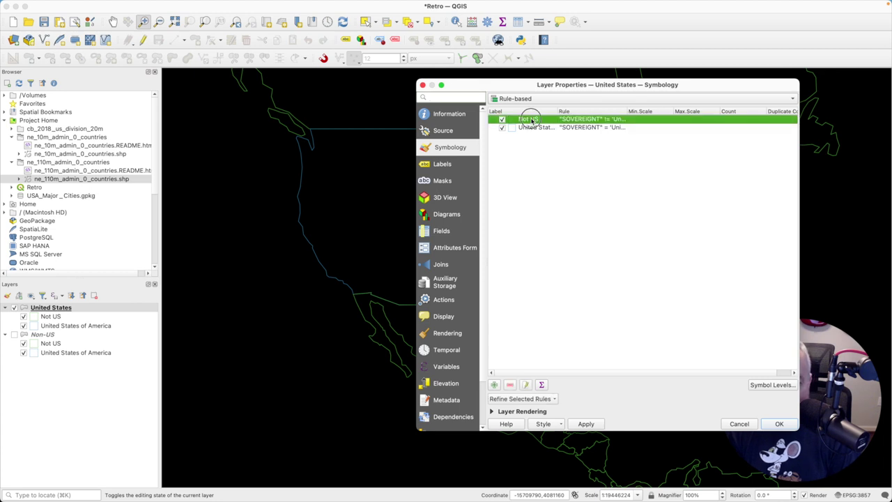
left_click(510, 386)
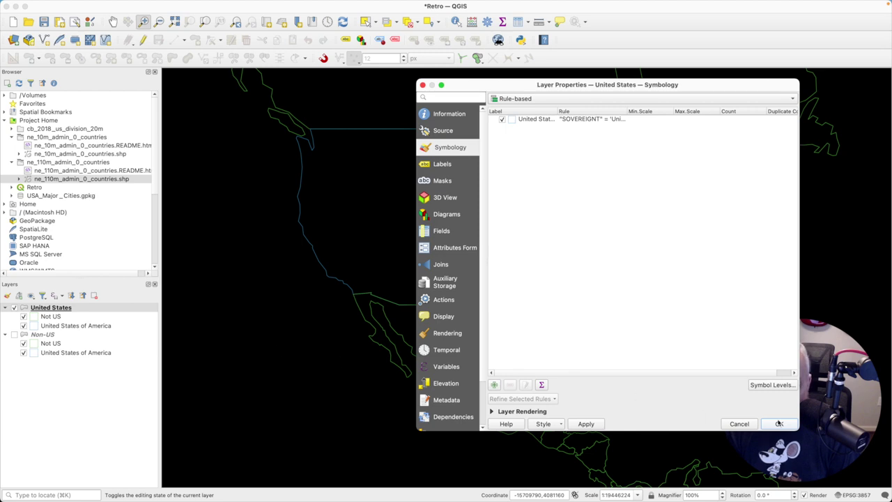
left_click(779, 424)
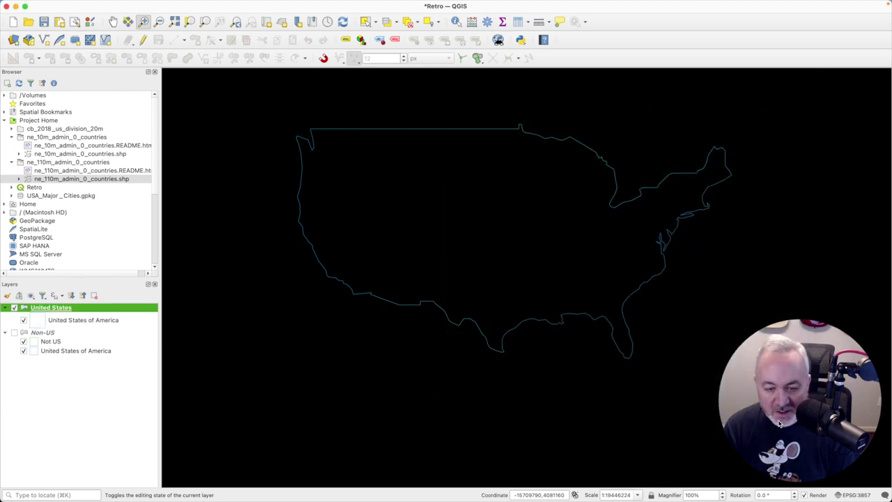
Turn on the Non-US layer, remove the United States of America rule from its symbology, and apply it
double_click(43, 333)
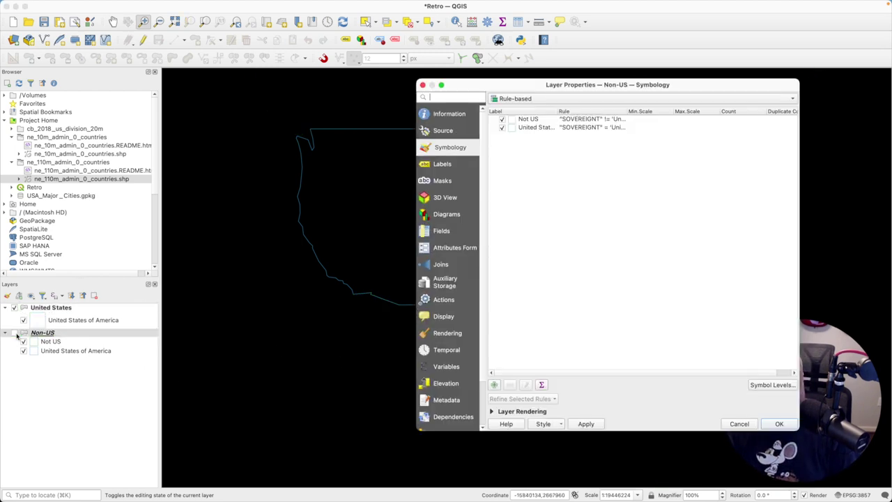
key("Escape")
left_click(14, 332)
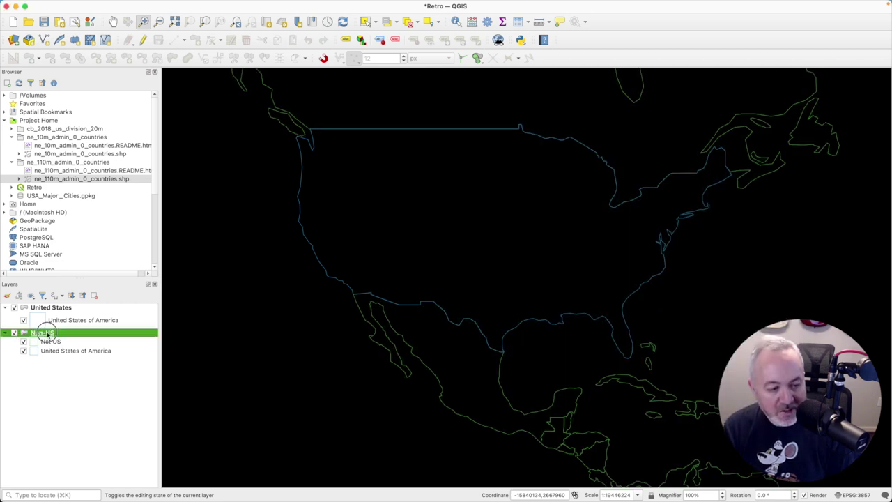
double_click(44, 333)
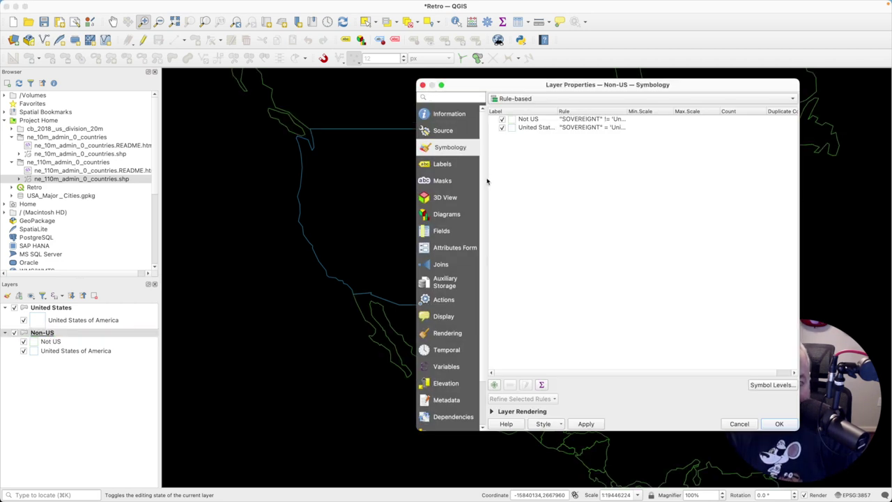
left_click(525, 129)
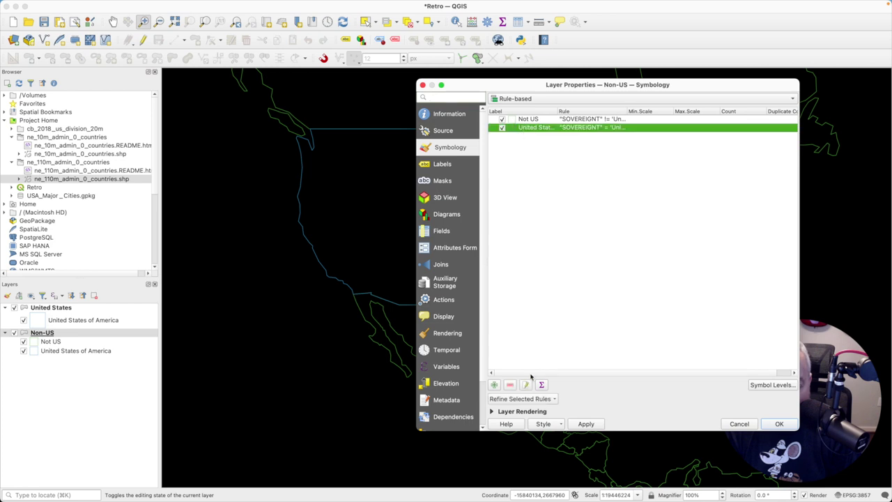
left_click(511, 386)
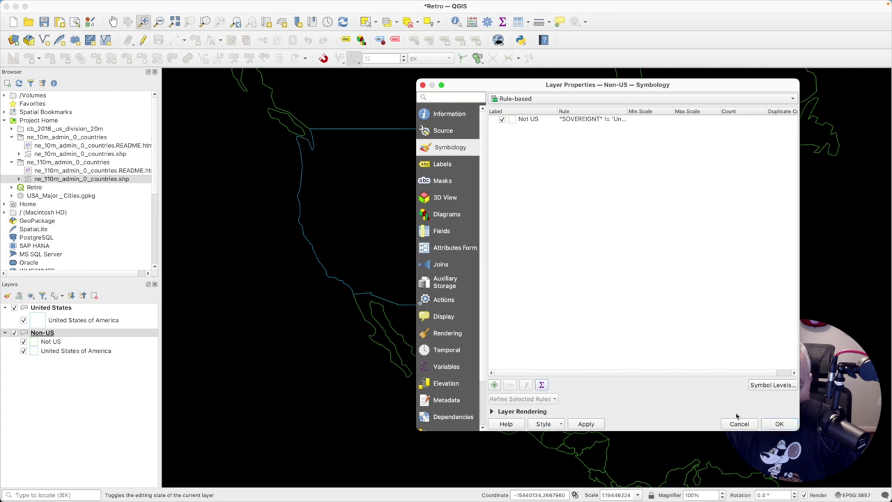
left_click(777, 423)
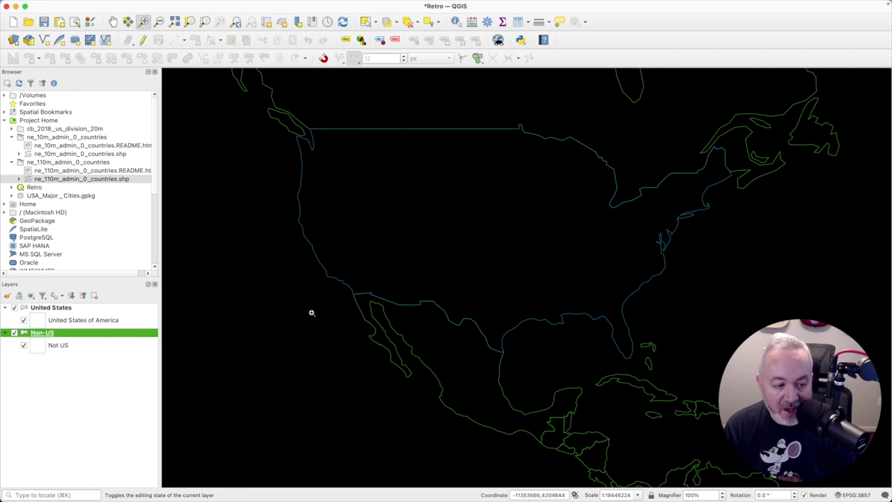
Place the Non-US layer above United States to compare how shared borders draw, and restore the original layer order
left_click(66, 308)
left_click_drag(65, 308, 69, 379)
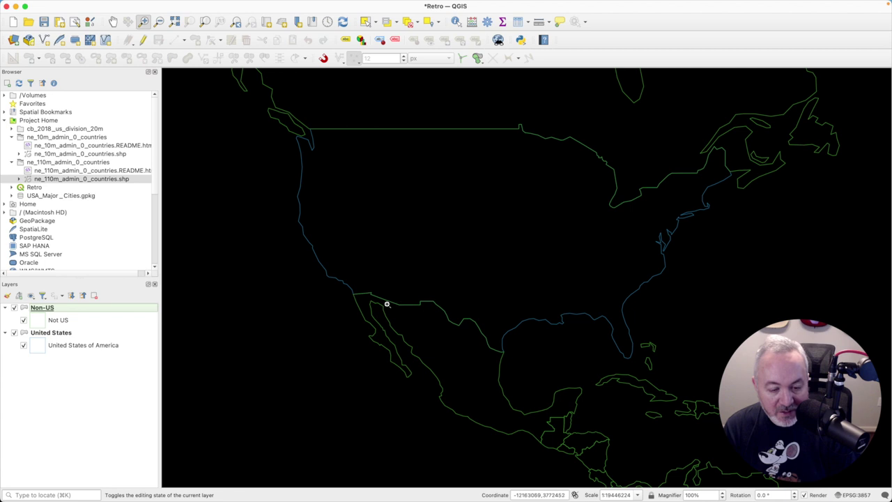
left_click_drag(38, 307, 59, 383)
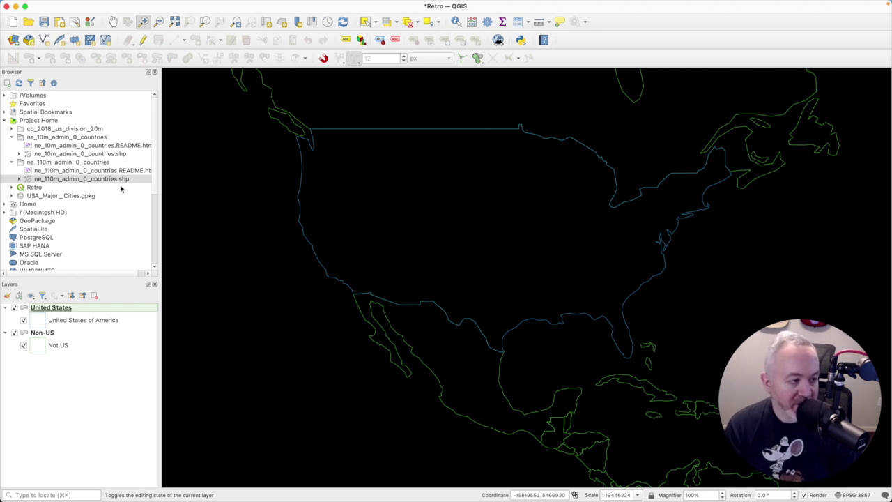
Add cb_2018_us_division_20m.shp using the NAD83 to WGS 84 (1) transformation, and compare the divisions with the WarGames reference image in the browser
double_click(57, 130)
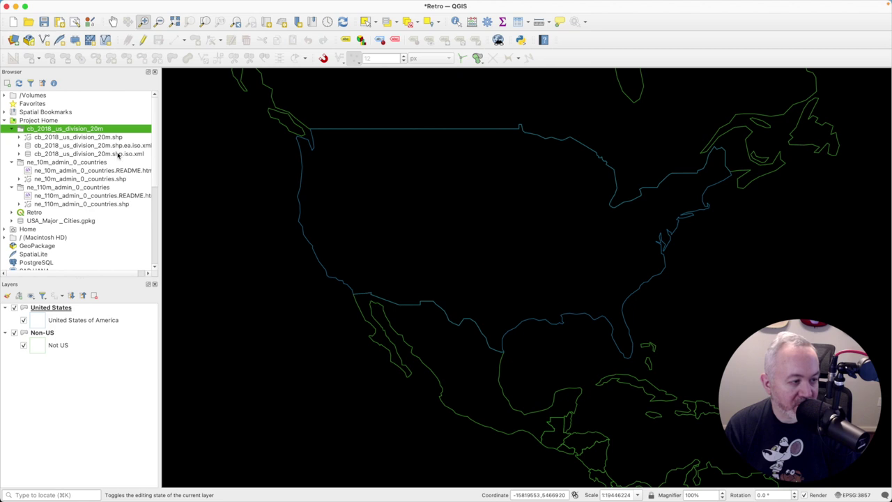
double_click(80, 137)
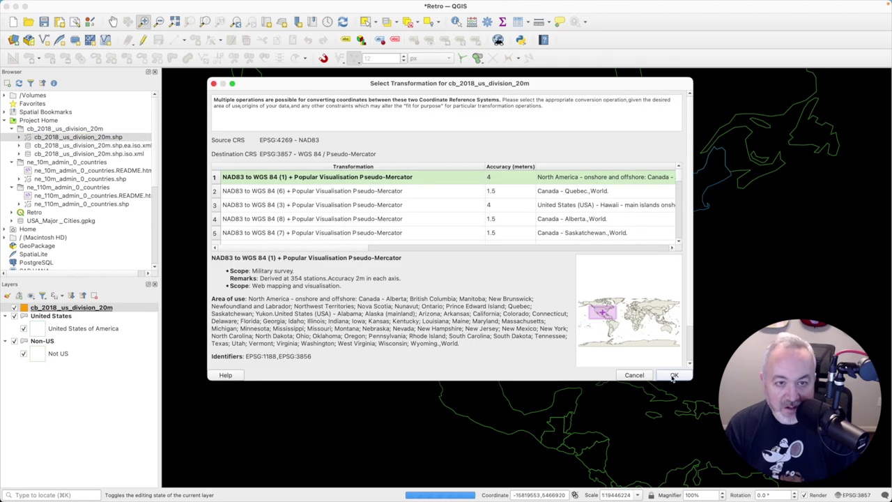
left_click(674, 376)
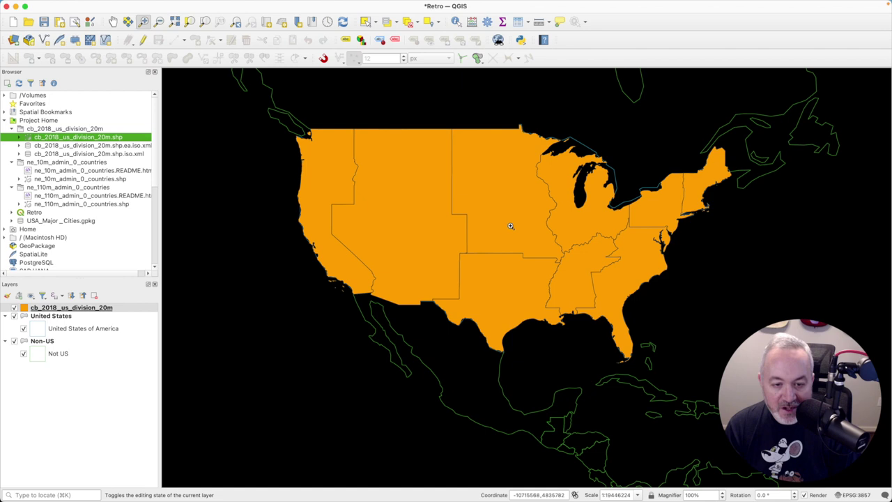
key("super+Tab")
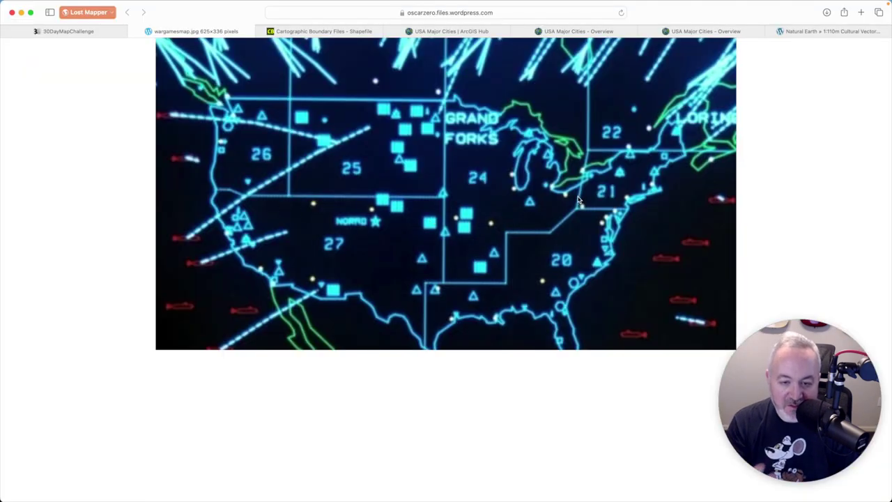
key("super+Tab")
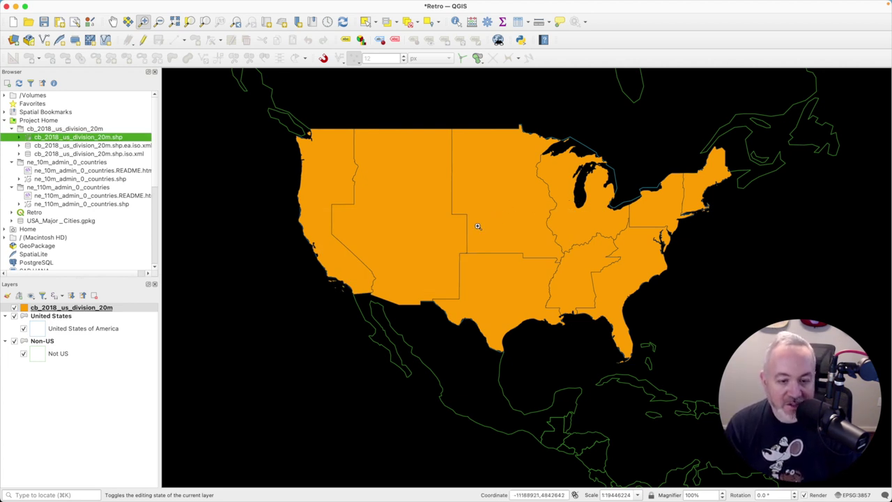
Set the fill style of the cb_2018_us_division_20m layer's simple fill to No Brush
left_click(75, 308)
double_click(75, 309)
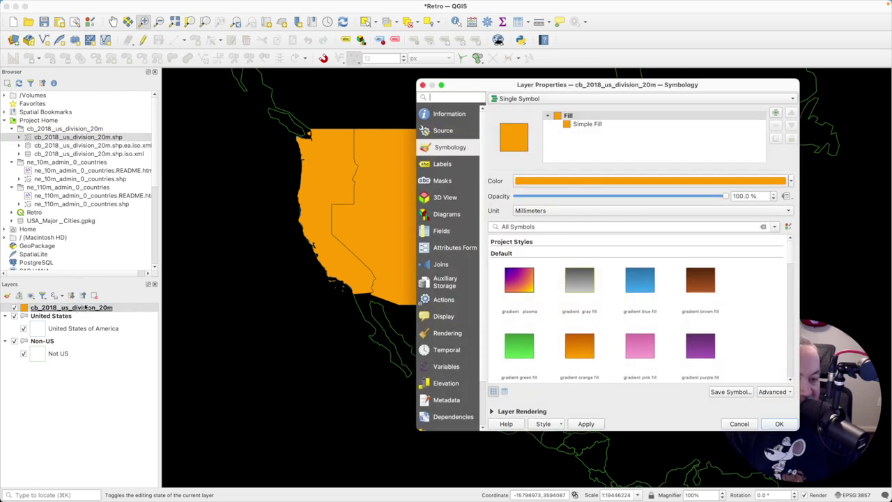
left_click(586, 124)
left_click(762, 217)
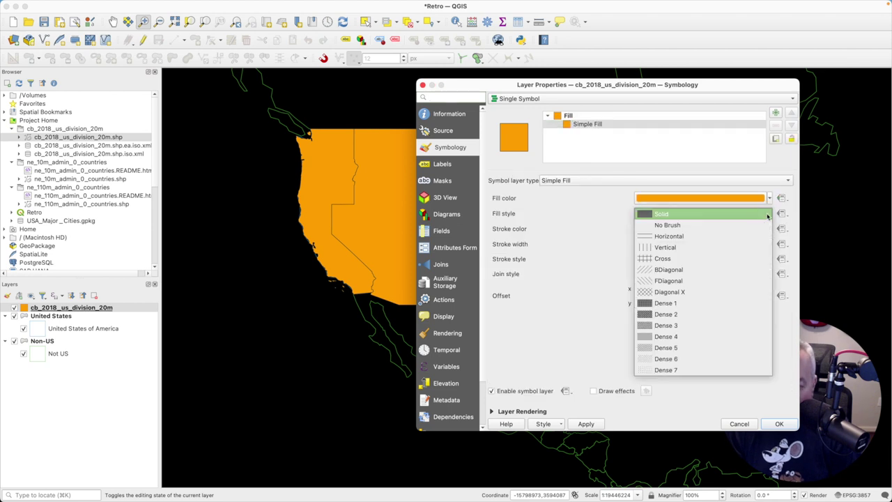
left_click(676, 227)
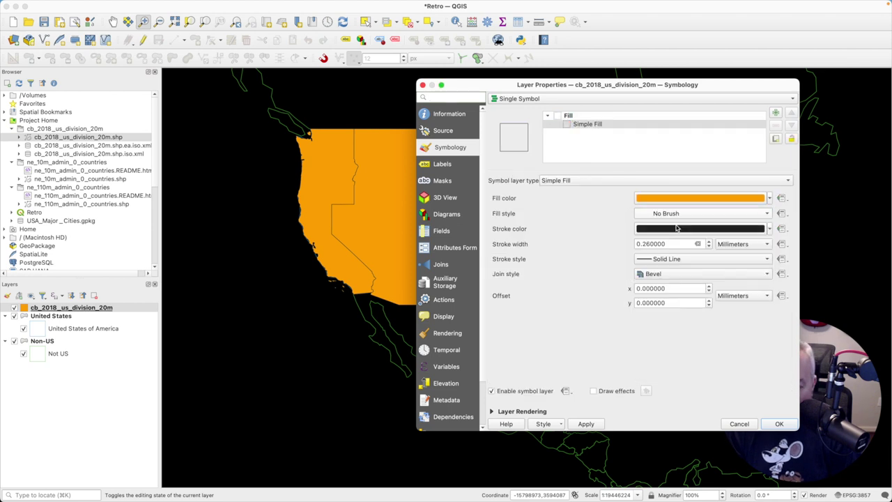
Set the division layer's outline stroke color to the standard medium blue and apply the symbology
left_click(717, 230)
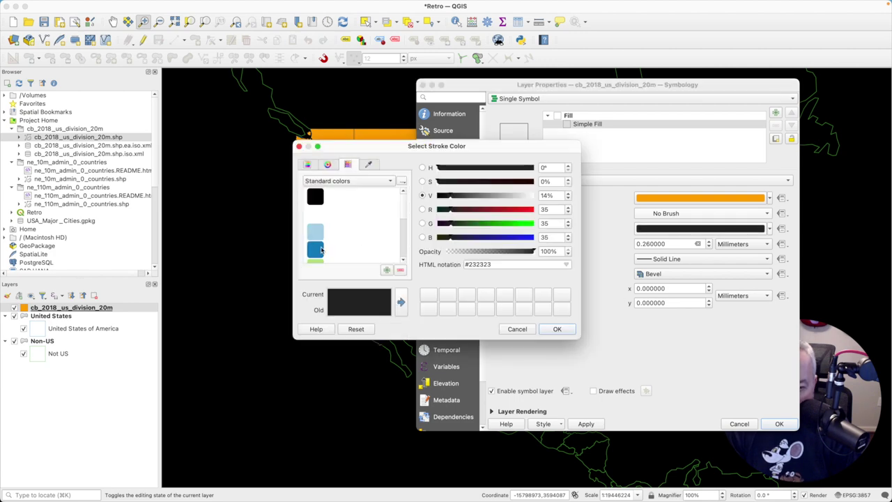
left_click(315, 250)
left_click(557, 329)
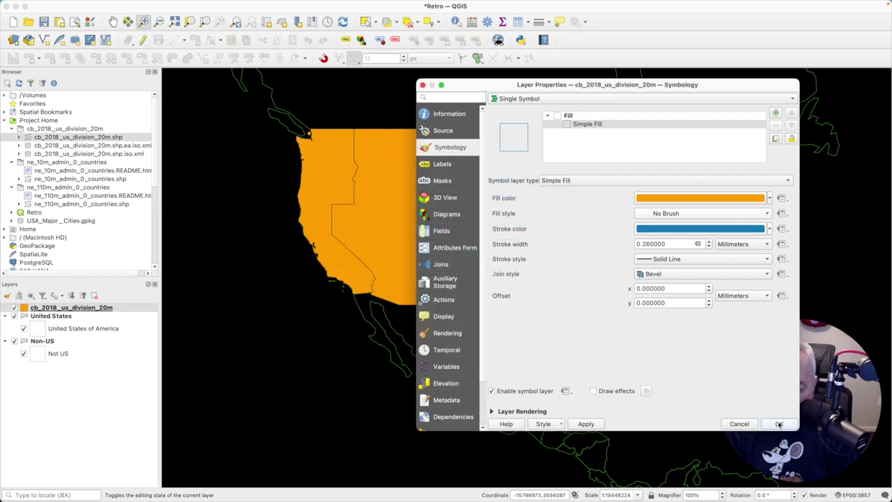
key("Return")
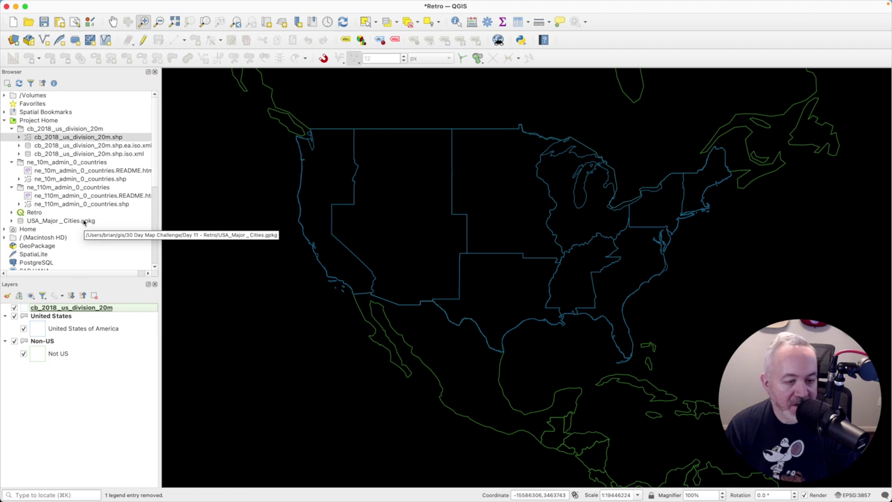
Switch to the browser to check the numbered sectors on the WarGames reference image, and return to QGIS
double_click(84, 310)
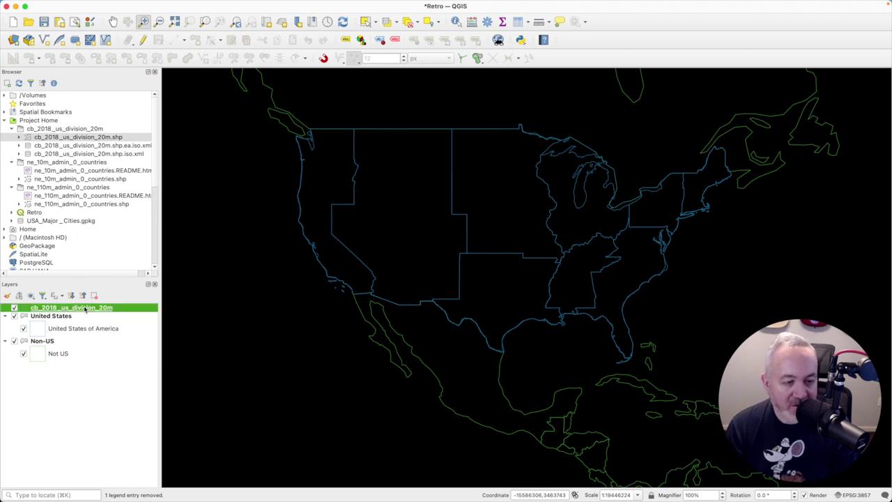
key("super+Tab")
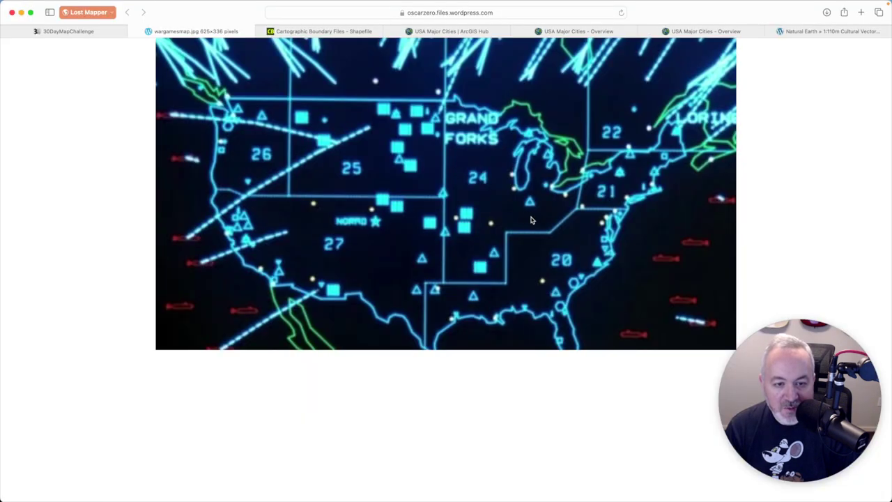
key("super+Tab")
left_click(740, 424)
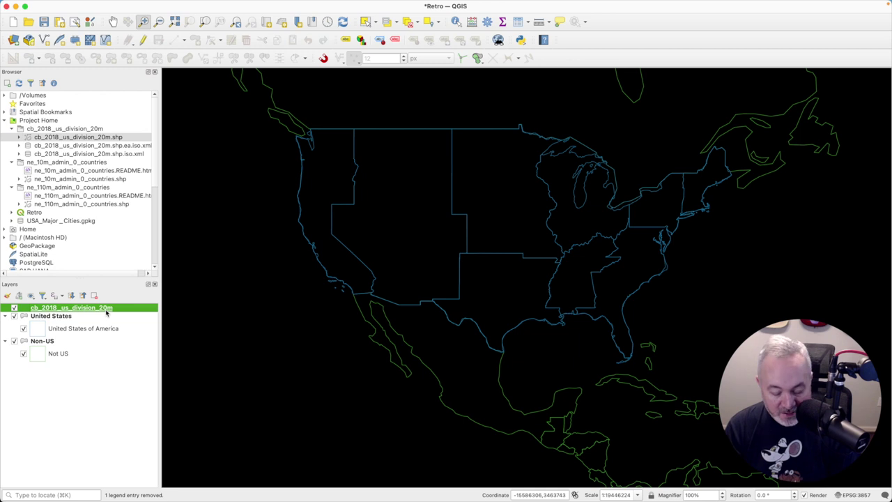
Examine the division layer's attribute table for a field with numeric codes suitable for labels, and close it
key("F6")
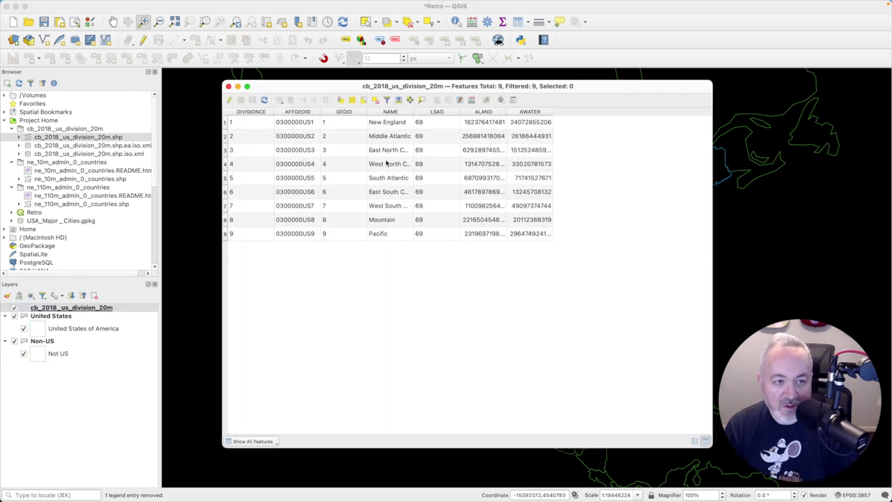
left_click(350, 126)
left_click(351, 234)
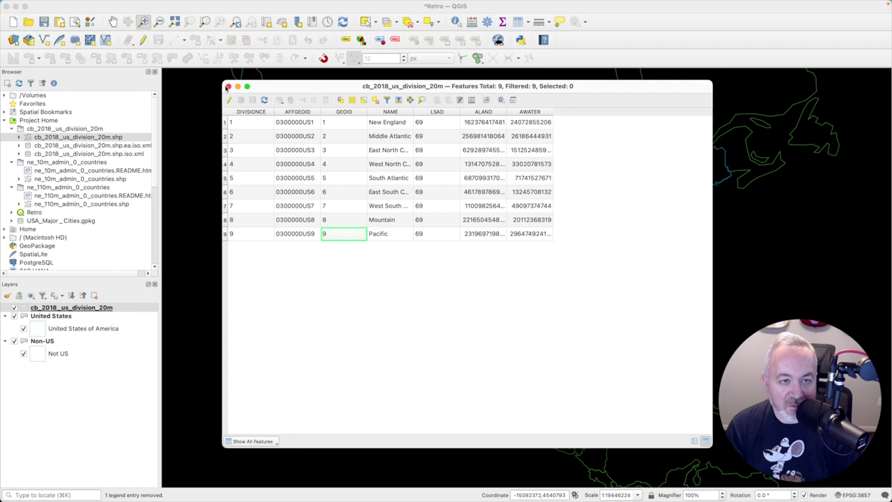
left_click(228, 85)
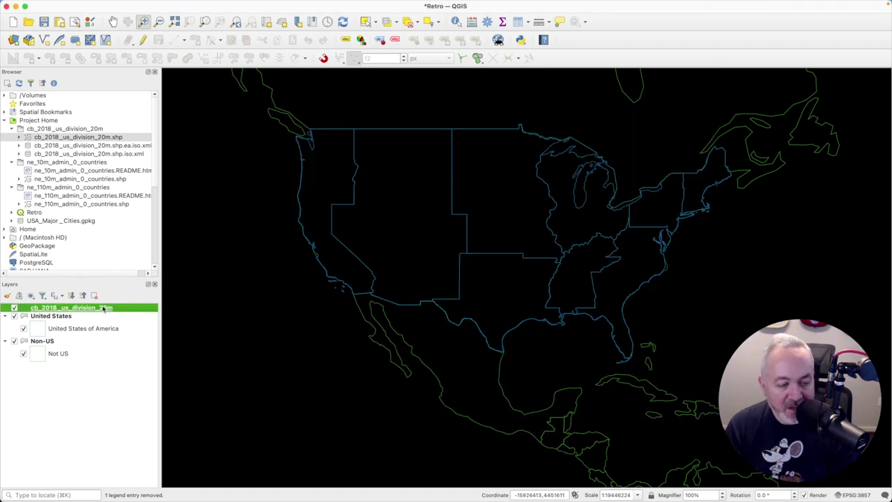
Turn on single labels for the cb_2018_us_division_20m layer using the GEOID field
double_click(105, 309)
left_click(463, 165)
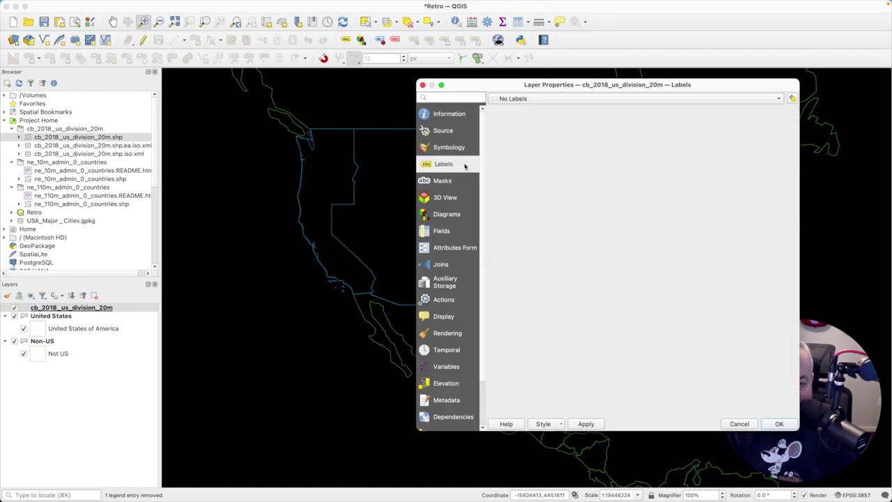
left_click(558, 99)
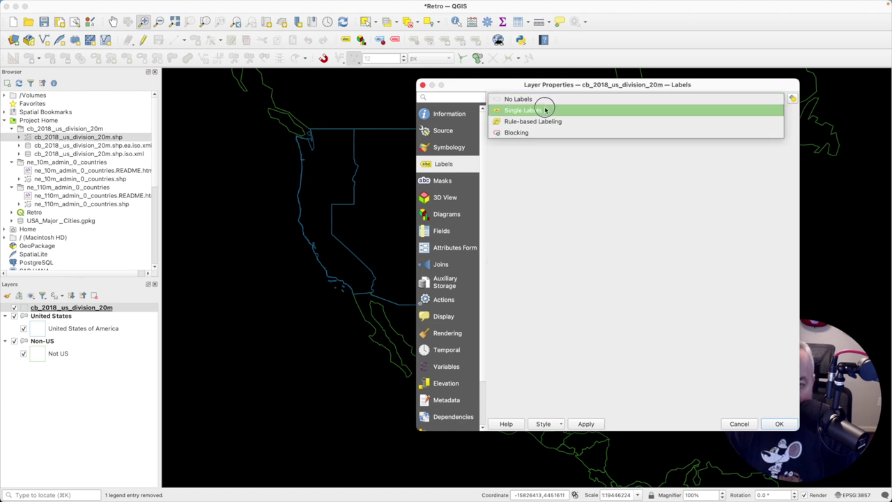
left_click(545, 110)
left_click(778, 112)
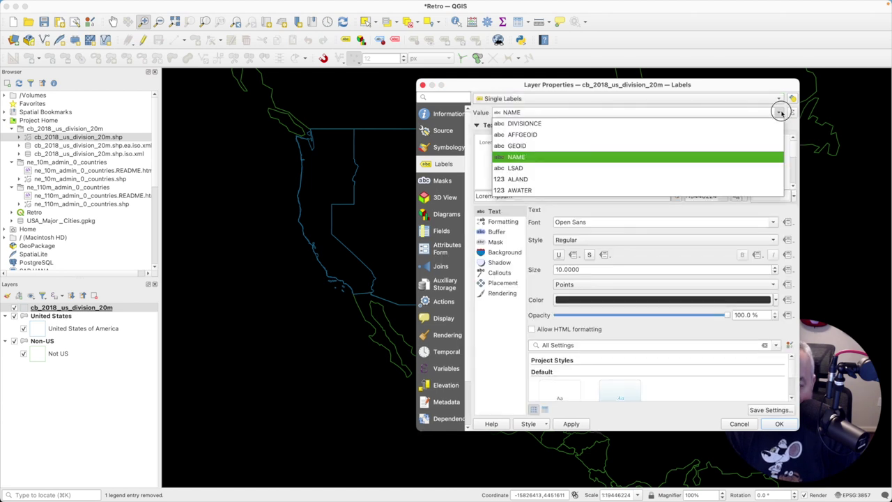
left_click(567, 144)
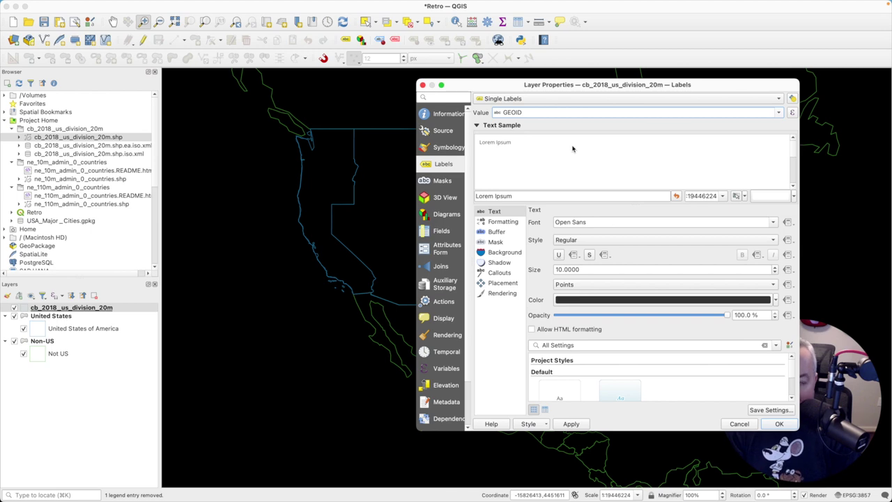
Format the division labels with the JetBrains Mono font at 24 points in the outline's blue, and apply them
left_click(773, 223)
scroll(724, 251, "down", 3)
scroll(684, 269, "up", 10)
scroll(684, 268, "up", 4)
scroll(684, 269, "down", 4)
scroll(684, 269, "up", 1)
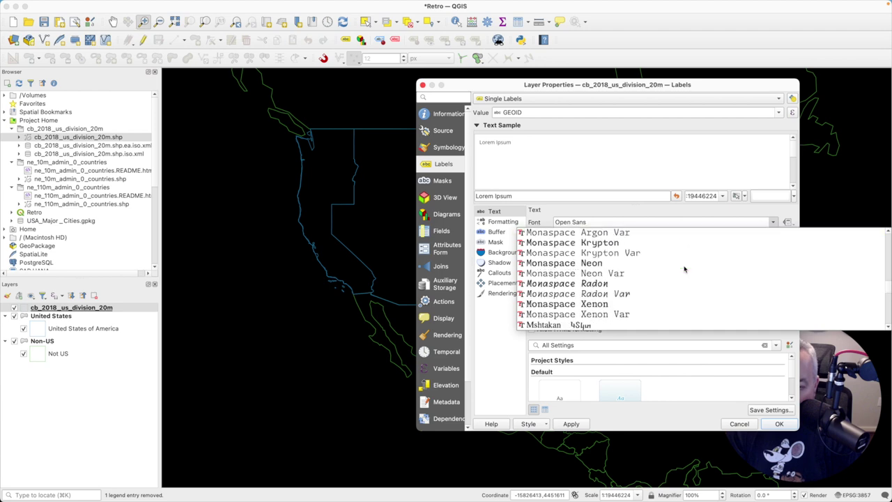
scroll(668, 269, "up", 1)
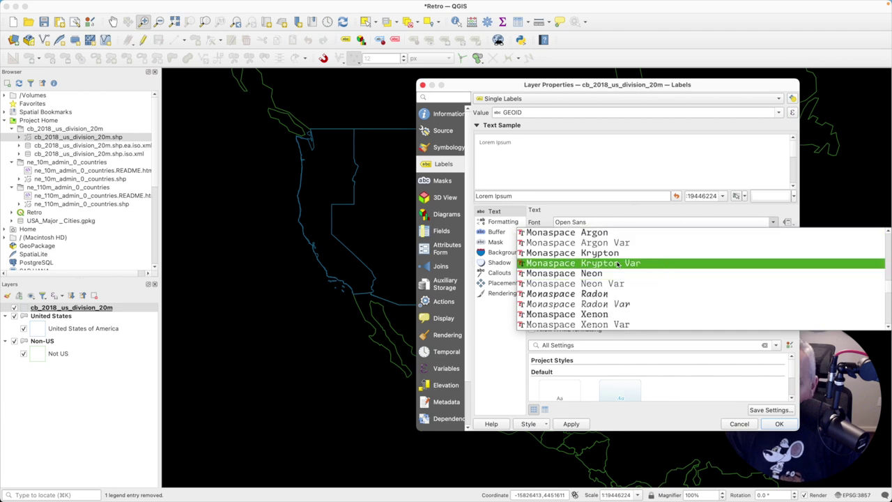
scroll(607, 263, "up", 15)
left_click(577, 244)
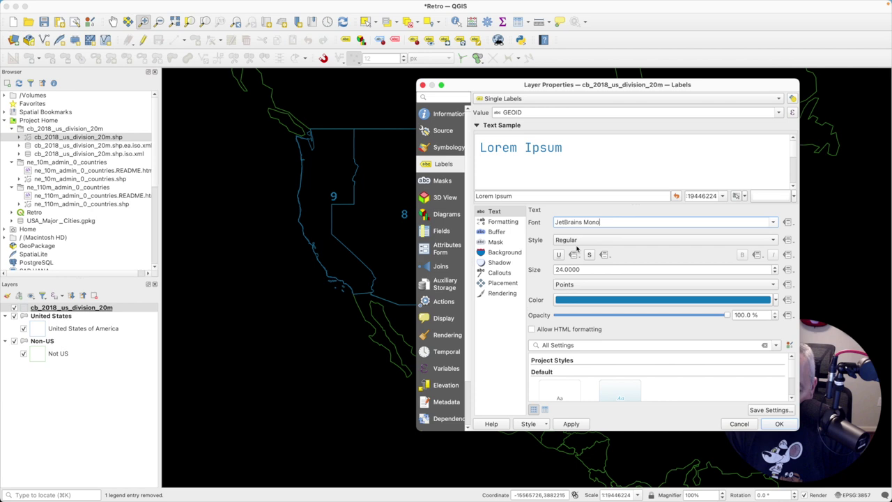
left_click(781, 423)
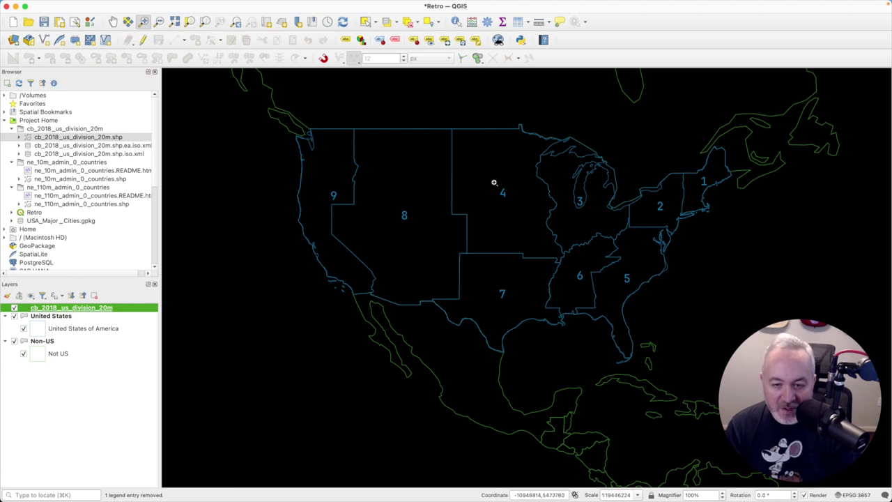
Try the Offset from Centroid placement mode on the division labels and apply it
double_click(81, 310)
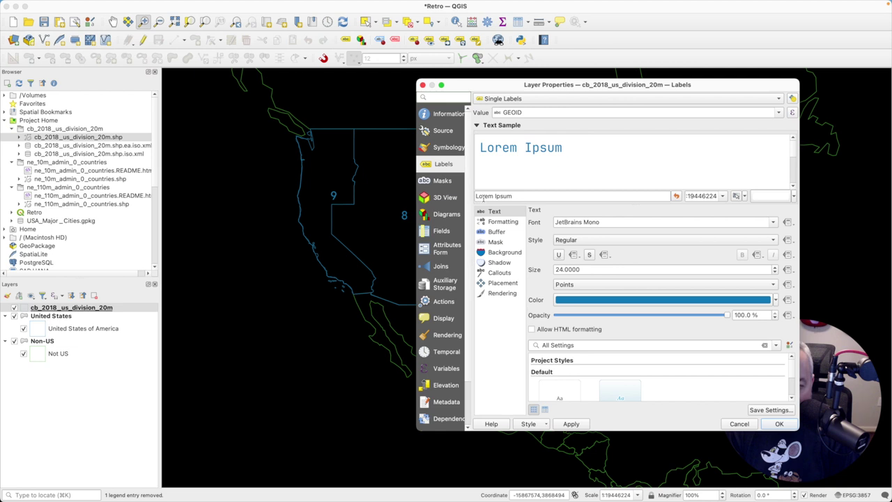
left_click(496, 282)
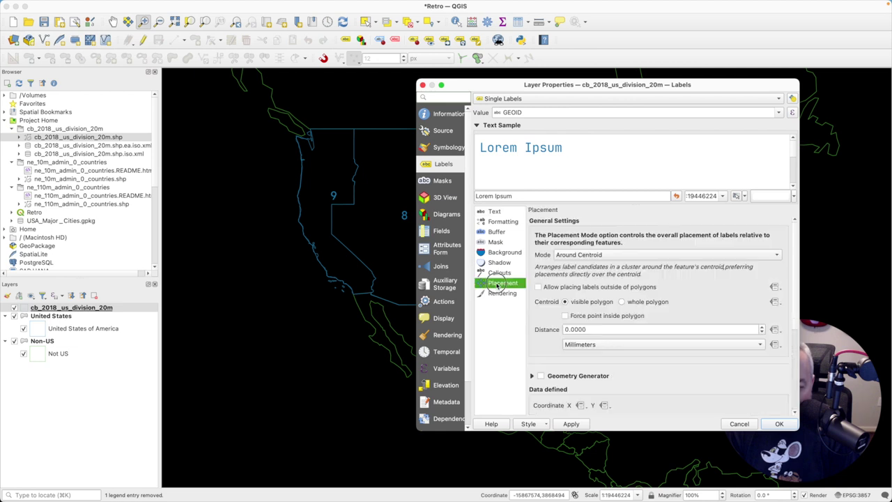
left_click(651, 255)
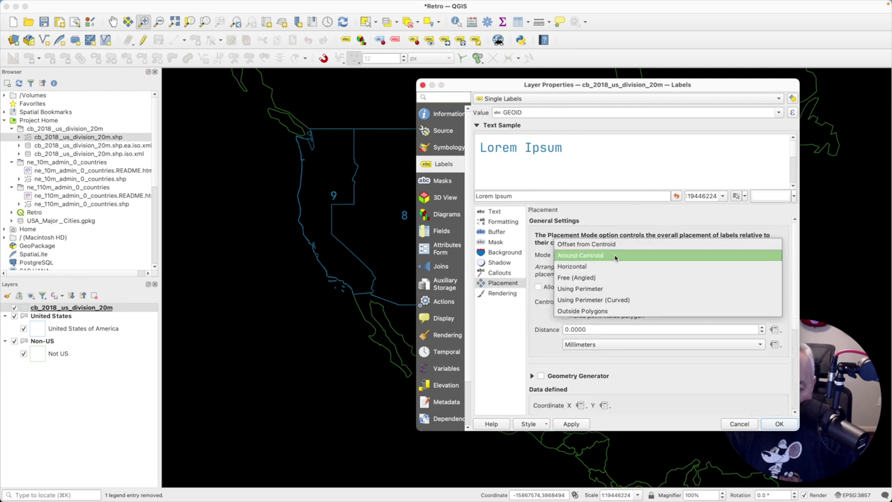
left_click(614, 245)
left_click(570, 423)
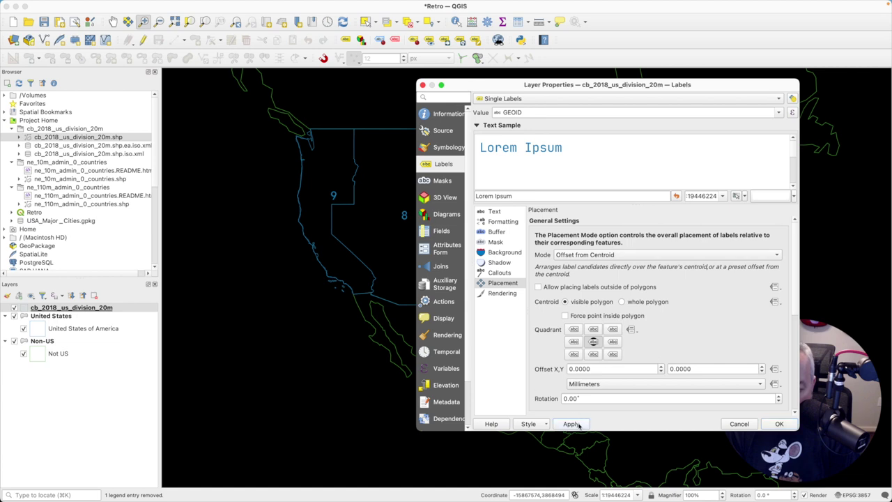
Set the division labels' placement mode to Horizontal, apply it and close the layer properties
left_click_drag(646, 87, 363, 101)
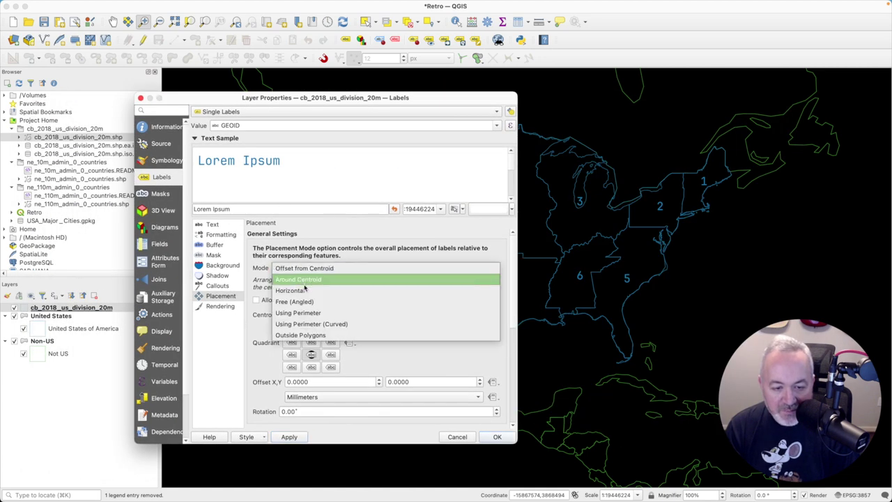
left_click(302, 289)
left_click(287, 437)
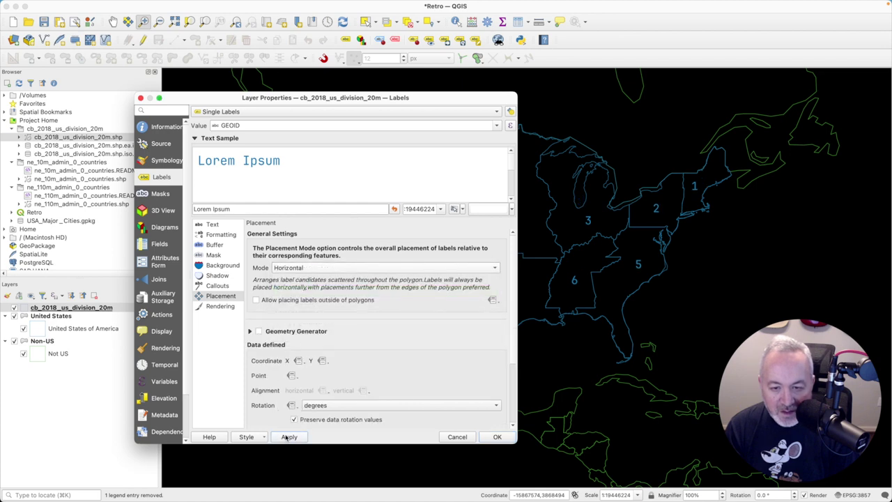
left_click_drag(317, 100, 276, 97)
left_click(456, 435)
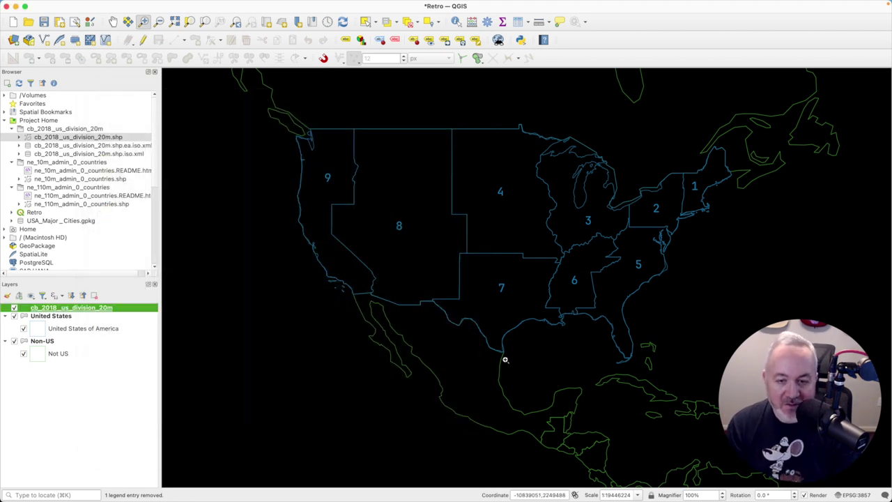
Recheck the WarGames reference image in the browser, and add the USA_Major_Cities layer from its GeoPackage in QGIS
key("super+Tab")
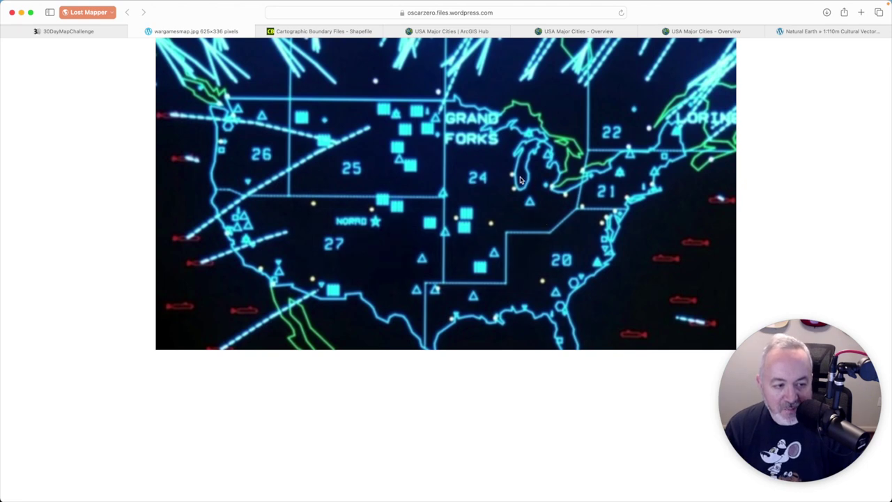
key("super+Tab")
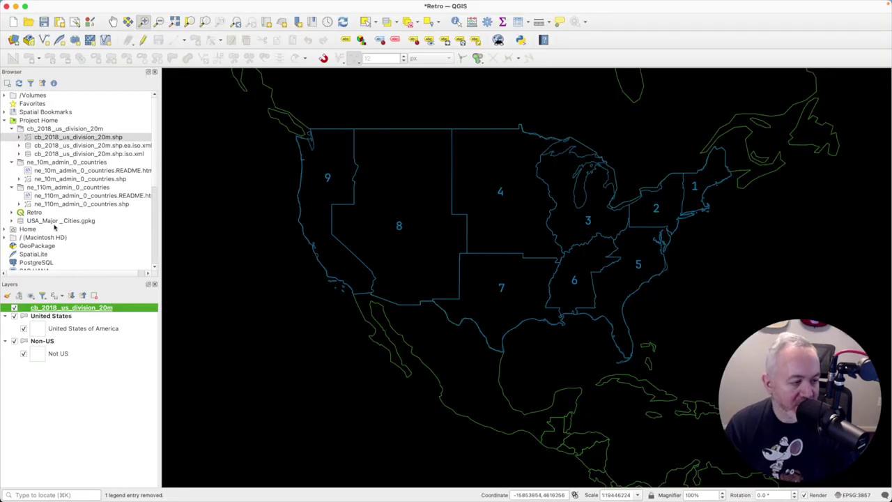
double_click(59, 221)
double_click(59, 229)
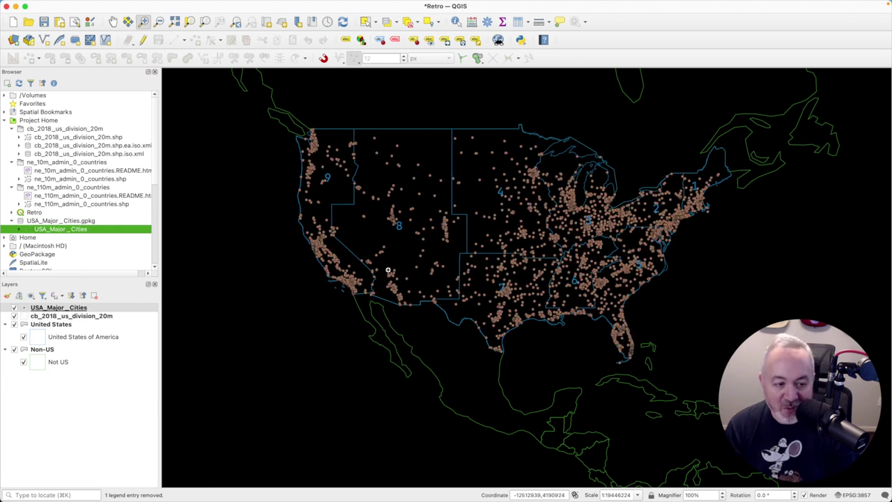
Give the USA_Major_Cities layer the default white circle marker preset in its symbology
left_click(60, 307)
double_click(60, 308)
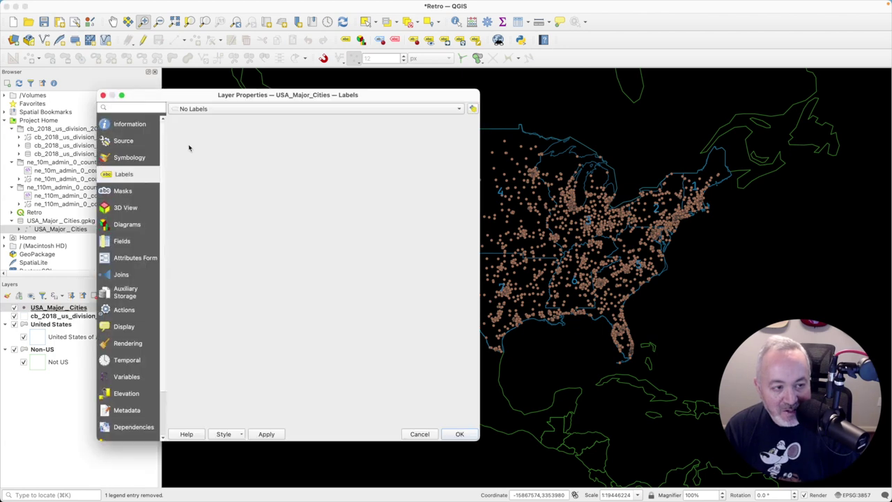
left_click_drag(217, 102, 372, 106)
left_click(287, 164)
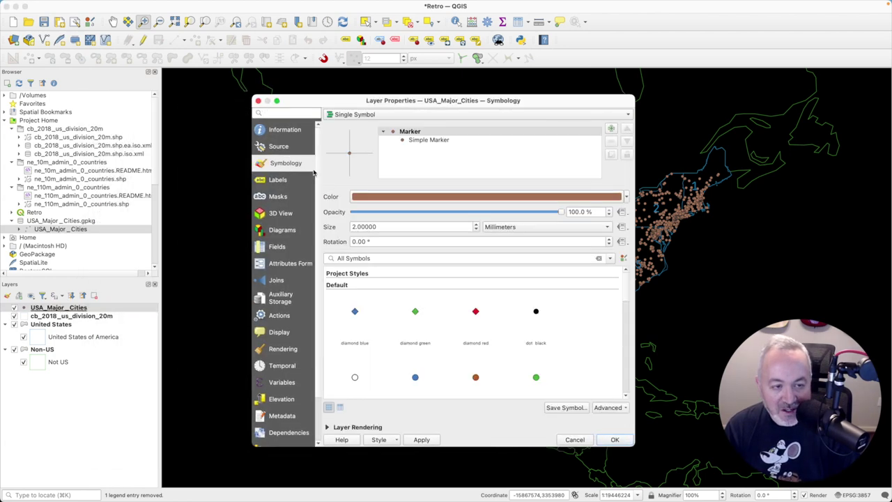
scroll(628, 300, "down", 1)
scroll(629, 305, "down", 1)
scroll(557, 334, "up", 3)
scroll(390, 362, "down", 1)
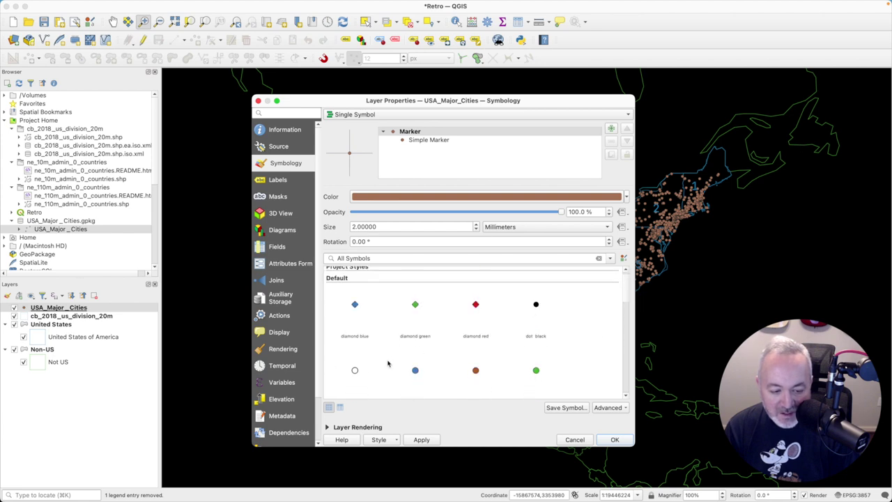
left_click(354, 375)
Set the city simple marker's stroke style to No Line and apply the symbology
left_click(432, 140)
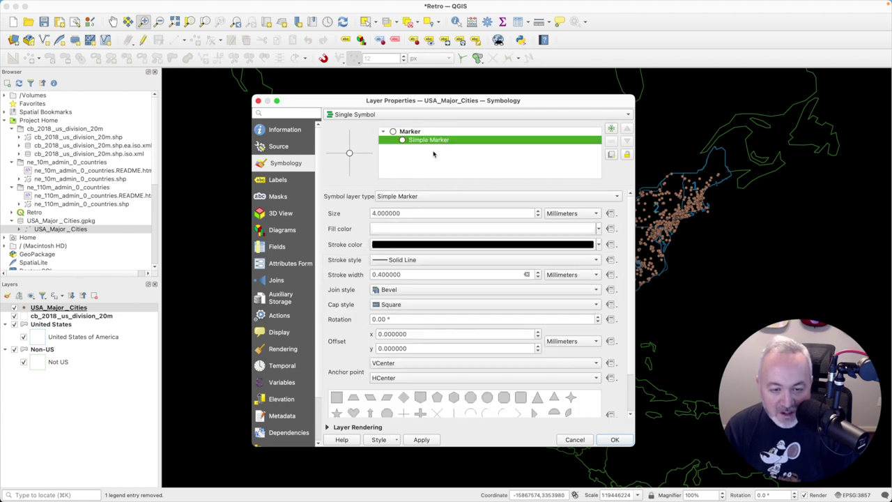
left_click(598, 245)
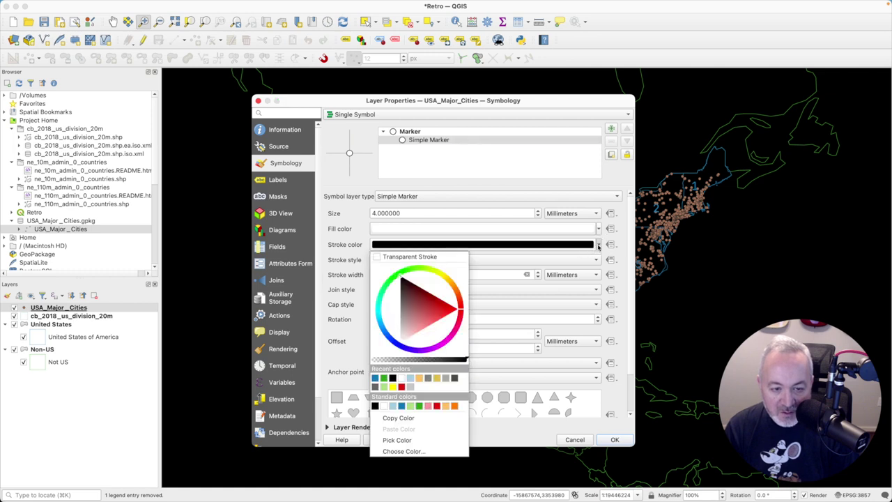
key("Escape")
left_click(465, 263)
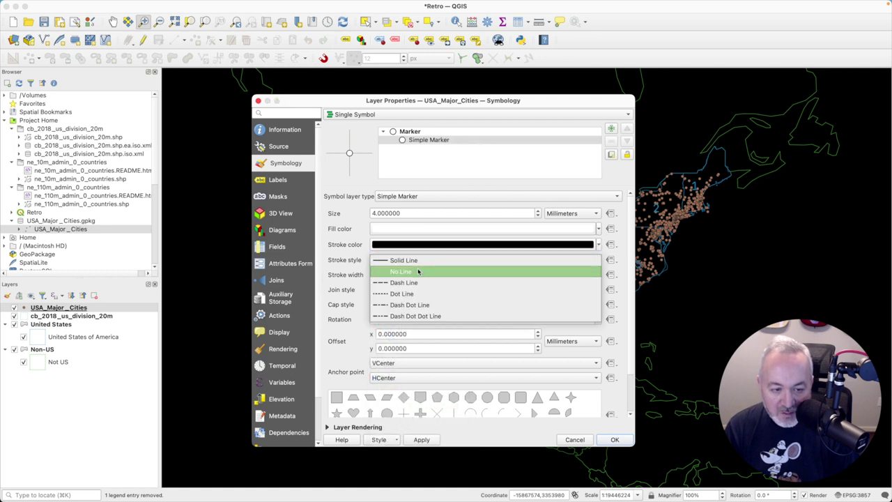
left_click(418, 269)
left_click(614, 440)
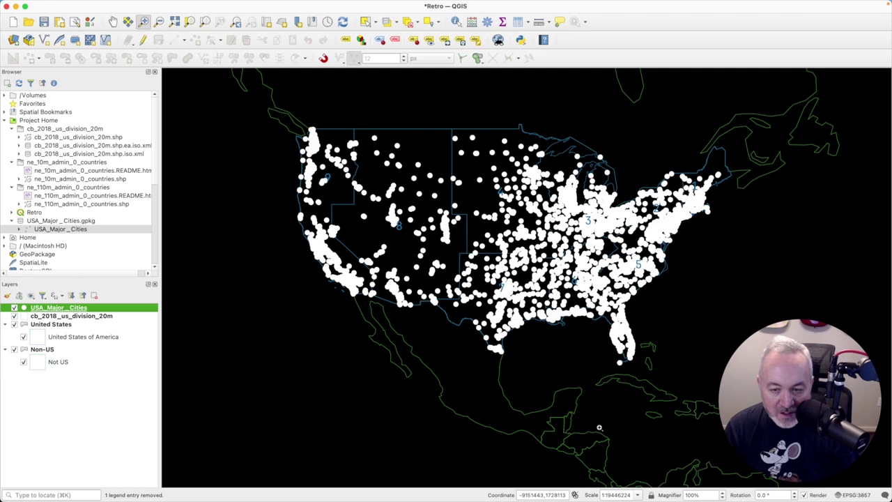
Set the USA_Major_Cities marker size to 2 millimeters, apply it and recheck the WarGames reference image in the browser
double_click(62, 308)
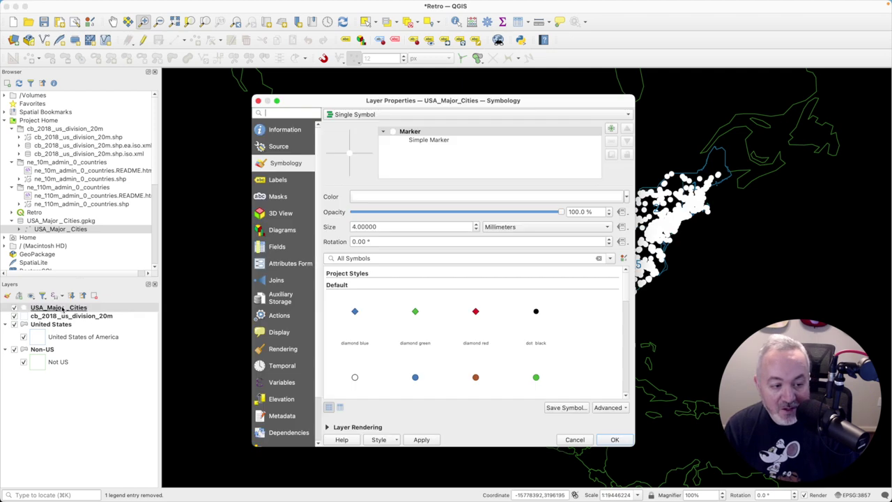
left_click_drag(394, 226, 297, 220)
type("2")
left_click(614, 440)
key("super+Tab")
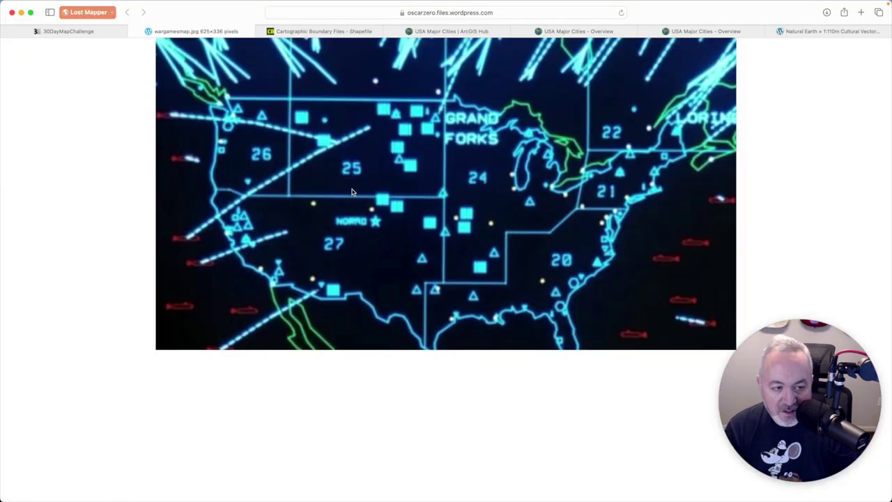
key("super+Tab")
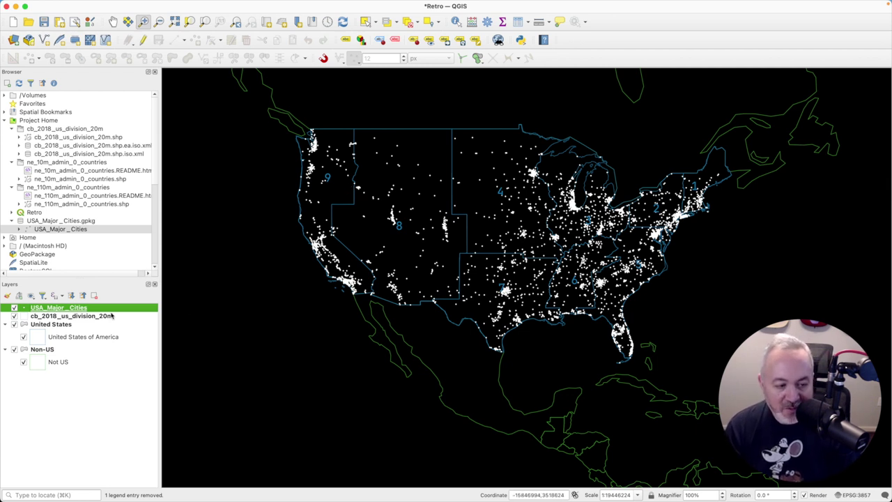
Sort the USA_Major_Cities attribute table by descending POPULATION, examine where populations fall around 500,000 and close the table
key("F6")
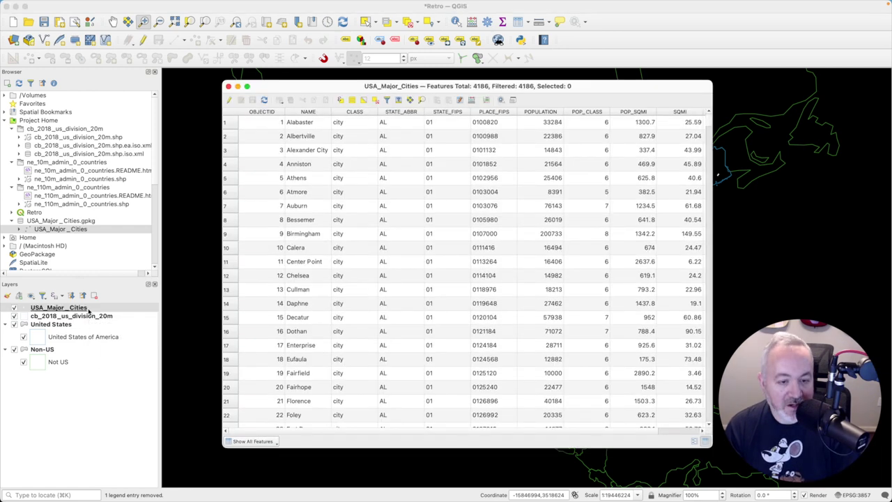
left_click(554, 112)
left_click(533, 112)
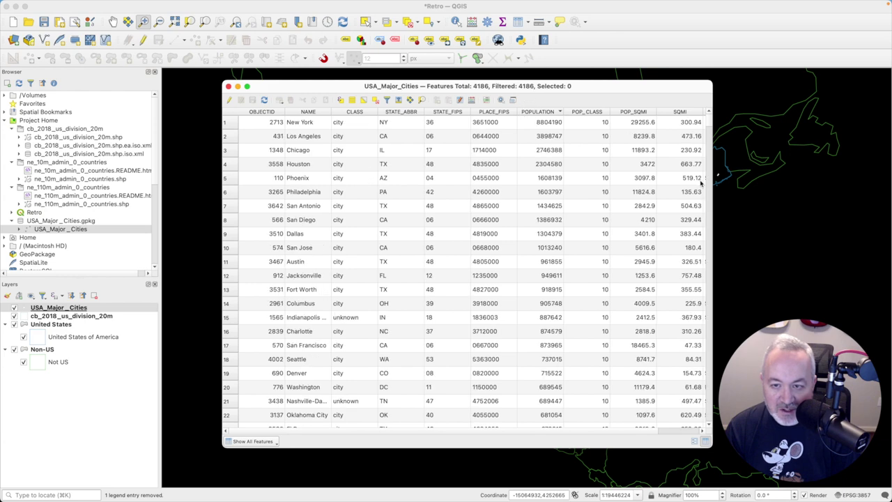
left_click(709, 124)
left_click(710, 124)
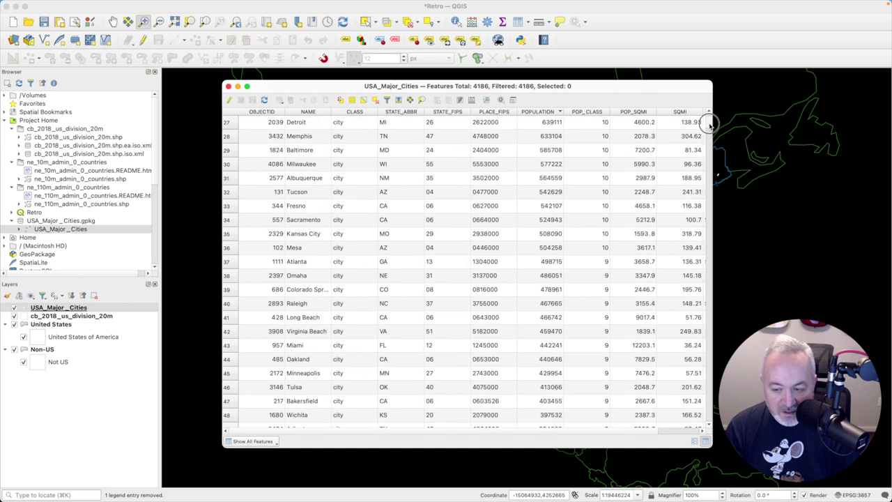
scroll(711, 124, "up", 2)
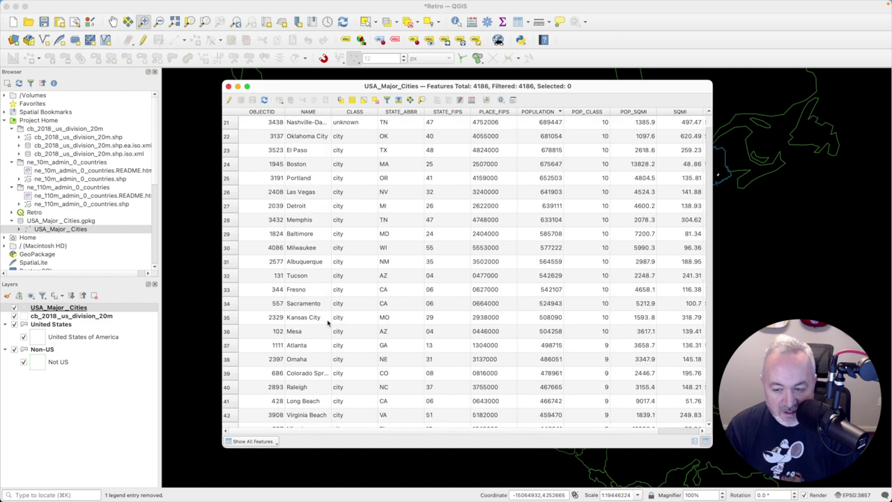
left_click(545, 319)
left_click(549, 334)
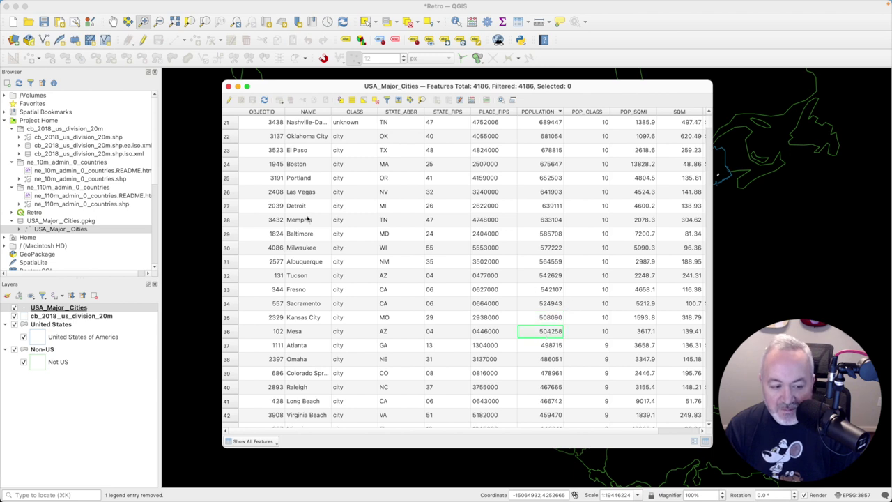
left_click(536, 344)
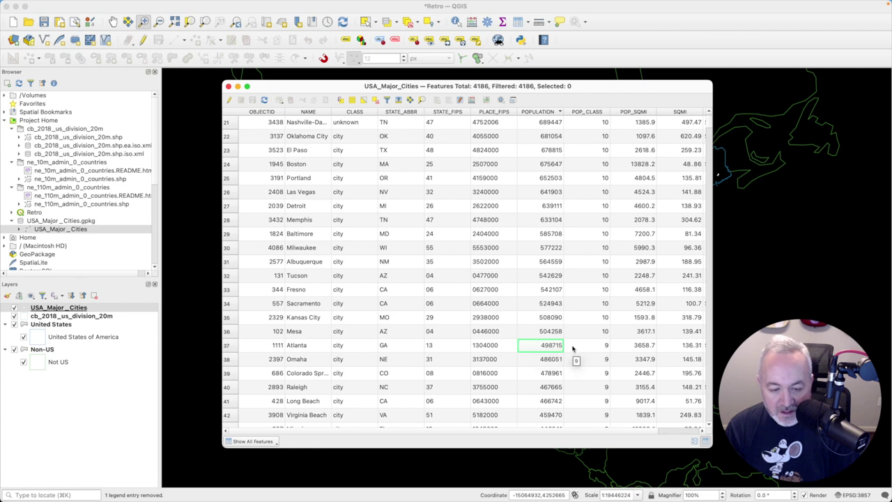
left_click(227, 86)
Filter the USA_Major_Cities layer with the expression "POPULATION" > 490000, testing the query before applying it
right_click(98, 312)
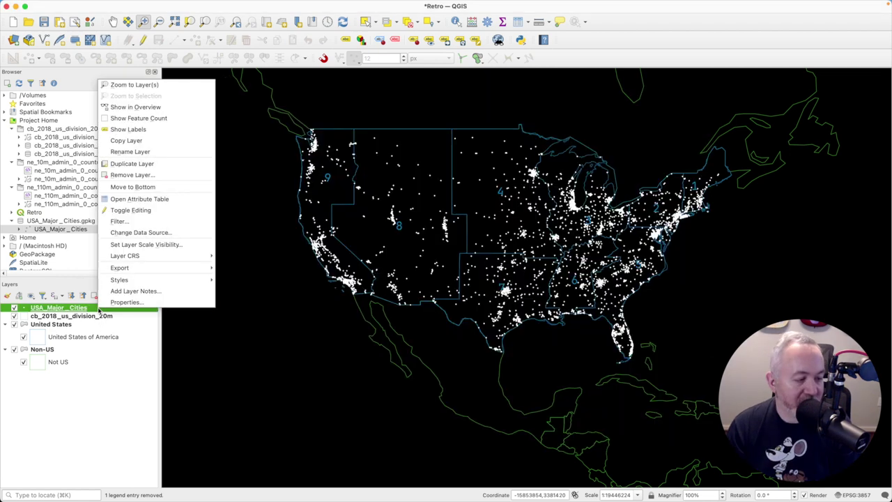
left_click(142, 223)
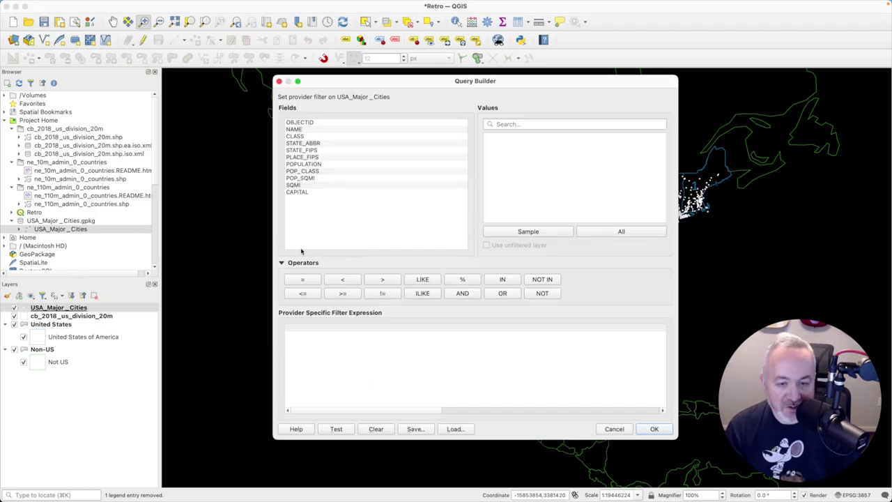
double_click(313, 165)
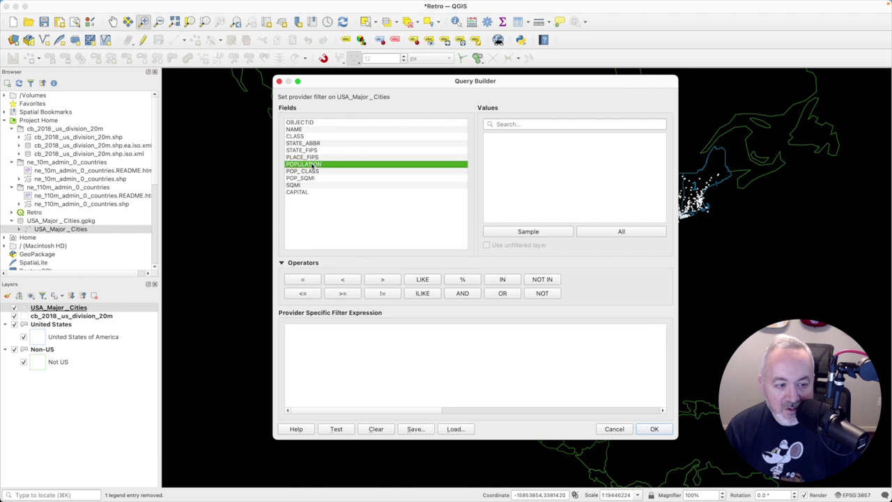
type("> 490000")
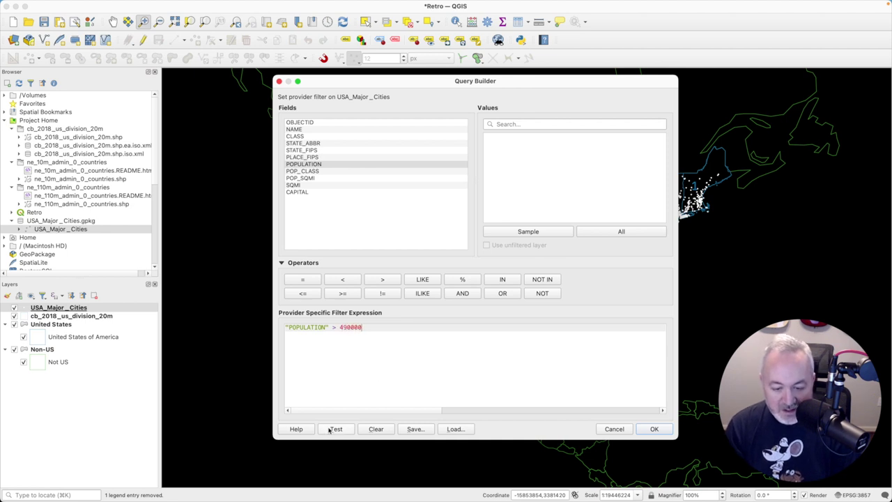
left_click(334, 428)
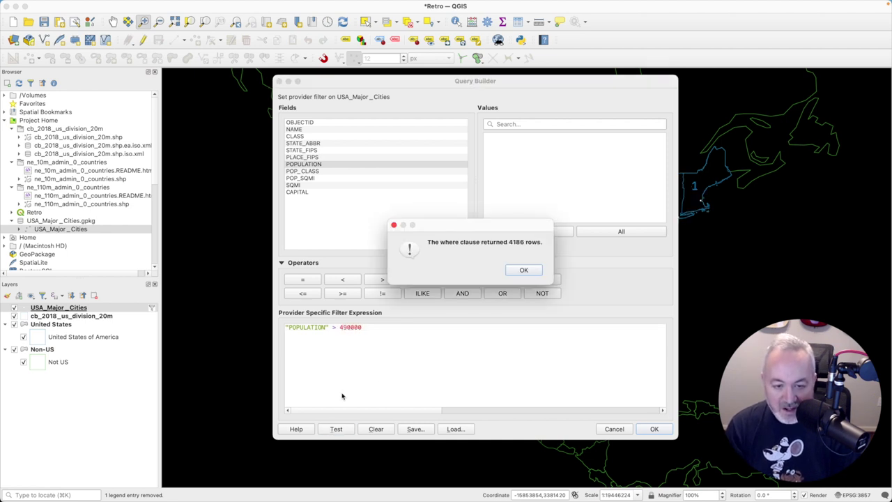
left_click(524, 270)
left_click(653, 429)
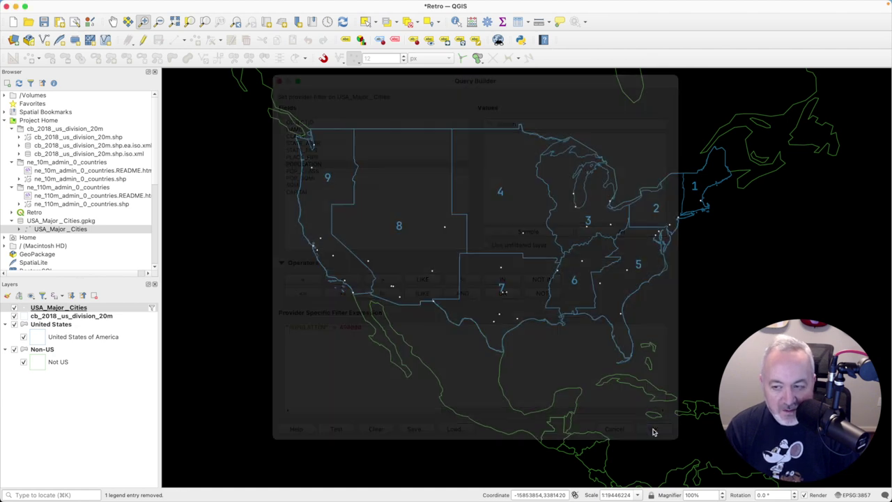
Review the filtered cities in the USA_Major_Cities attribute table and close it
right_click(59, 307)
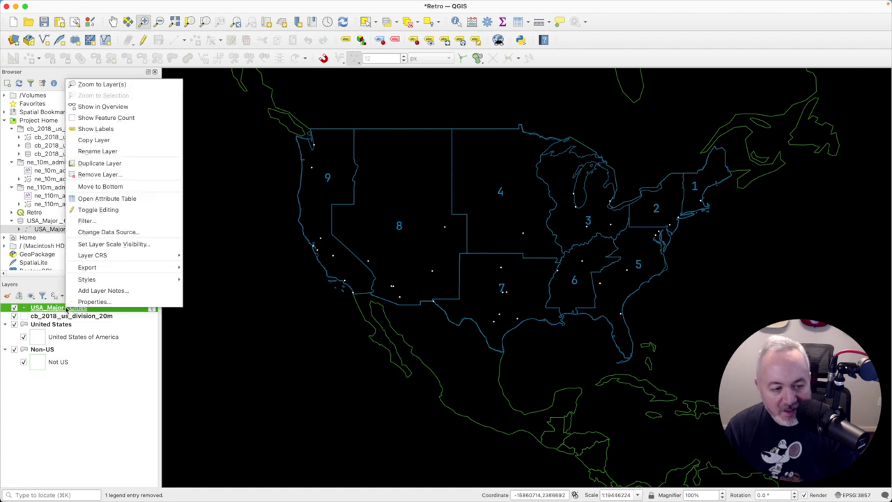
left_click(106, 198)
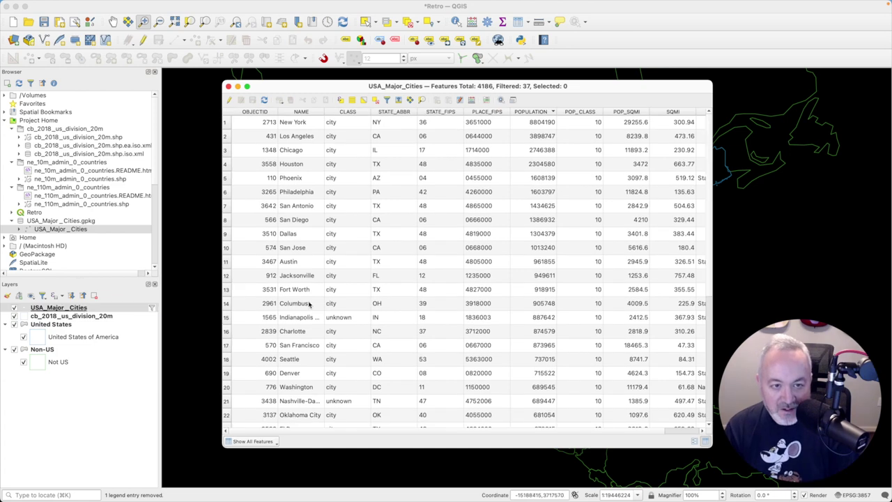
scroll(339, 314, "down", 5)
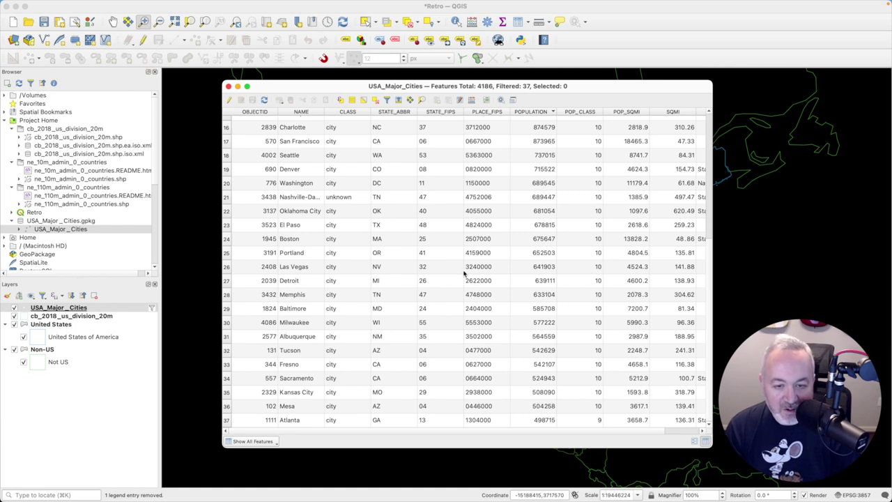
scroll(464, 274, "up", 5)
scroll(464, 274, "down", 5)
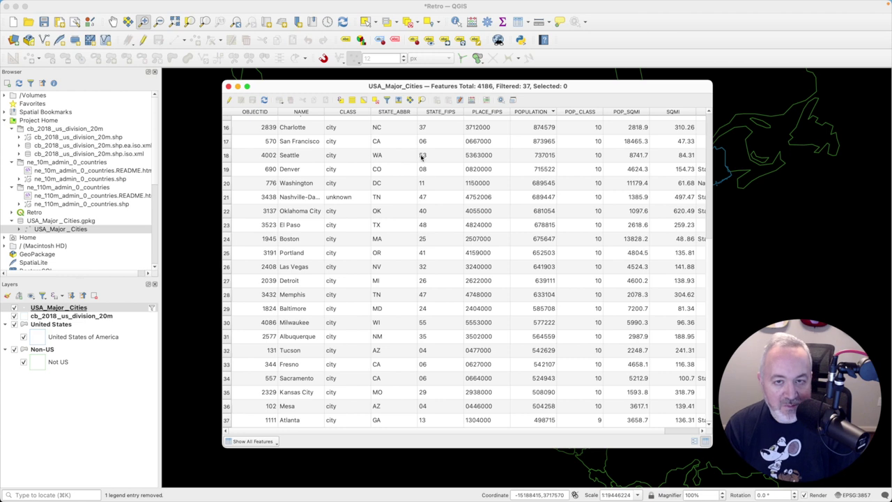
left_click(228, 86)
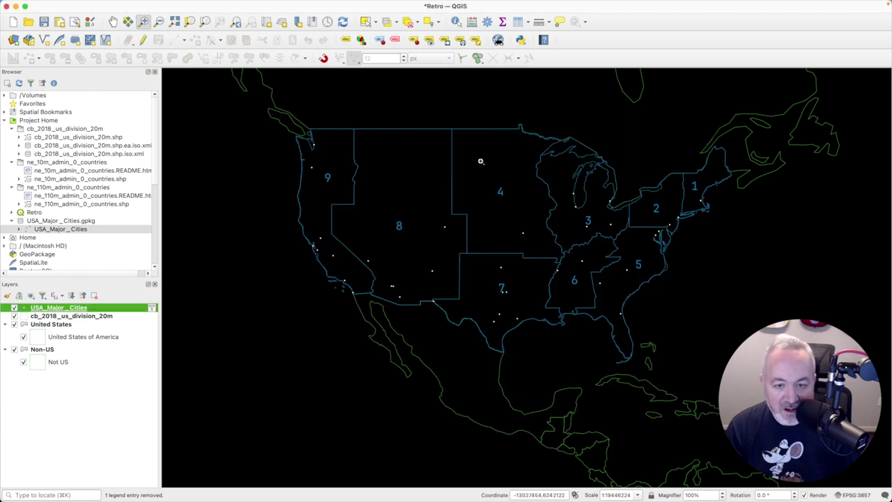
Compare the city dots and remaining symbols on the QGIS map with the WarGames reference image in Safari
key("super+Tab")
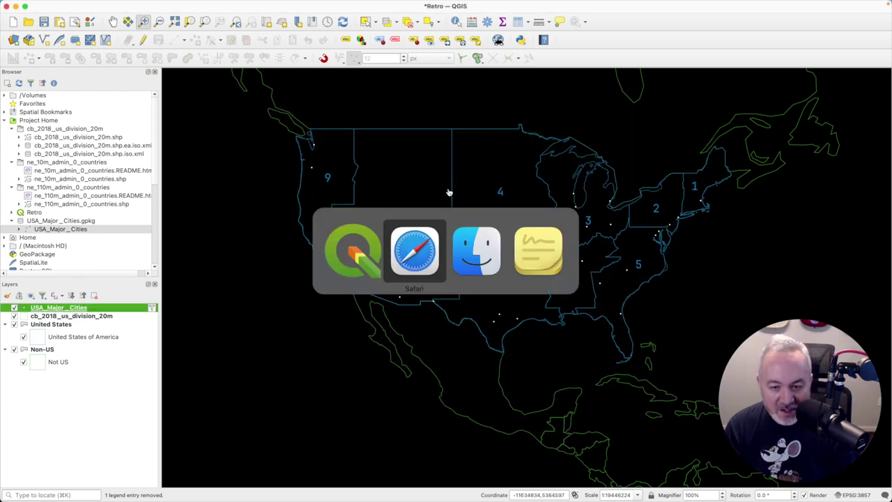
key("super+Tab")
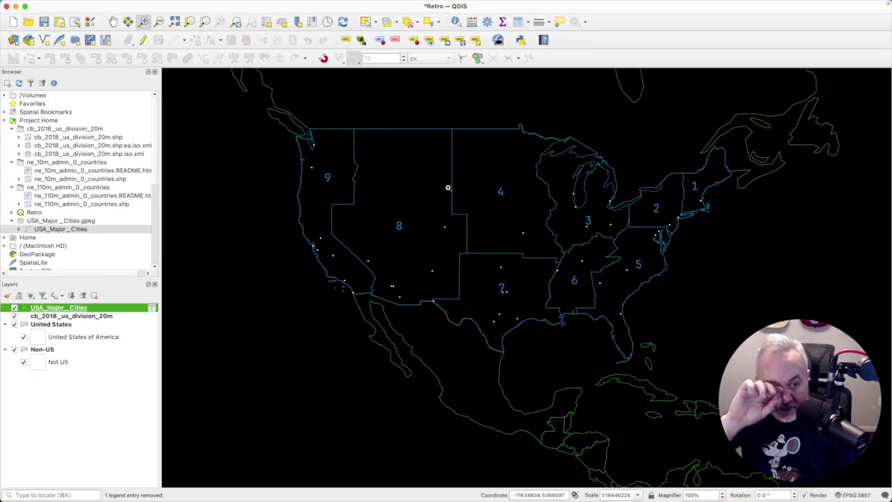
key("super+Tab")
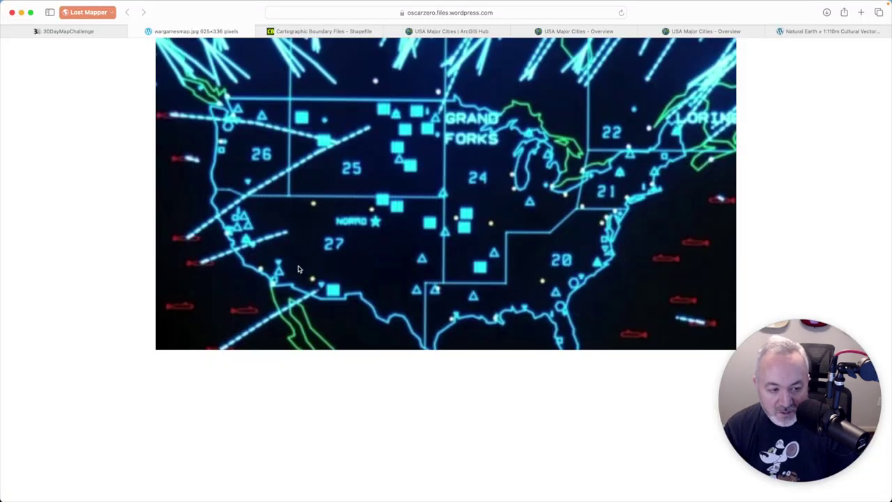
key("super+Tab")
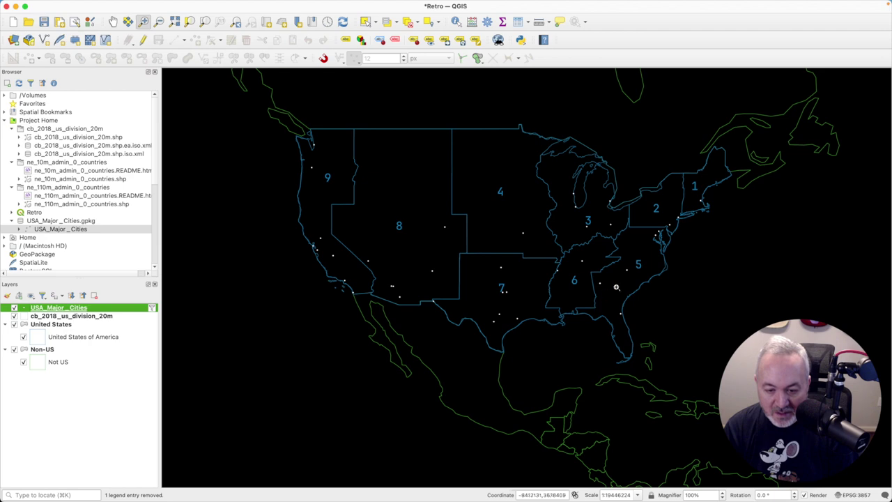
key("super+Tab")
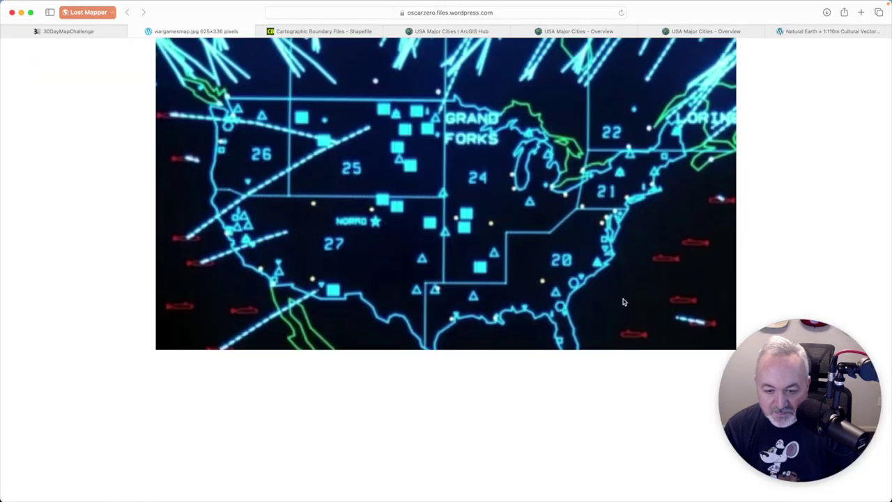
key("super+Tab")
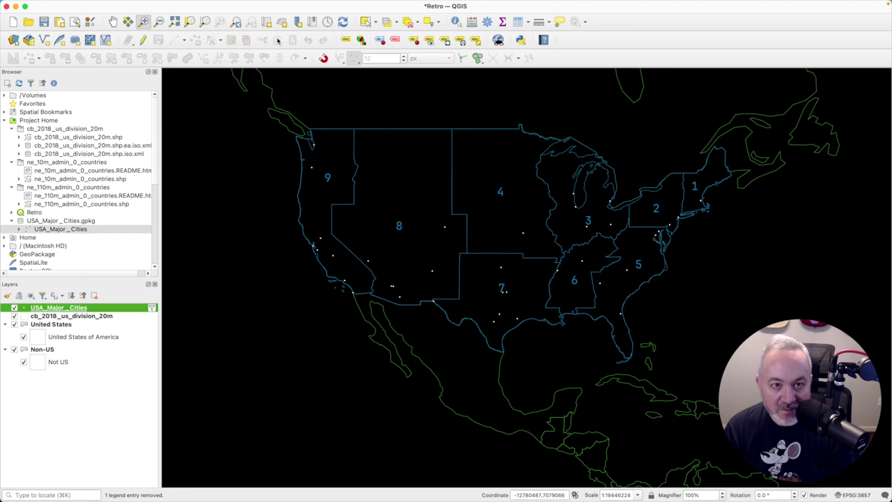
key("super+Tab")
key("super+shift+Tab")
Search the web for "us military bases shapefile" in a new Safari tab
key("super+Tab")
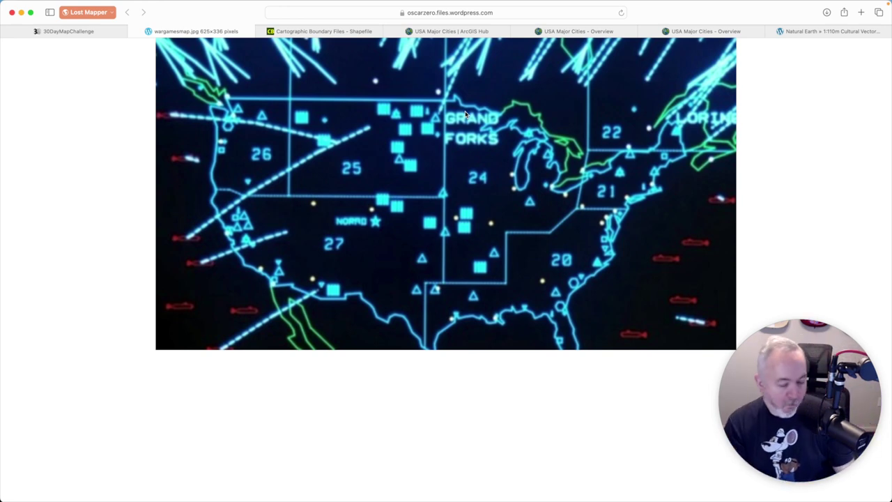
key("super+t")
type("us")
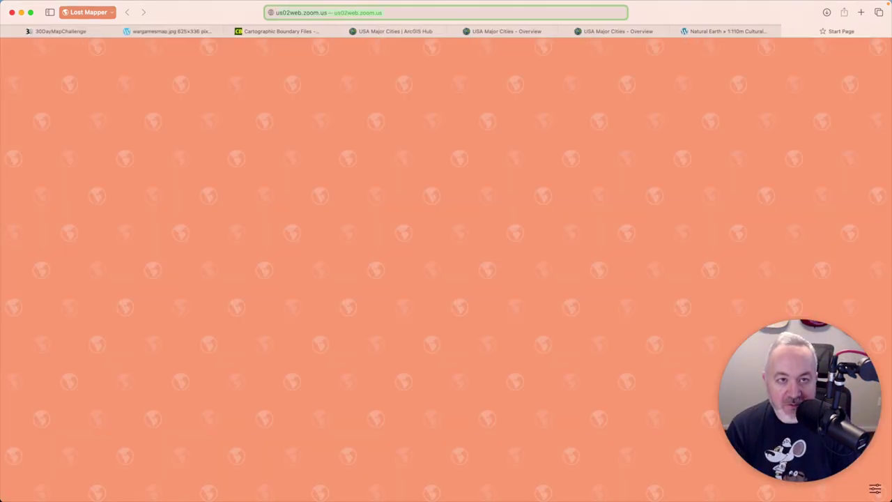
type(" mi")
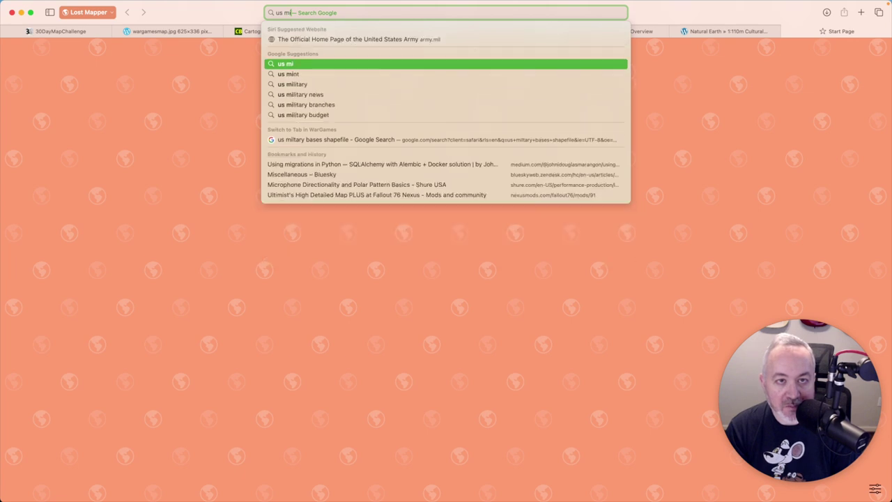
type("litary bases shap")
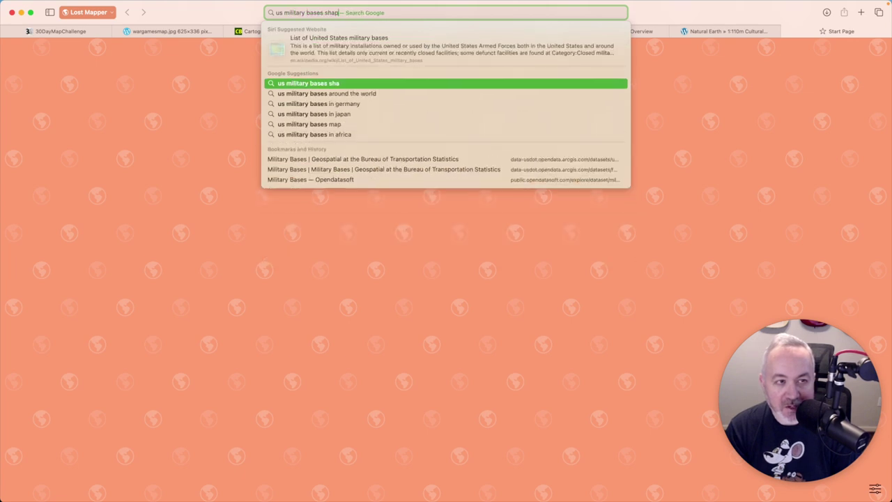
type("efile")
key("Return")
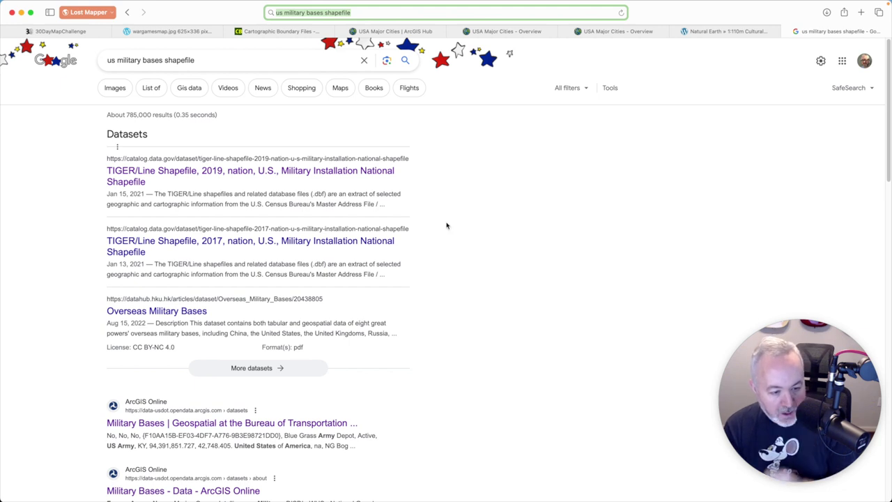
Open Opendatasoft's Military Bases dataset from the search results and download the whole dataset as a shapefile
scroll(446, 225, "down", 3)
scroll(448, 225, "down", 4)
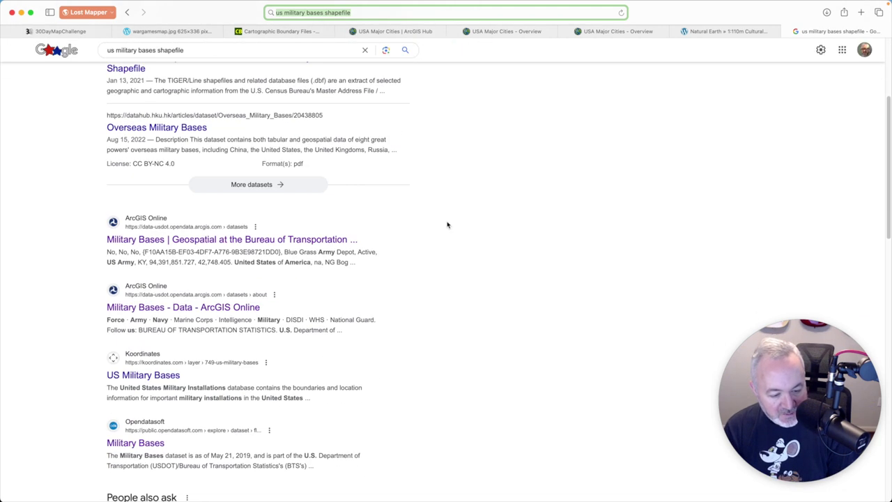
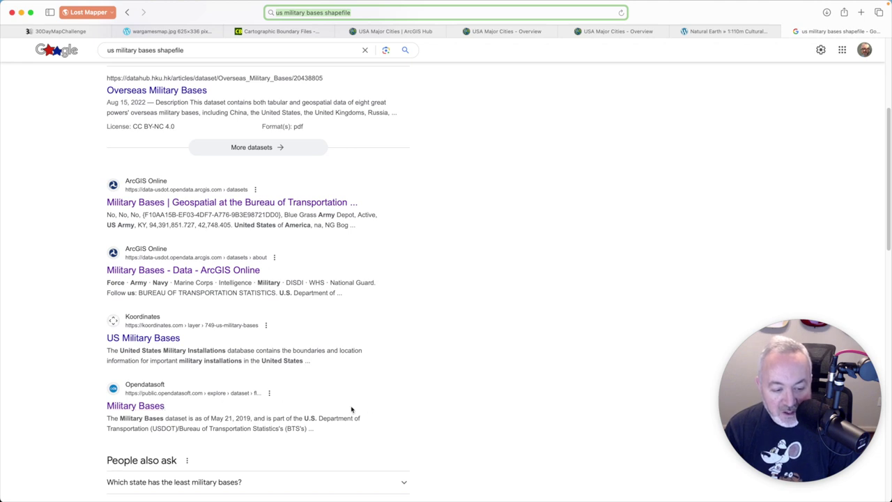
left_click(135, 407)
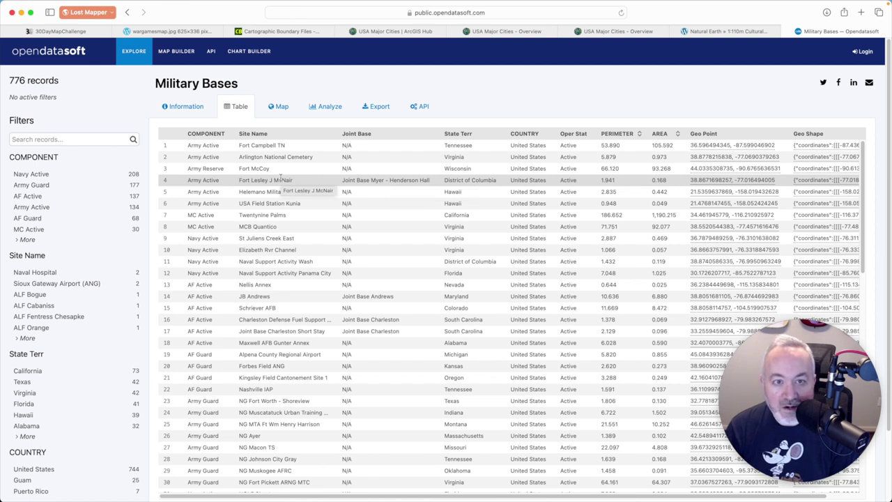
left_click(378, 112)
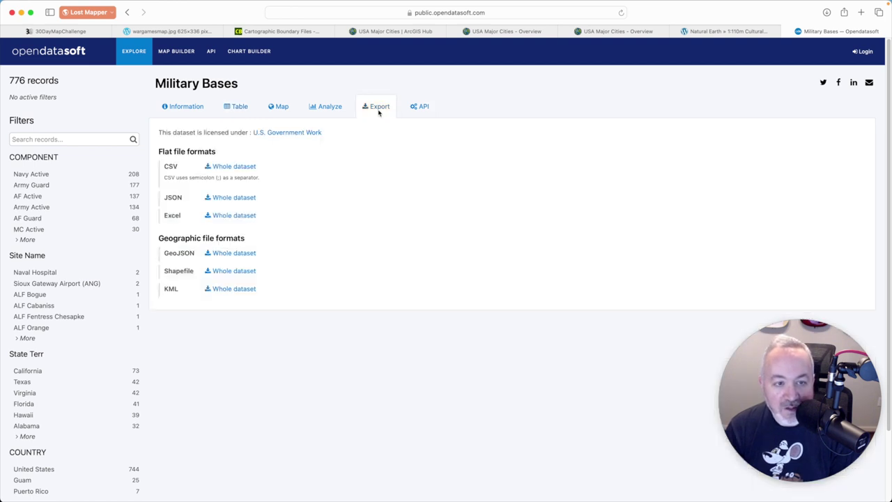
left_click(248, 273)
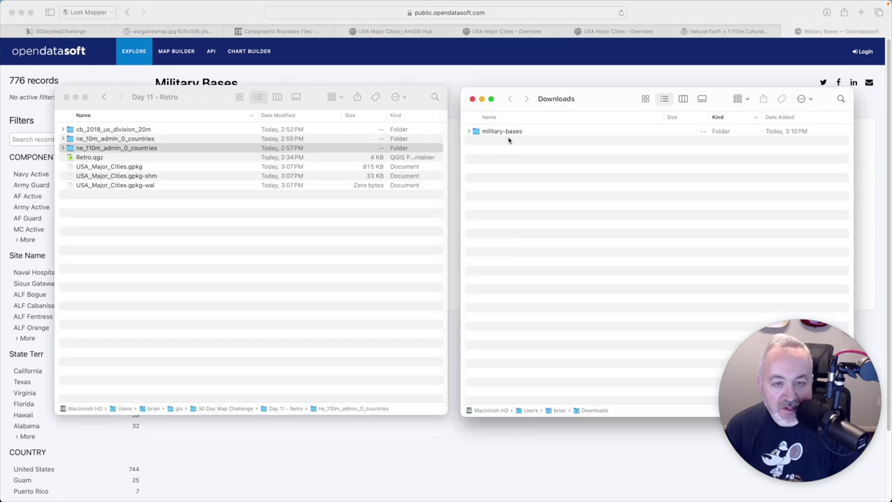
Move the downloaded military-bases folder into the Day 11 - Retro folder, then switch to QGIS and add military-bases.shp as a layer
left_click_drag(507, 133, 309, 239)
key("super+Tab")
key("super+Tab")
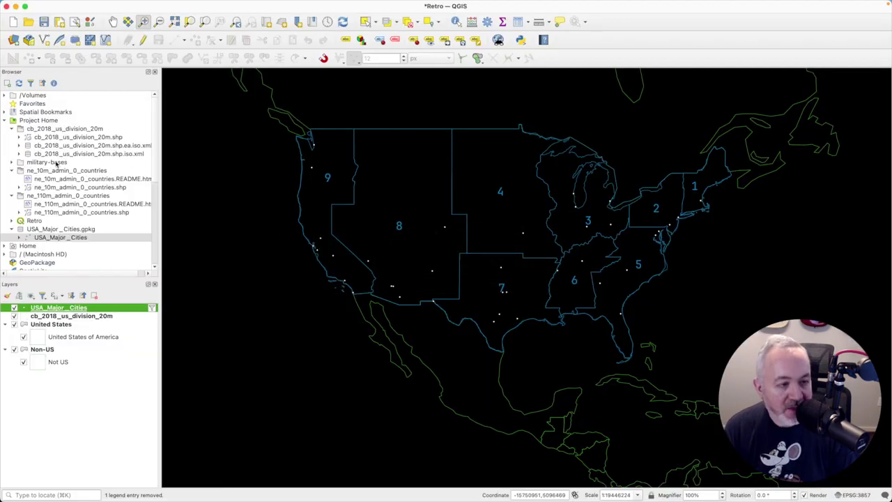
double_click(56, 162)
double_click(62, 170)
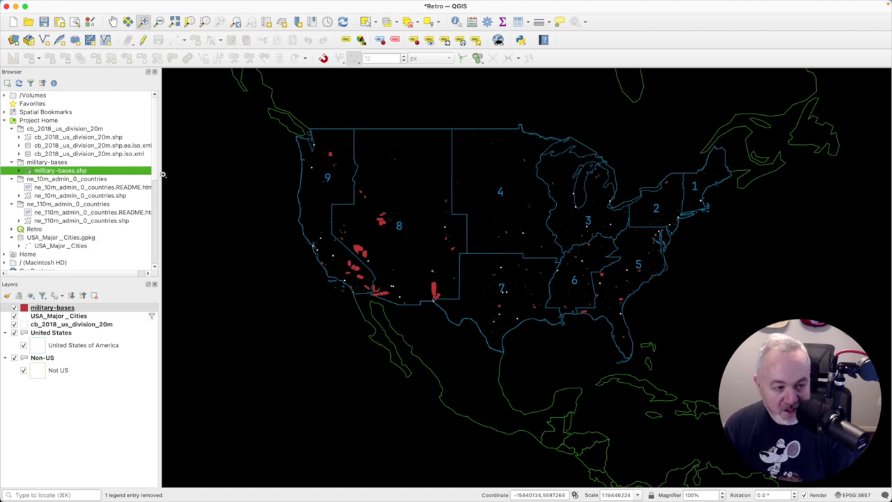
Review the military-bases attribute table, enlarging it to show the shape length and area columns, and close it
key("F6")
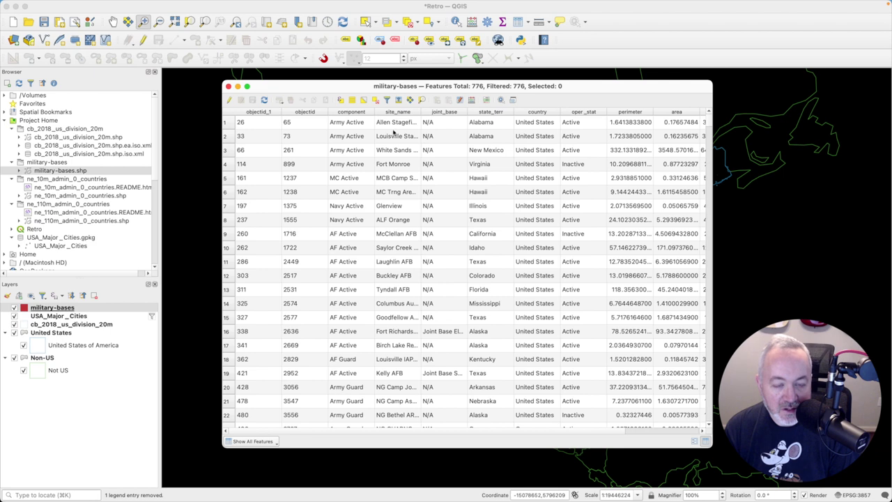
left_click_drag(342, 84, 326, 76)
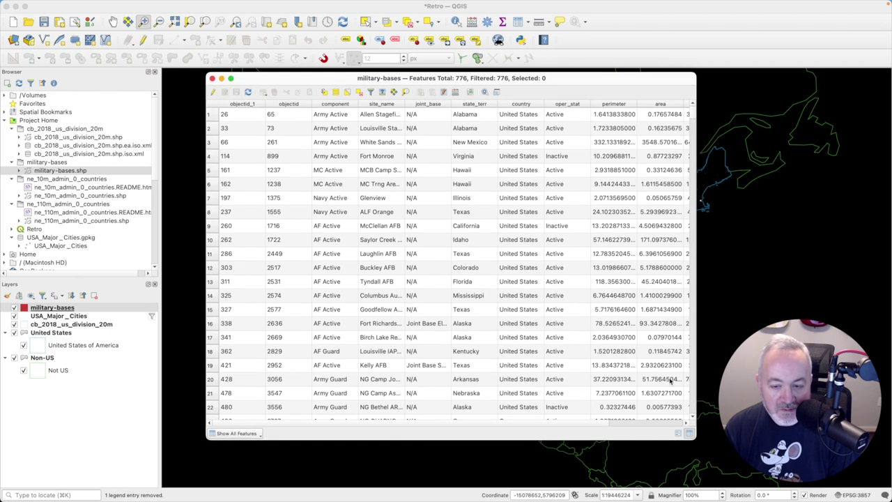
left_click_drag(692, 439, 782, 430)
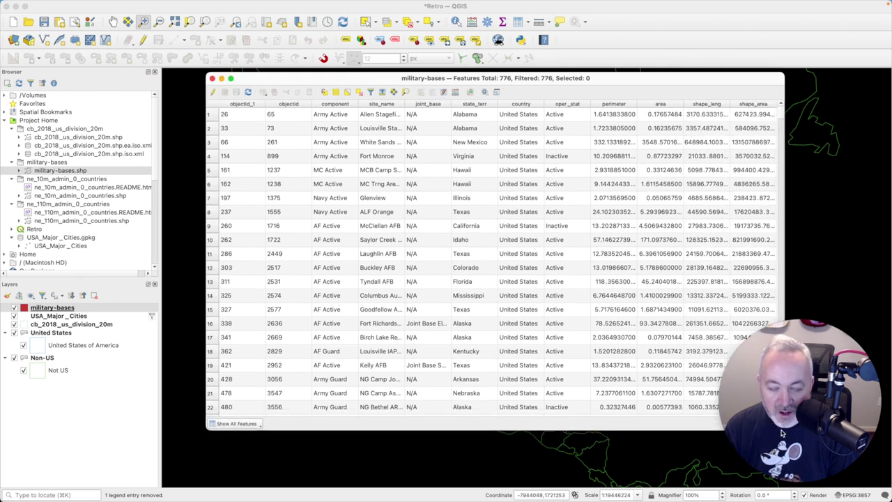
left_click(212, 78)
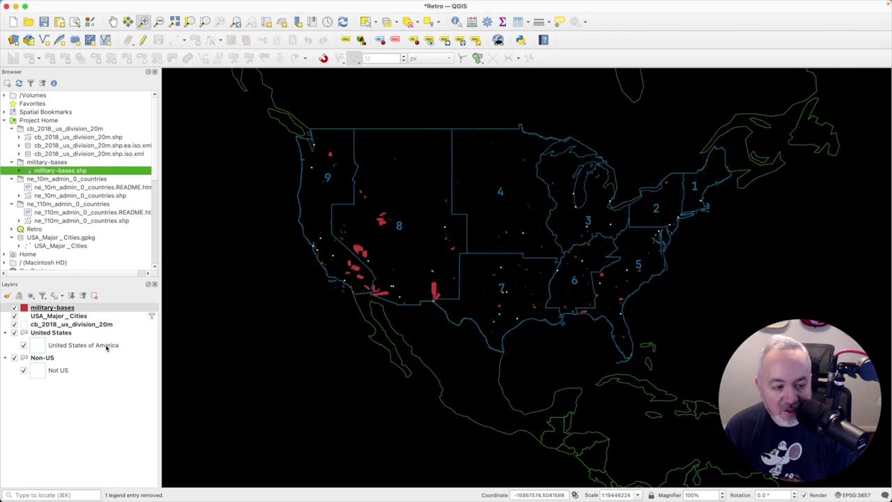
Run Centroids on the military-bases layer to create a temporary point layer, and hide the original military-bases polygons
left_click(80, 308)
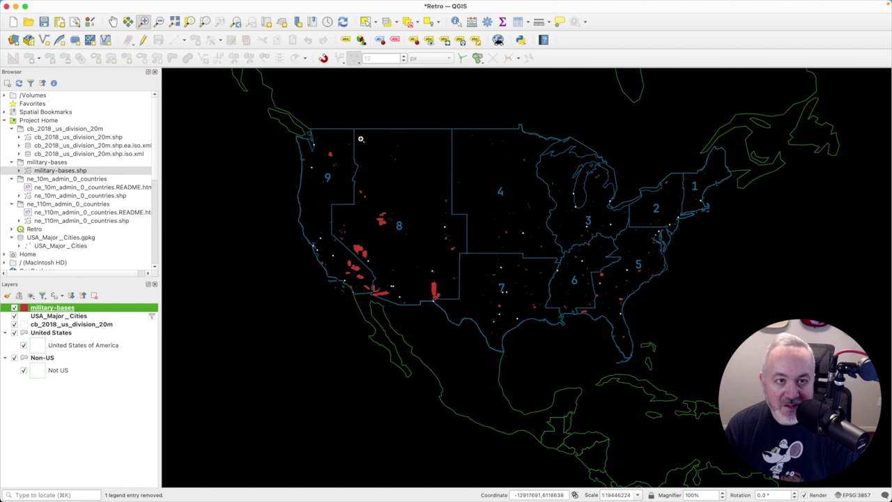
mouse_move(341, 4)
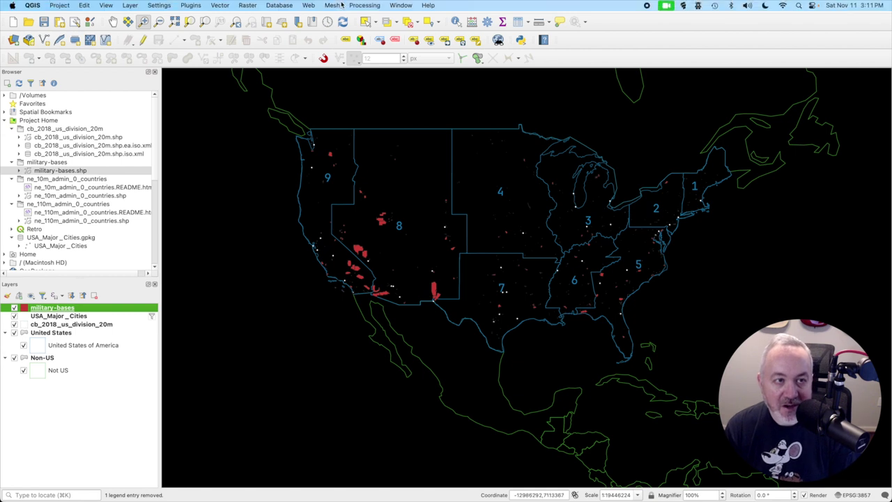
left_click(218, 5)
mouse_move(242, 29)
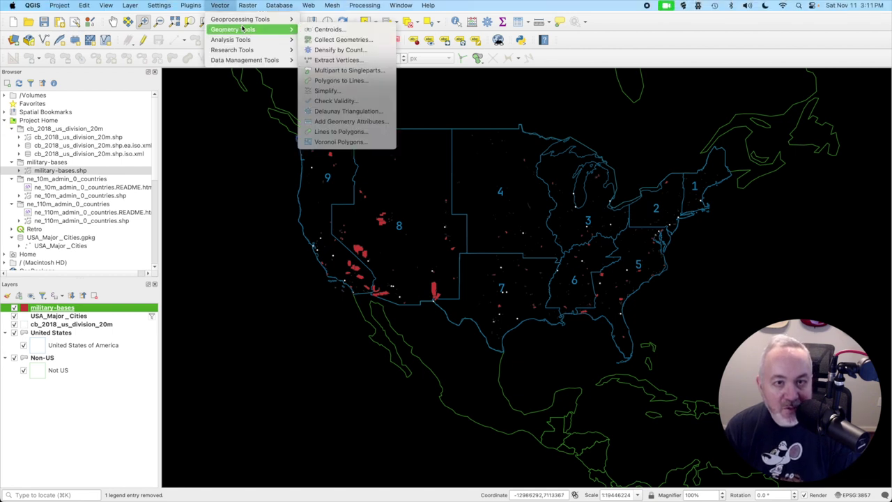
left_click(331, 30)
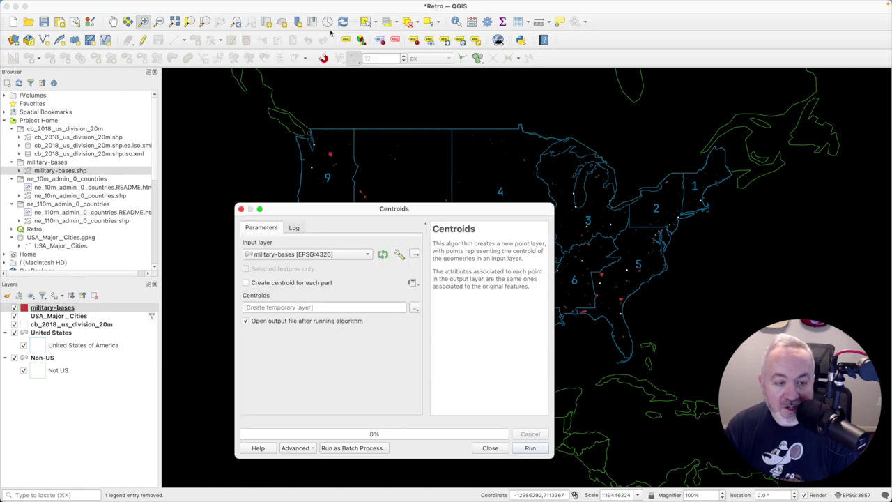
left_click_drag(440, 207, 632, 143)
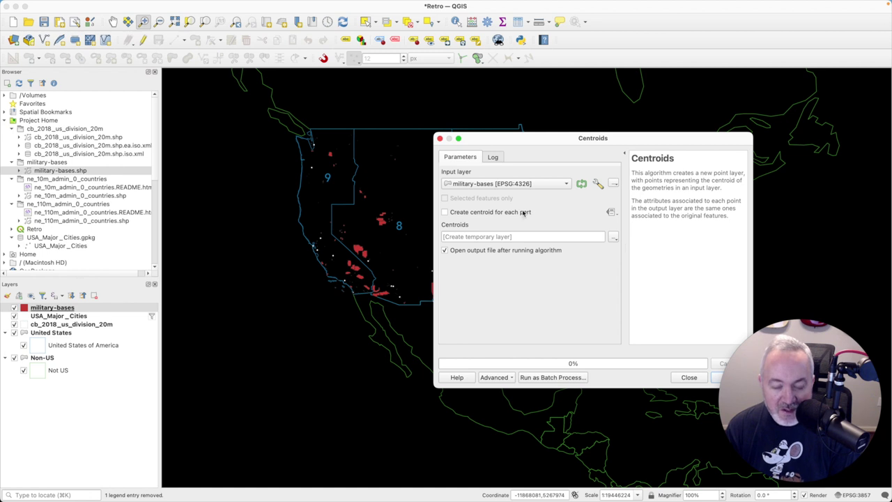
left_click_drag(597, 140, 533, 127)
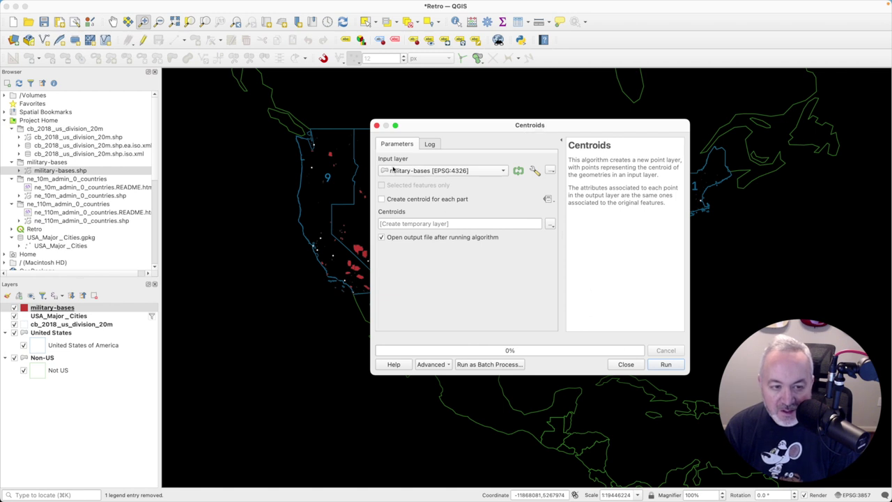
left_click(668, 365)
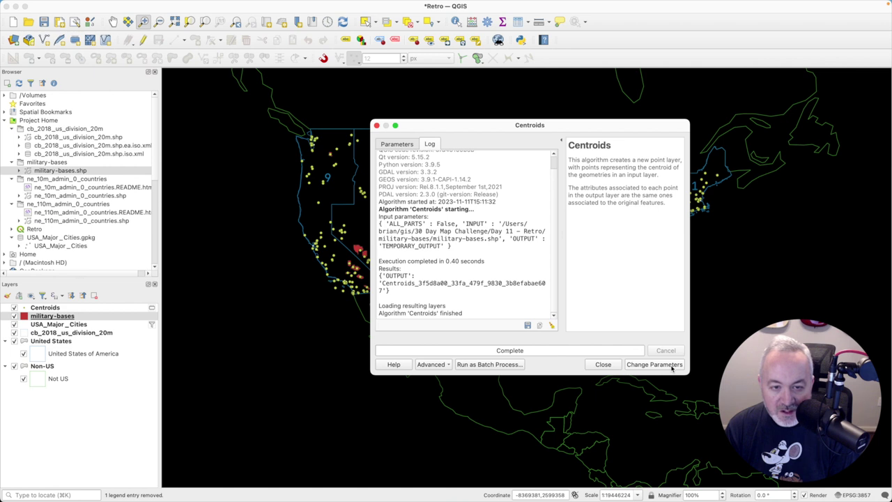
left_click(603, 365)
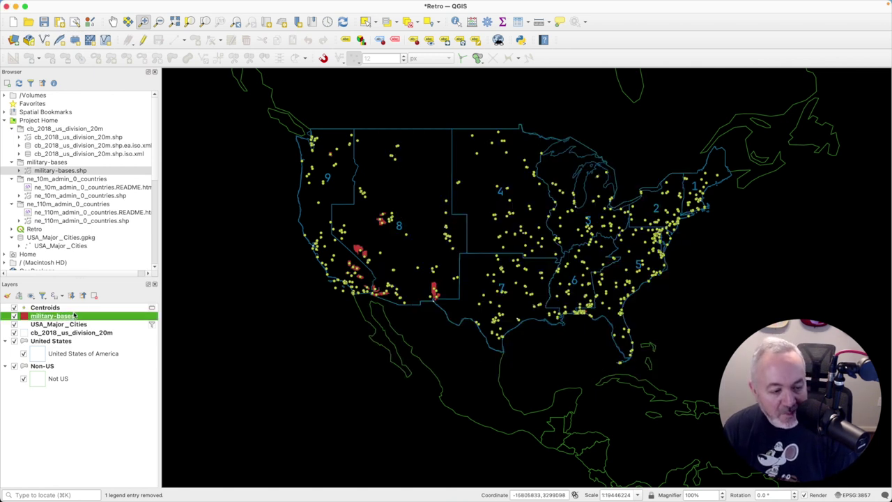
left_click(13, 316)
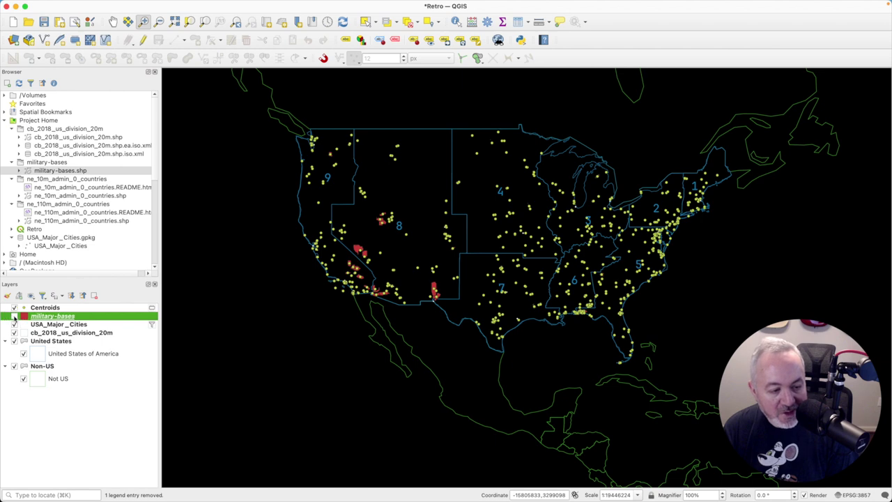
Bring up the layer options for the Centroids layer
right_click(52, 309)
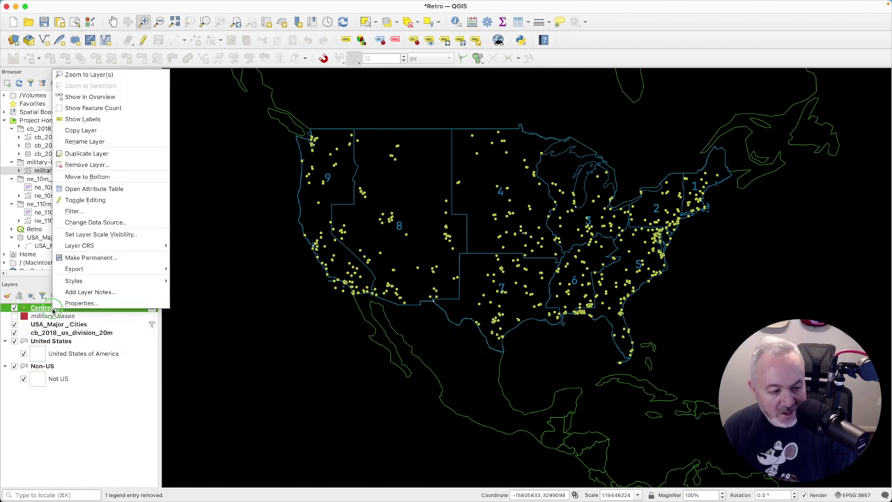
Rename the centroid point layer as "Military Bases"
left_click(92, 142)
type("Military Bases")
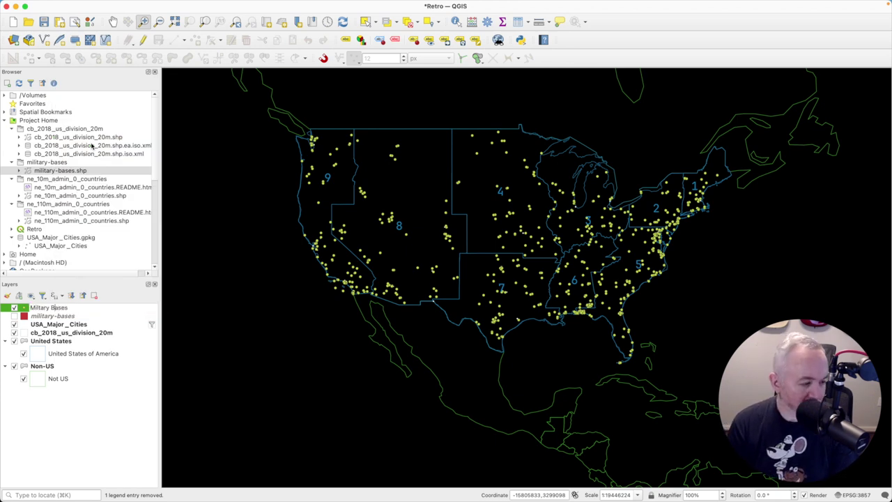
key("Return")
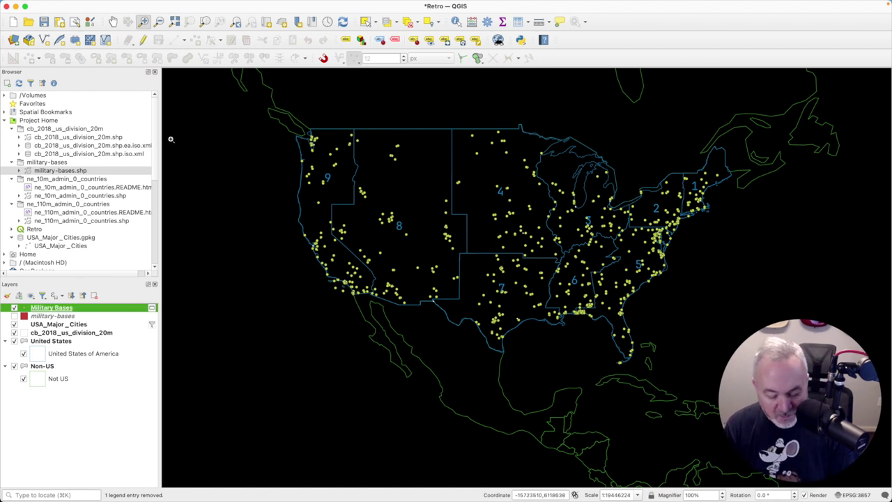
Open the Military Bases attribute table, sort it by oper_stat, and examine the active and inactive records
key("F6")
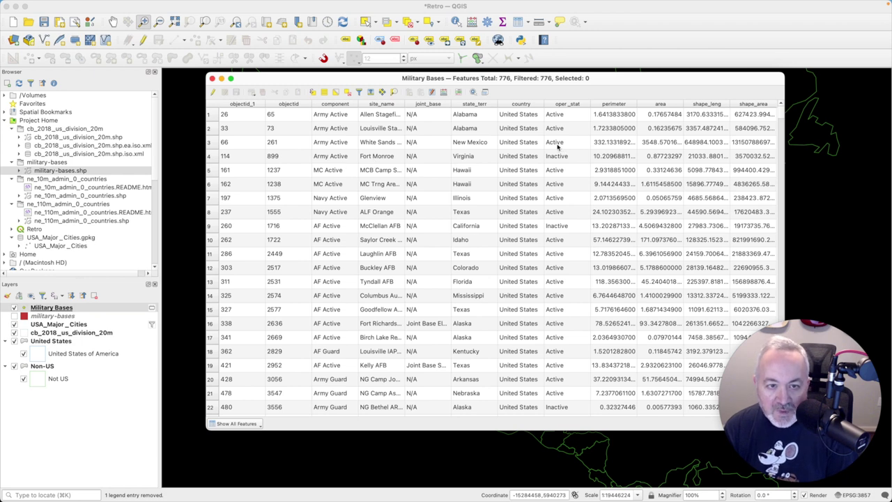
left_click_drag(513, 79, 505, 95)
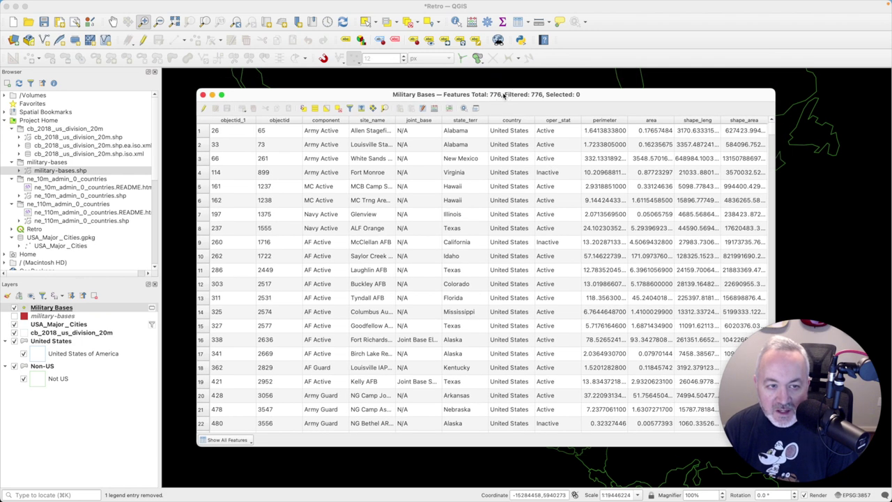
left_click(568, 119)
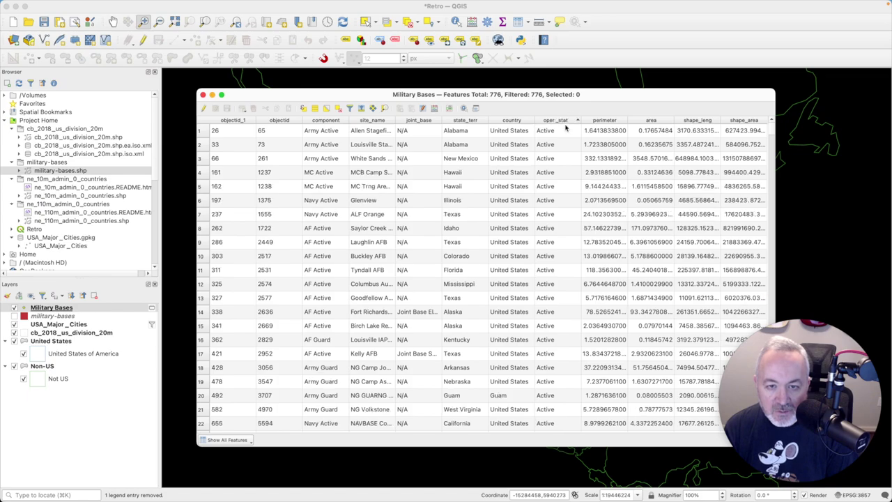
scroll(566, 139, "down", 20)
scroll(565, 160, "down", 20)
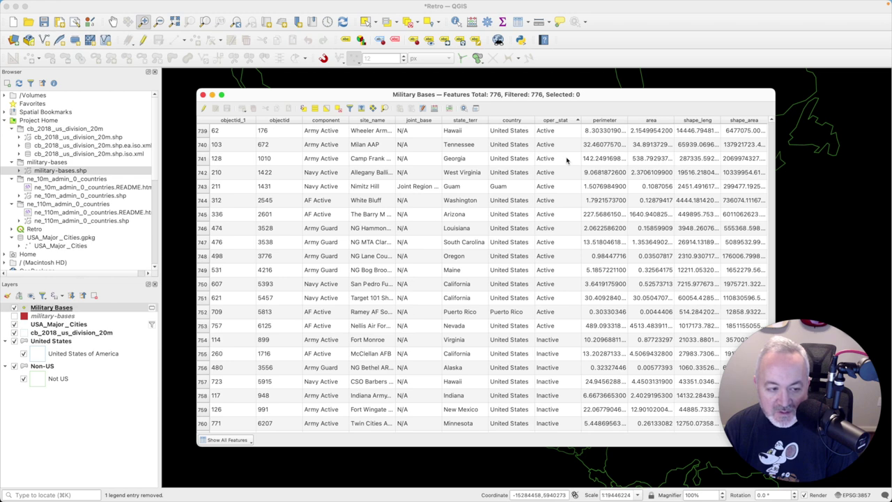
scroll(566, 160, "up", 1)
Sort the Military Bases records by component, review the service branches listed, and close the table
left_click(334, 122)
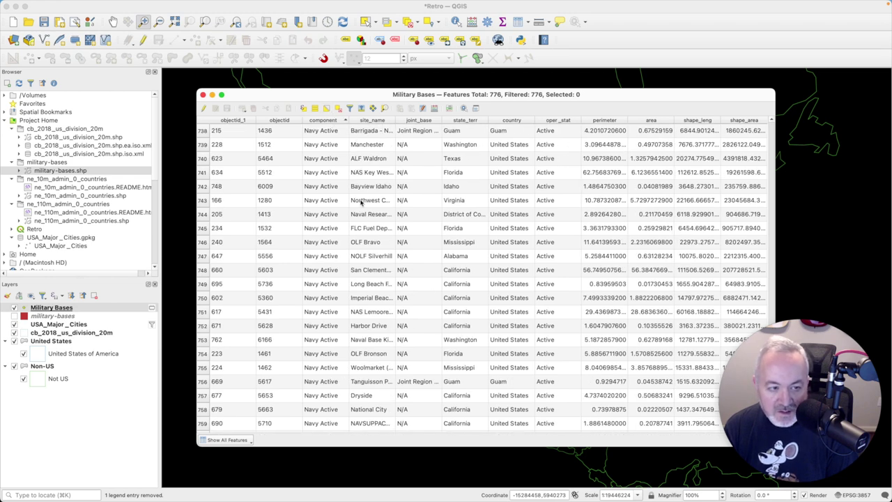
scroll(360, 201, "up", 10)
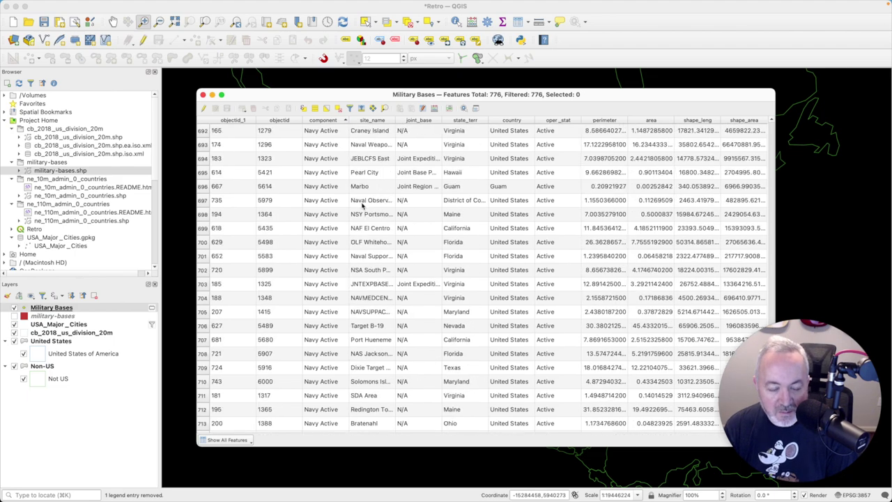
scroll(362, 204, "up", 20)
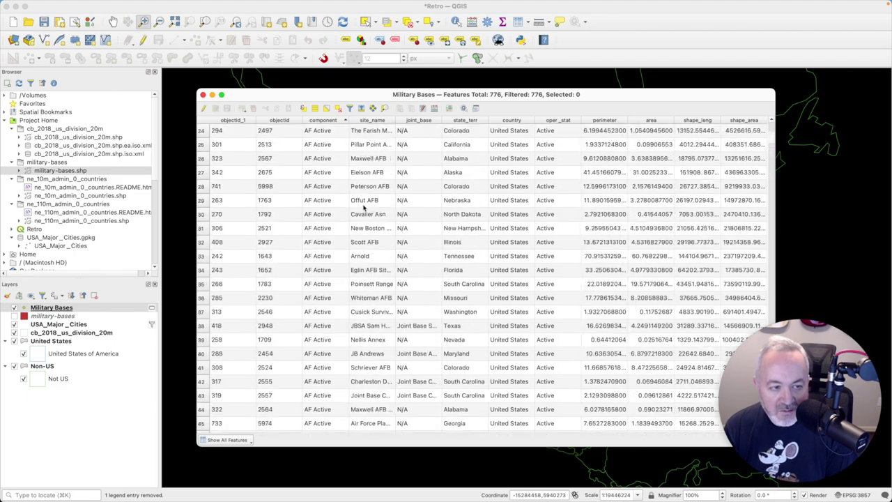
left_click(202, 94)
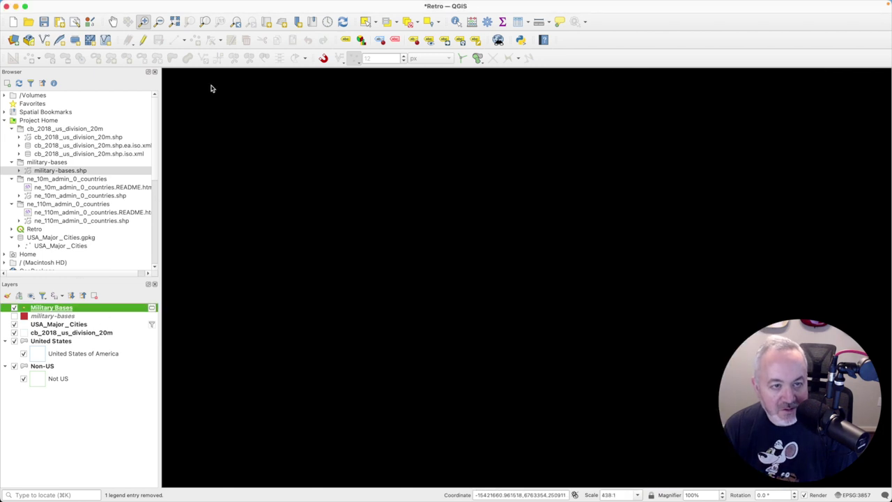
right_click(115, 308)
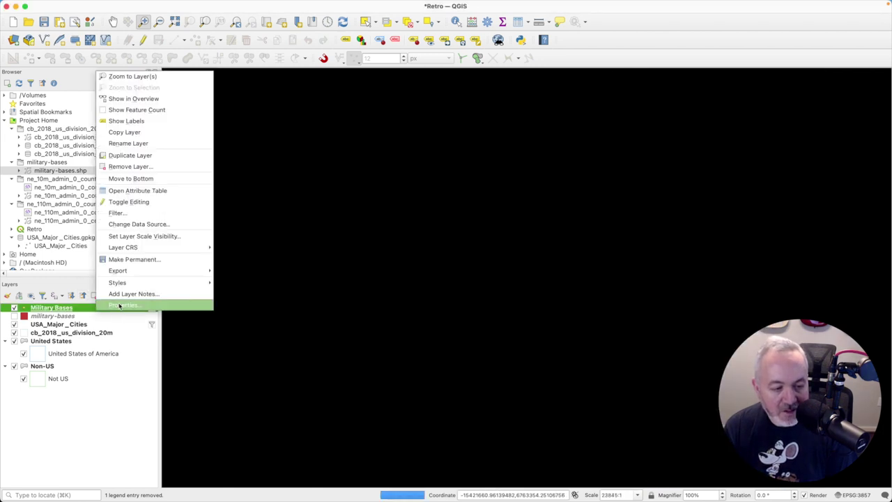
left_click(115, 213)
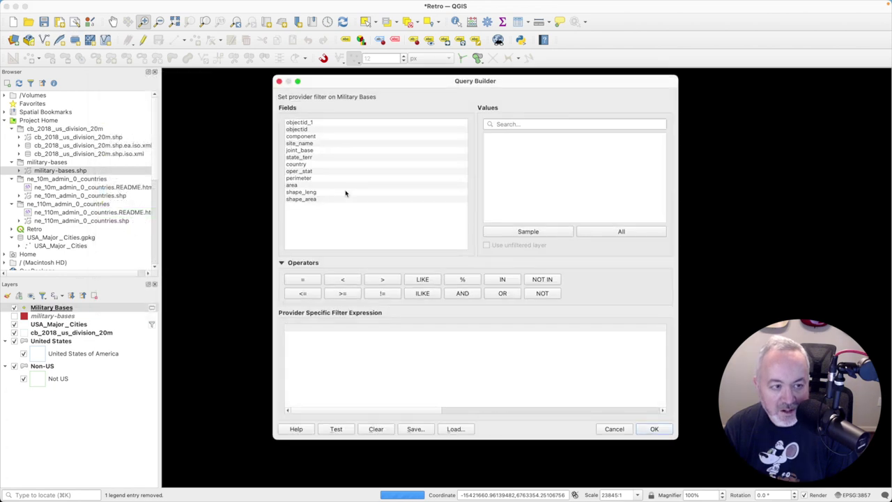
double_click(314, 137)
left_click(617, 233)
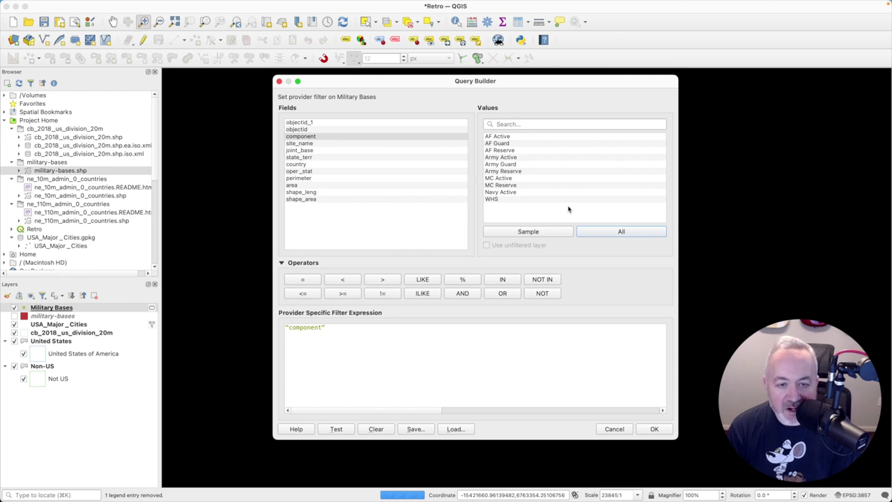
left_click(614, 429)
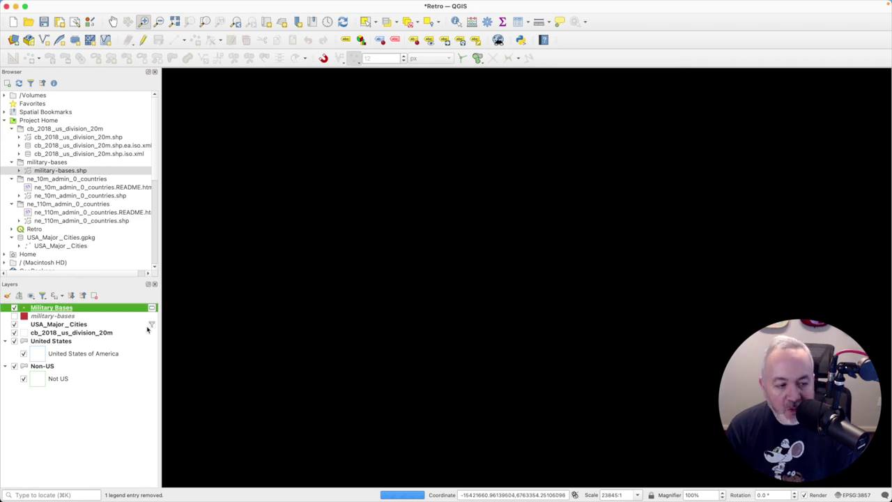
Style the Military Bases layer with categorized symbols classified by the component field, using random colors
double_click(72, 307)
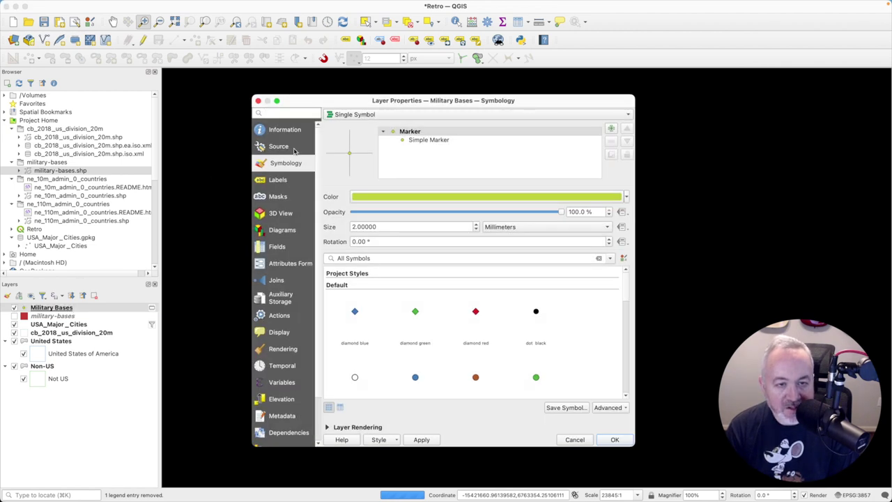
left_click(343, 115)
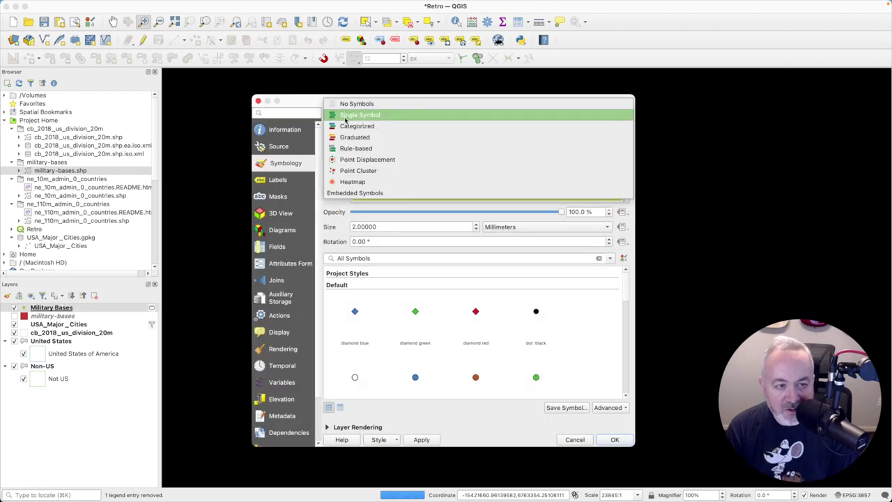
left_click(364, 126)
left_click(606, 128)
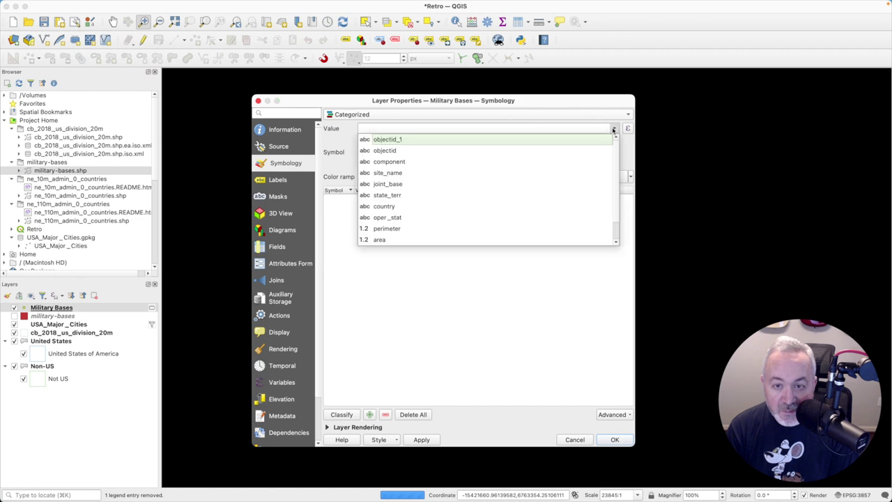
left_click(386, 162)
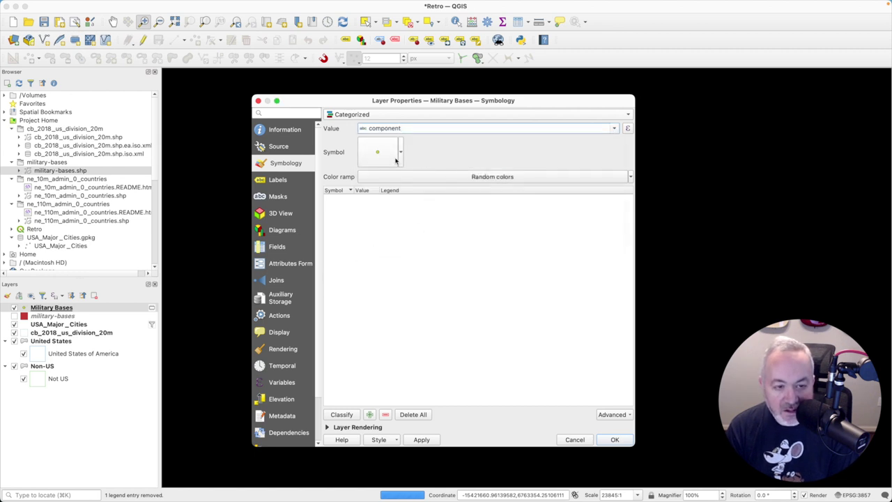
left_click(340, 414)
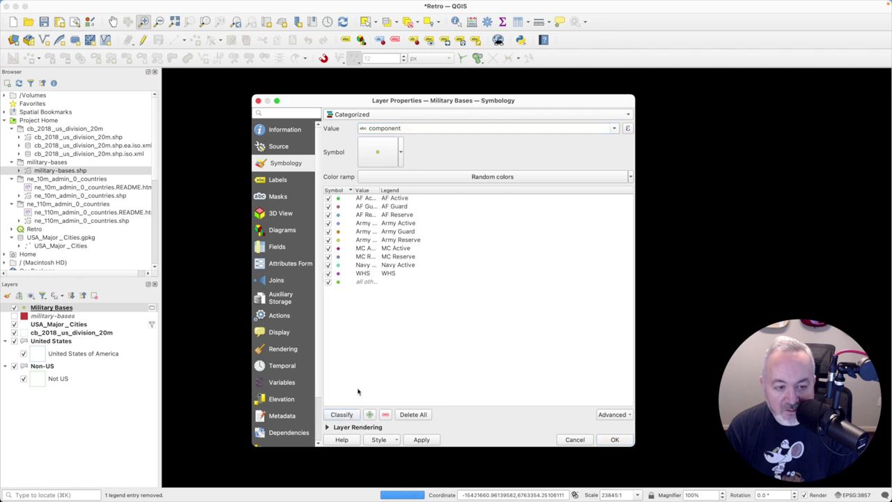
left_click_drag(420, 102, 446, 93)
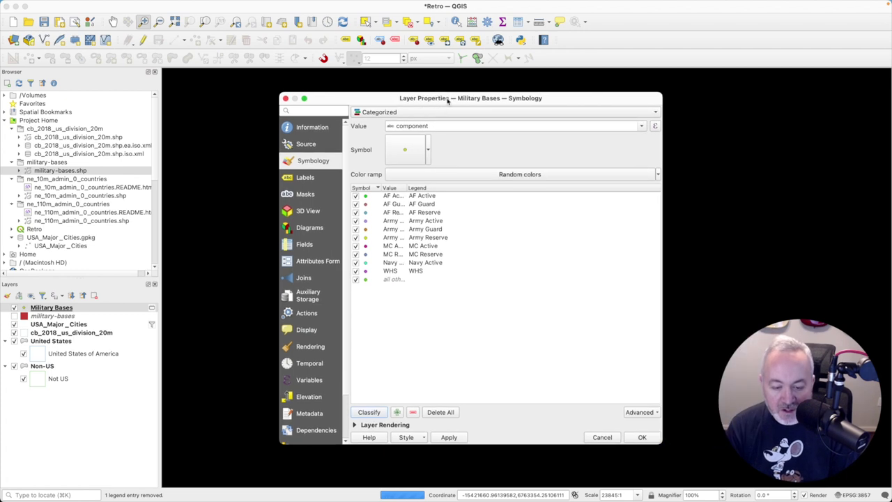
left_click(639, 437)
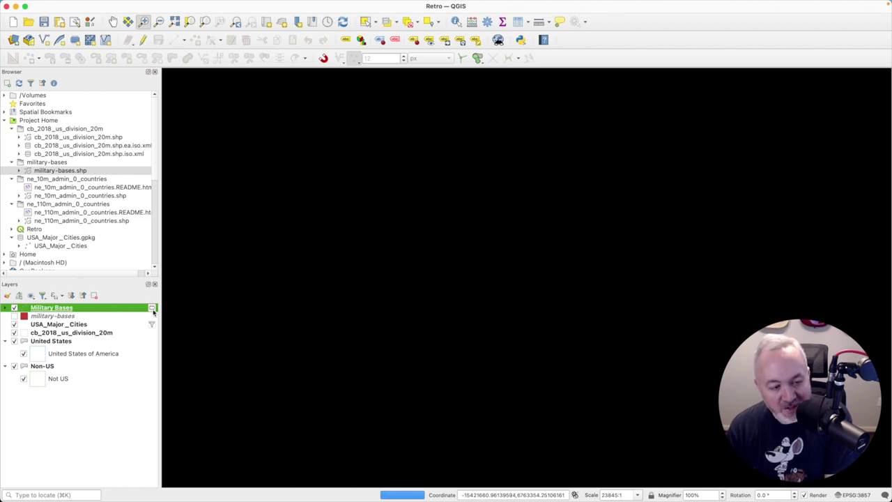
Make the temporary Military Bases layer permanent as a GeoPackage named "Military Bases" in the Day 11 - Retro folder
mouse_move(153, 312)
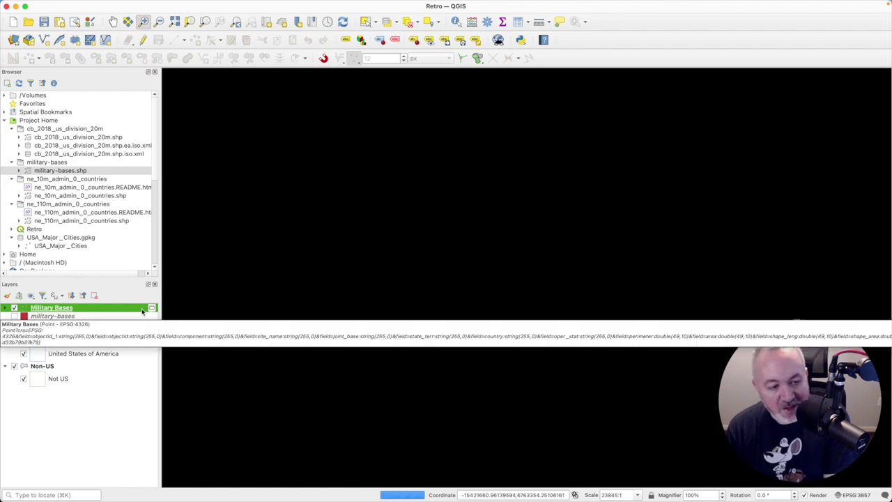
left_click(151, 311)
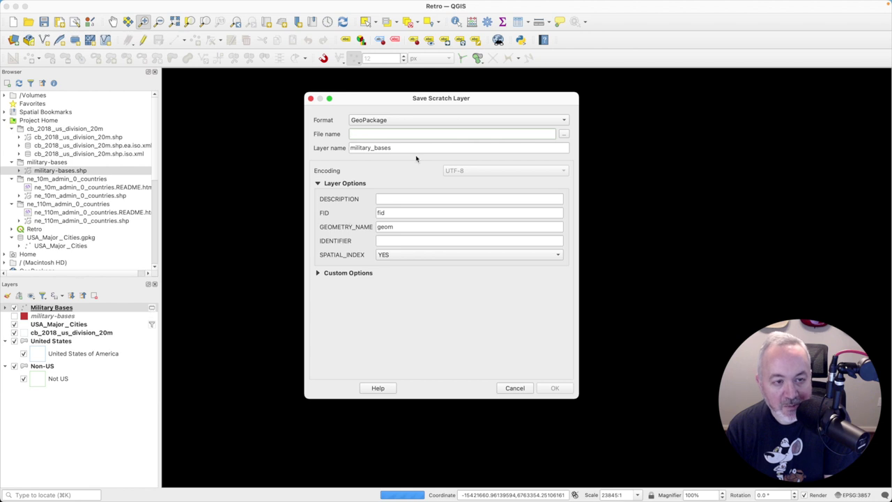
left_click(565, 135)
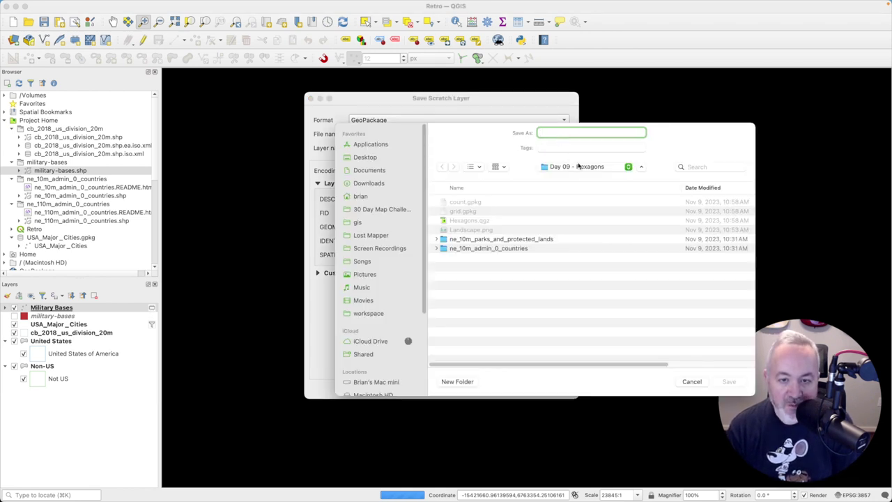
left_click(584, 169)
left_click(583, 177)
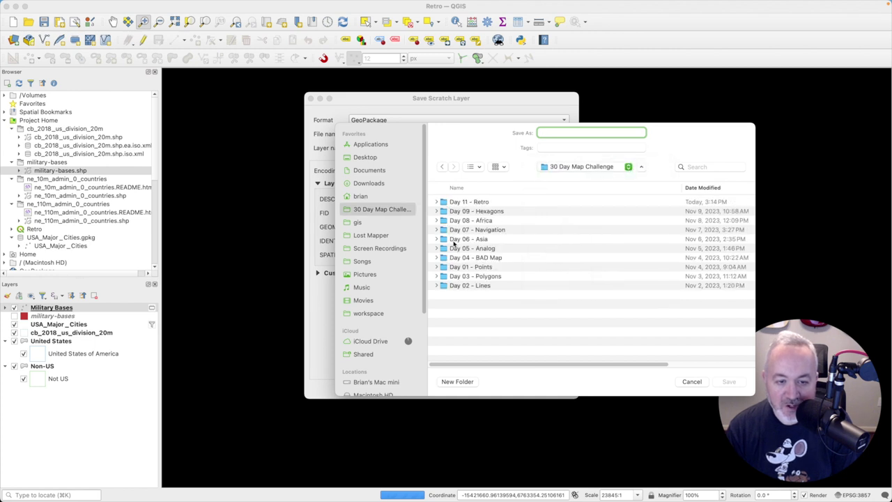
double_click(479, 202)
left_click(576, 133)
type("Milit")
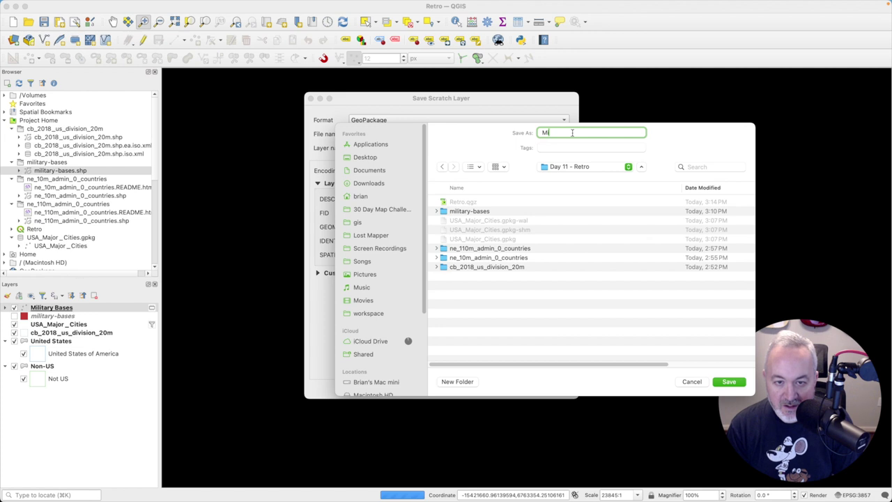
type("ary Bases")
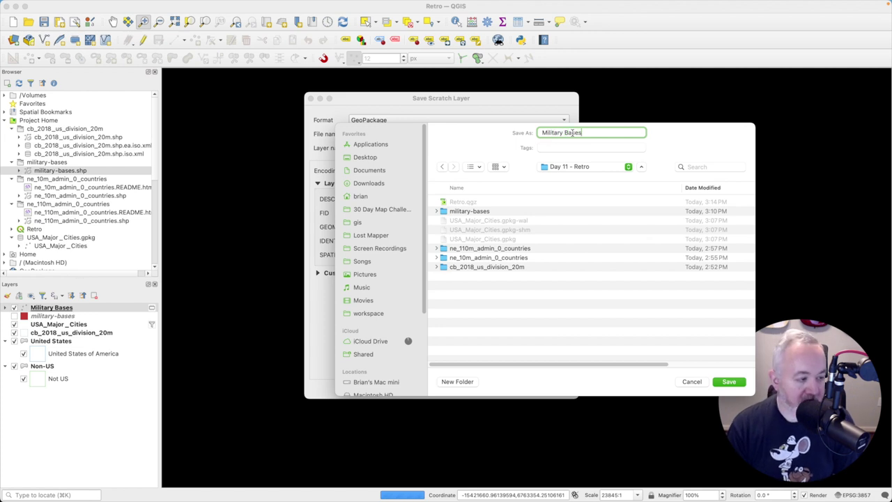
left_click(728, 382)
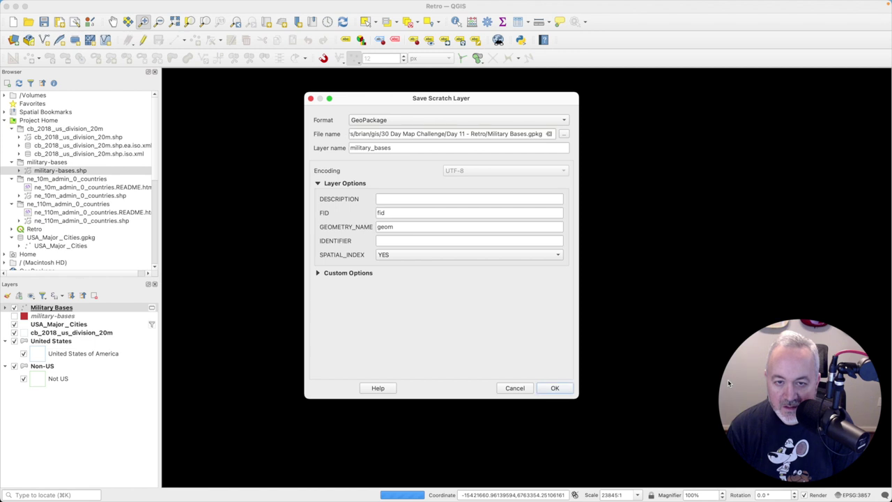
left_click(560, 388)
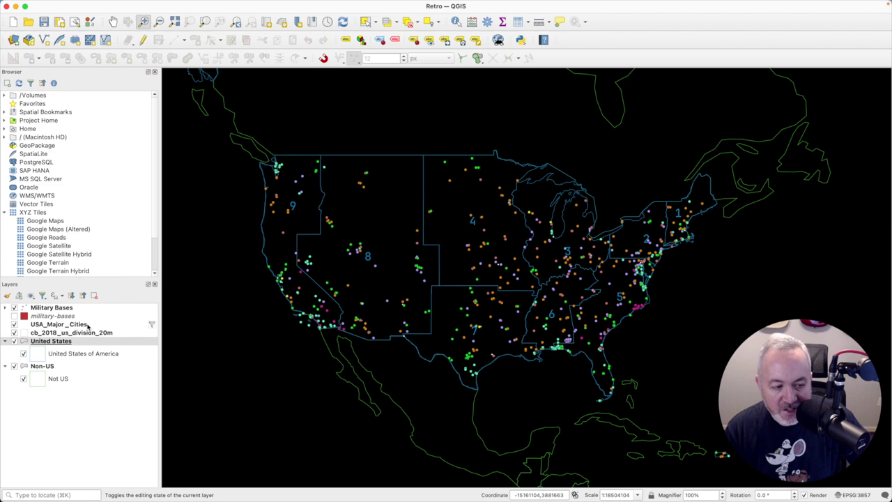
Hide the AF Guard, AF Reserve, Army Guard, Army Reserve, MC Reserve and WHS categories of the Military Bases layer
left_click(73, 308)
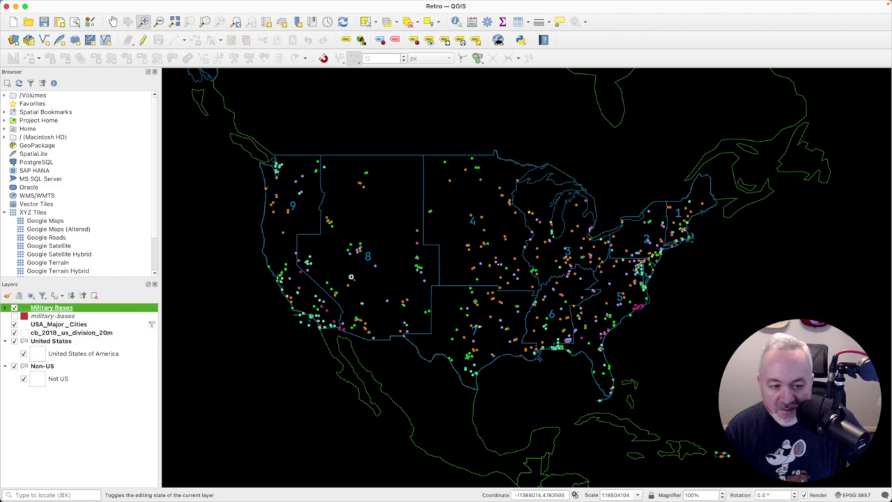
double_click(88, 308)
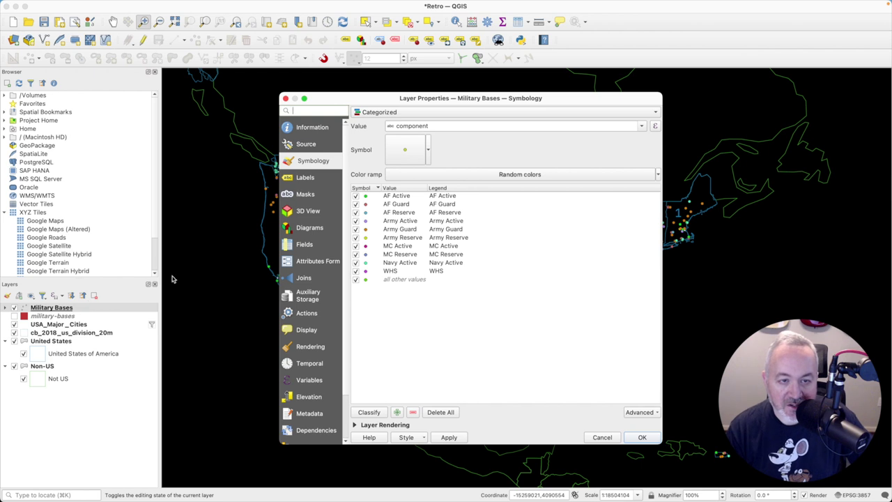
left_click_drag(427, 100, 586, 91)
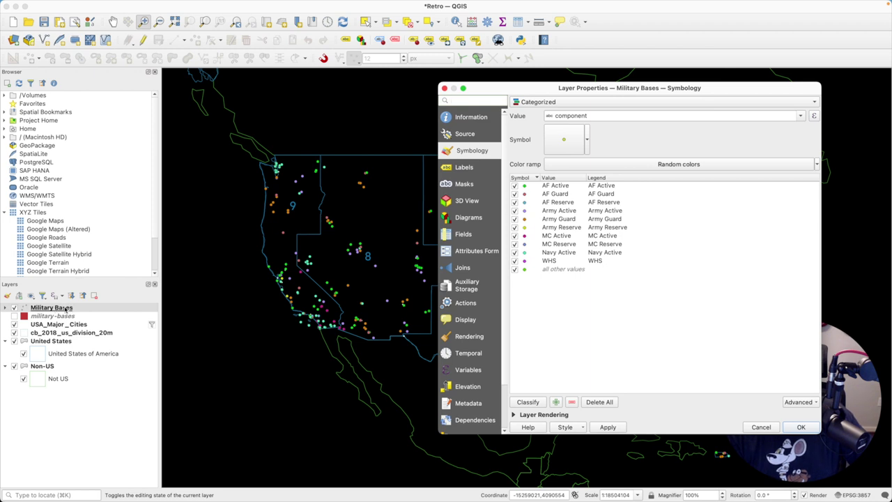
left_click_drag(501, 93, 296, 92)
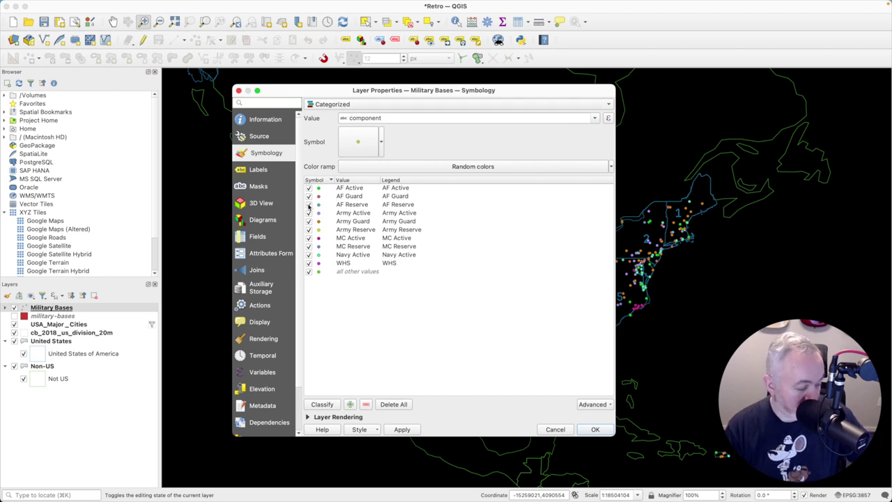
left_click(310, 197)
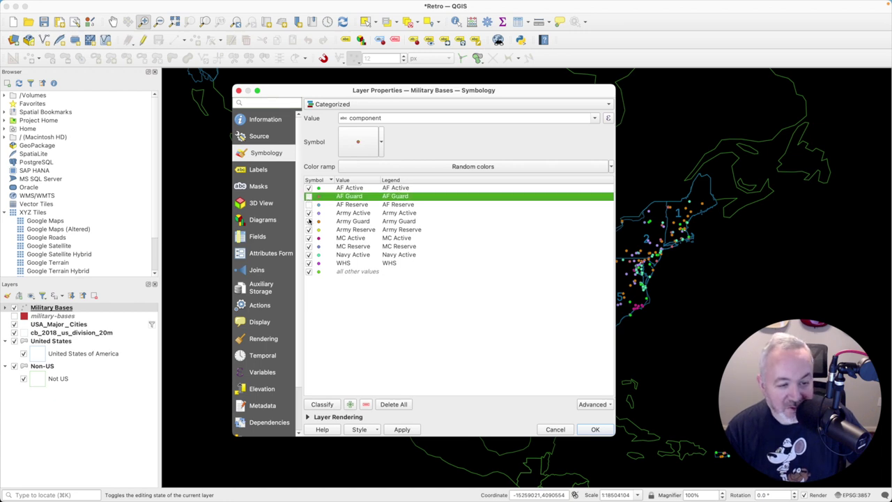
left_click(309, 229)
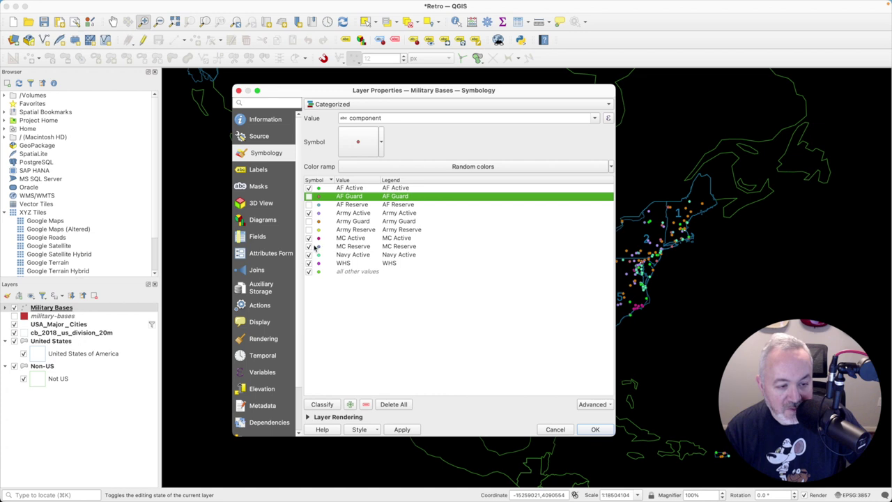
left_click(309, 247)
left_click(309, 262)
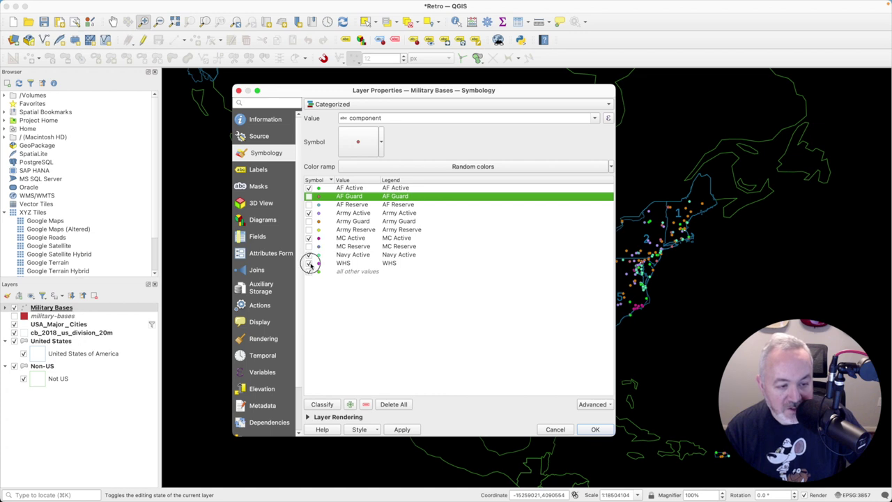
left_click(596, 429)
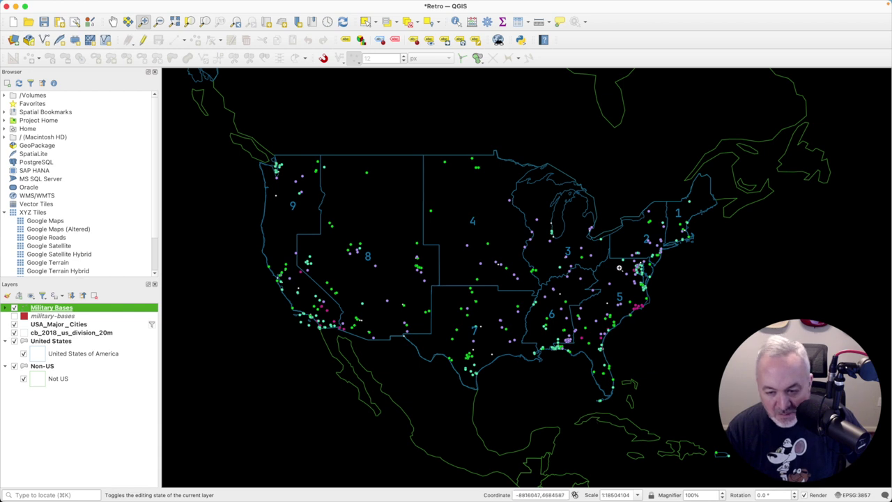
Hide the MC Active and all other values categories in the Military Bases symbology
double_click(75, 309)
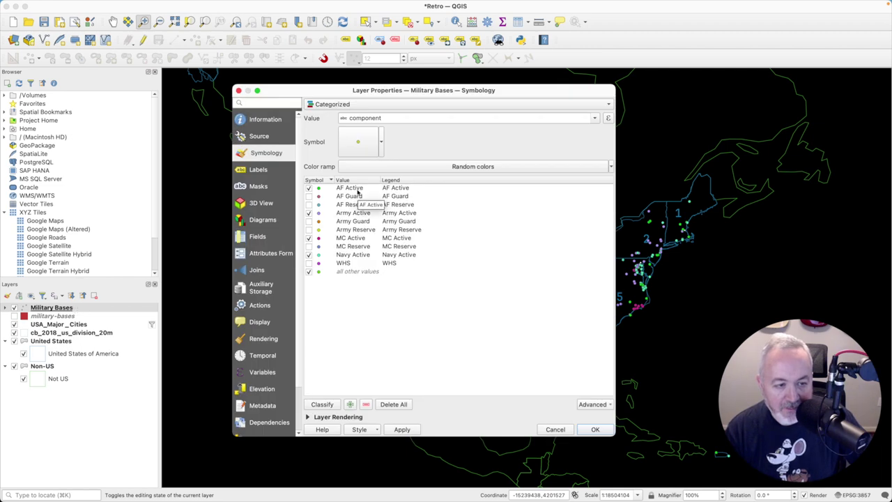
left_click(308, 239)
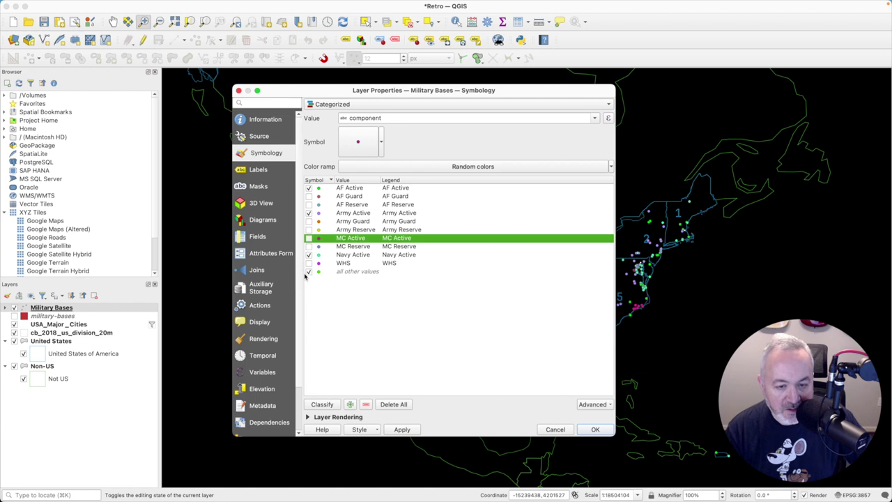
left_click(594, 429)
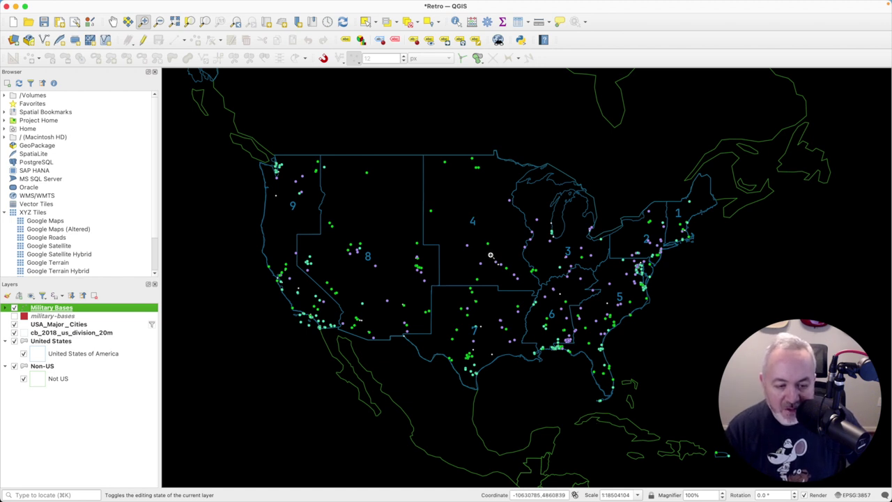
double_click(53, 309)
key("Escape")
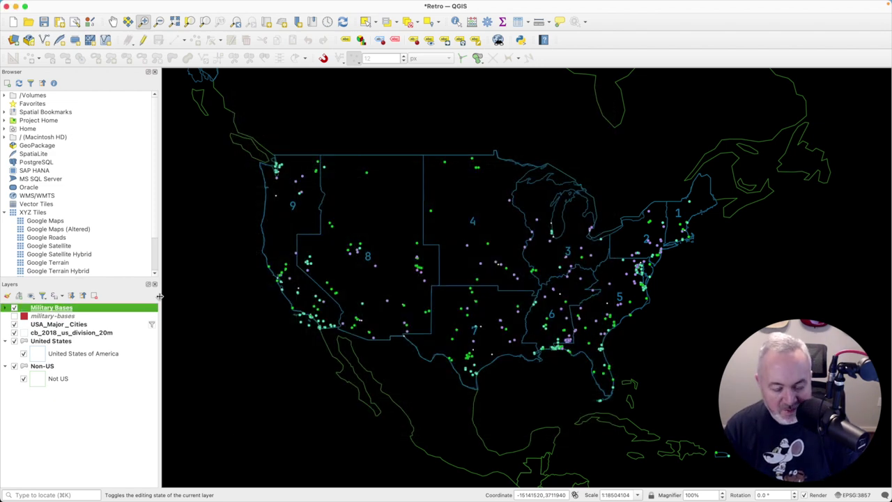
Sort the Military Bases attribute table by area in descending order, examine the records around row 50, and close the table
key("F6")
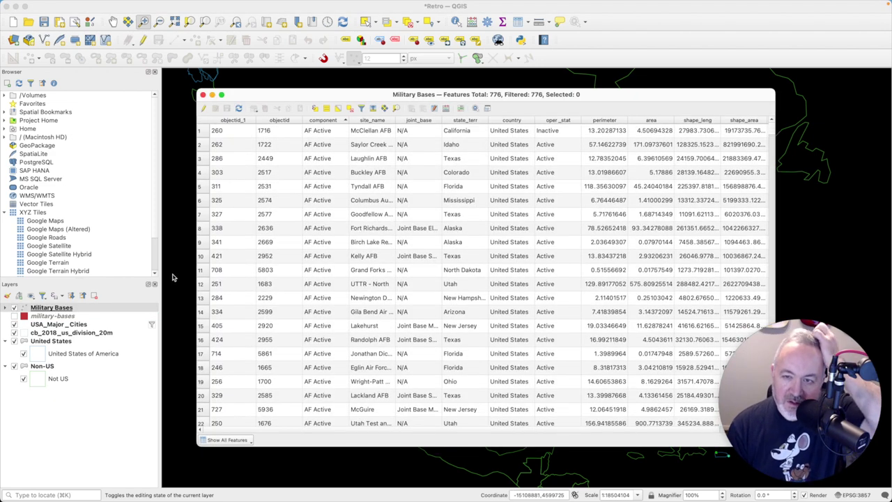
left_click(649, 120)
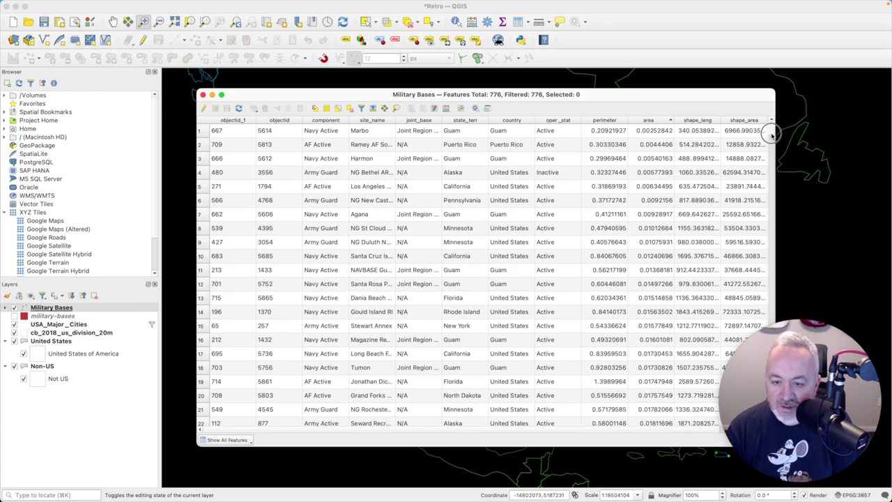
scroll(770, 146, "down", 12)
left_click_drag(770, 146, 767, 425)
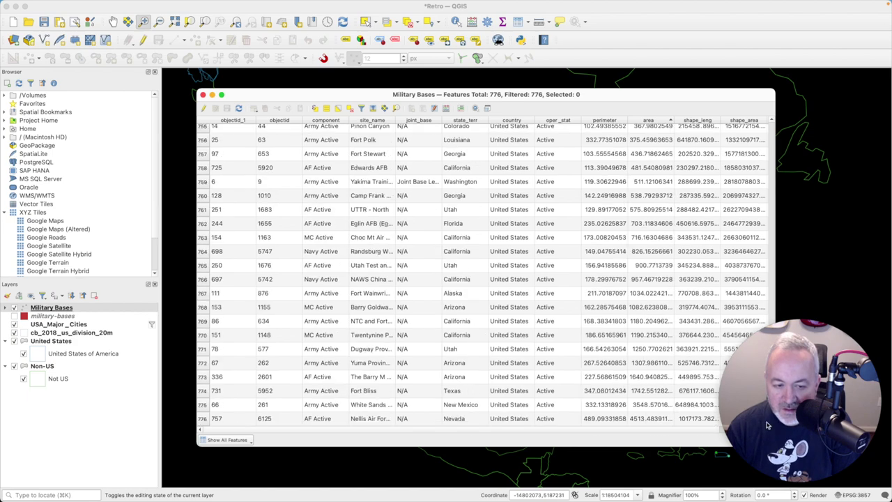
left_click(643, 120)
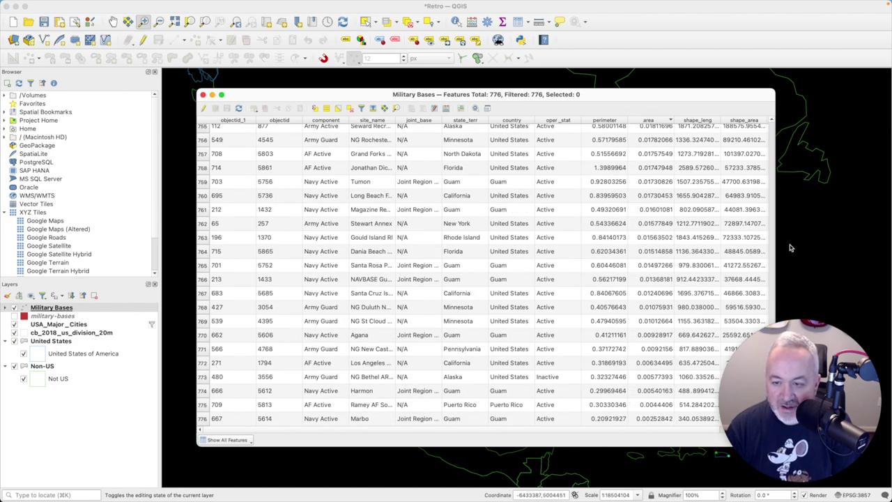
scroll(766, 240, "up", 20)
scroll(766, 240, "up", 20)
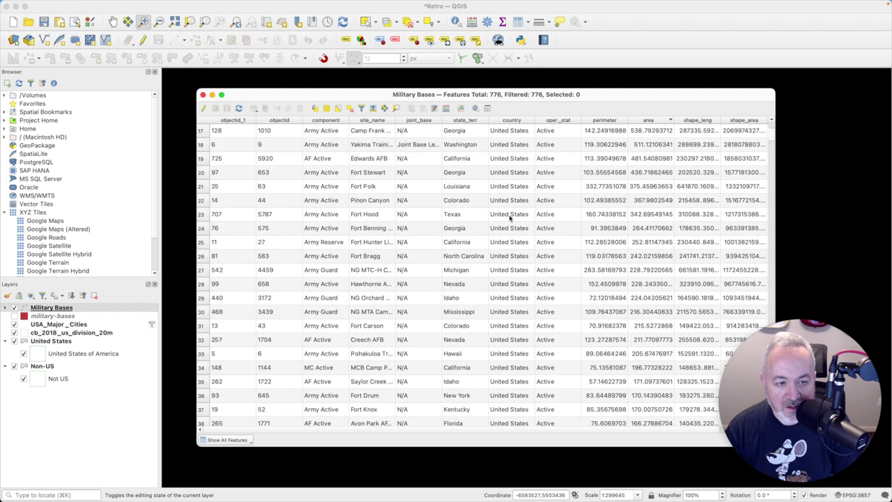
scroll(509, 218, "up", 10)
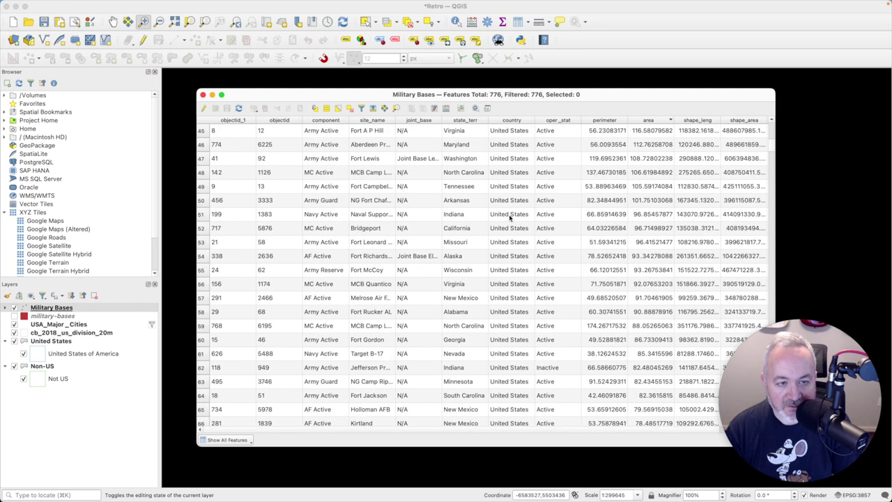
left_click(201, 215)
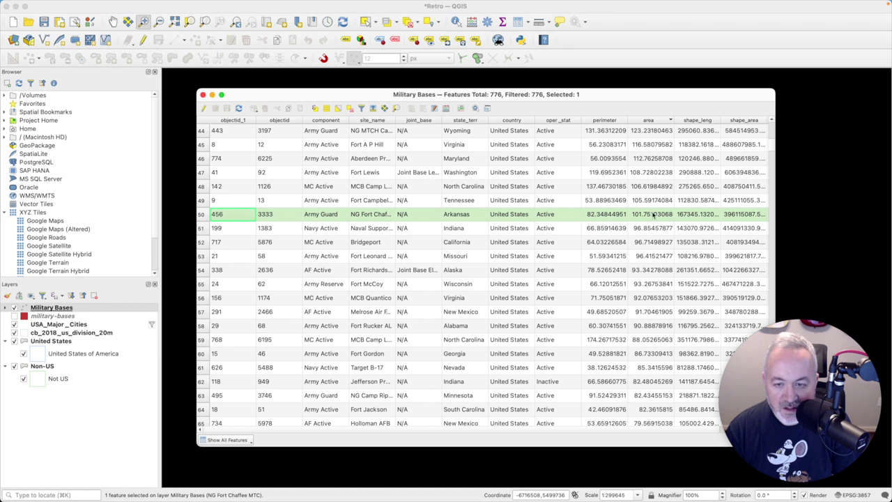
left_click(202, 94)
Filter the Military Bases layer with the expression "area" > 100, testing the query before applying it
right_click(106, 308)
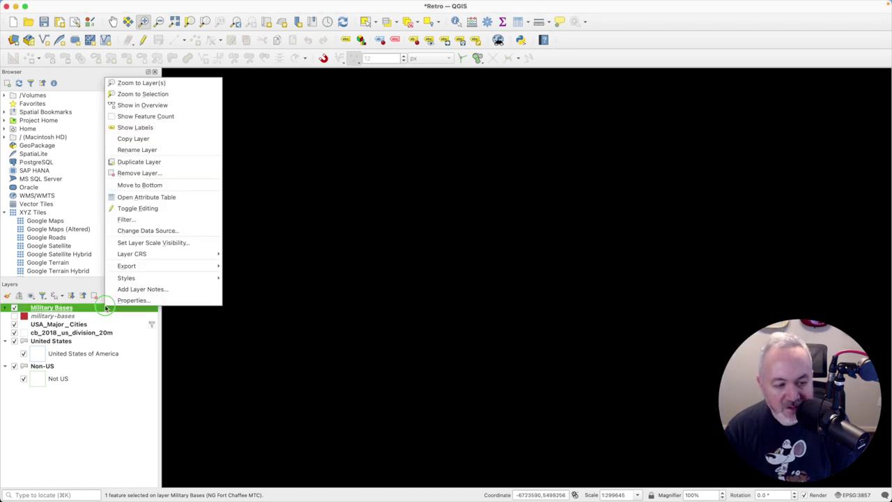
left_click(169, 222)
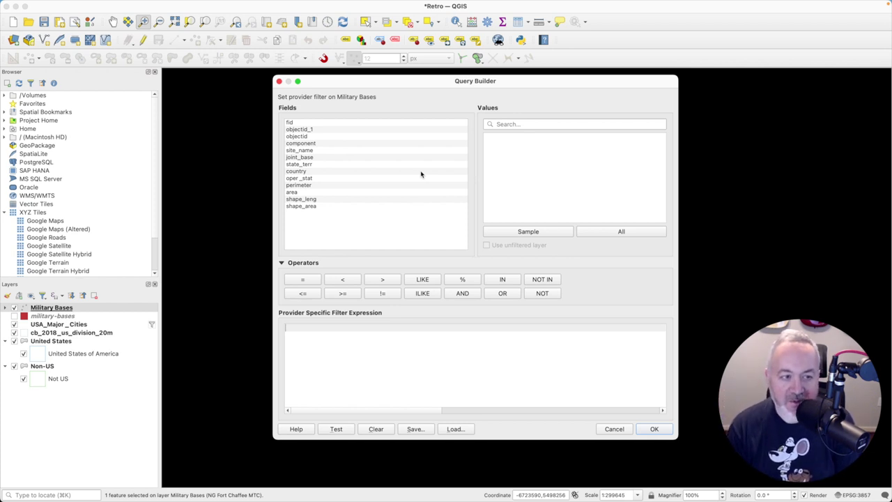
double_click(320, 194)
type("> 100")
left_click(337, 428)
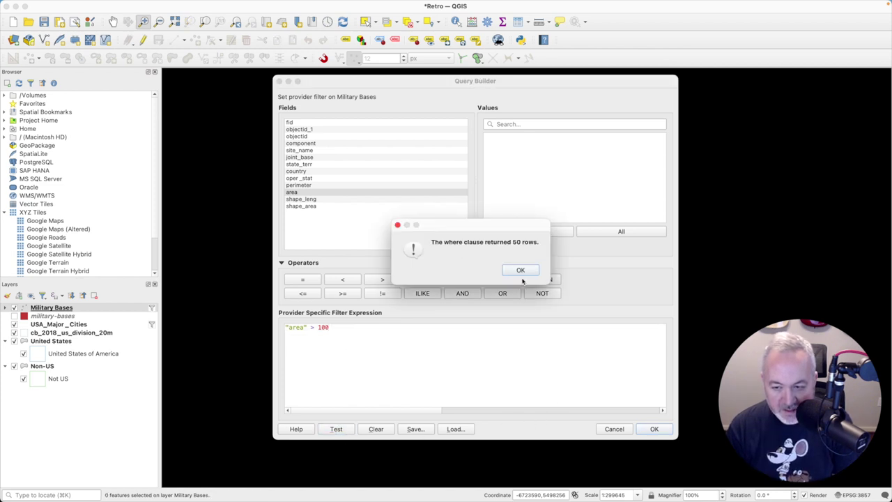
left_click(521, 271)
left_click(653, 429)
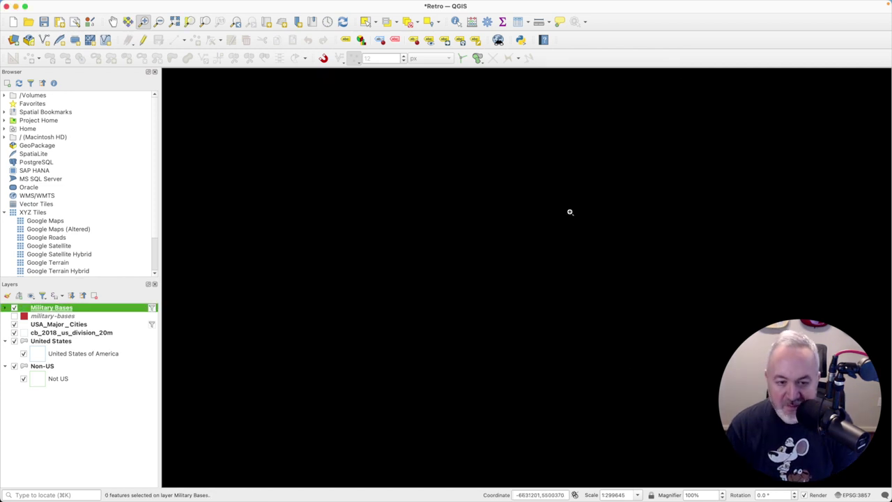
Zoom the map to the contiguous United States and save the extent as a project bookmark named "US"
right_click(89, 342)
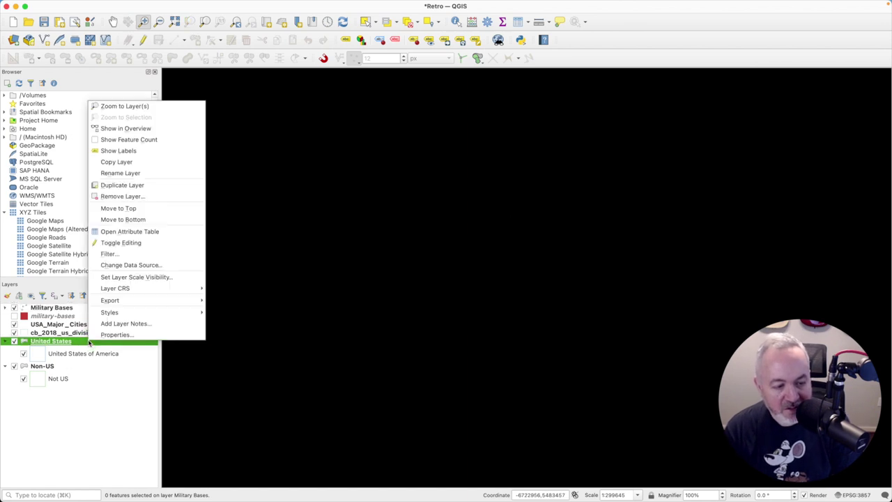
left_click(142, 112)
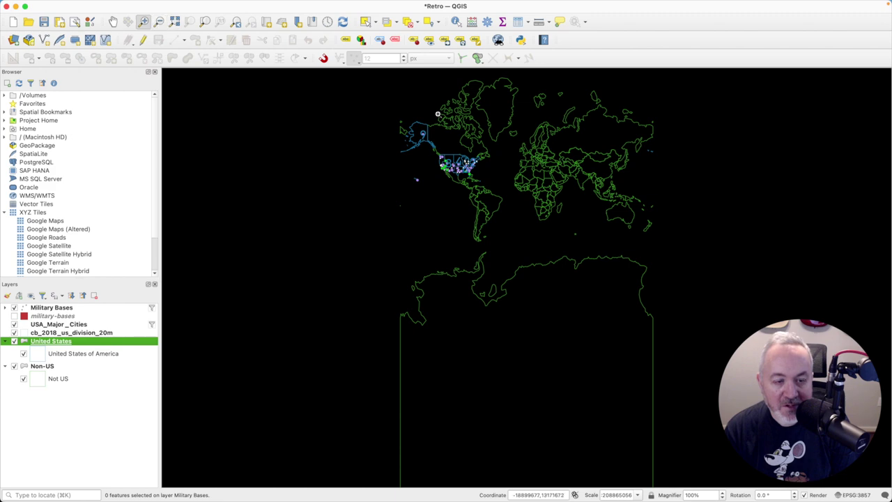
left_click_drag(425, 145, 494, 182)
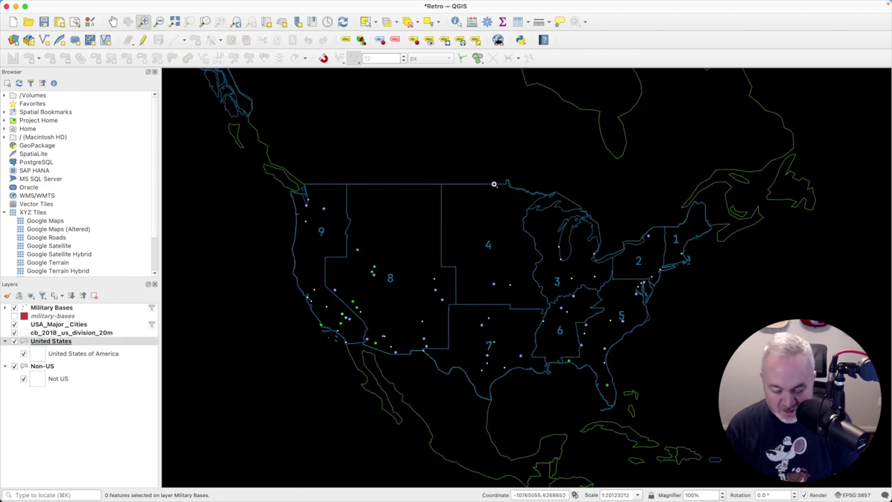
key("ctrl+b")
left_click_drag(388, 165, 276, 149)
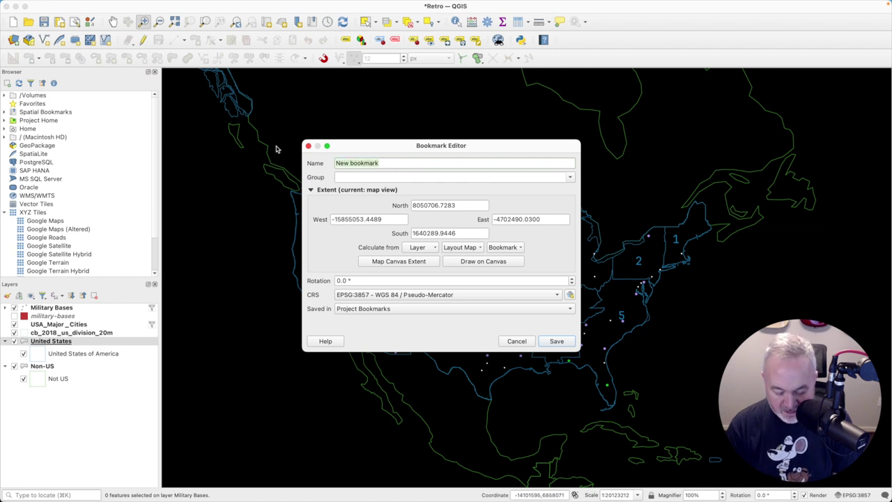
type("US")
key("Return")
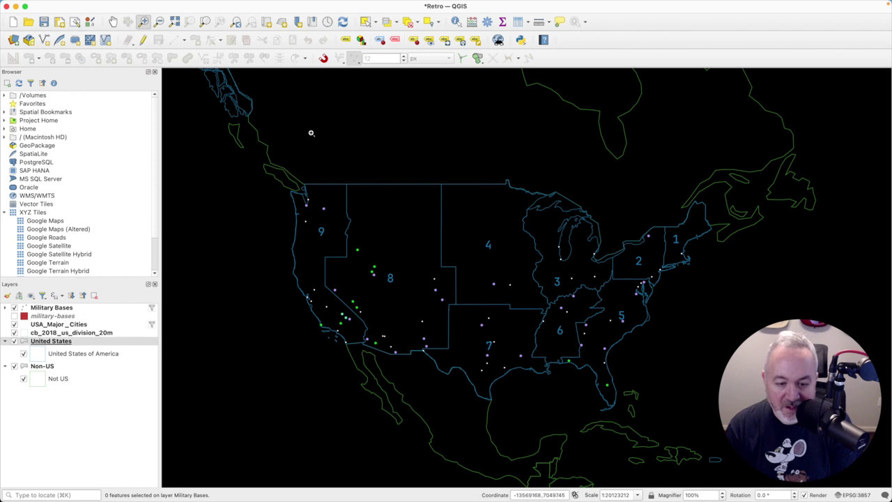
Switch to Safari, examine the base symbols on the wargamesmap.jpg reference image, and return to QGIS
key("super+Tab")
key("super+Tab")
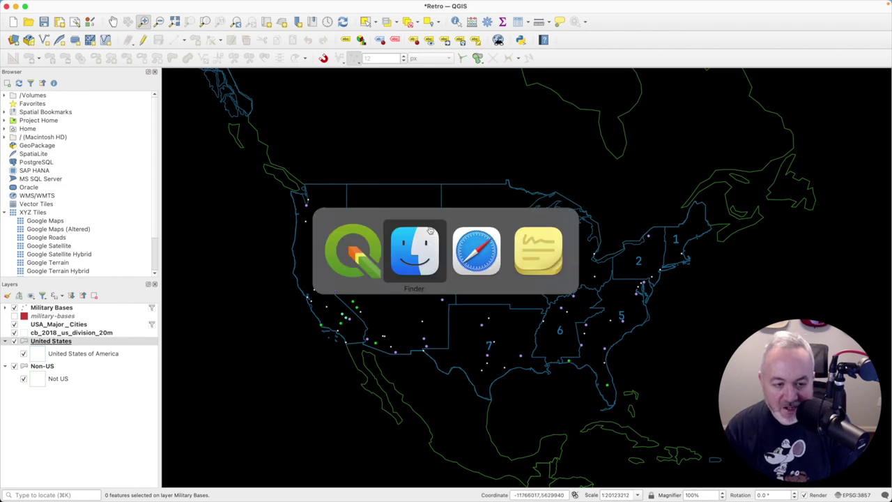
key("super+2")
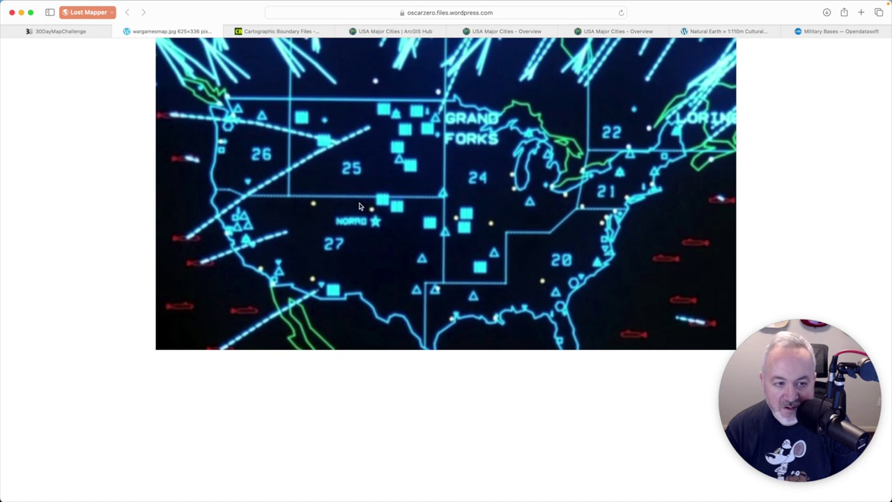
key("super+Tab")
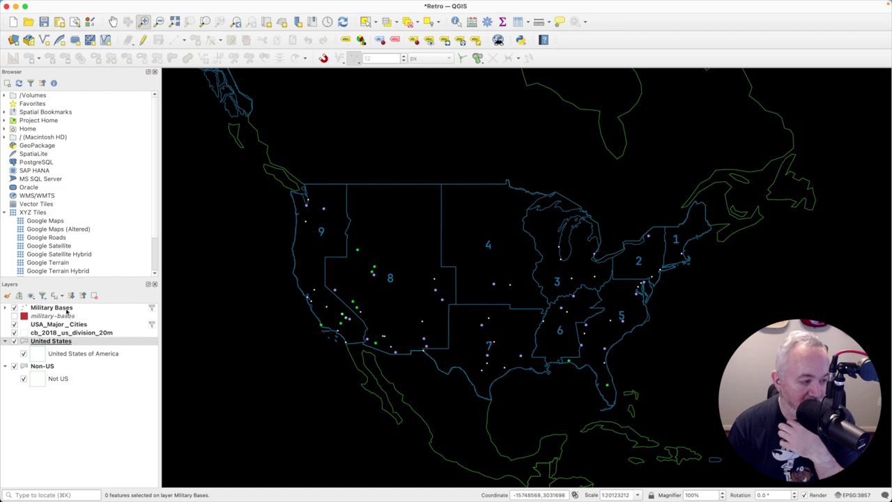
Open the AF Active category's marker in the Military Bases layer symbology and select its simple marker layer
left_click(68, 309)
double_click(68, 309)
left_click(363, 189)
left_click_drag(432, 90, 541, 89)
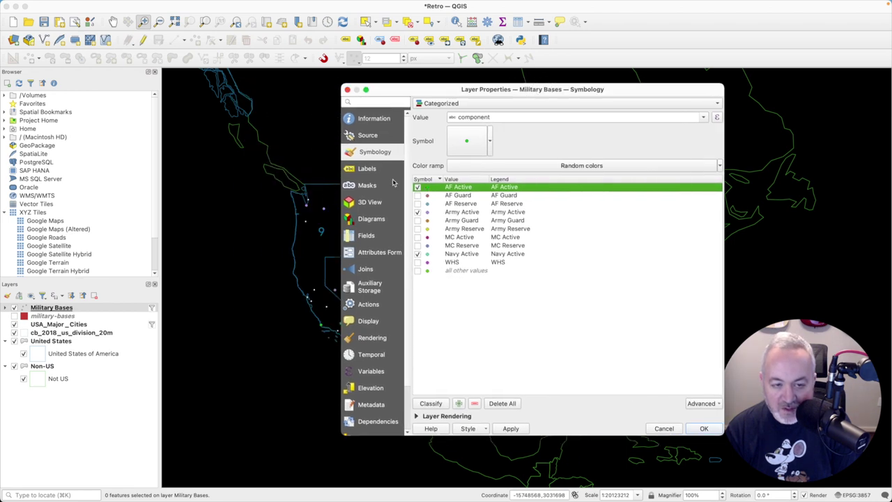
double_click(428, 190)
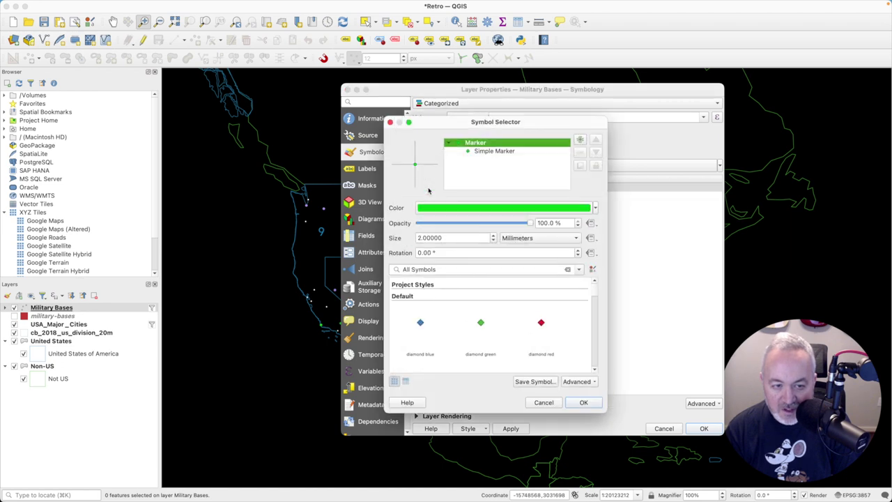
left_click(501, 151)
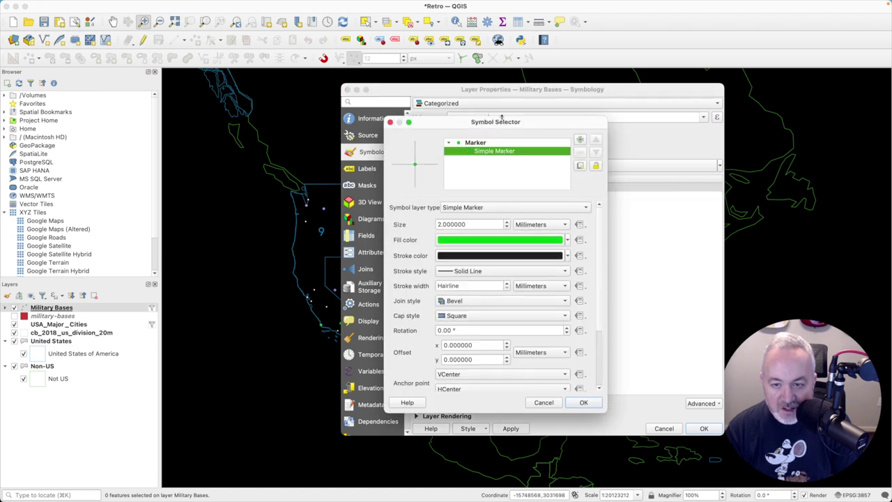
left_click_drag(502, 125, 438, 107)
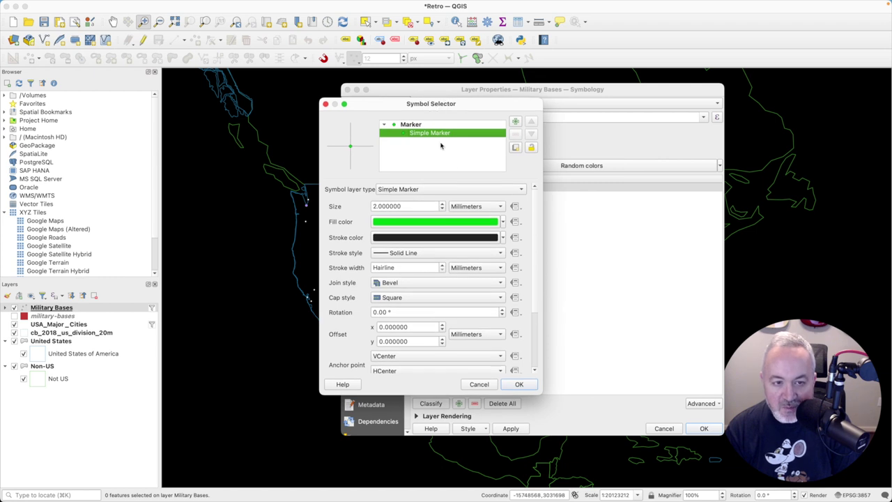
left_click(487, 188)
left_click(433, 203)
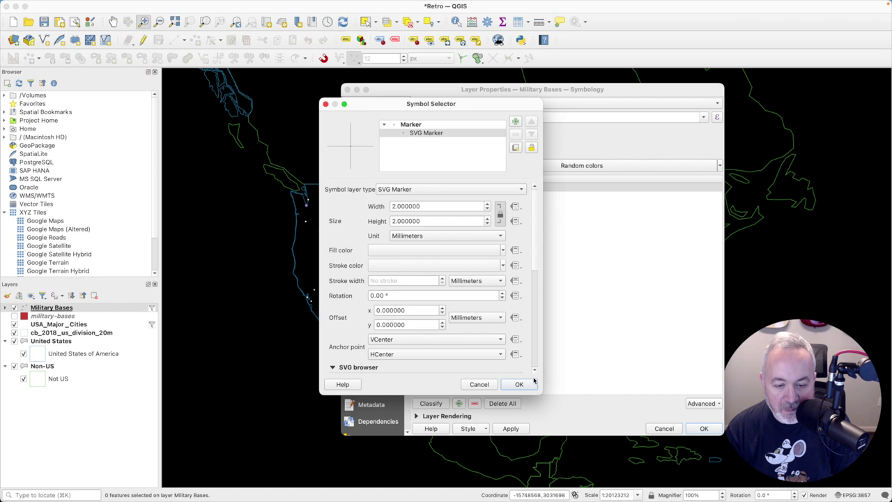
left_click_drag(537, 392, 711, 464)
left_click_drag(704, 342, 708, 446)
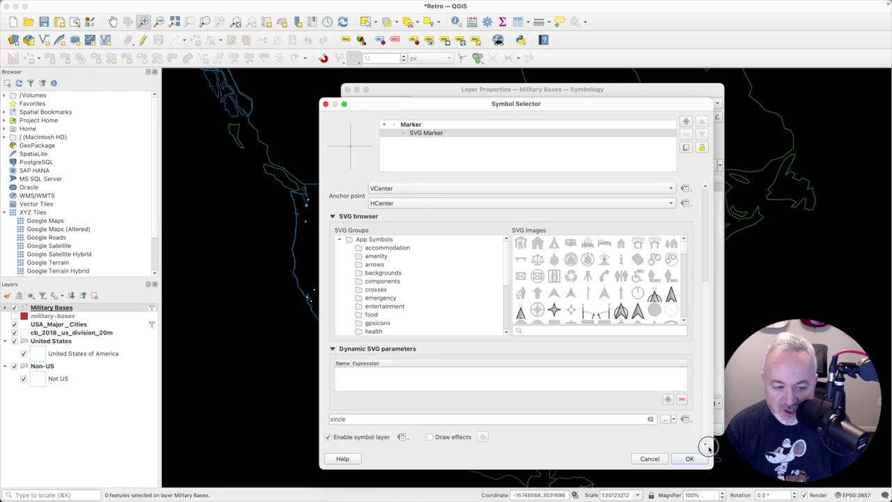
left_click_drag(684, 248, 683, 272)
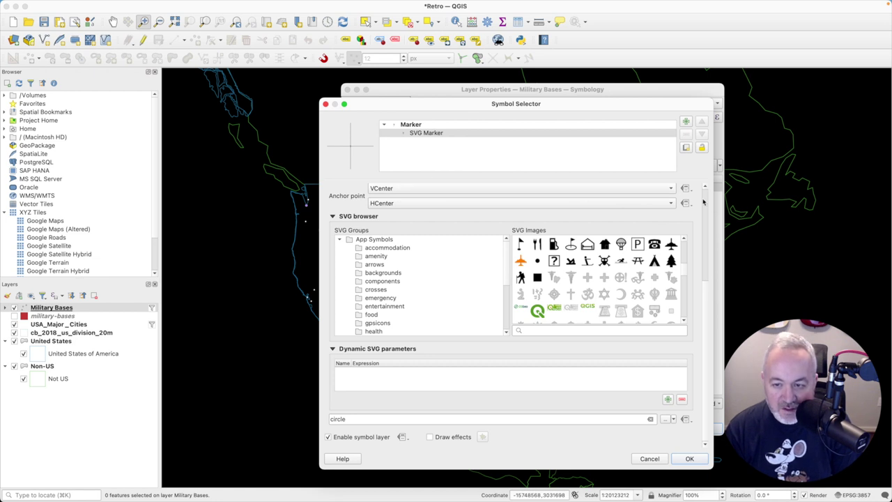
scroll(639, 201, "up", 5)
left_click(457, 191)
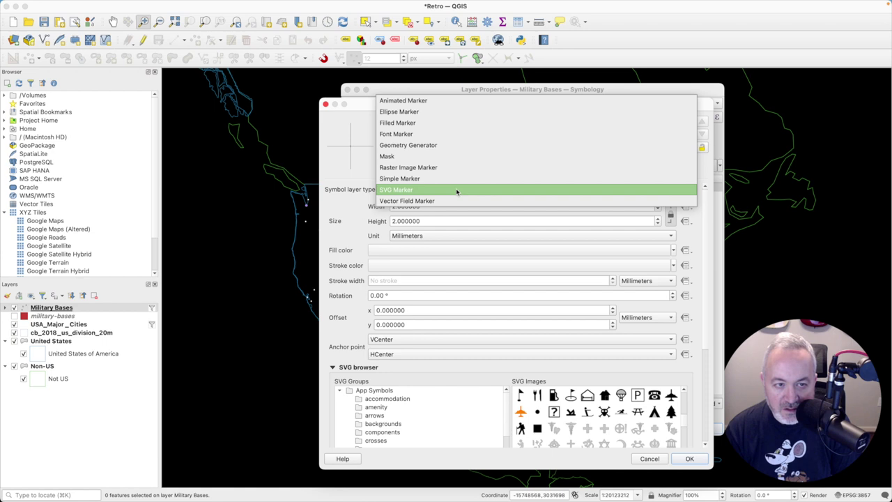
left_click(435, 178)
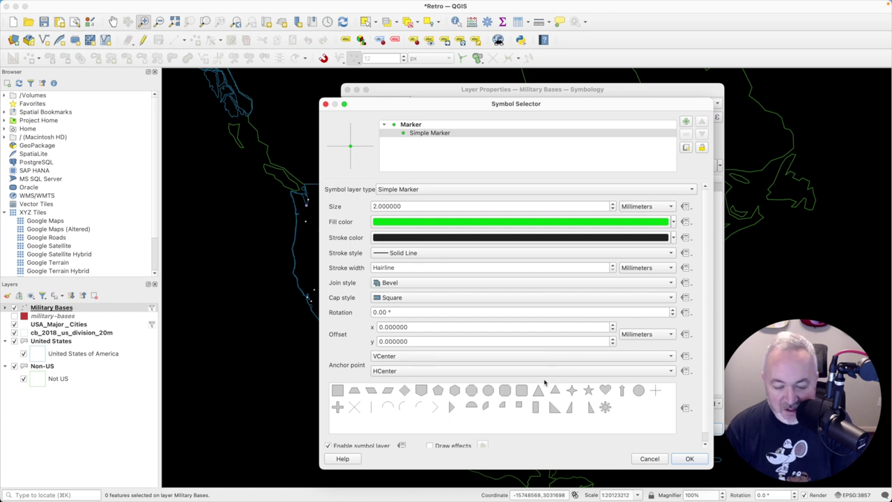
Make the AF Active marker a triangle with transparent fill and a blue stroke, and apply the layer symbology
left_click(539, 392)
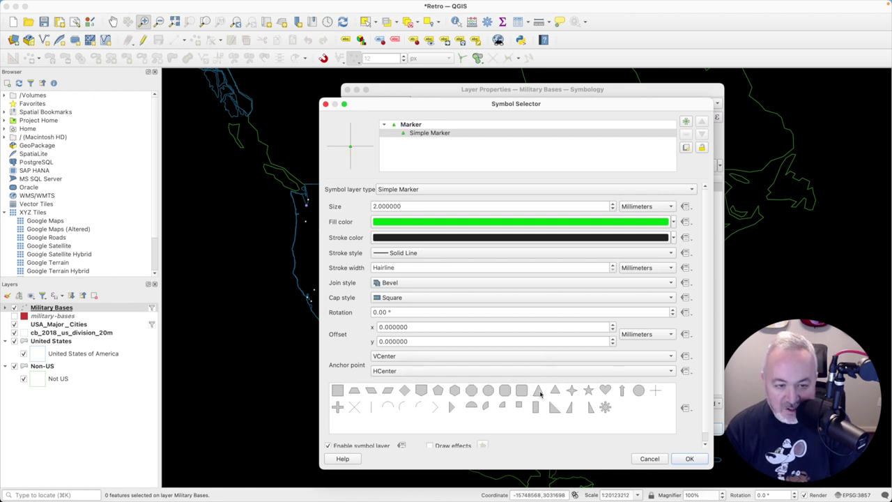
left_click(673, 222)
left_click(388, 233)
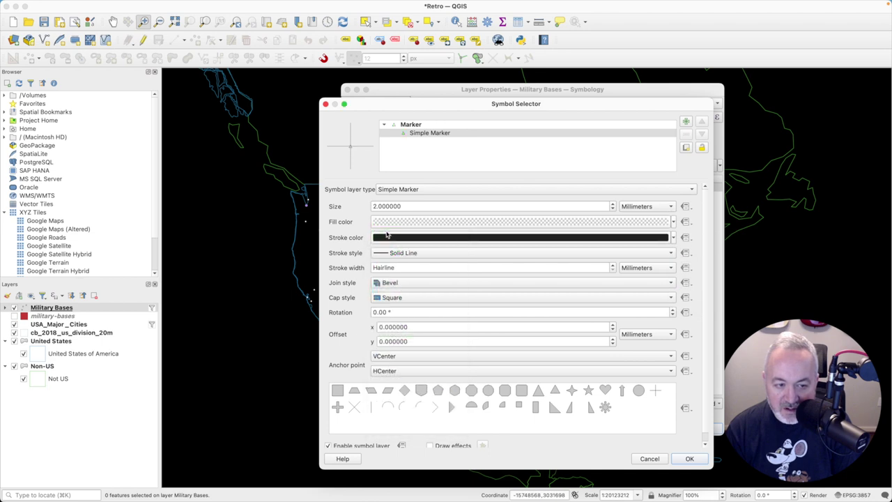
left_click(618, 237)
left_click(315, 249)
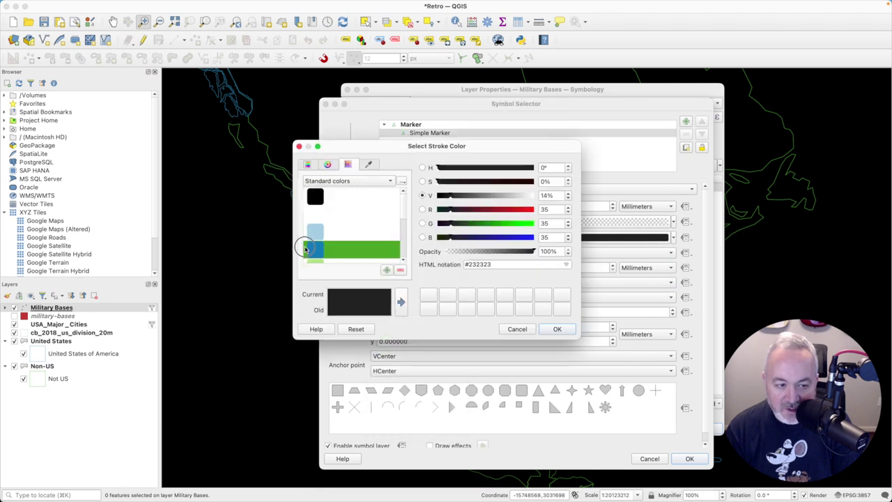
left_click(558, 329)
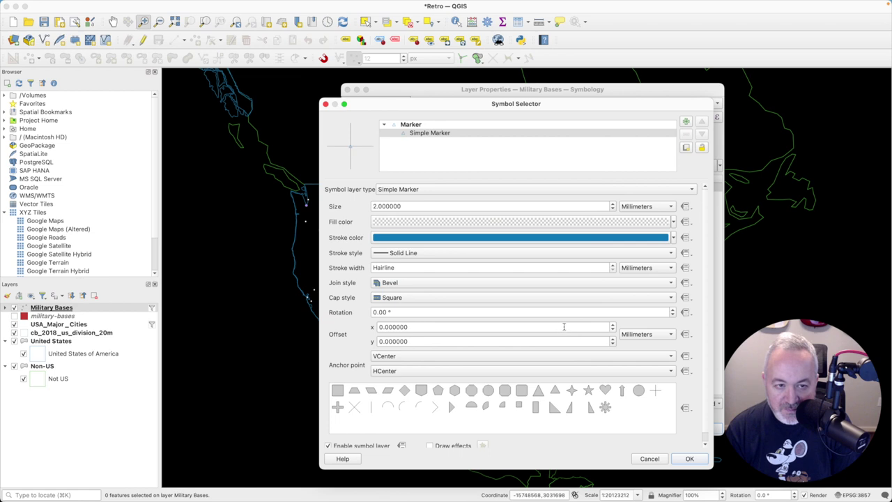
left_click(689, 458)
left_click(701, 483)
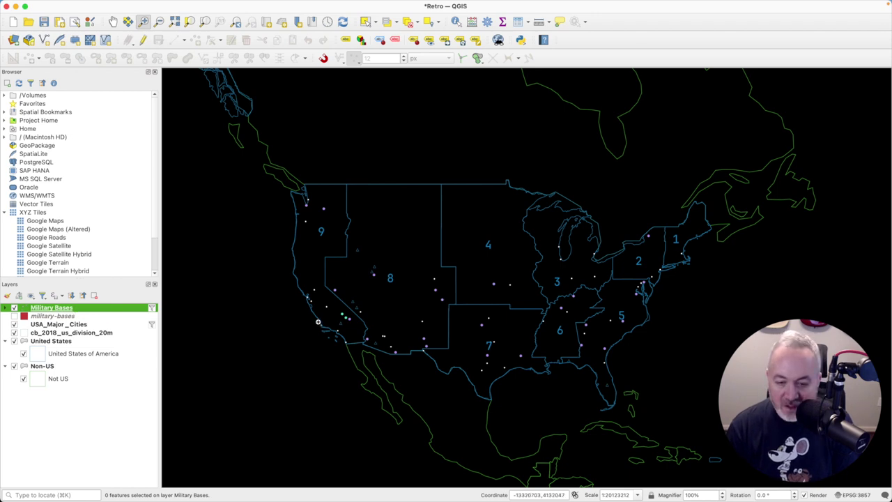
Show the Layer Styling panel for Military Bases and set the AF Active symbol size to 3 mm
key("F7")
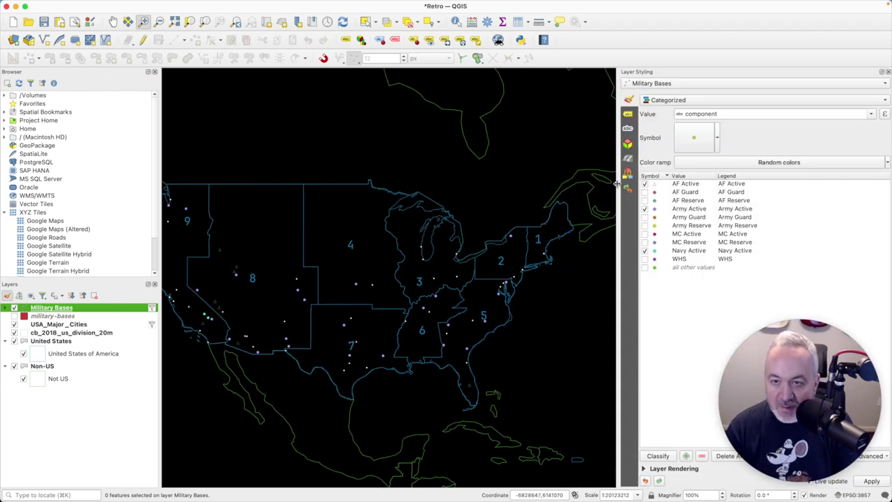
left_click_drag(618, 184, 723, 186)
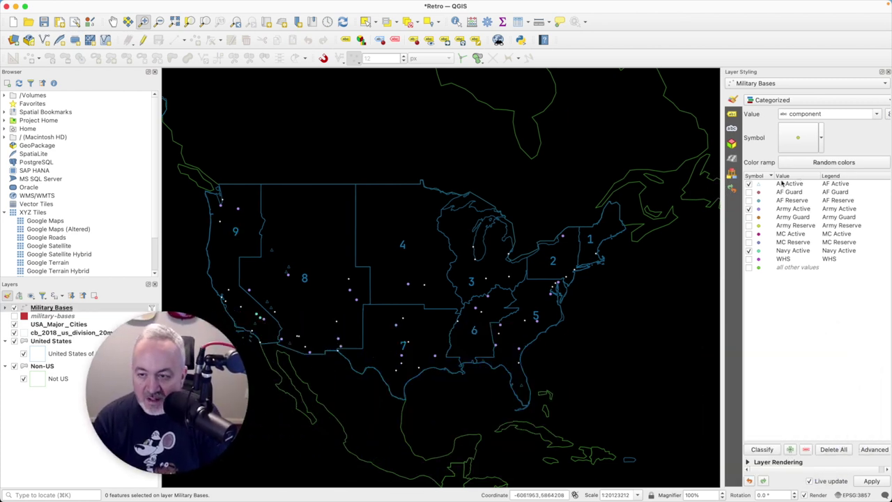
left_click(759, 185)
double_click(760, 186)
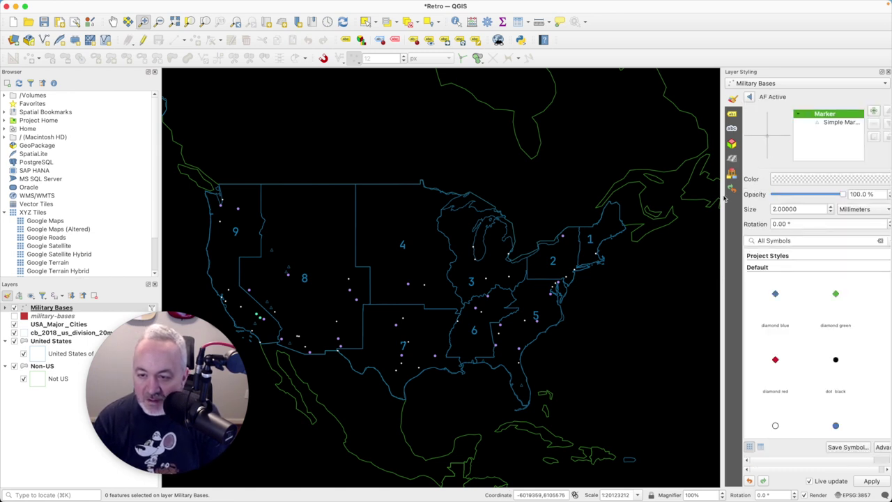
left_click_drag(721, 197, 666, 197)
double_click(745, 209)
type("3")
key("Return")
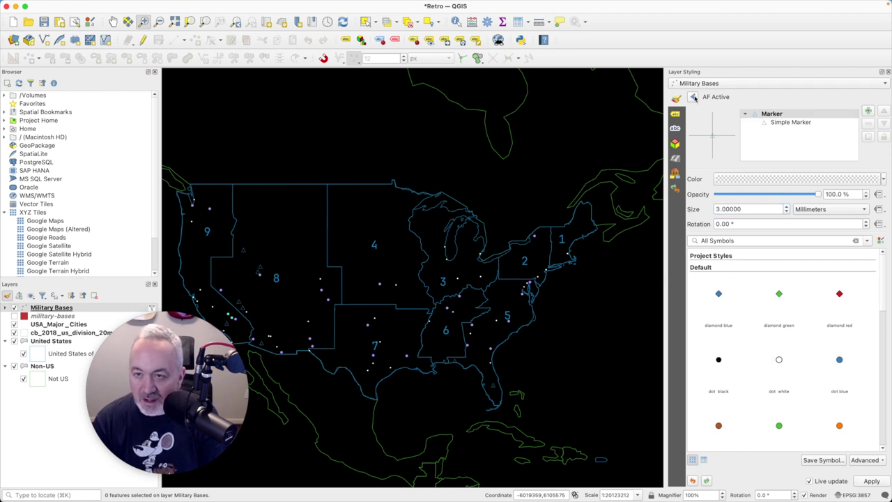
left_click(692, 98)
Make the Army Active marker a hexagon with transparent fill and the blue stroke color #1f78b4
left_click(706, 208)
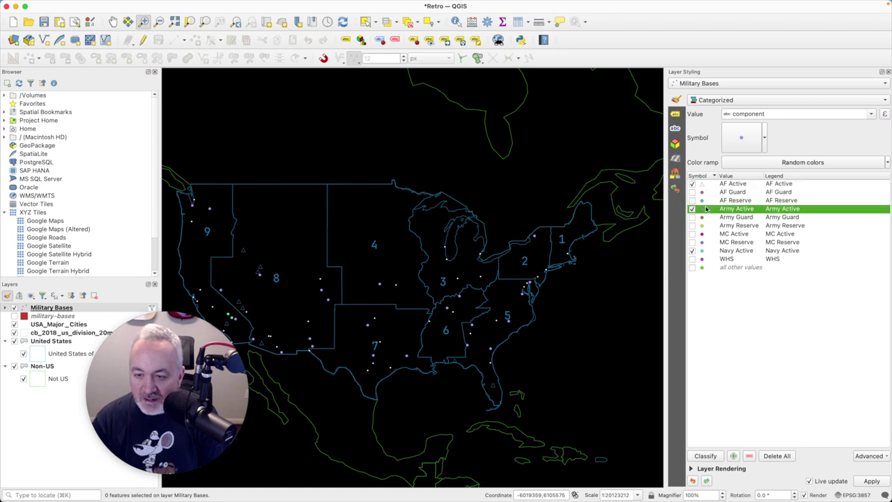
double_click(705, 209)
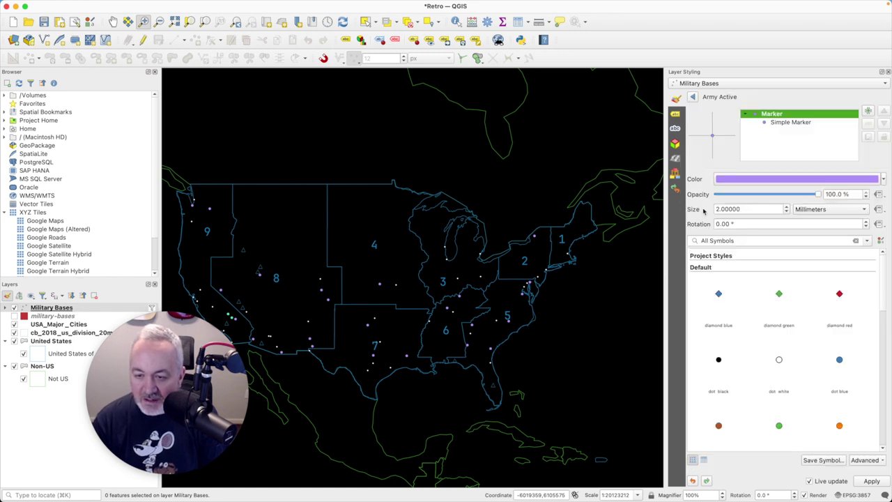
left_click(789, 122)
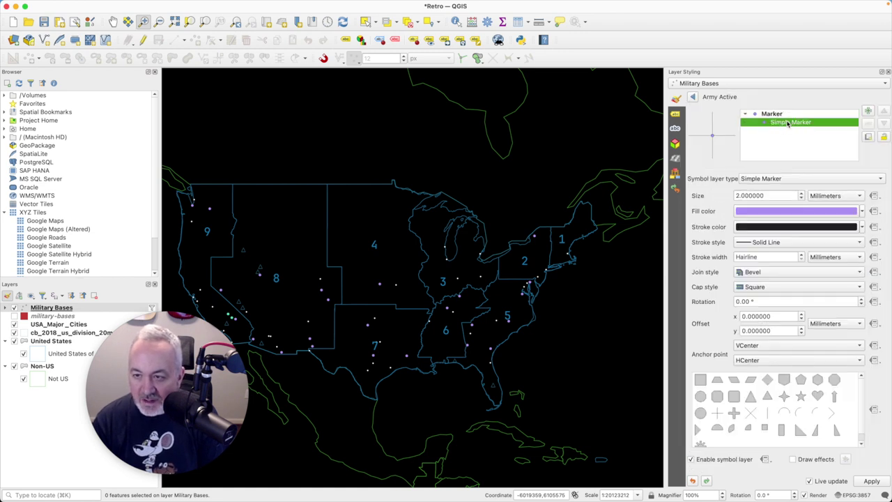
left_click(820, 383)
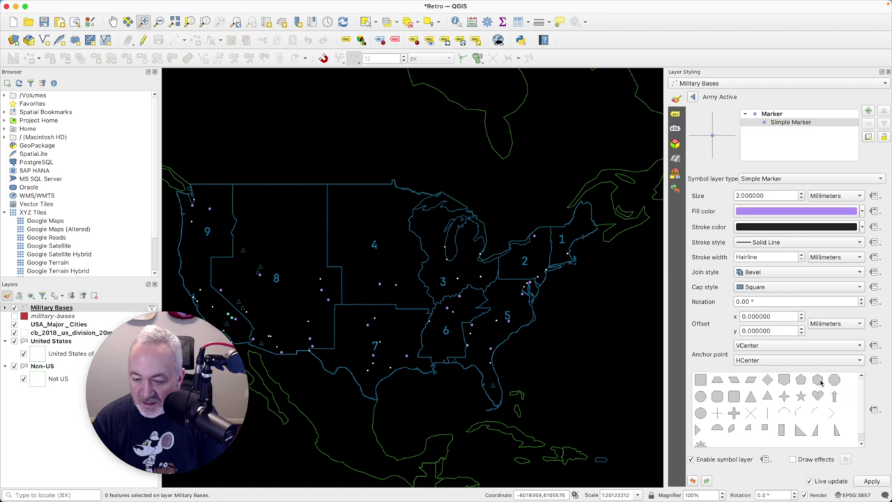
left_click(863, 214)
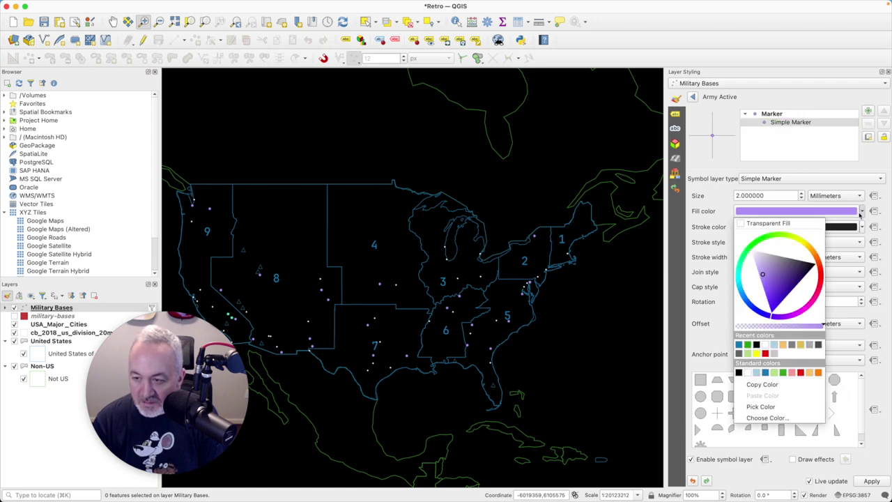
left_click(864, 218)
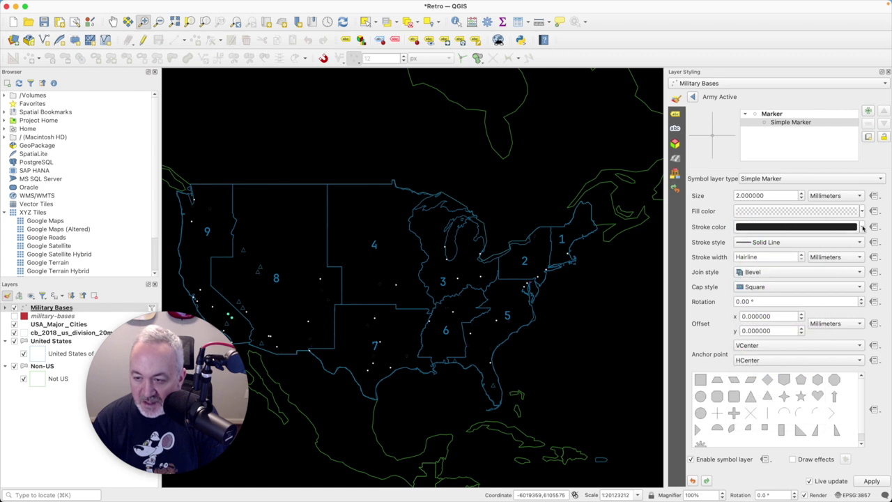
left_click(829, 229)
left_click(705, 197)
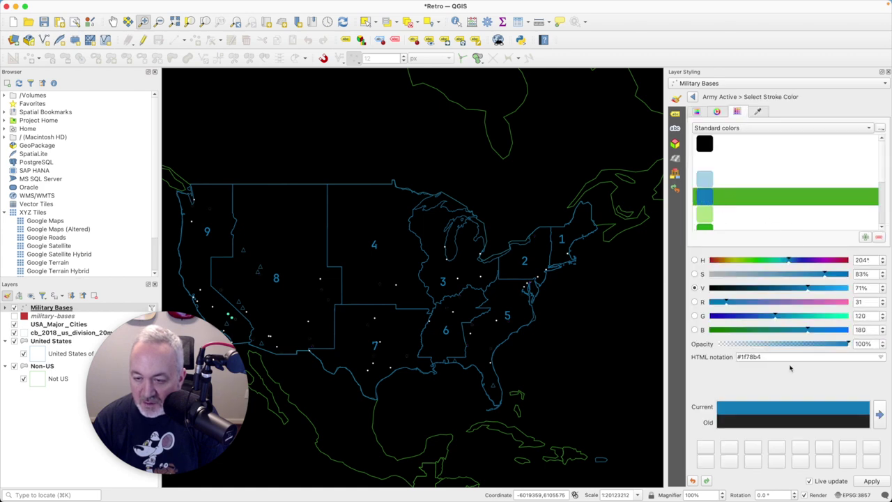
left_click(878, 480)
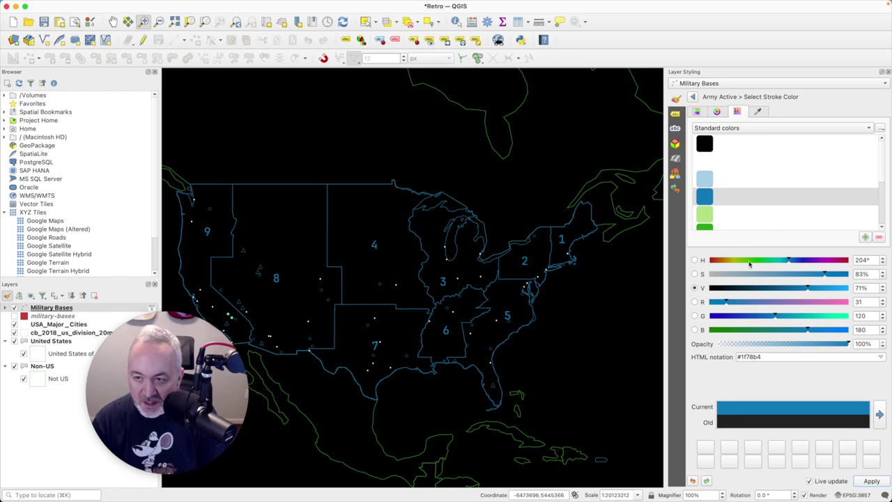
left_click(693, 97)
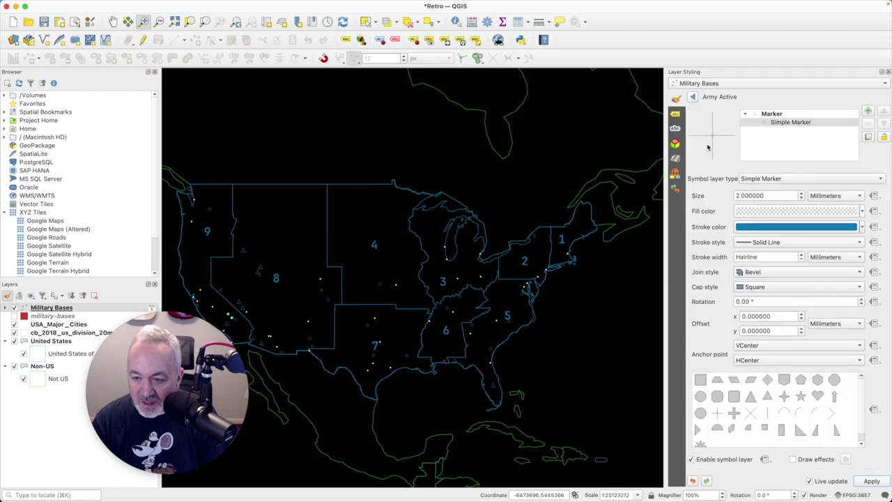
left_click(693, 98)
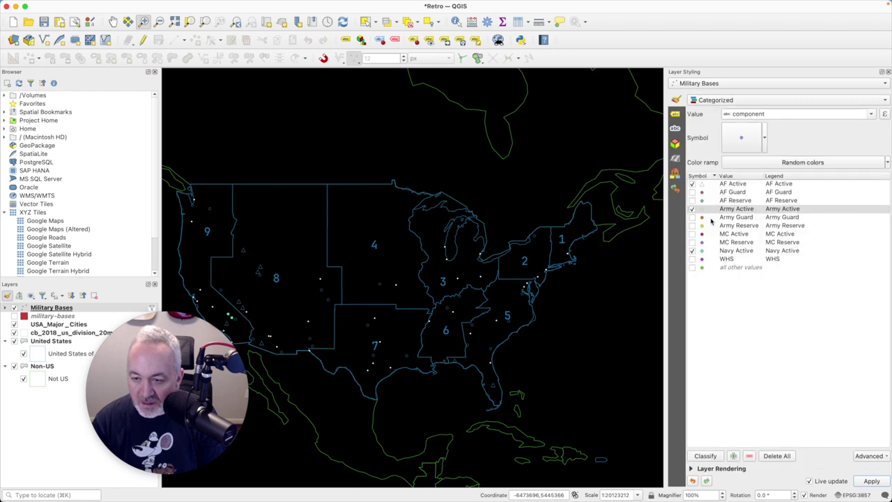
Set the Army Active symbol size to 3 mm and apply the change
double_click(707, 210)
double_click(732, 209)
type("3")
left_click(872, 481)
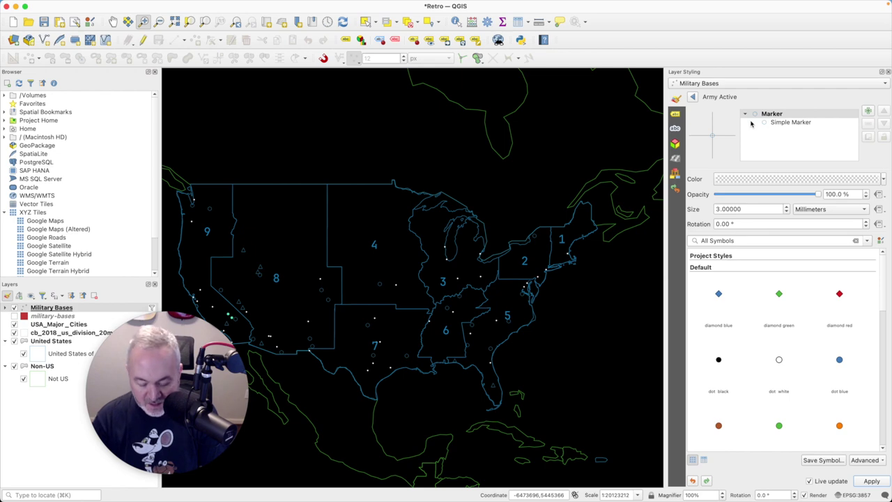
Switch to Stickies, check the marker shapes listed in the map design note, keep the note, and return to QGIS at the previous map extent
key("super+space")
type("sti")
key("Return")
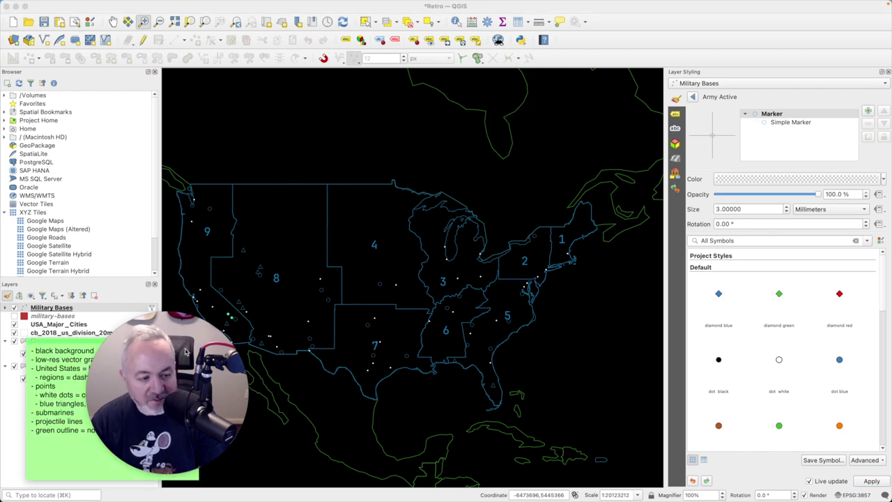
left_click_drag(84, 345, 580, 70)
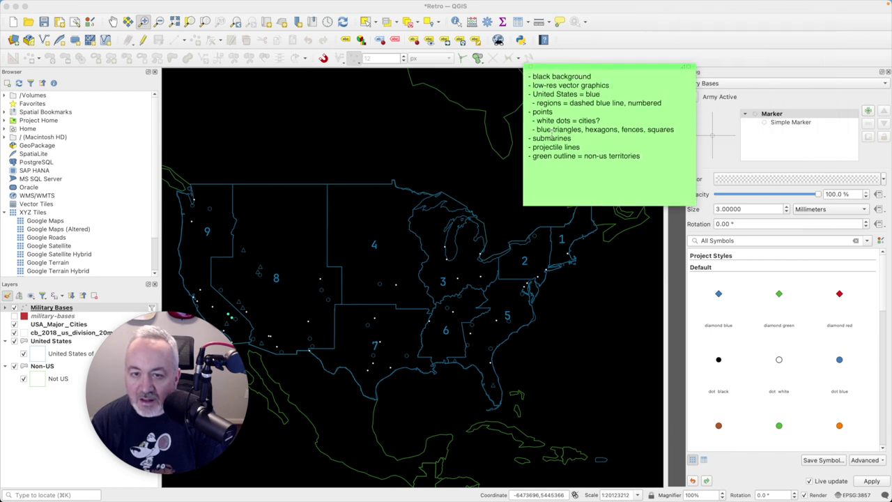
left_click(617, 130)
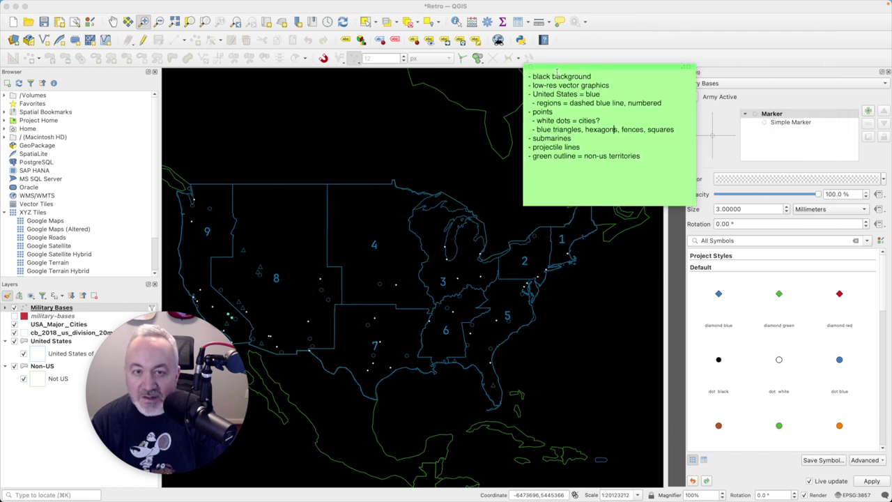
left_click(527, 67)
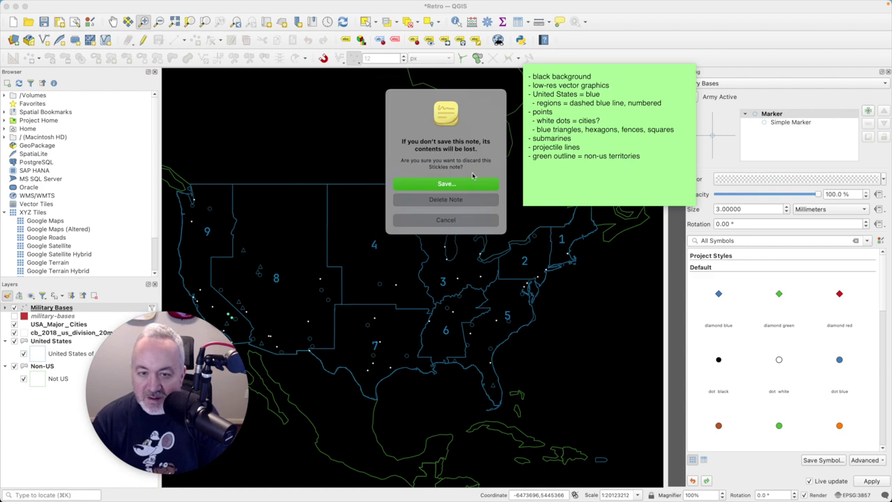
left_click(458, 221)
left_click(578, 266)
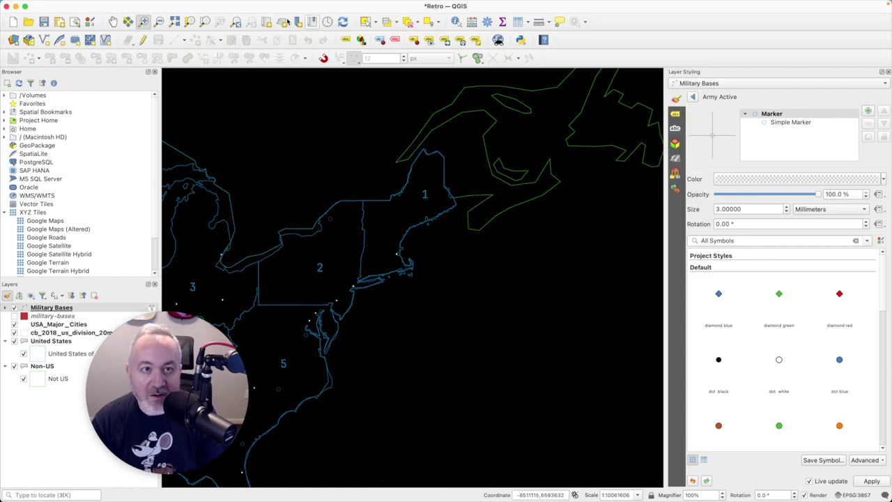
left_click(237, 24)
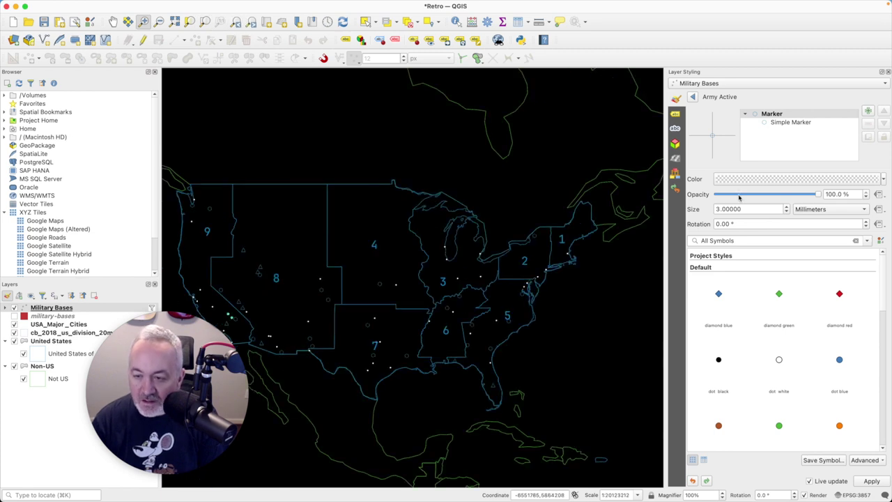
Make the Navy Active marker a square with transparent fill and the blue stroke color #1f78b4, and apply the change
left_click(693, 96)
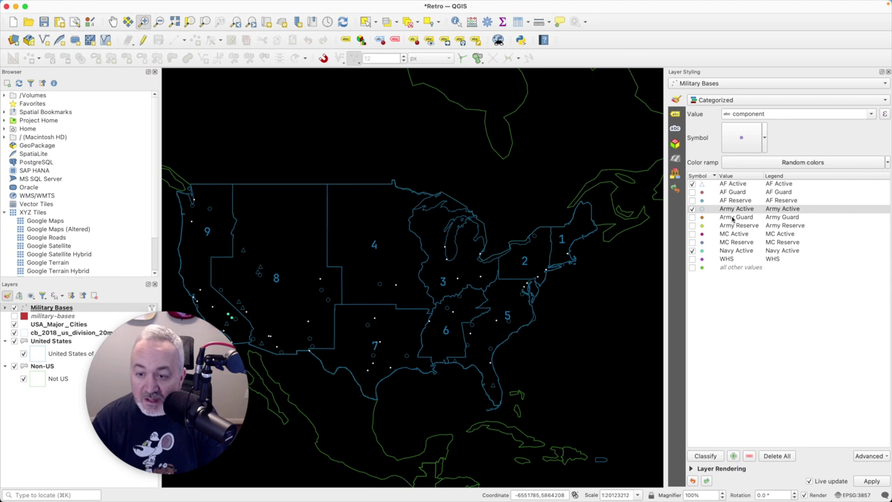
double_click(701, 251)
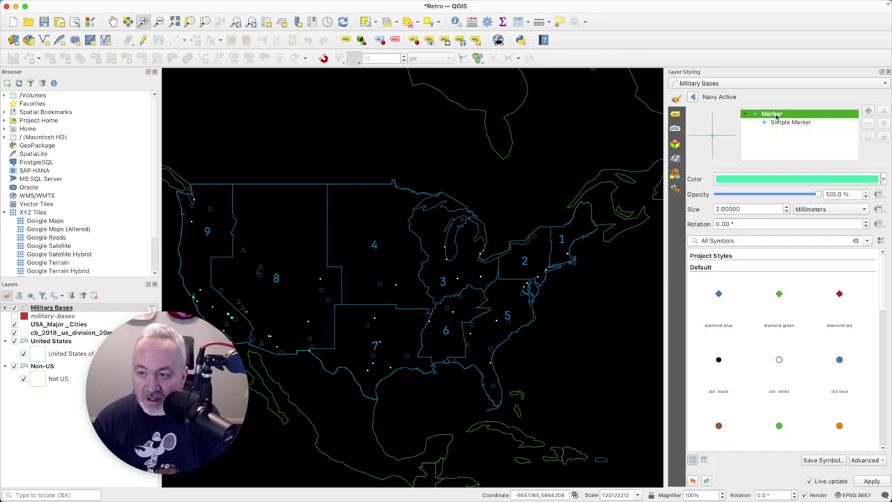
left_click(781, 122)
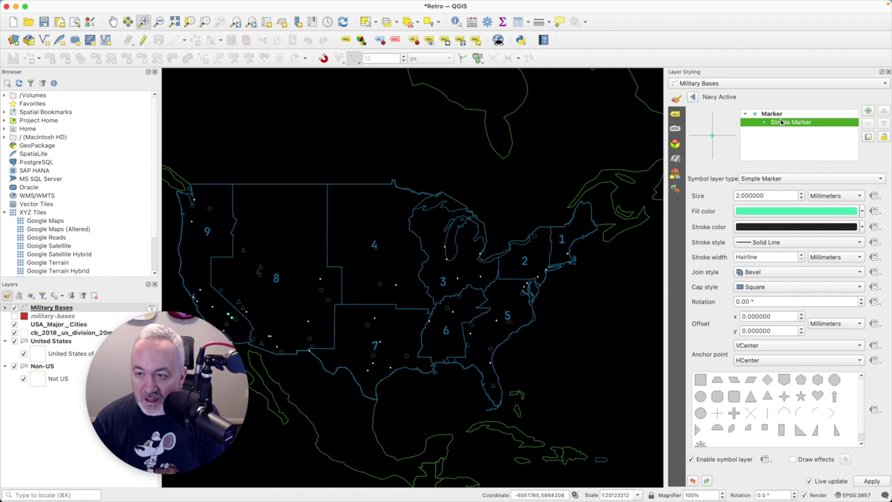
left_click(701, 379)
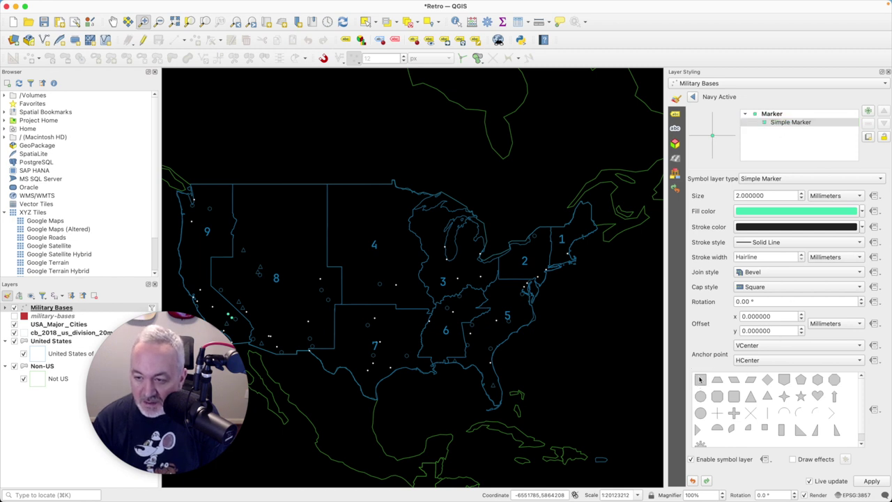
left_click(862, 211)
left_click(782, 223)
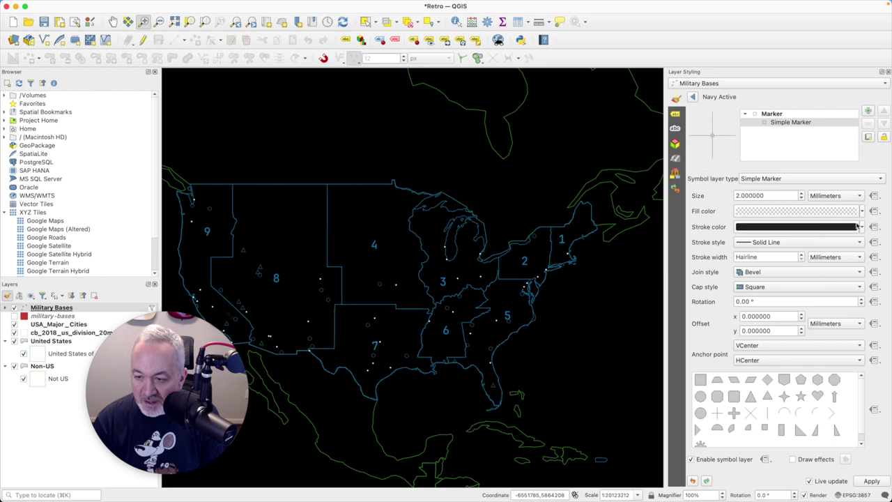
left_click(794, 227)
left_click(704, 196)
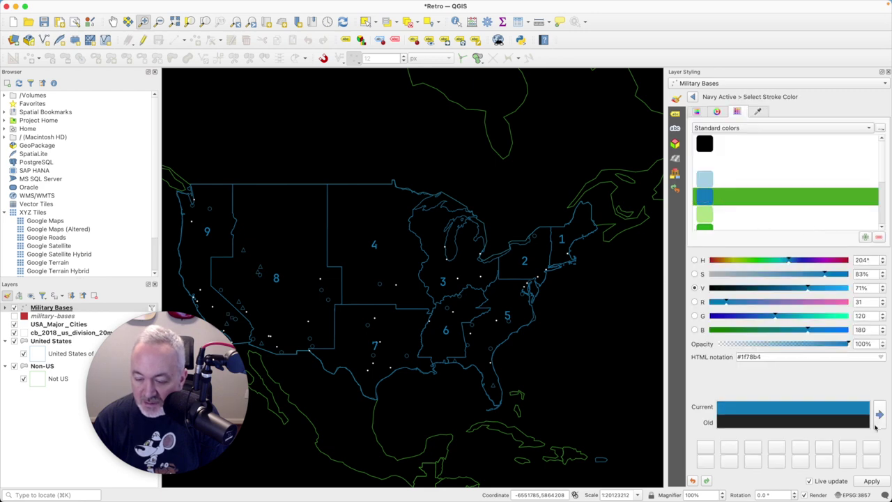
left_click(872, 481)
Switch to Stickies and replace the dashes with asterisks on the low-res vector graphics, United States and regions items
key("super+Tab")
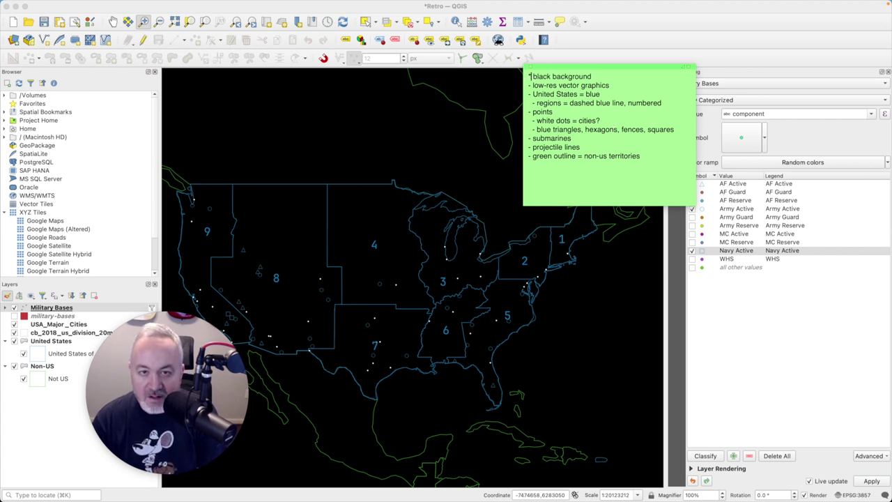
key("Down")
key("Delete")
type("*")
key("Delete")
type("*")
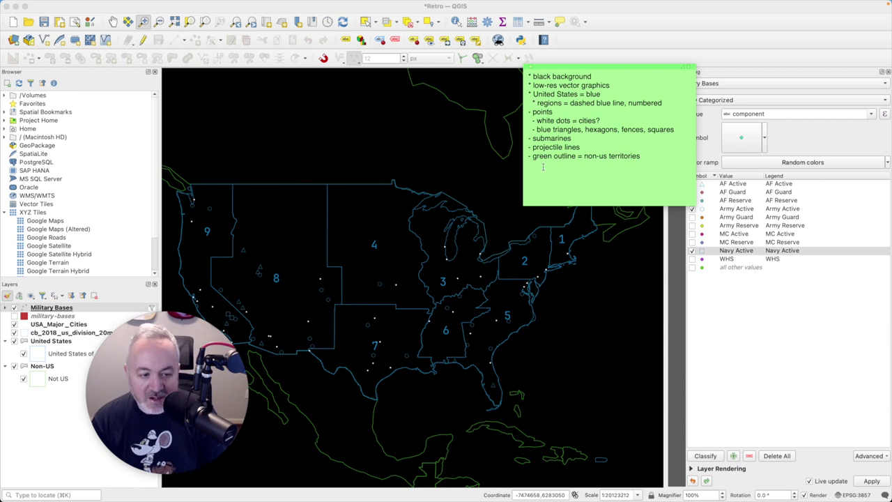
Switch to QGIS and set the stroke style of the cb_2018_us_division_20m layer's simple fill to Dot Line
left_click(693, 53)
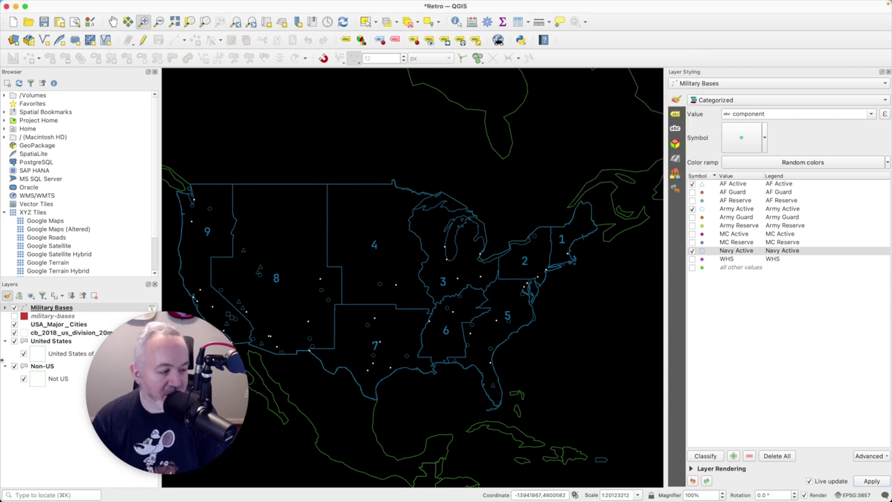
left_click(66, 333)
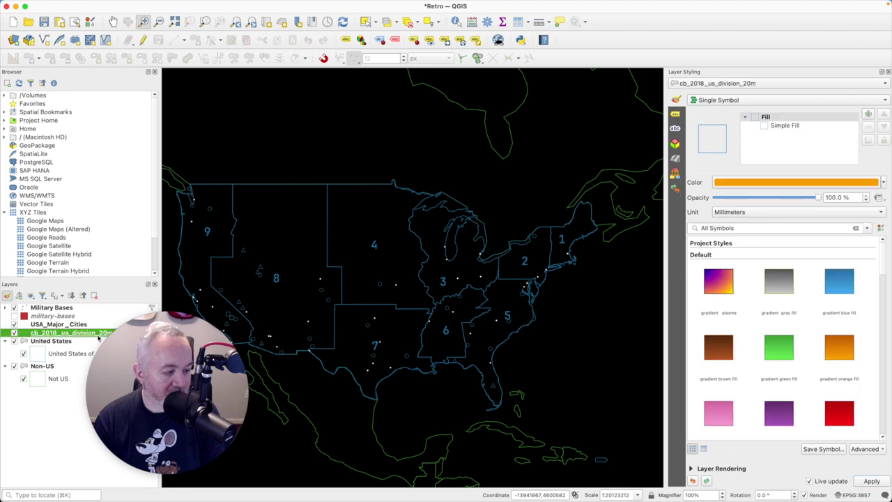
left_click(787, 126)
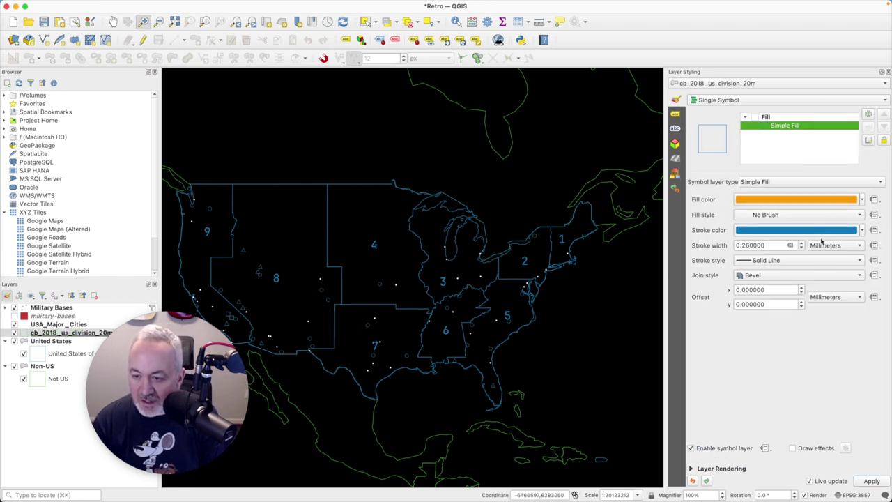
left_click(785, 261)
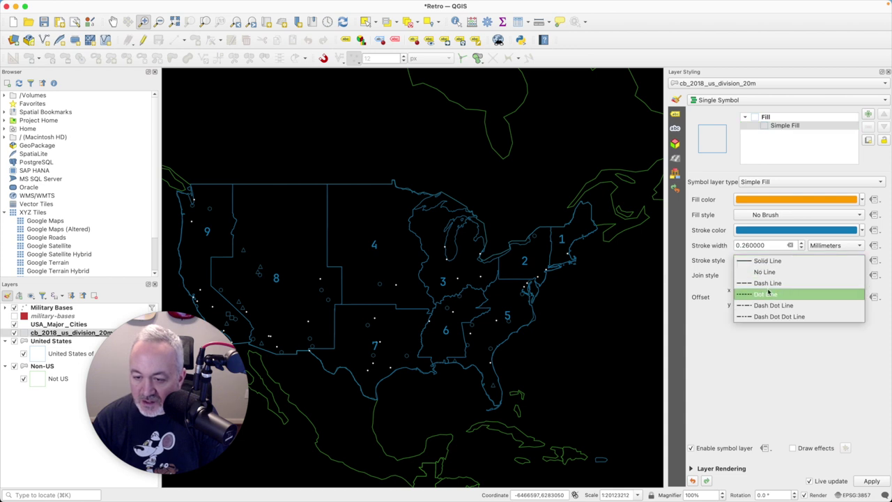
left_click(770, 284)
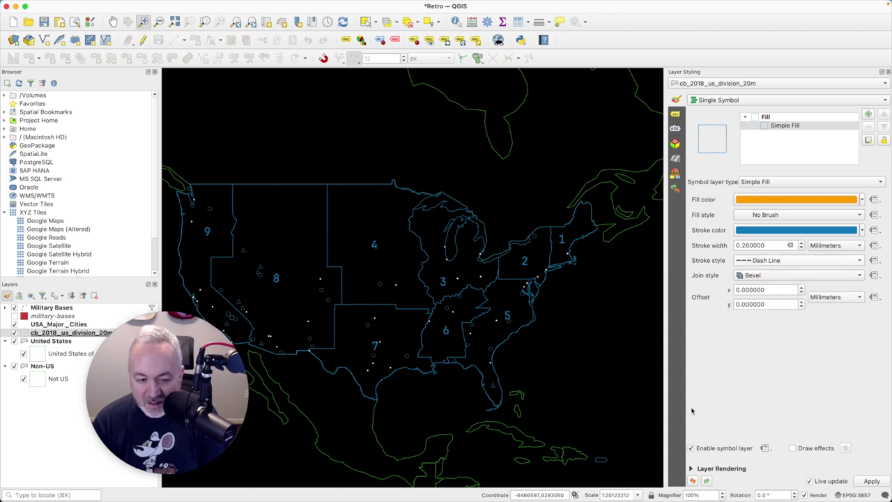
left_click(784, 262)
left_click(777, 272)
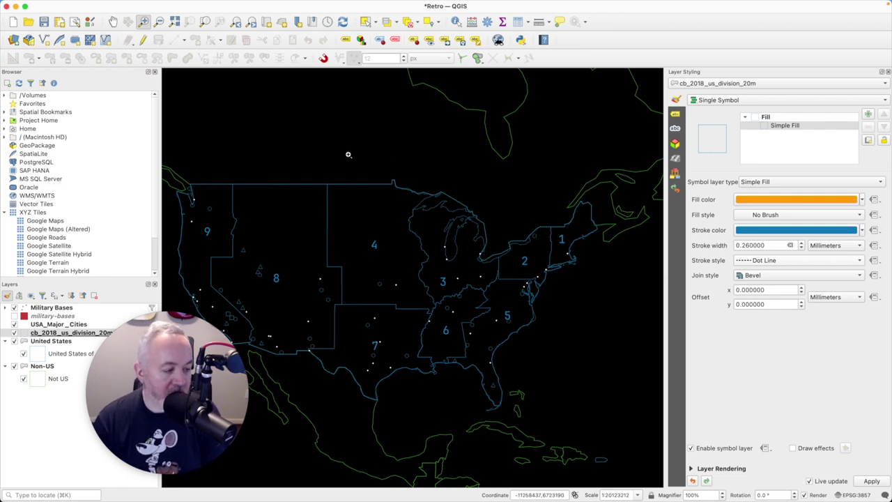
Switch to Stickies and mark the points, white dots and blue triangles items with asterisks instead of dashes
key("super+Tab")
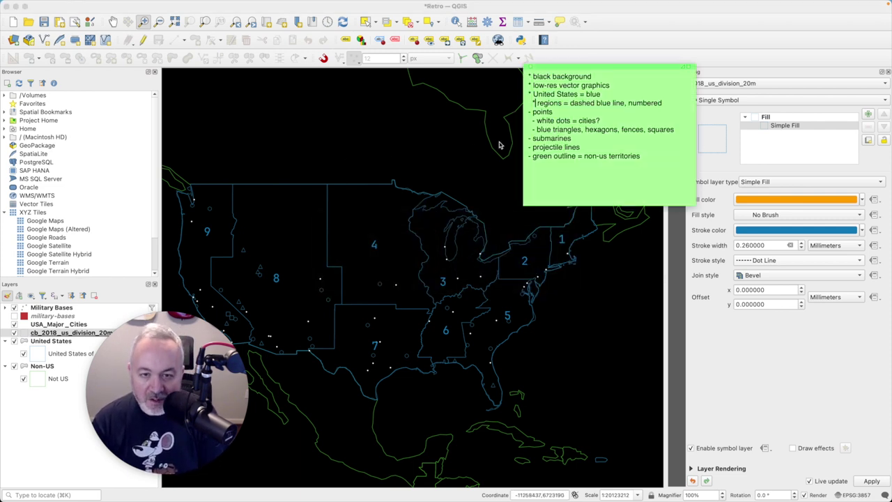
left_click(532, 112)
key("BackSpace")
type("*")
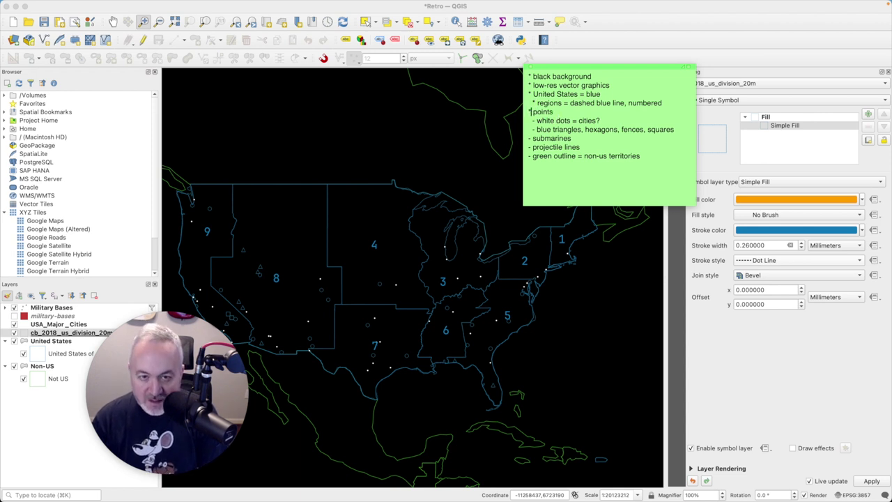
key("Delete")
key("Delete")
type("*")
left_click(534, 129)
key("Delete")
type("*")
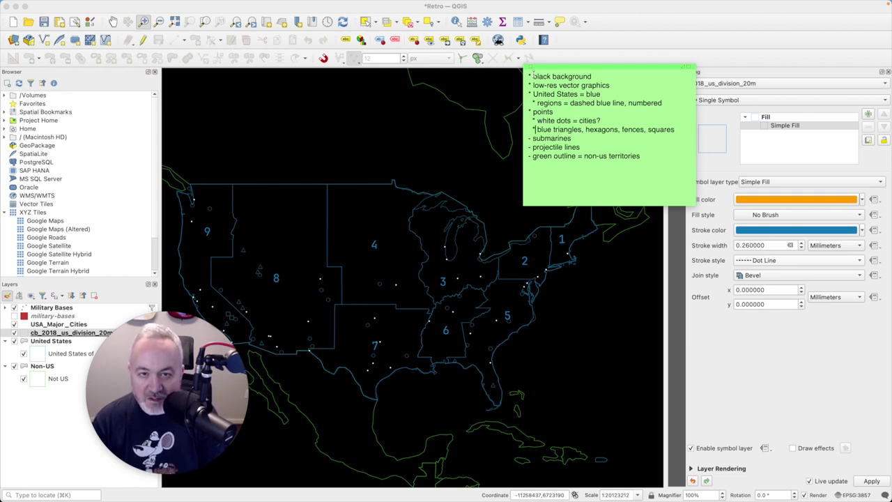
Mark the green outline item with an asterisk and move its line directly below the black background item
left_click(530, 158)
key("Delete")
type("*")
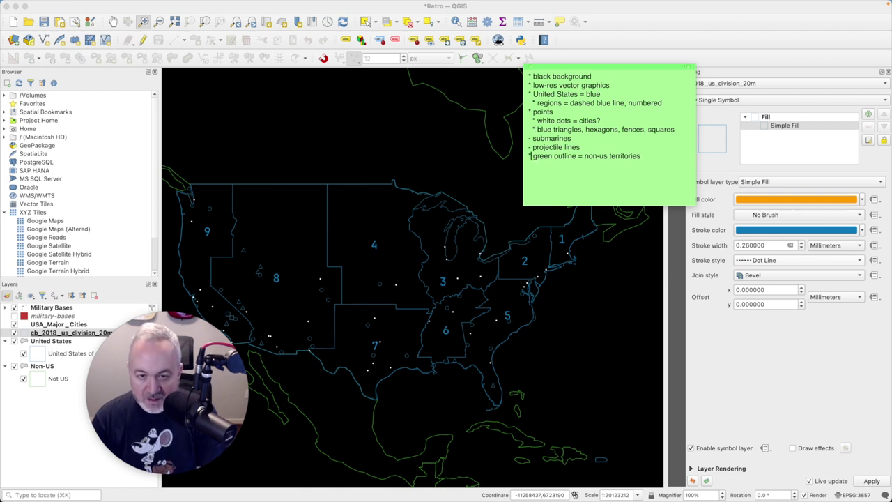
key("super+z")
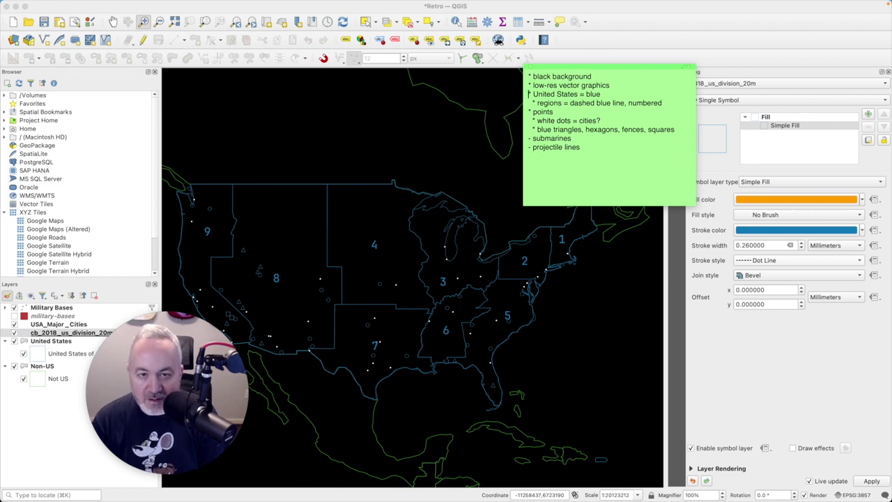
type("* green outline = non-us territories")
key("Return")
Add the item "- blurriness" on a new line above the submarines item in the note
key("Down")
key("Down")
key("Down")
key("Down")
key("Down")
key("Return")
key("Up")
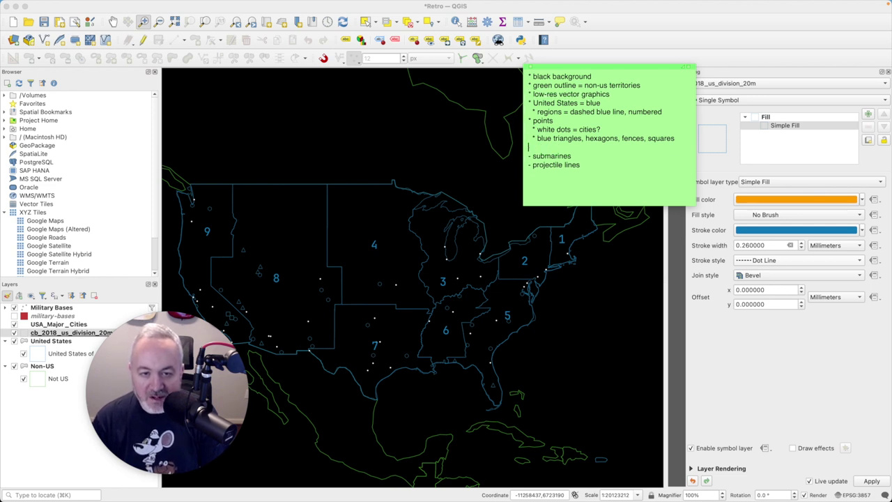
type("- blurriness")
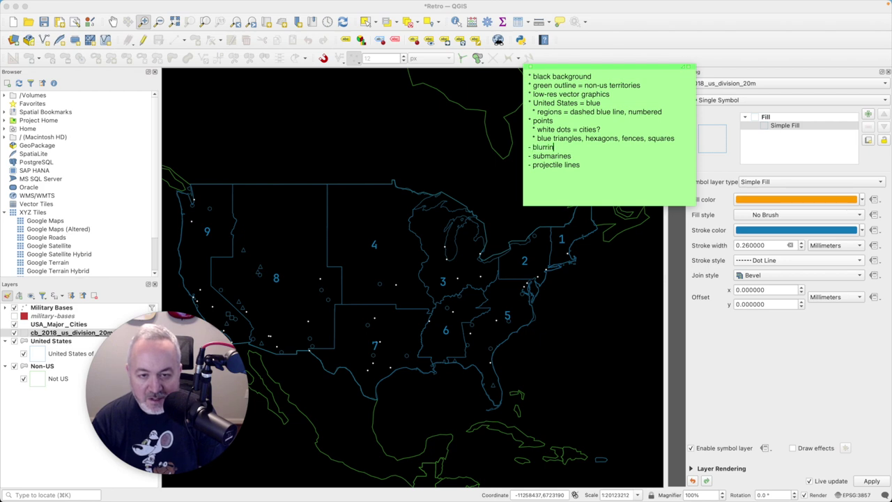
Switch to Safari to examine the WarGames reference map at a smaller zoom, check the design note in Stickies, and return to QGIS
key("super+Tab")
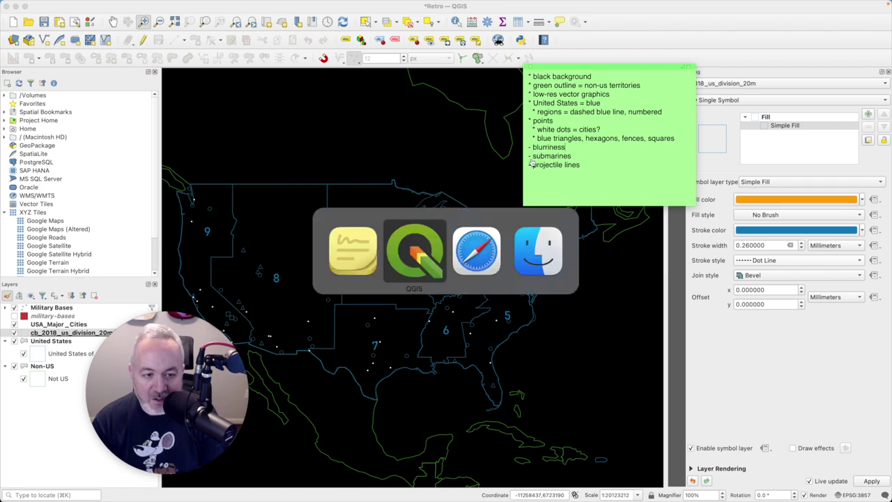
key("super+Tab")
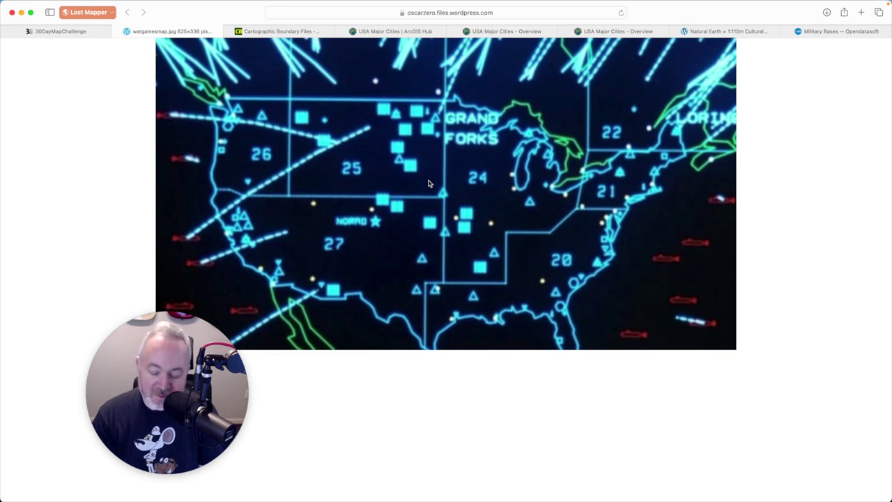
key("super+0")
key("super+equal")
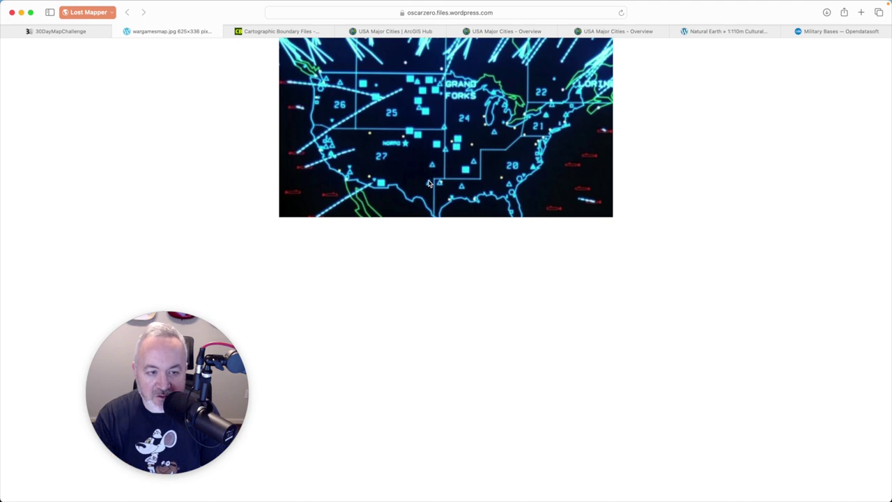
key("super+Tab")
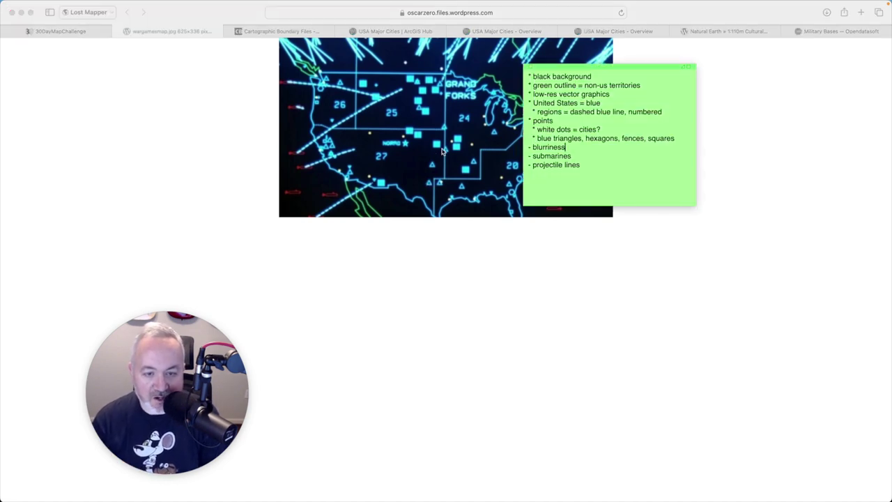
key("super+Tab")
key("super+Tab")
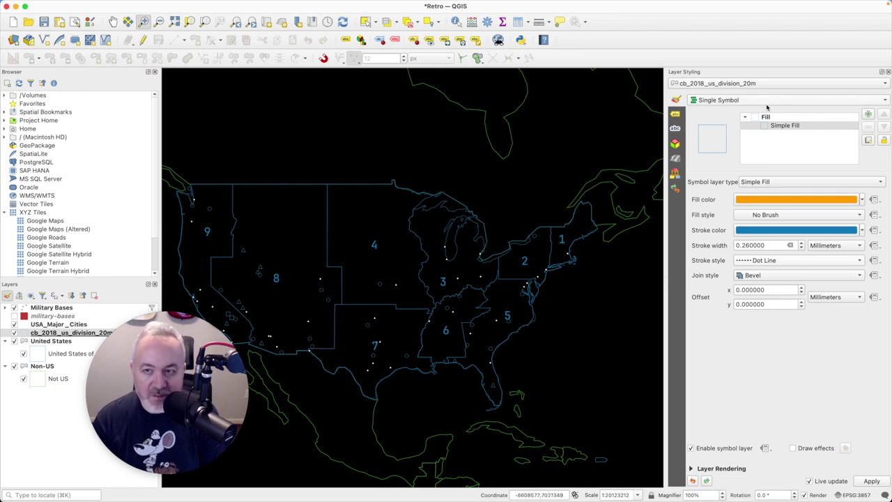
Close the Layer Styling panel and save the project
left_click(888, 72)
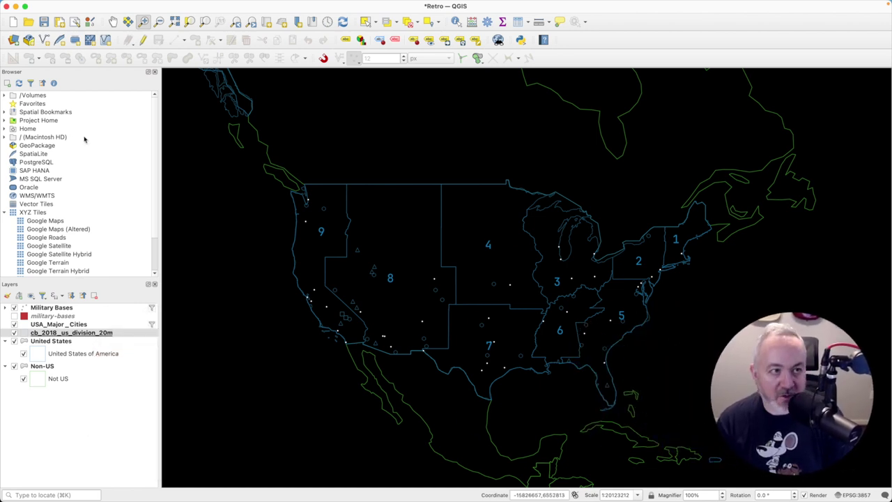
left_click(44, 23)
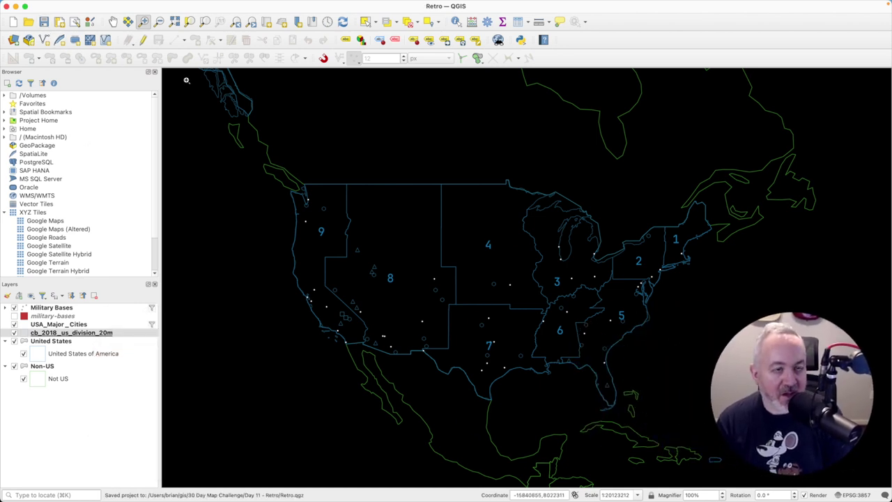
Start a new GeoPackage layer and set its database file to deployments in the Day 11 - Retro folder
left_click(128, 5)
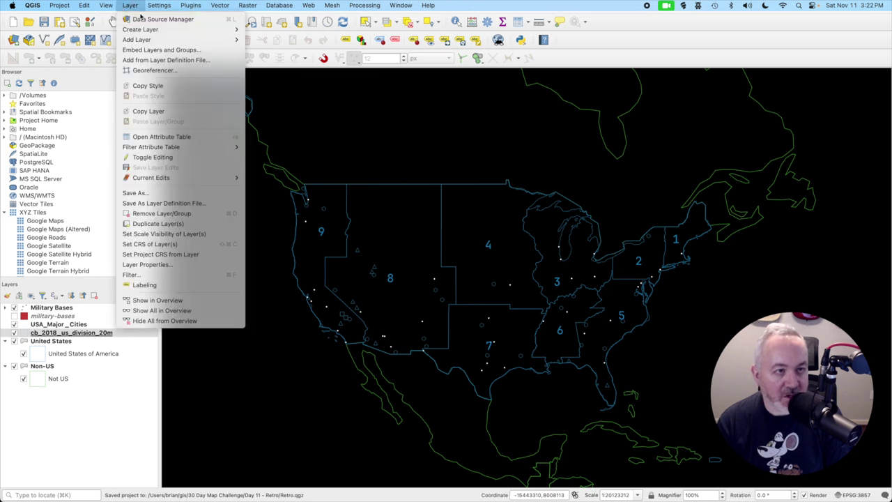
mouse_move(209, 29)
left_click(293, 30)
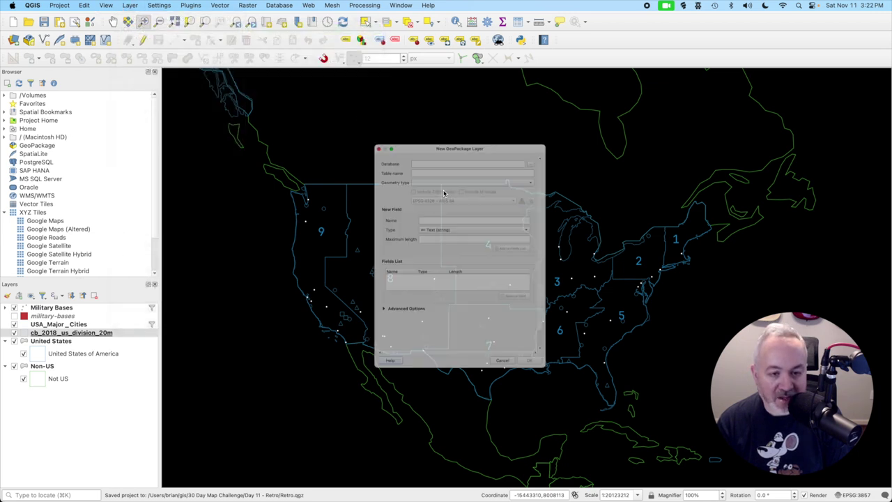
left_click(571, 119)
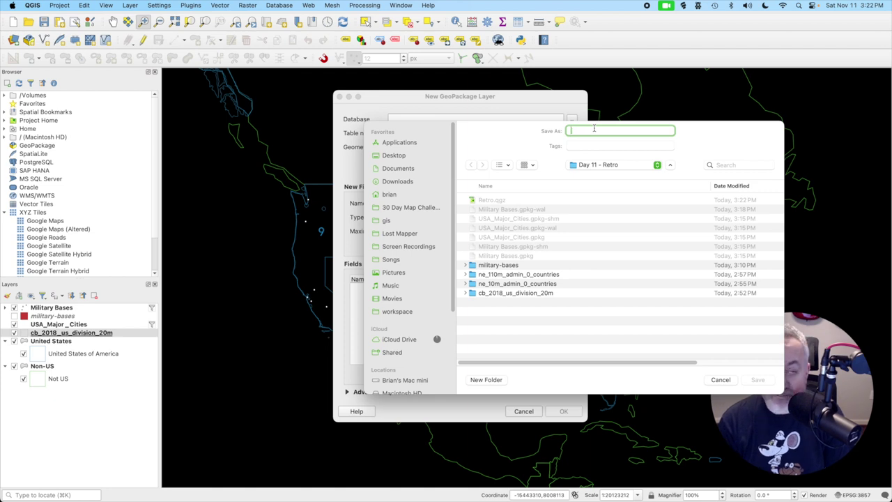
type("deployments")
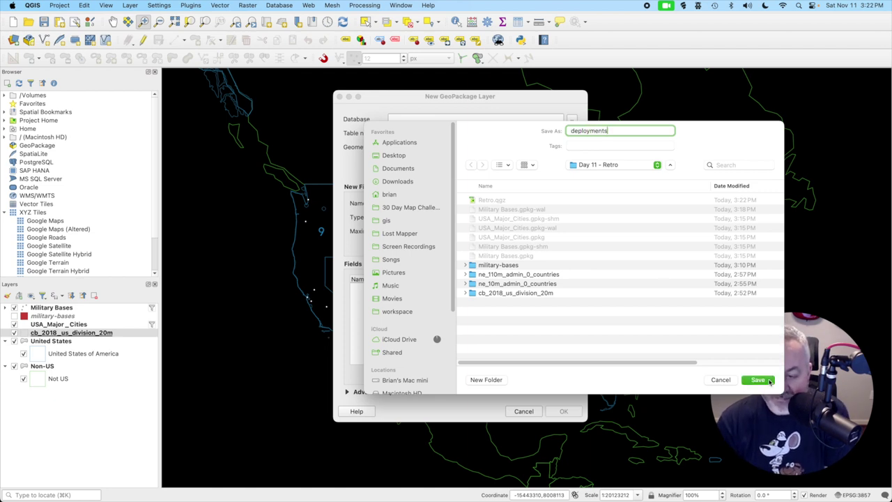
left_click(770, 380)
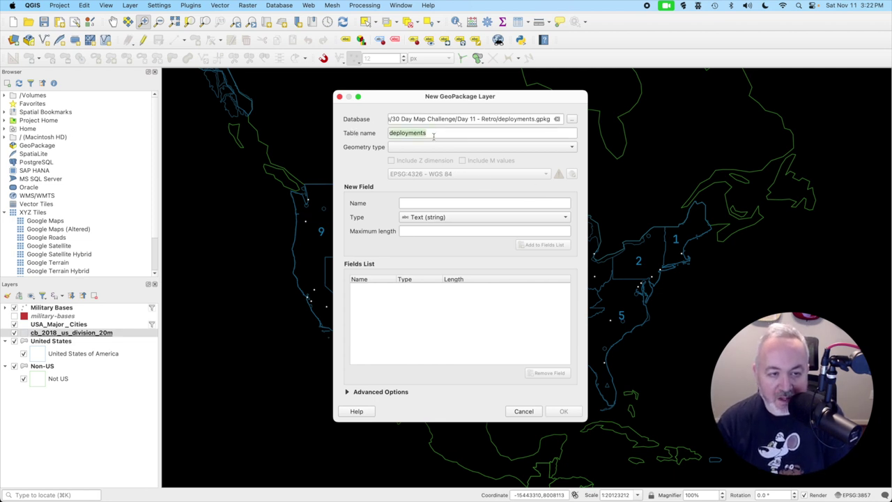
Set the new layer's table name to submarines and its geometry type to Point
type("submarines")
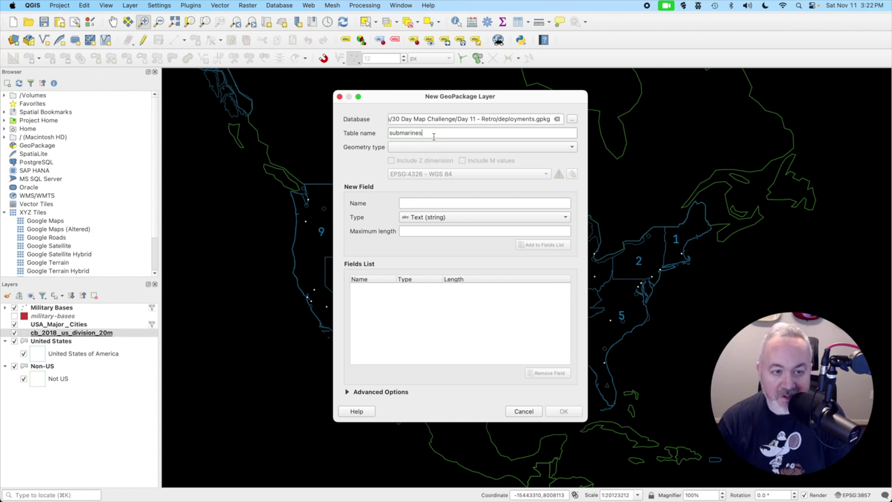
left_click(433, 142)
left_click(433, 158)
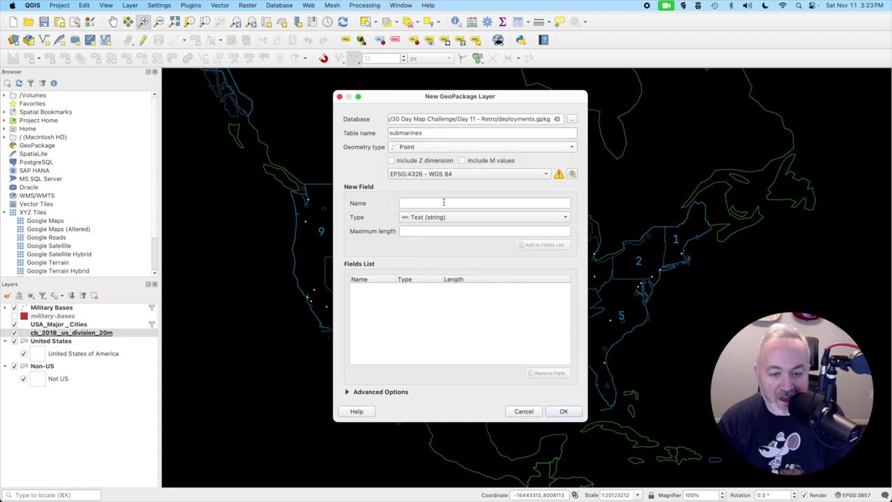
Switch to Safari to examine the submarine symbols on the WarGames reference map, and return to QGIS
key("super+Tab")
key("super+Tab")
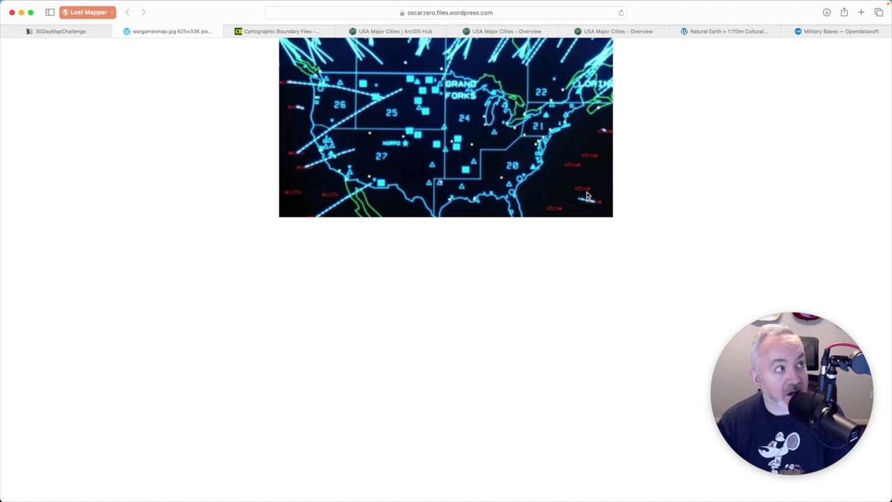
key("super+Tab")
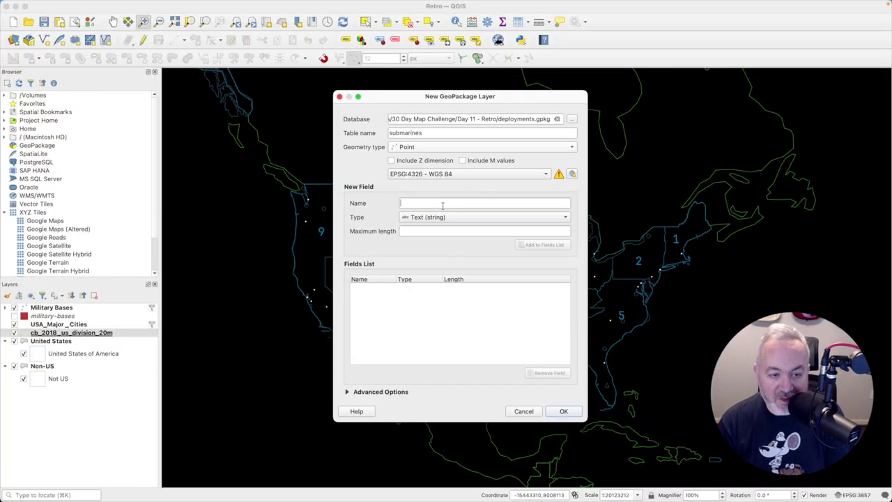
Add a text field named direction to the fields list and create the submarines layer
type("direction")
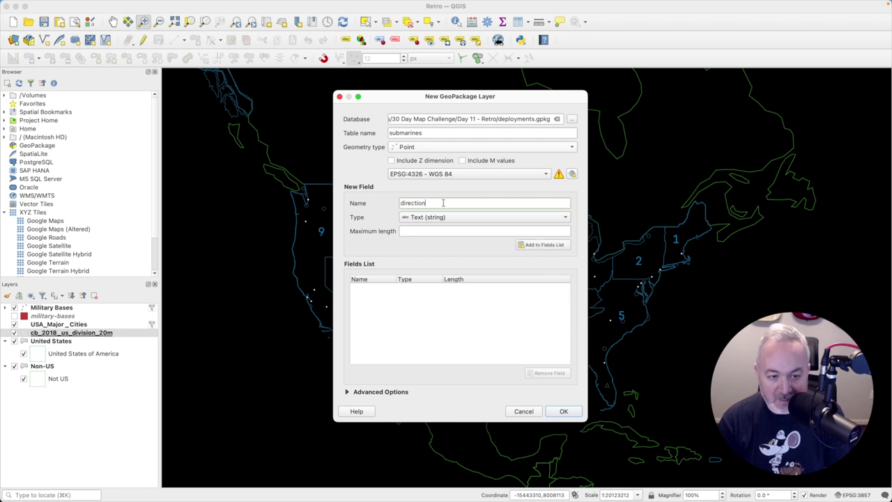
left_click(545, 244)
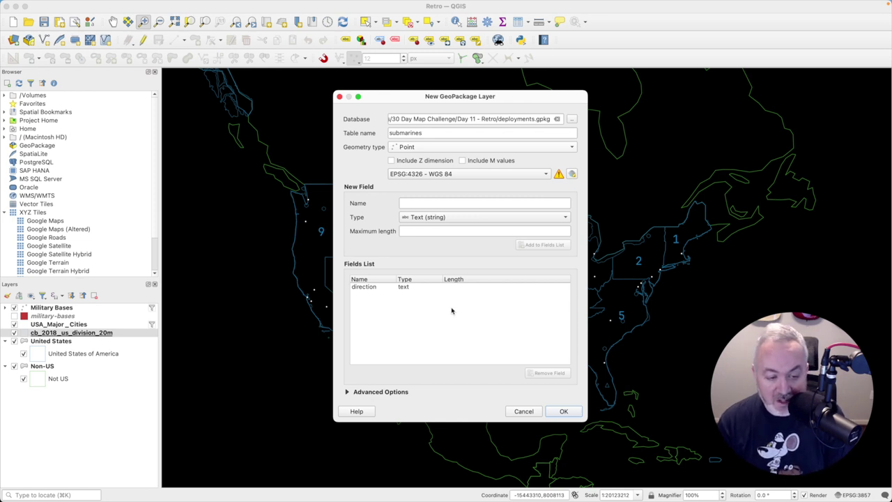
left_click(563, 411)
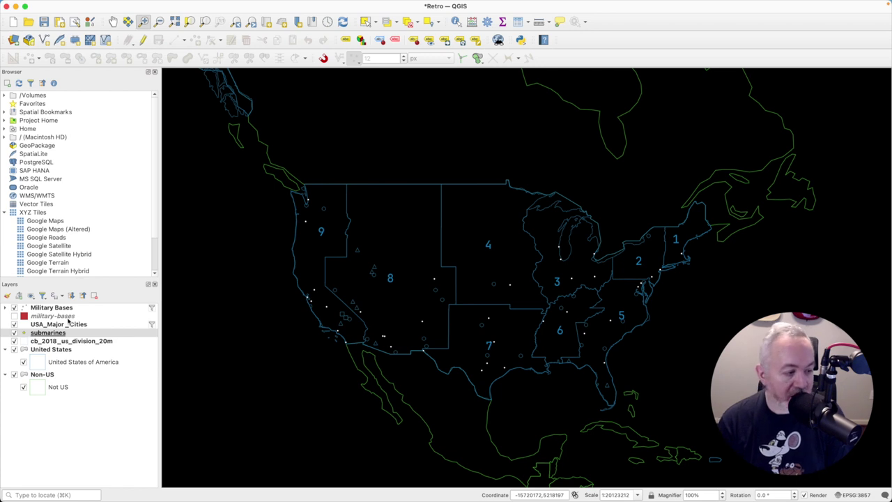
Move the submarines layer above Military Bases and digitize four points in the ocean off each US coast
left_click_drag(55, 332, 58, 306)
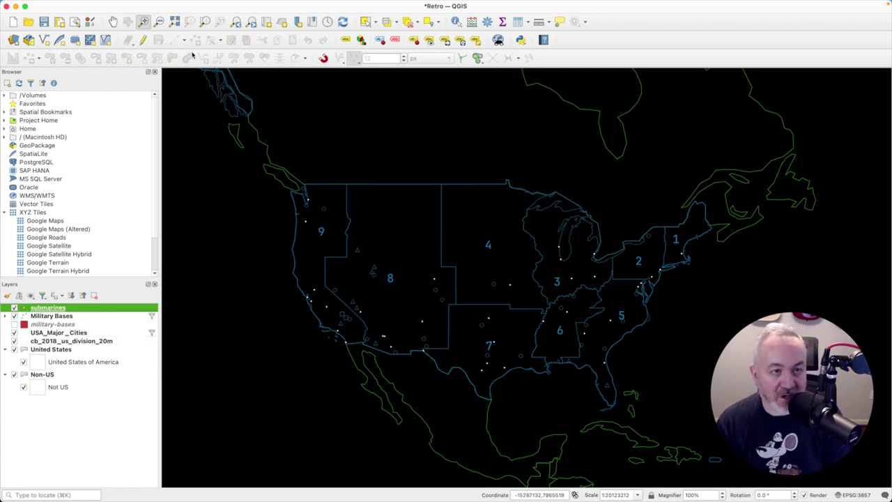
left_click(128, 39)
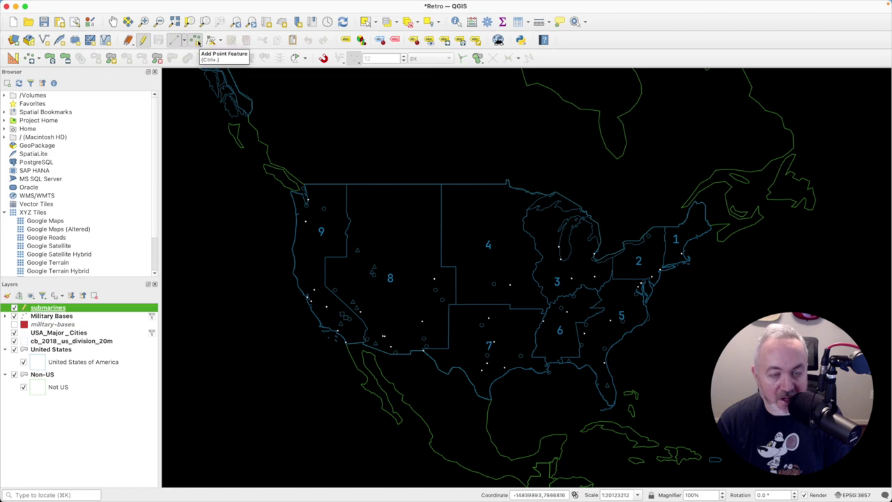
left_click(197, 41)
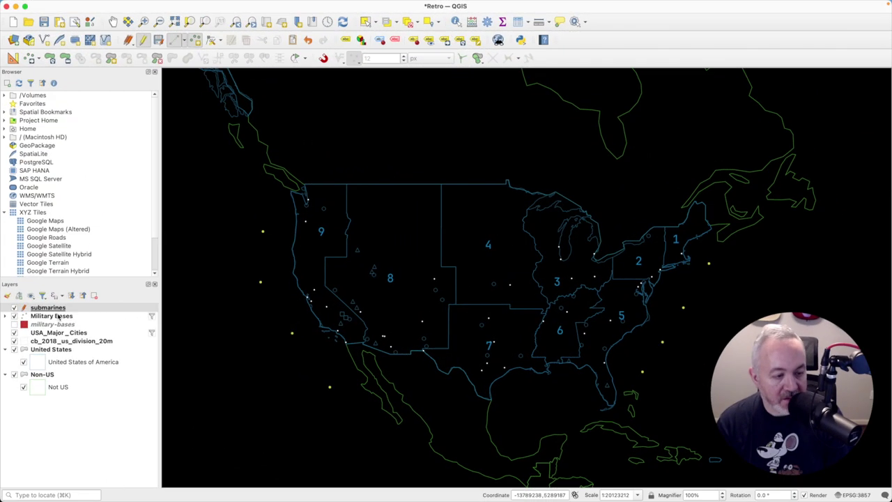
Change the submarines layer's Simple Marker symbol to an SVG Marker
double_click(49, 308)
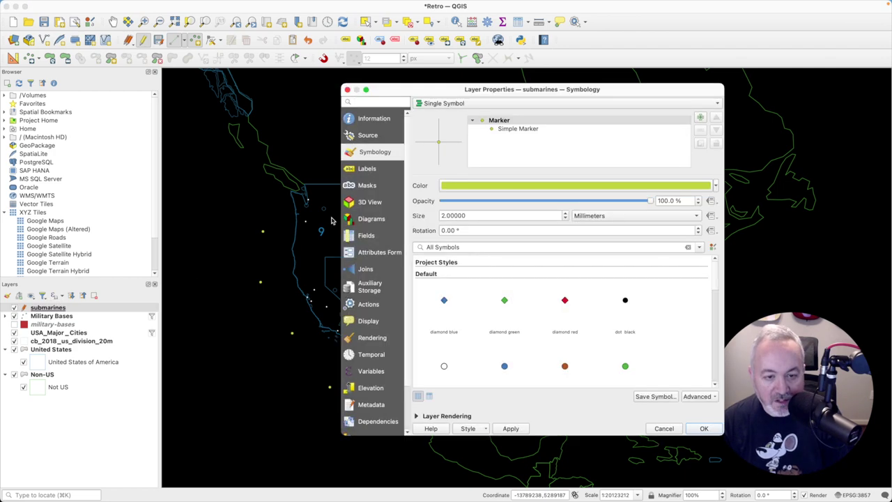
left_click(515, 129)
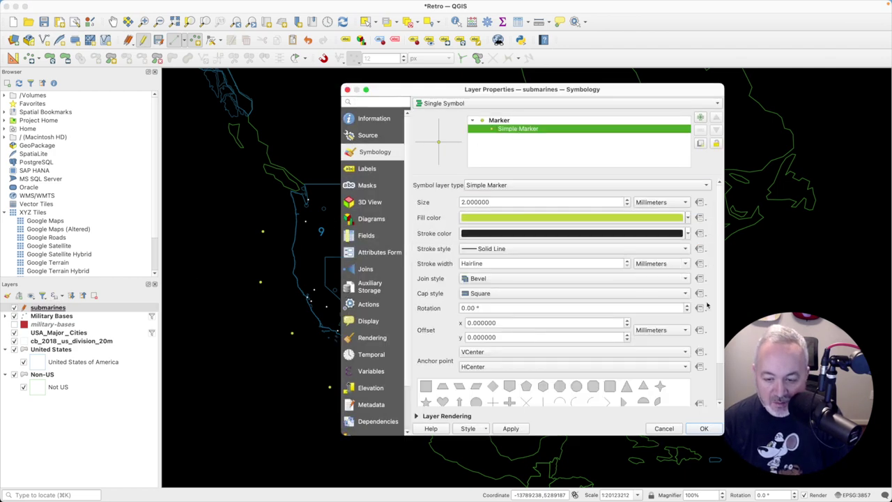
scroll(724, 294, "down", 2)
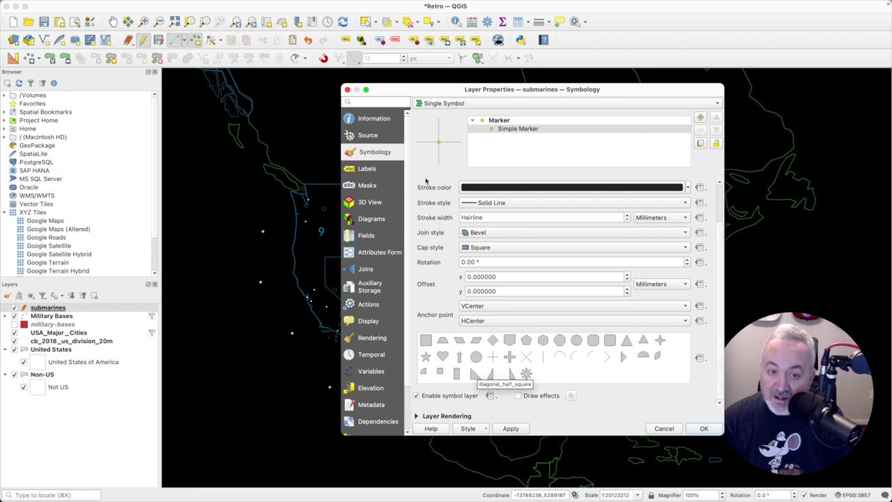
scroll(551, 201, "up", 2)
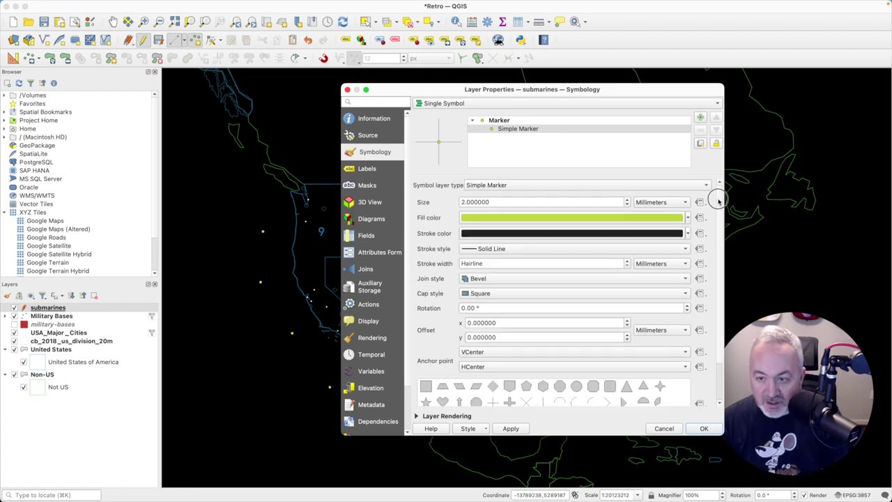
left_click(519, 186)
left_click(518, 197)
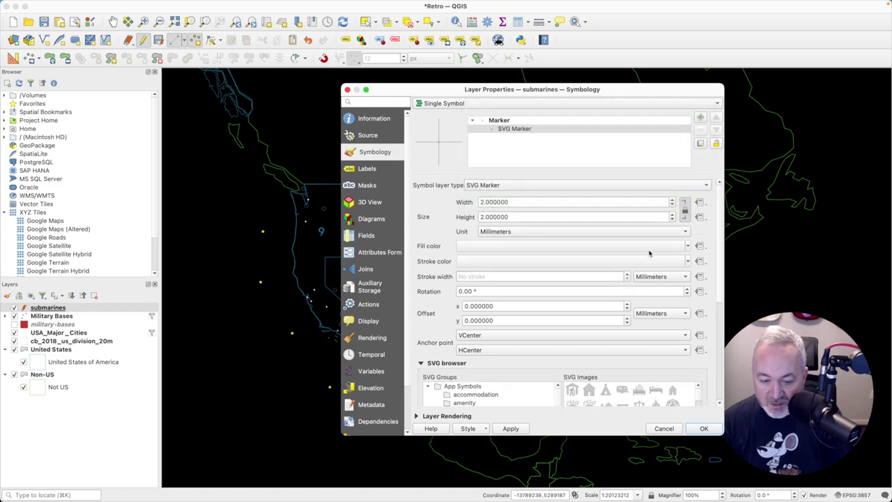
Search the SVG images for sub and then boat, and apply the boat image to the submarines marker
scroll(721, 237, "down", 3)
scroll(721, 265, "down", 3)
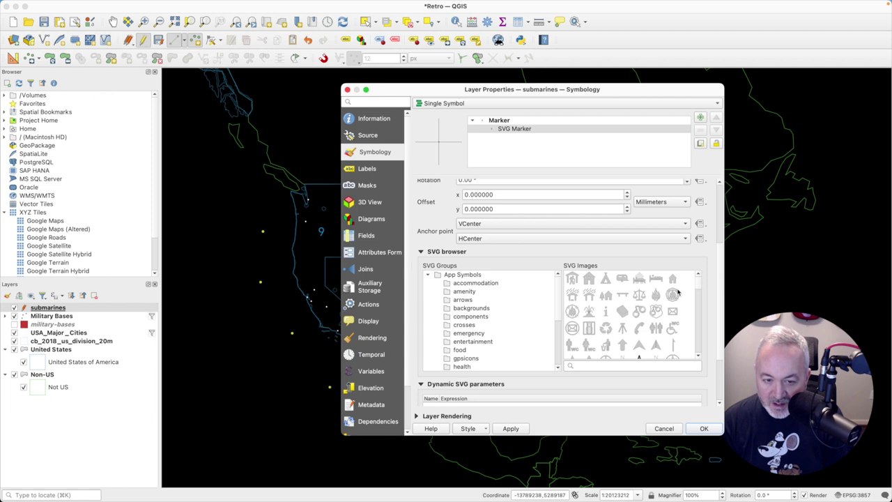
type("sub")
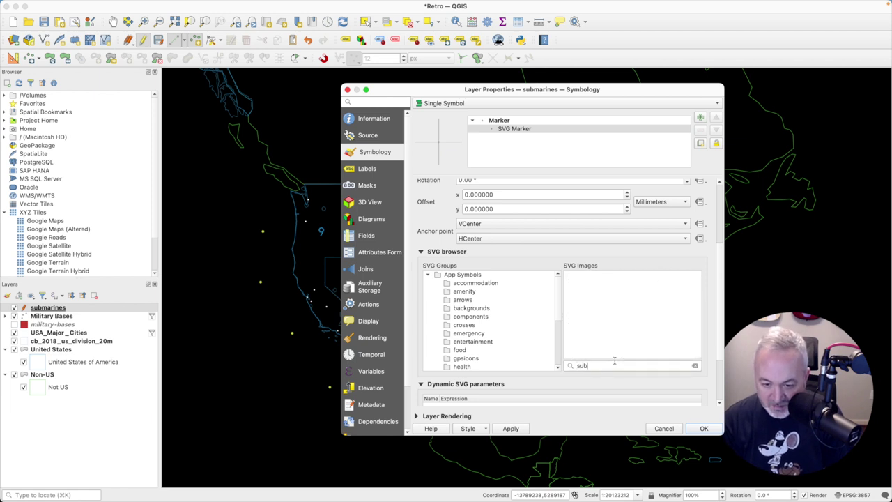
key("BackSpace")
key("BackSpace")
type("b")
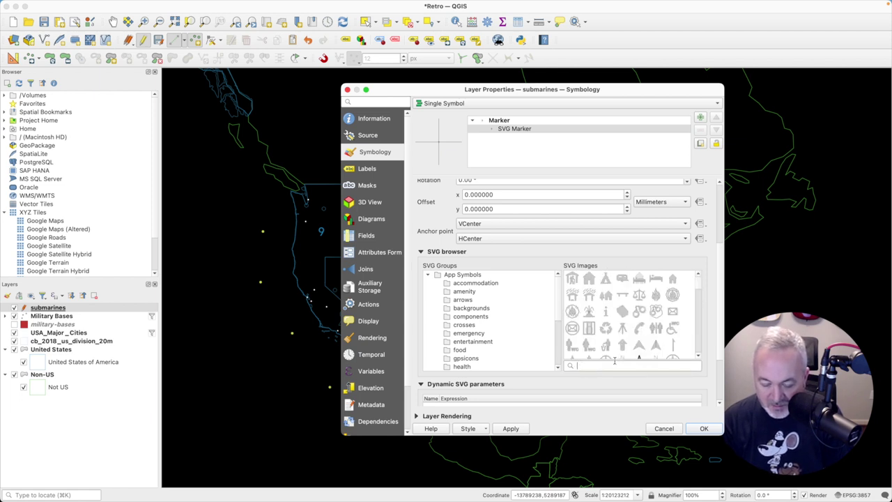
type("oat")
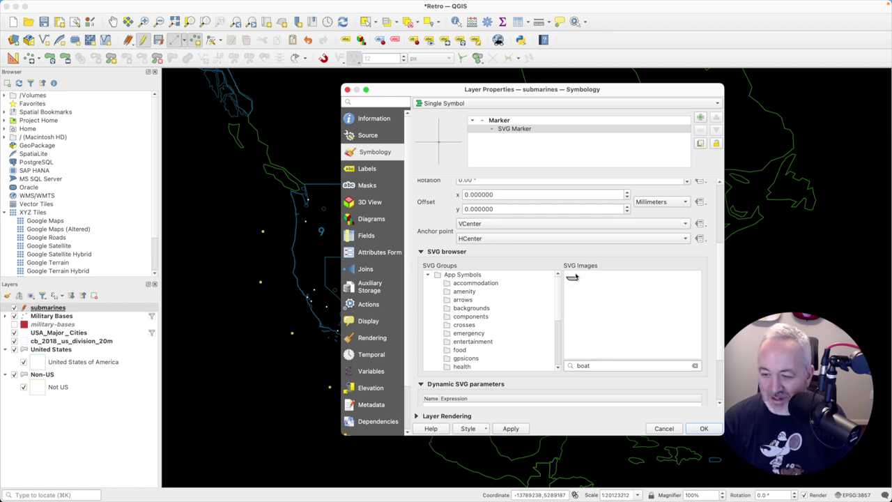
left_click(704, 427)
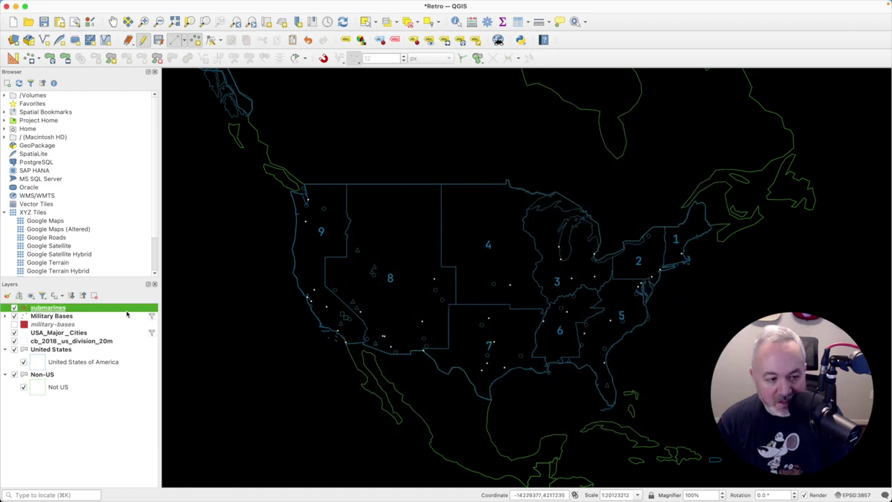
Set the submarines marker's color to red (#e31a1c) and its size to 4 mm
double_click(87, 308)
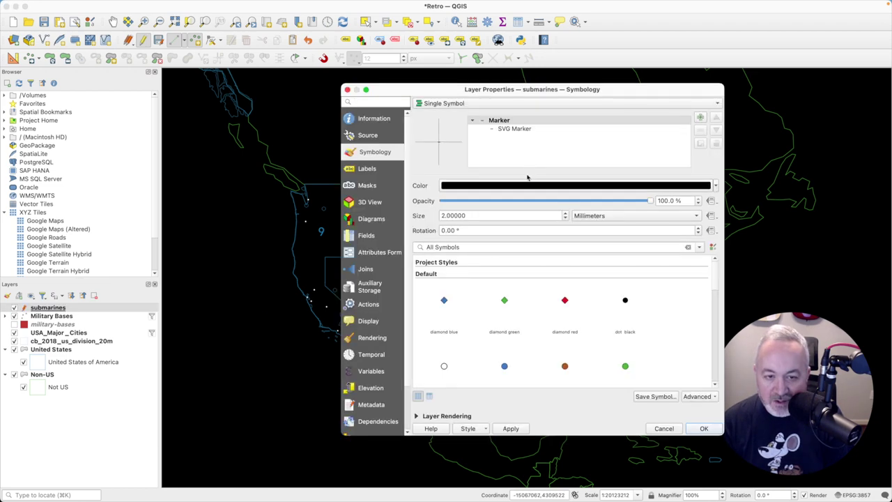
left_click(547, 185)
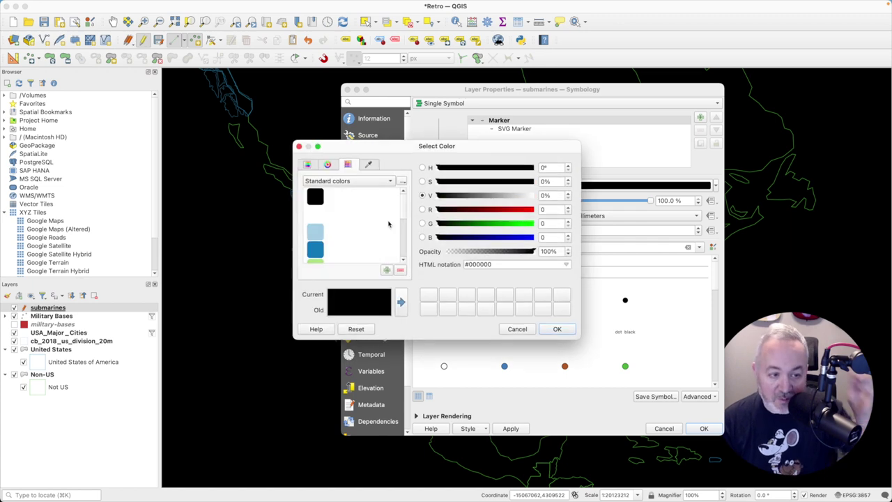
scroll(402, 206, "down", 5)
left_click(315, 214)
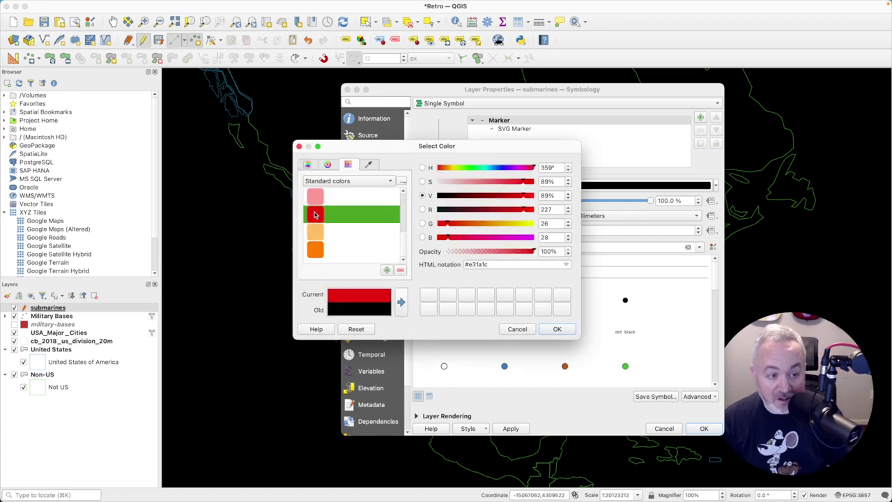
left_click(557, 329)
double_click(477, 215)
type("4")
left_click(703, 429)
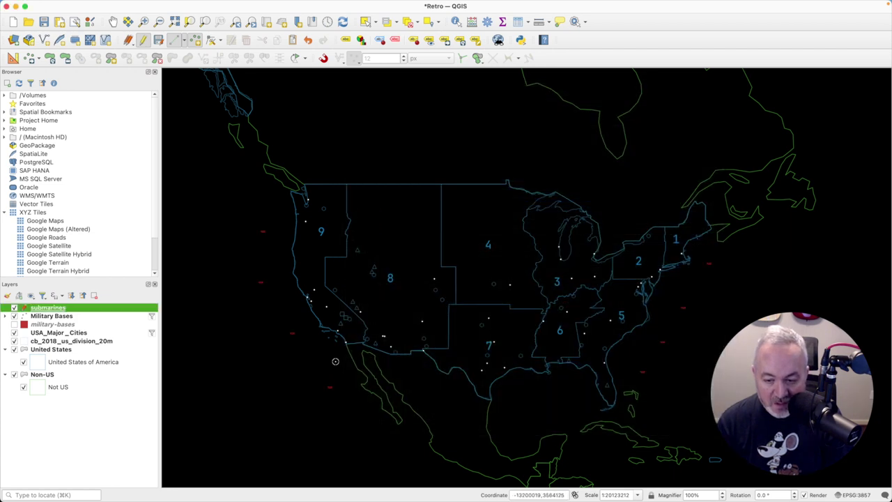
Set the submarines marker's size to 8 mm and compare it with the WarGames reference map in Safari
double_click(82, 311)
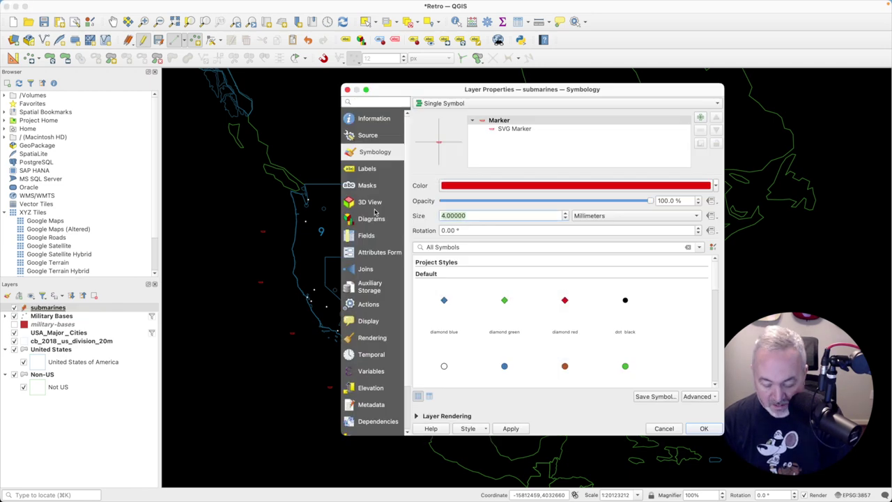
left_click(702, 432)
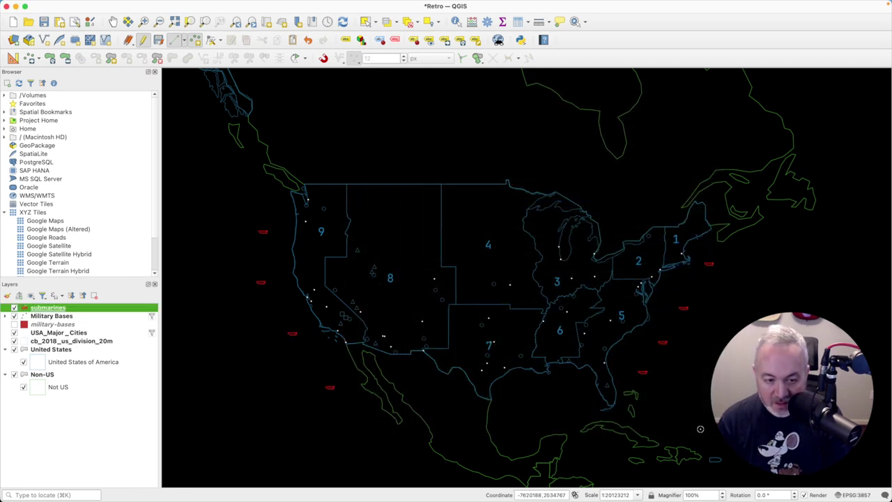
key("super+Tab")
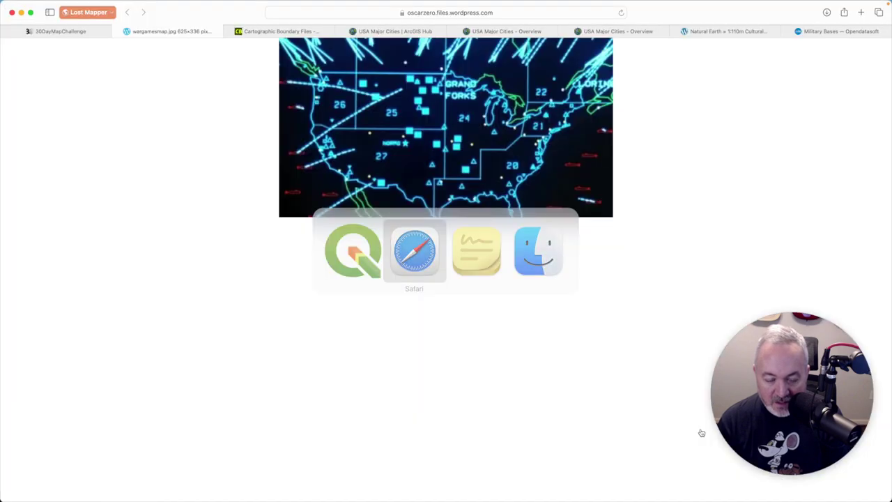
key("super+Tab")
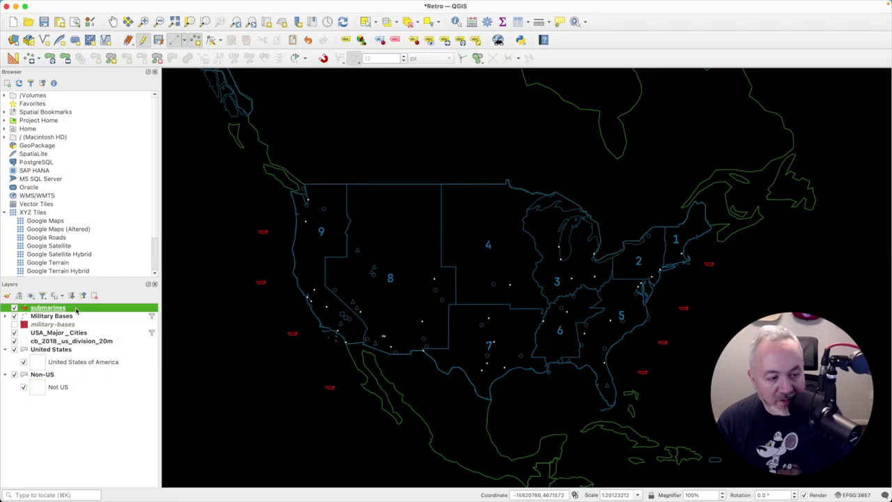
Examine the submarines SVG Marker's settings and its draw effect options in an enlarged layer properties dialog
double_click(76, 310)
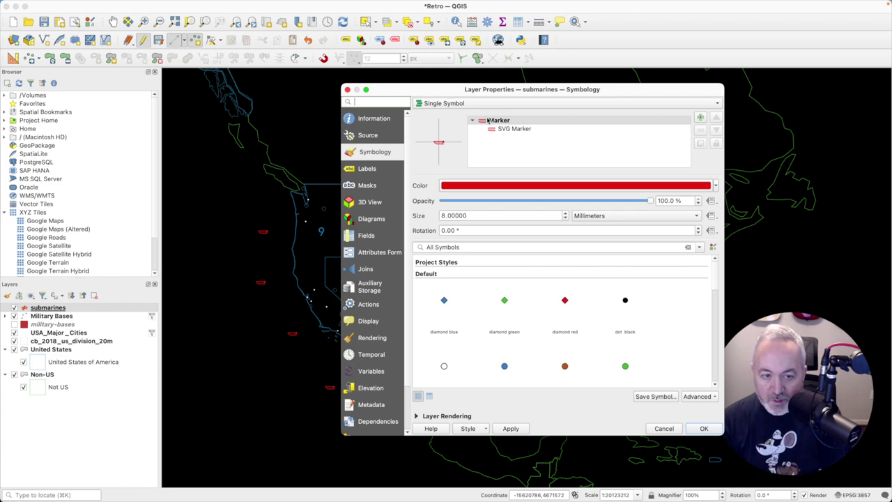
left_click_drag(549, 90, 486, 82)
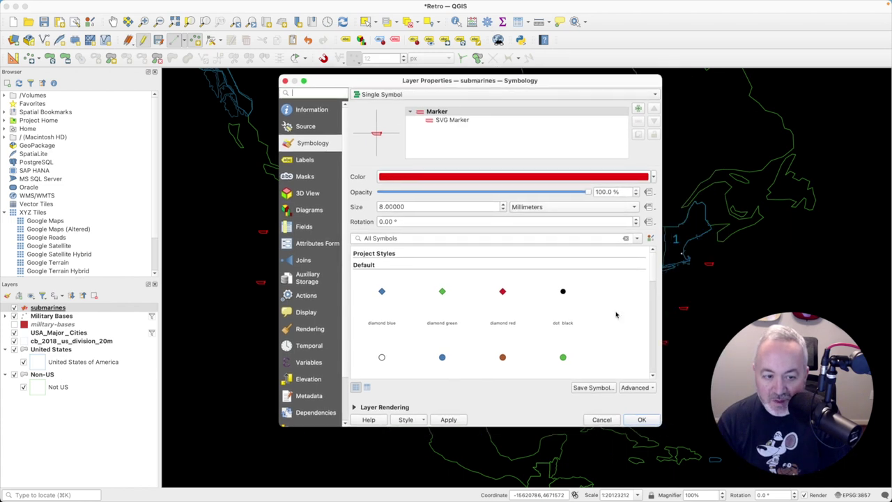
left_click_drag(661, 426, 706, 458)
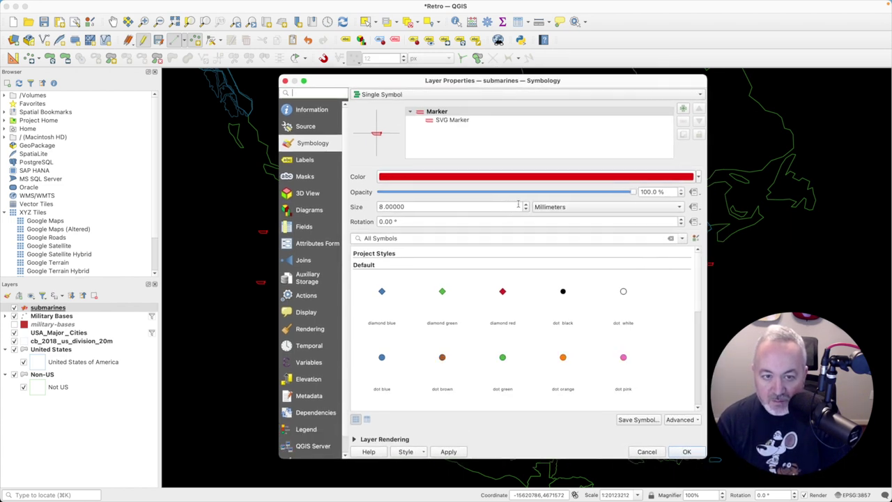
left_click(453, 120)
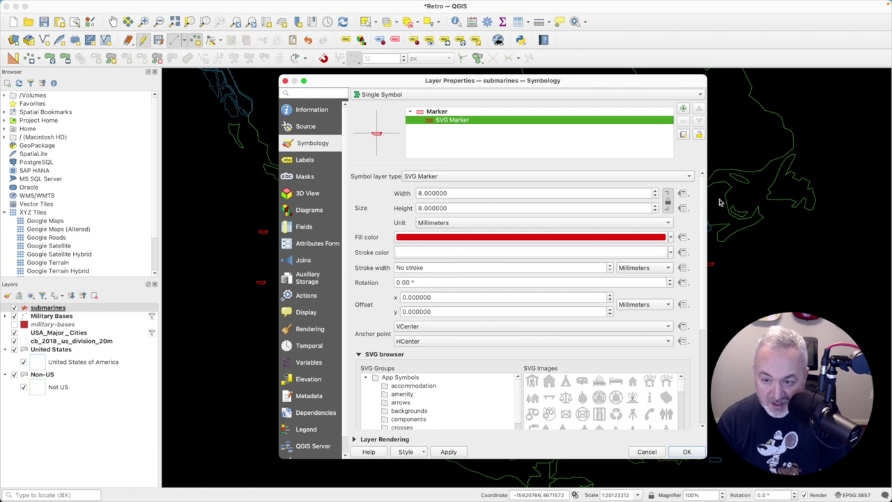
left_click_drag(703, 197, 705, 264)
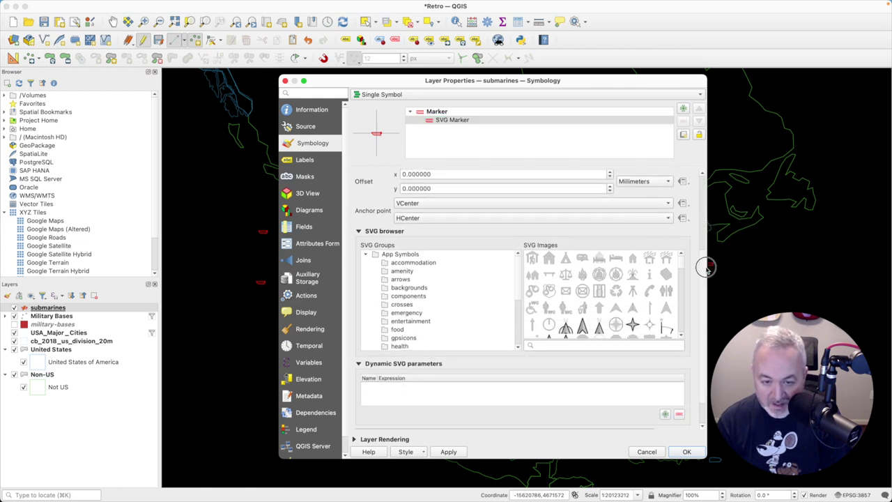
left_click(361, 231)
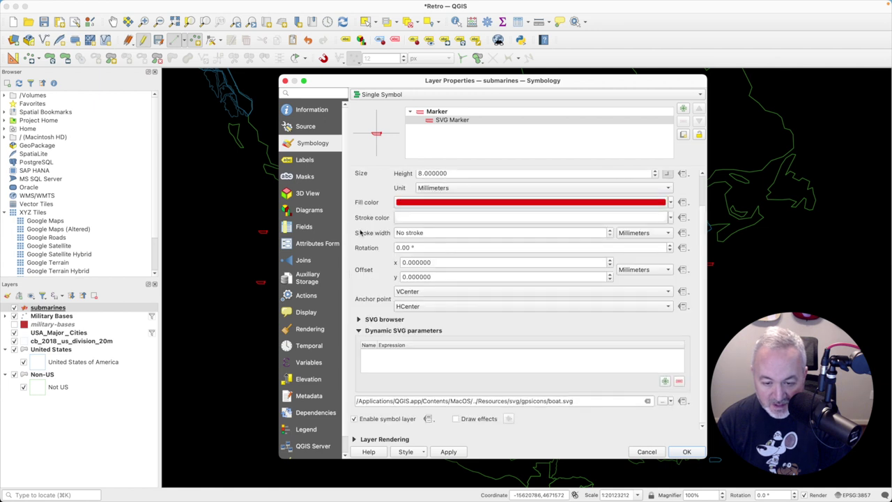
left_click(509, 419)
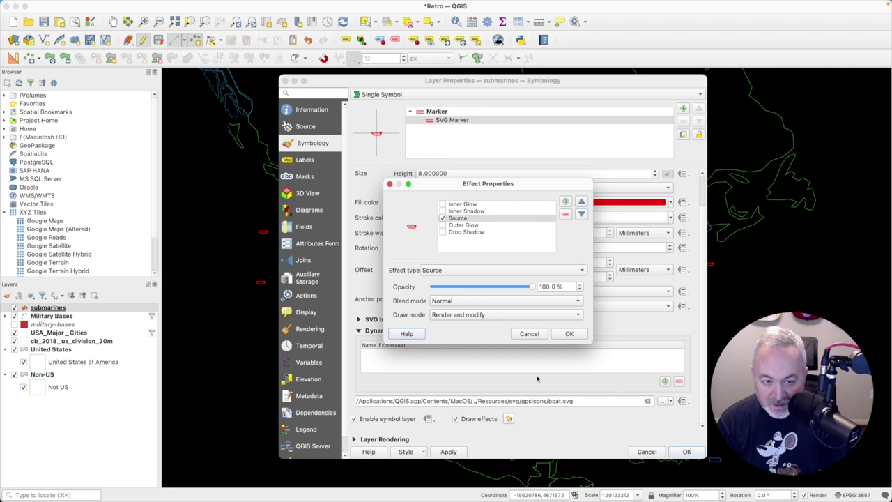
left_click(531, 334)
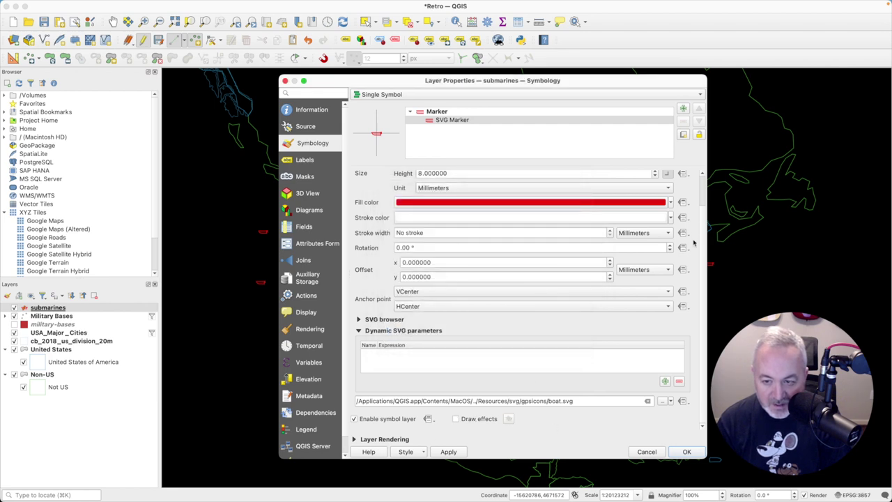
scroll(701, 219, "up", 3)
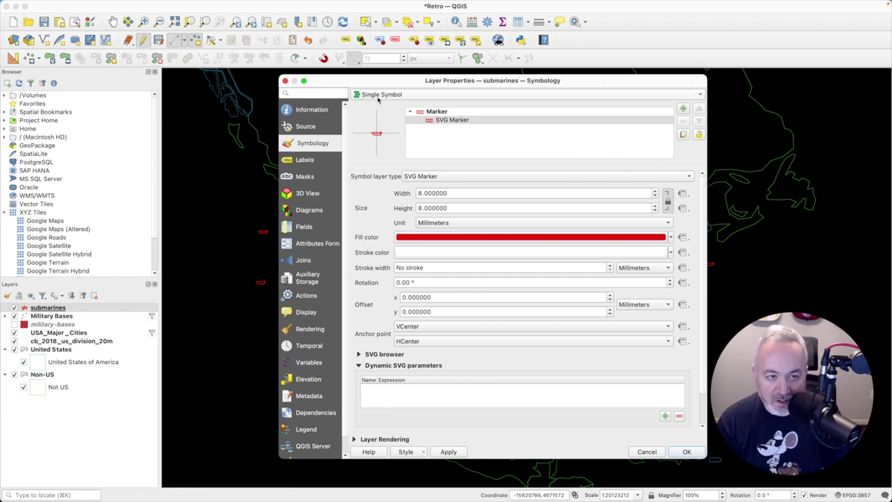
Categorize the submarines layer by the direction field, classify its values, and turn off the all other values category
left_click(379, 102)
left_click(379, 106)
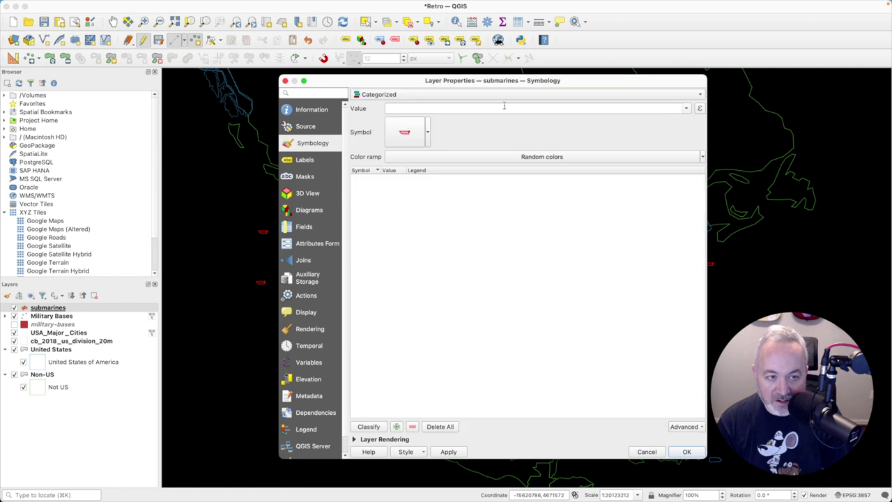
left_click(687, 109)
left_click(405, 119)
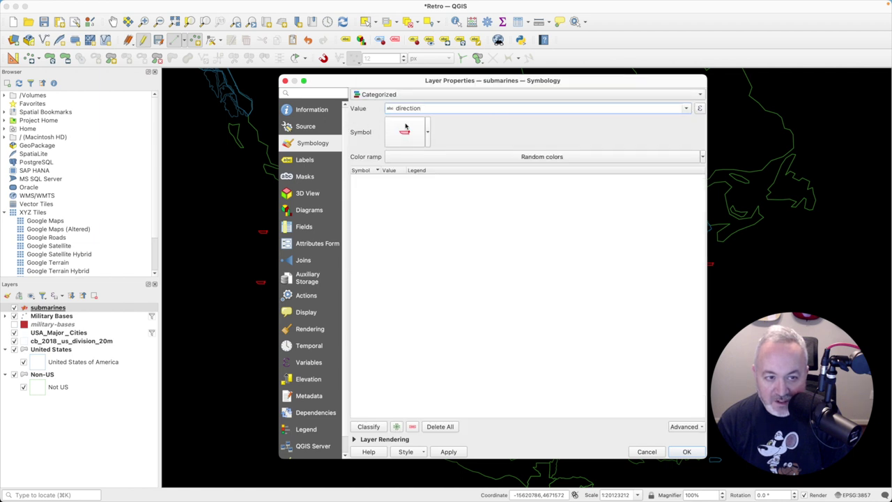
left_click(368, 426)
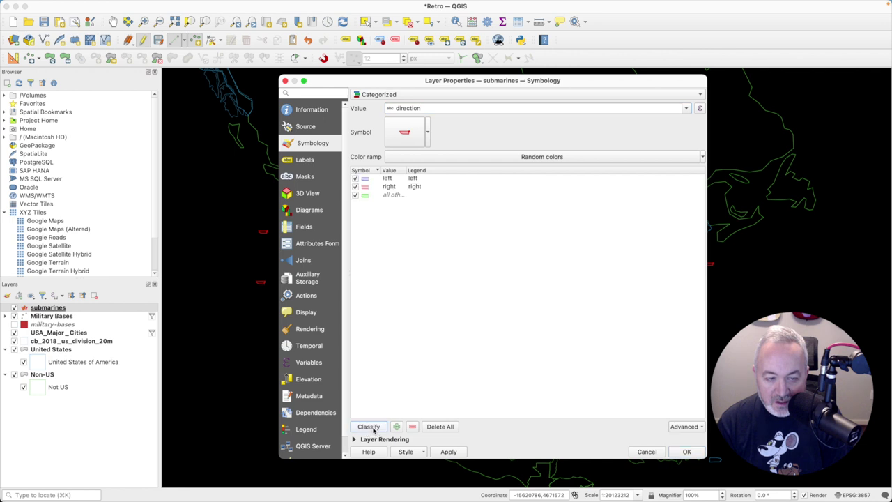
left_click(355, 196)
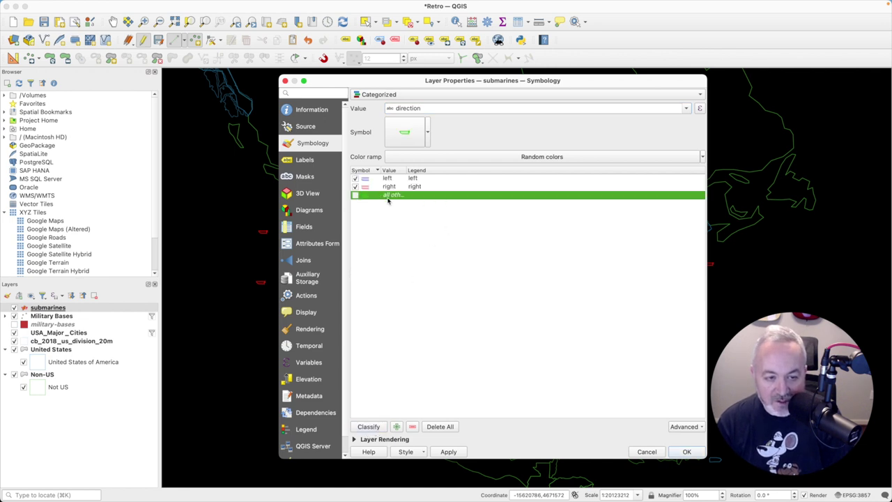
left_click_drag(379, 170, 403, 170)
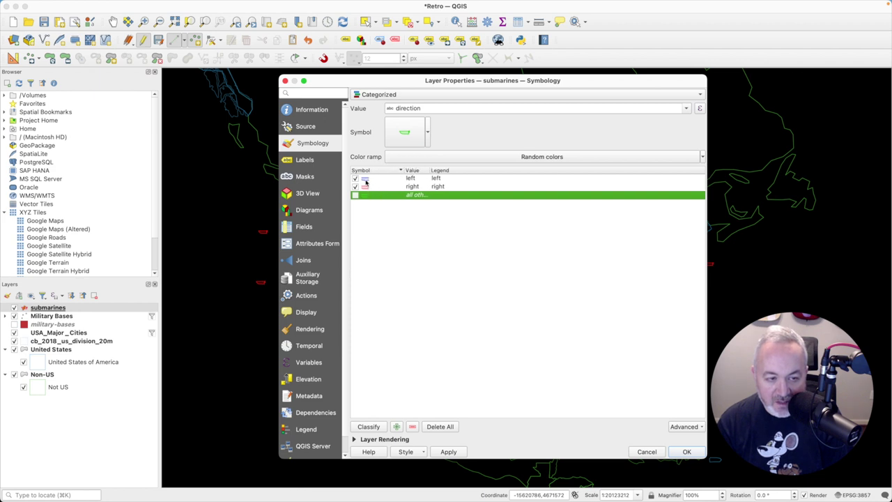
Set the left category's SVG Marker rotation to 180° and apply the submarines symbology
double_click(365, 180)
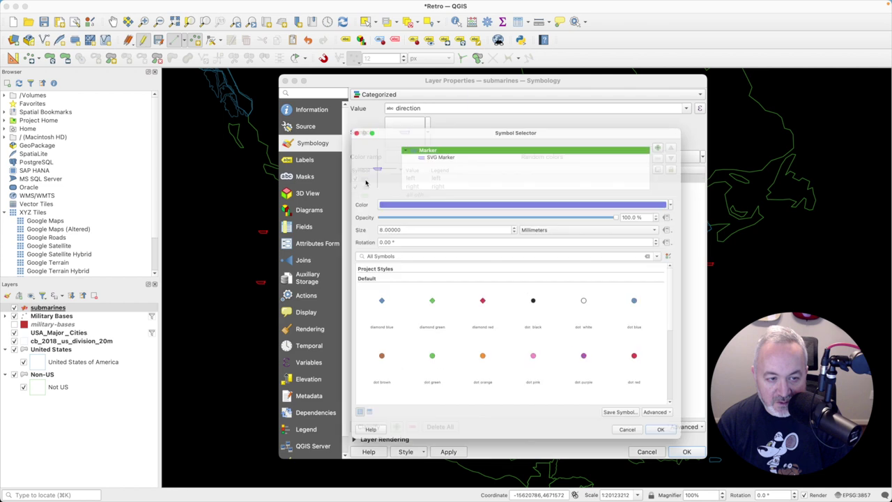
left_click(437, 136)
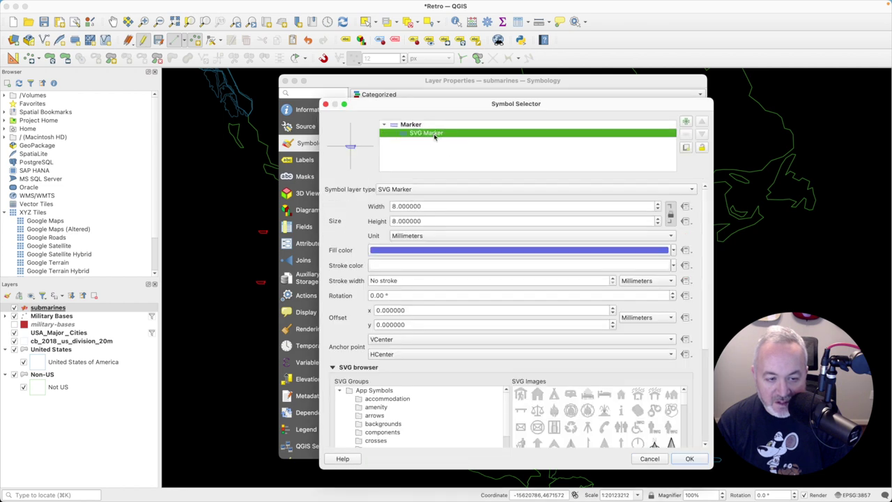
left_click(394, 296)
type("180")
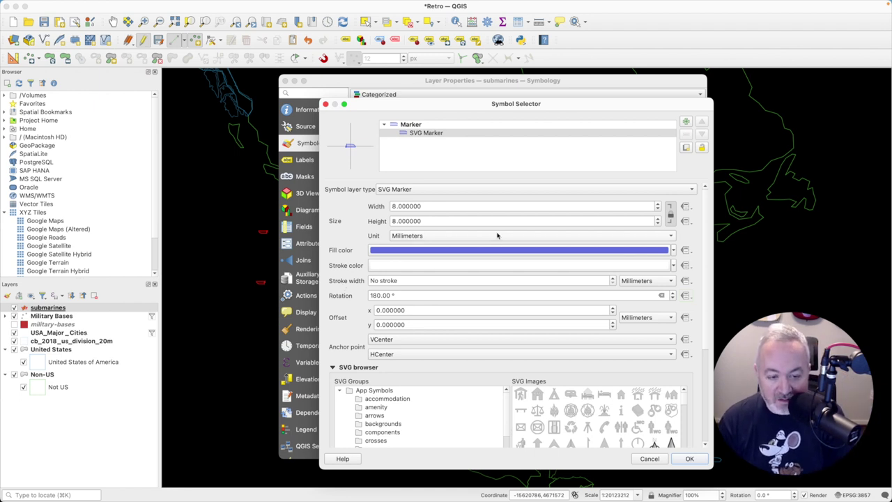
left_click(690, 460)
left_click(688, 453)
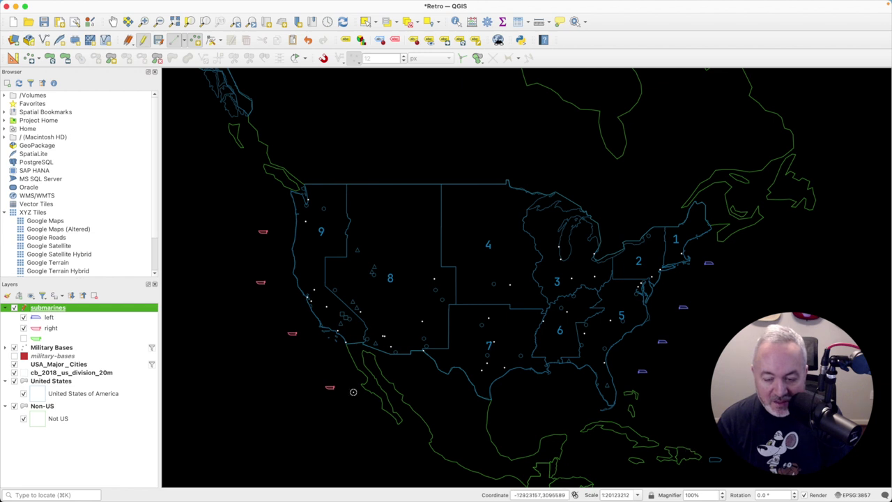
Set the rotation of the submarines layer's left category marker to 0°
double_click(61, 311)
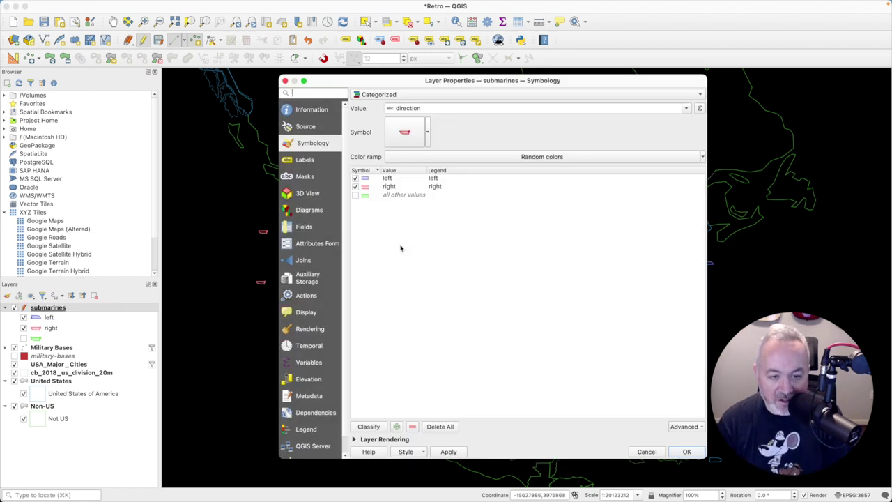
double_click(365, 179)
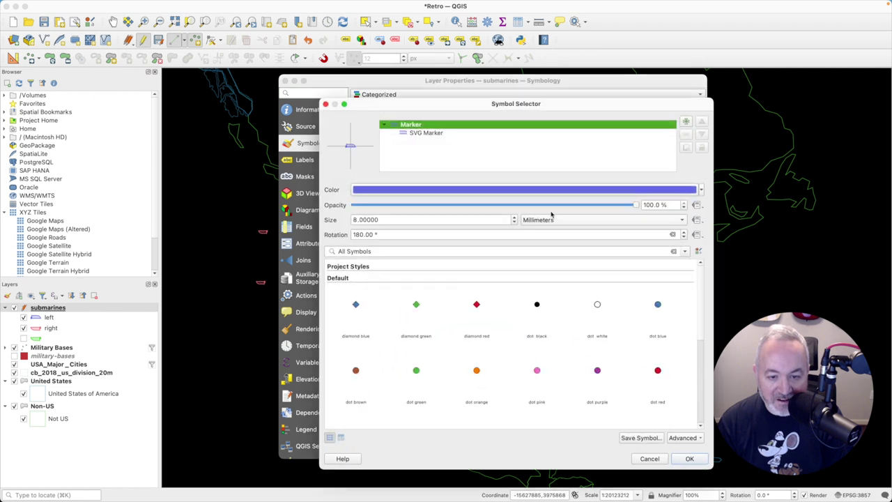
left_click(379, 233)
double_click(377, 234)
type("0")
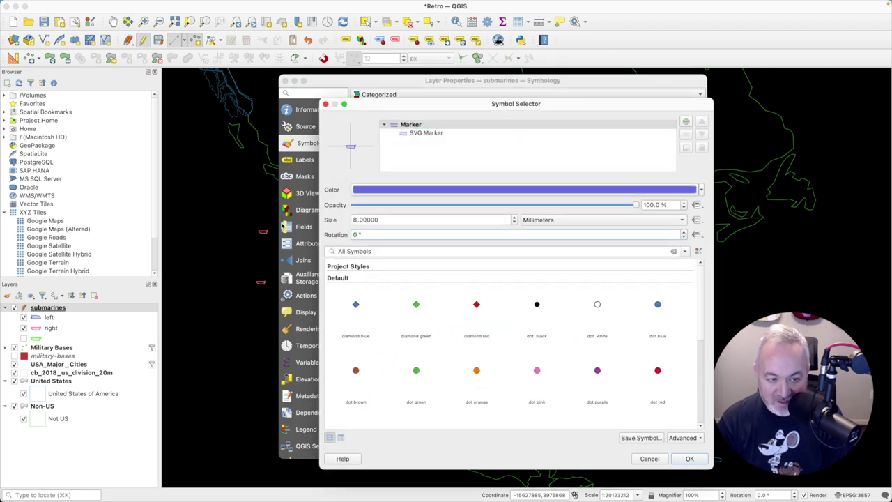
left_click(681, 458)
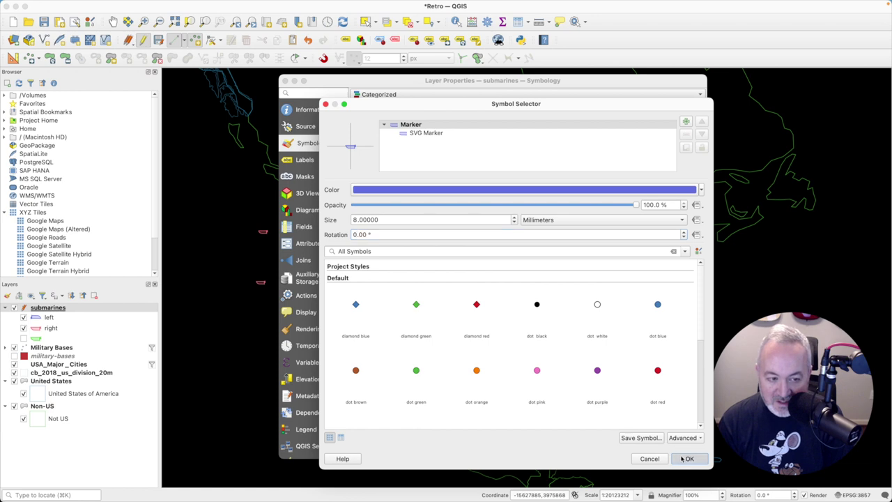
Set the right category's marker rotation to 180°, keep its size at 8 mm, and apply the submarines symbology
double_click(363, 187)
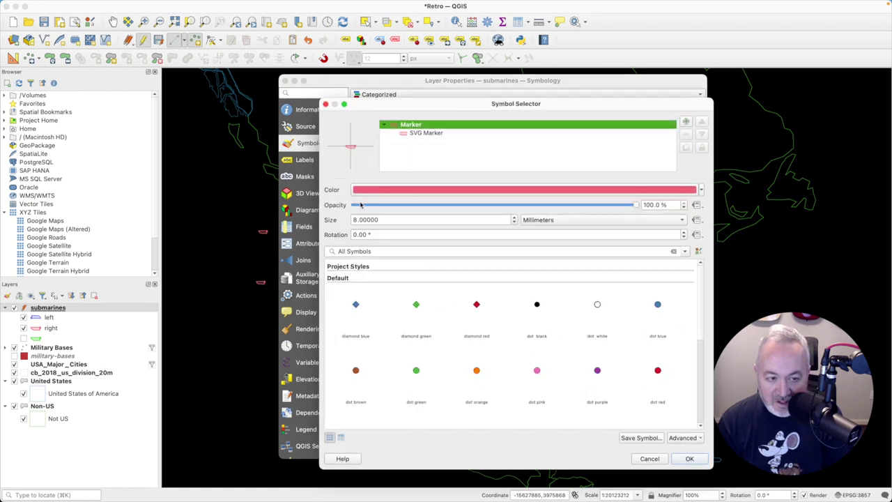
left_click(376, 233)
type("180")
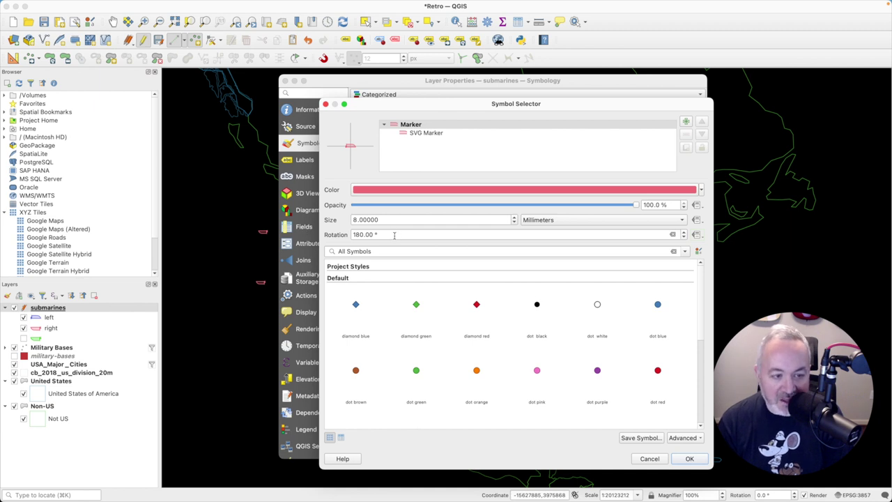
key("shift+Tab")
type("0")
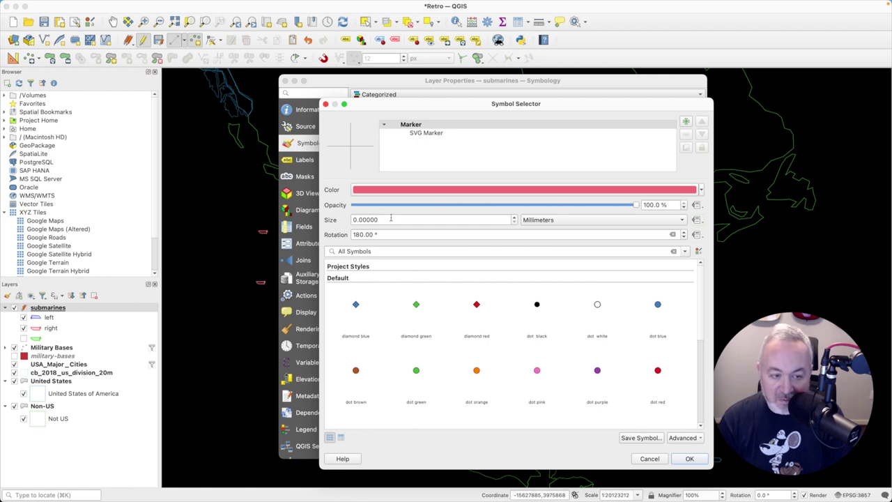
key("Escape")
key("Escape")
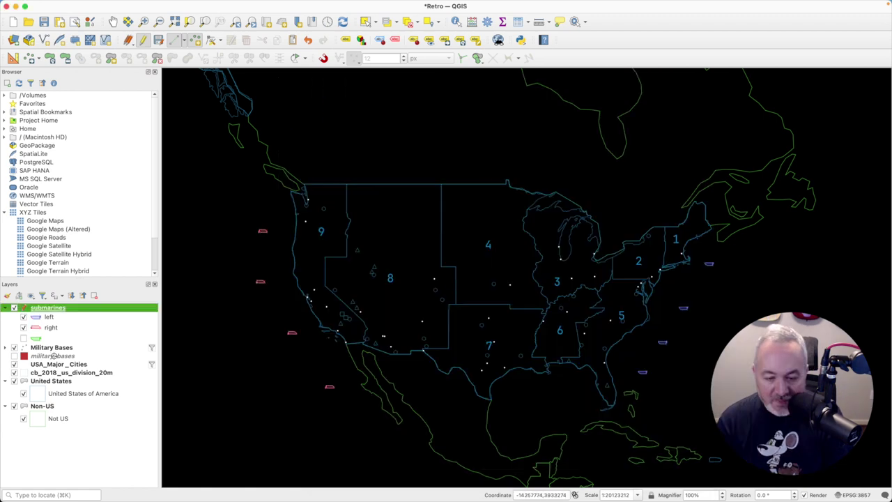
Change the submarines layer's left category marker to the standard red color and apply it
double_click(37, 309)
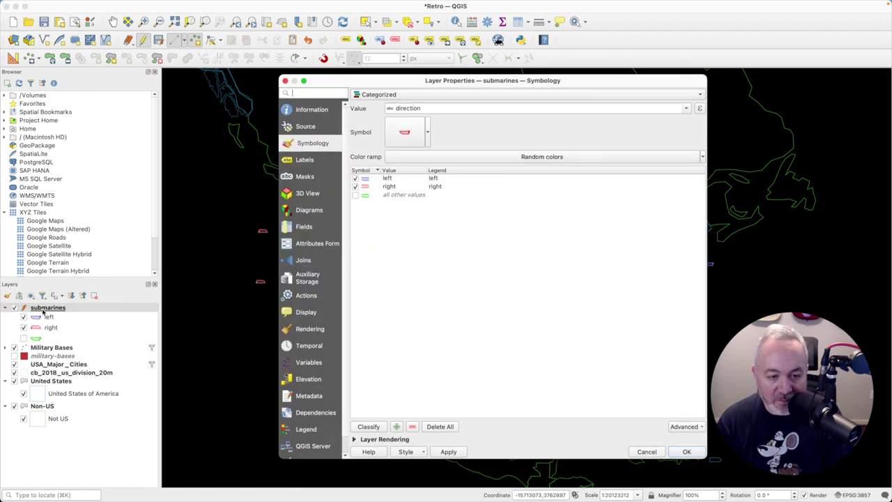
left_click(363, 179)
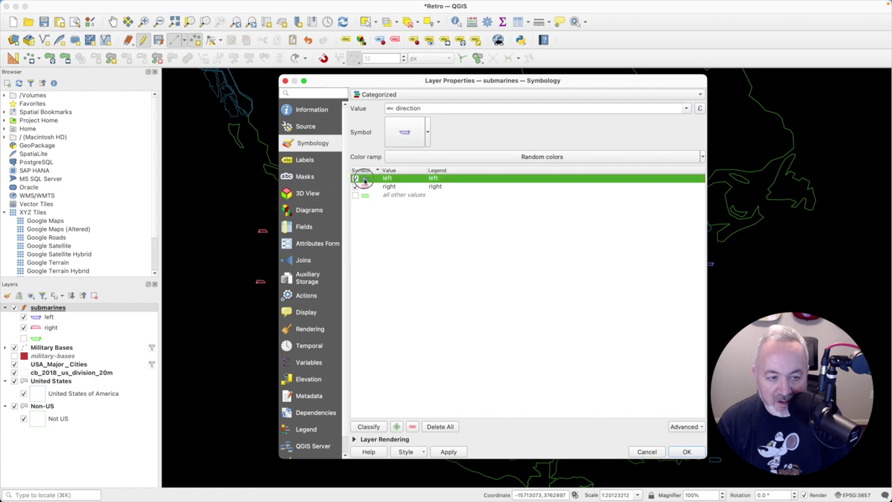
double_click(364, 180)
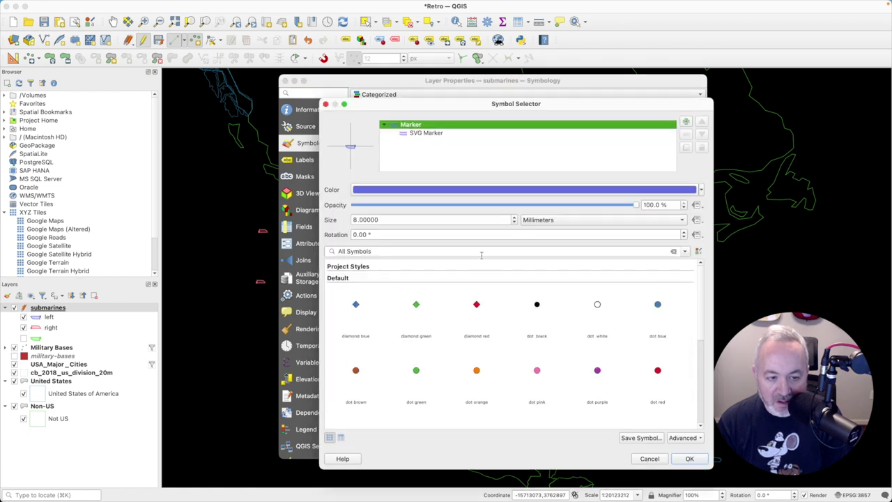
left_click(440, 191)
scroll(322, 244, "down", 3)
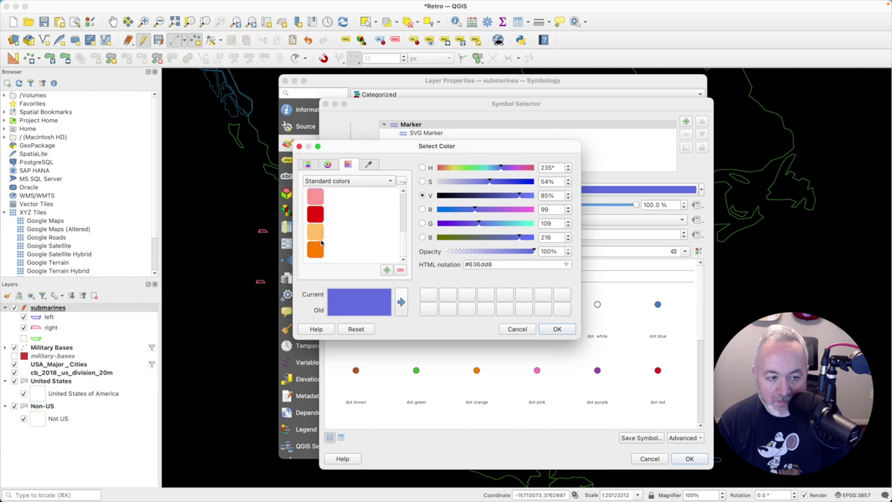
left_click(319, 216)
left_click(573, 331)
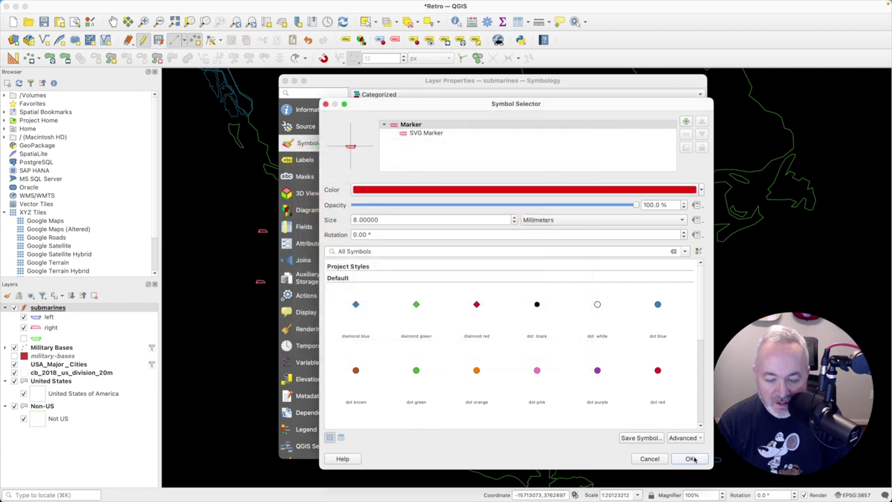
left_click(692, 459)
left_click(686, 451)
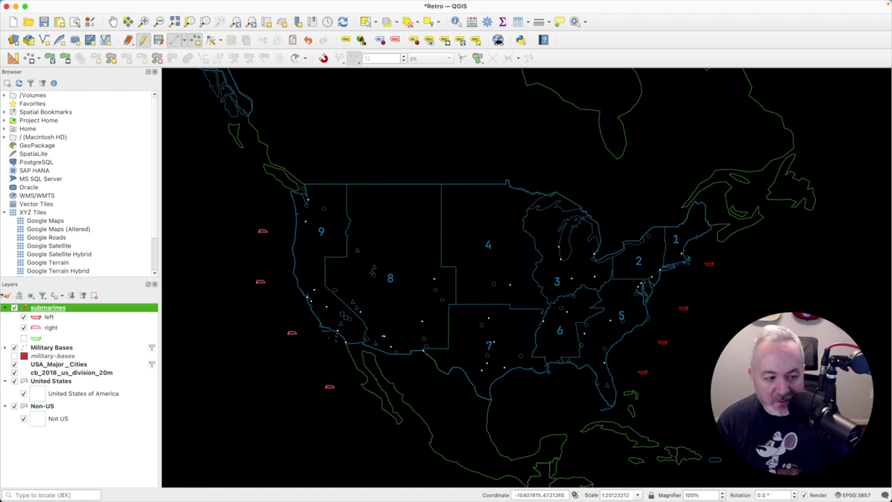
Change the submarines layer's right category marker to the same standard red color
double_click(36, 327)
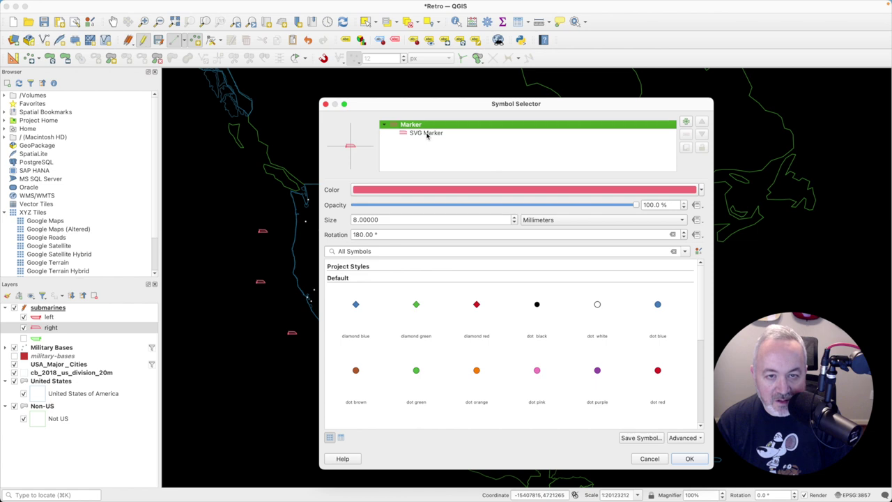
key("Escape")
double_click(54, 328)
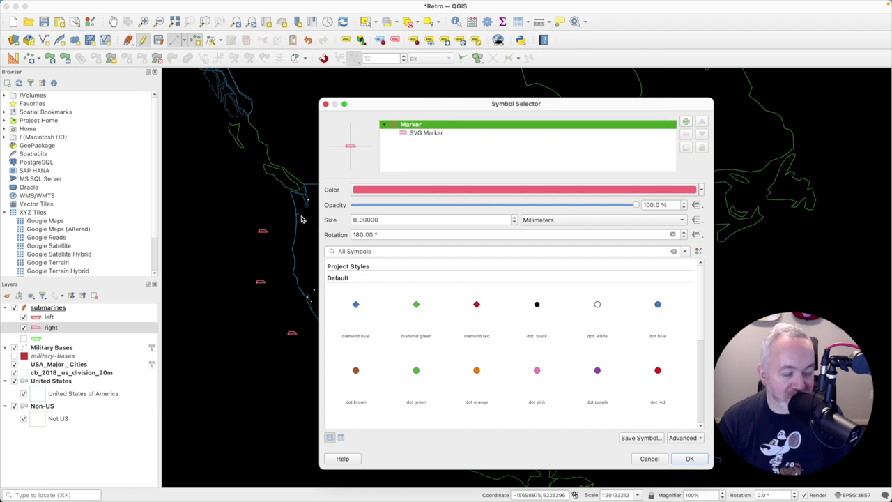
left_click(421, 190)
scroll(363, 260, "down", 3)
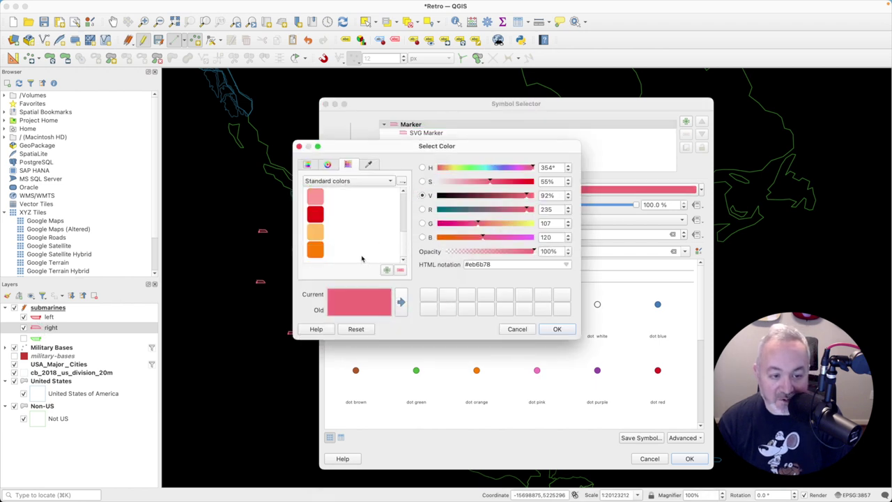
left_click(325, 218)
left_click(558, 329)
left_click(689, 458)
double_click(41, 337)
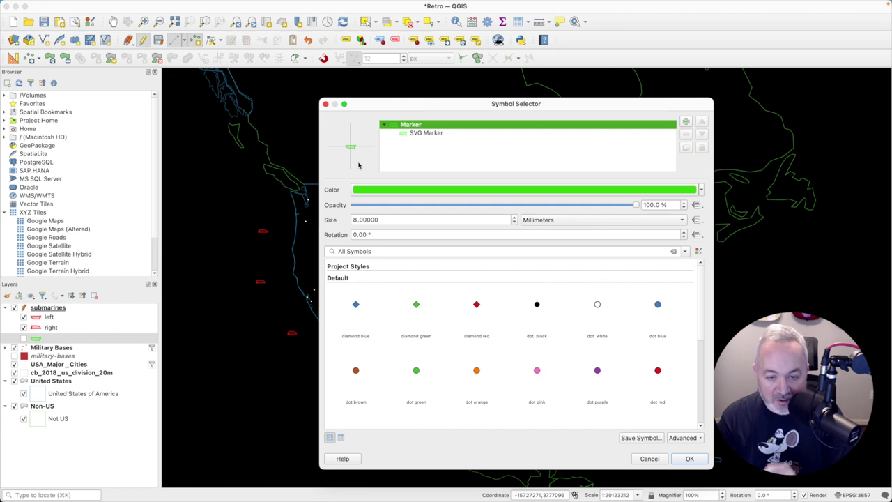
left_click(650, 459)
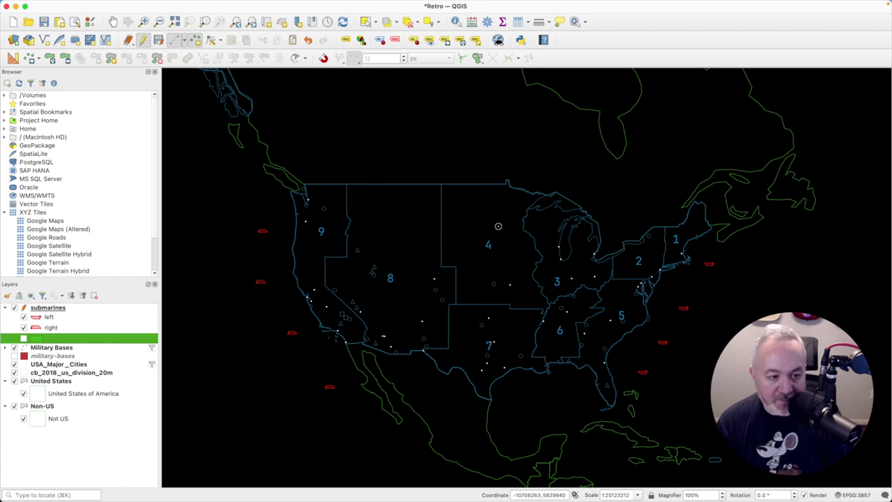
Check the WarGames reference map in Safari and the feature checklist in Stickies, and return to QGIS
key("super+Tab")
key("super+Tab")
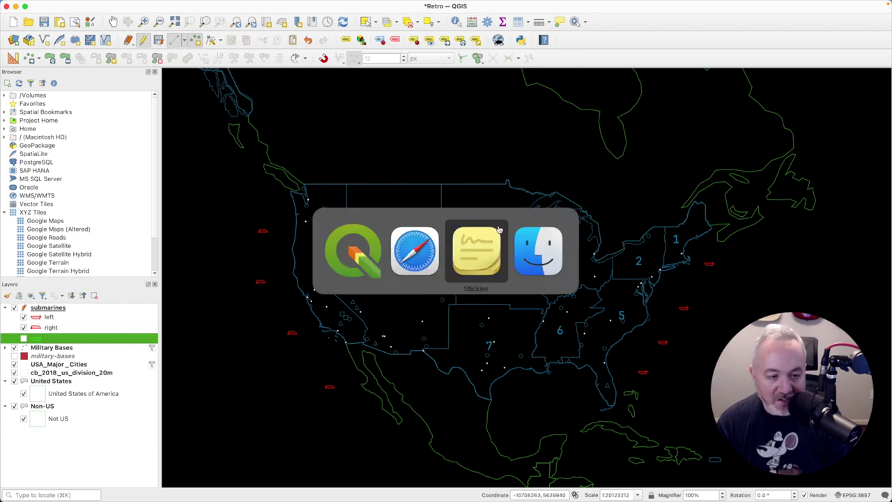
key("super+Tab")
key("Tab")
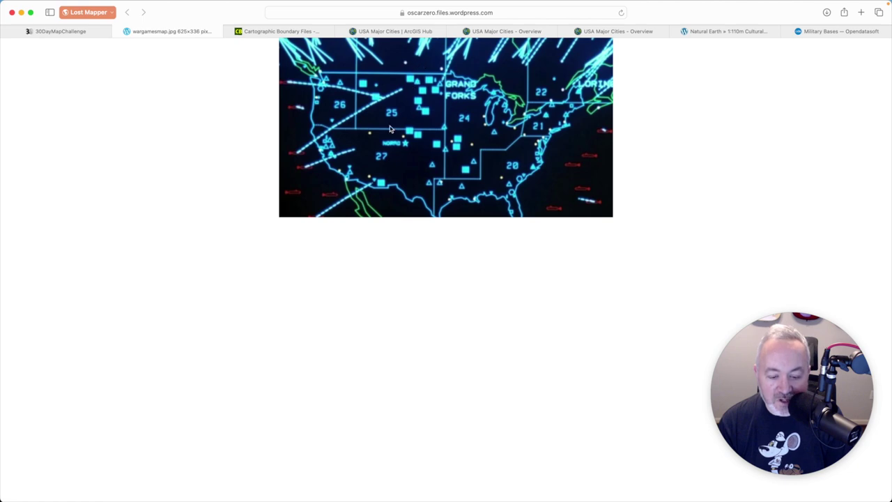
key("super+Tab")
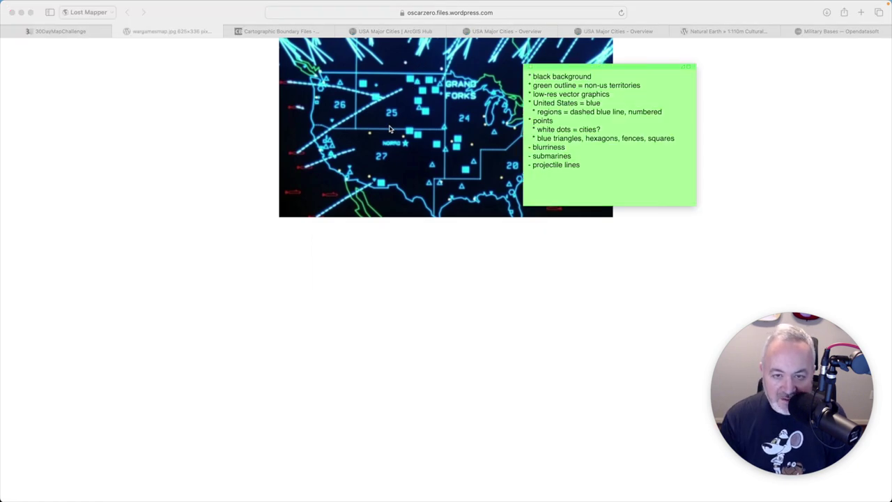
key("super+Tab")
key("super+Tab")
key("super+Tab")
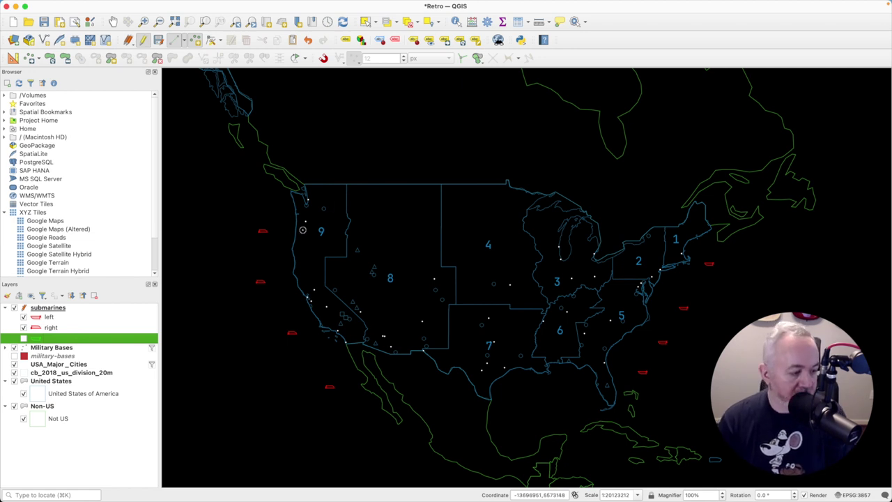
Collapse the submarines legend and remove the hidden military-bases layer from the project
left_click(5, 307)
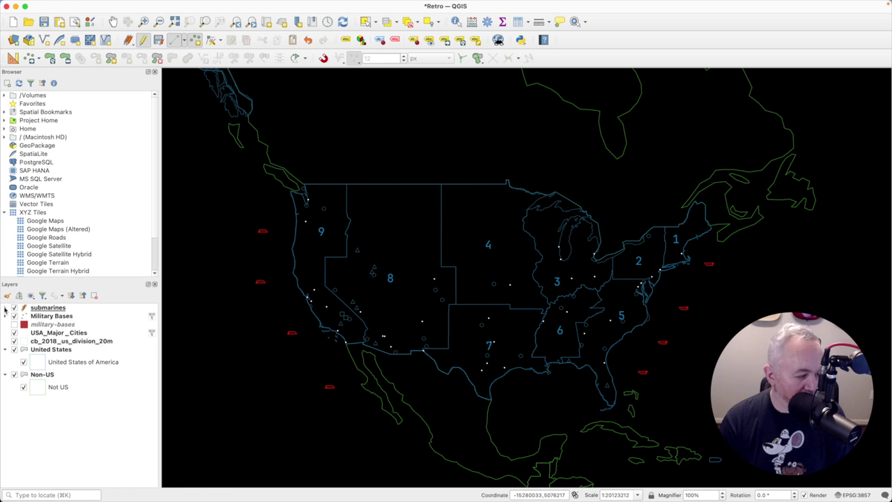
left_click(46, 324)
left_click(95, 298)
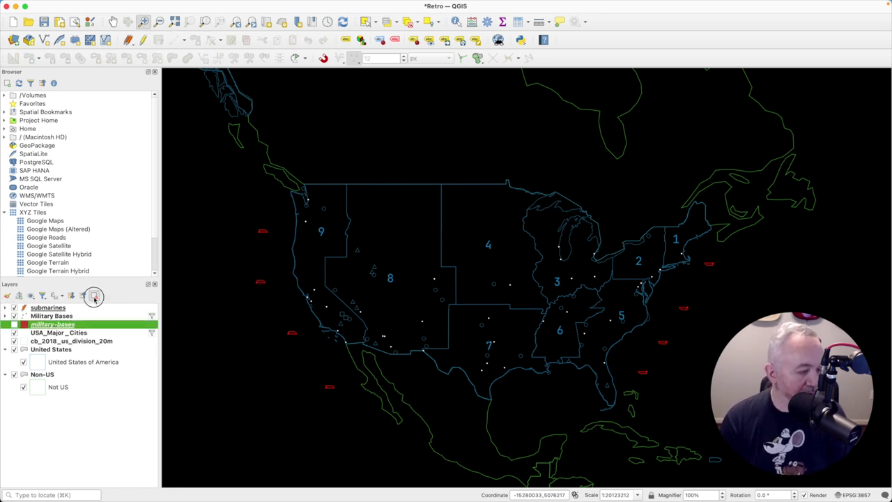
left_click(473, 263)
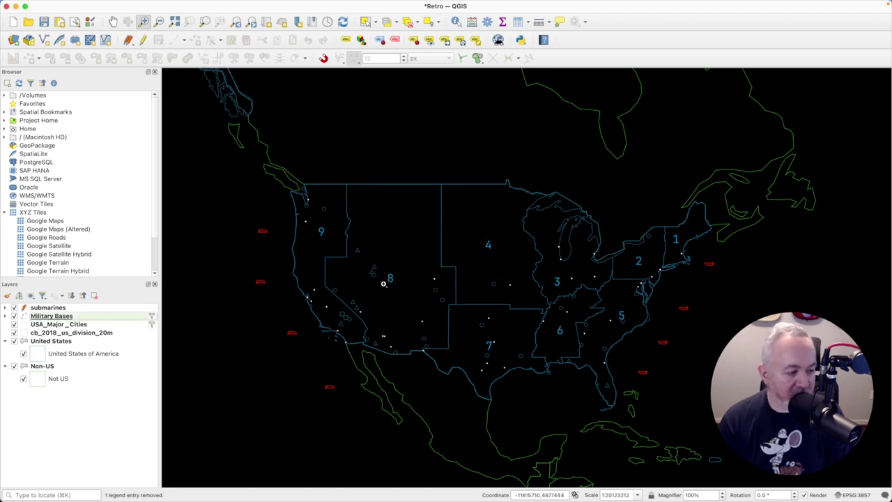
Open the simple fill of the United States layer's rule symbol and enable draw effects for it
left_click(63, 342)
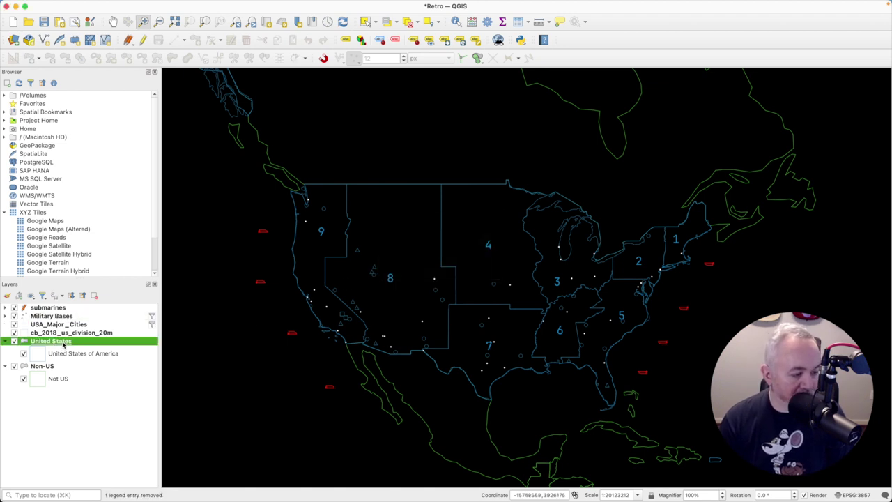
double_click(63, 341)
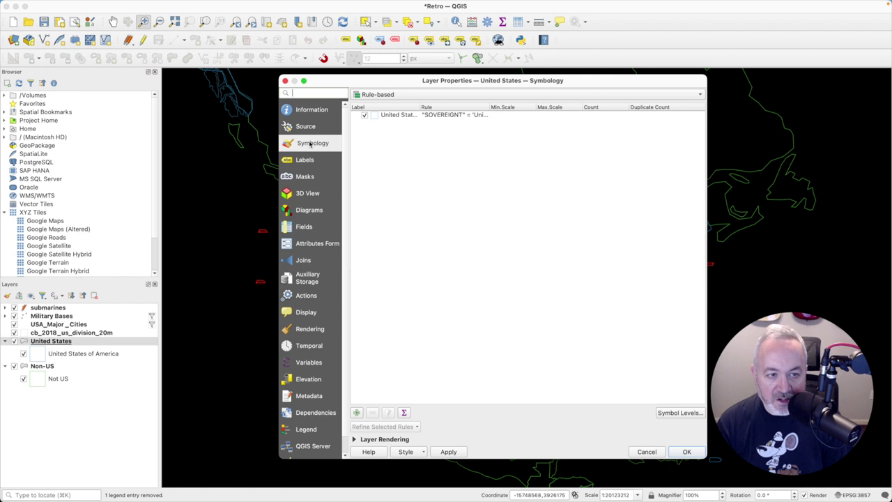
left_click(374, 115)
double_click(374, 116)
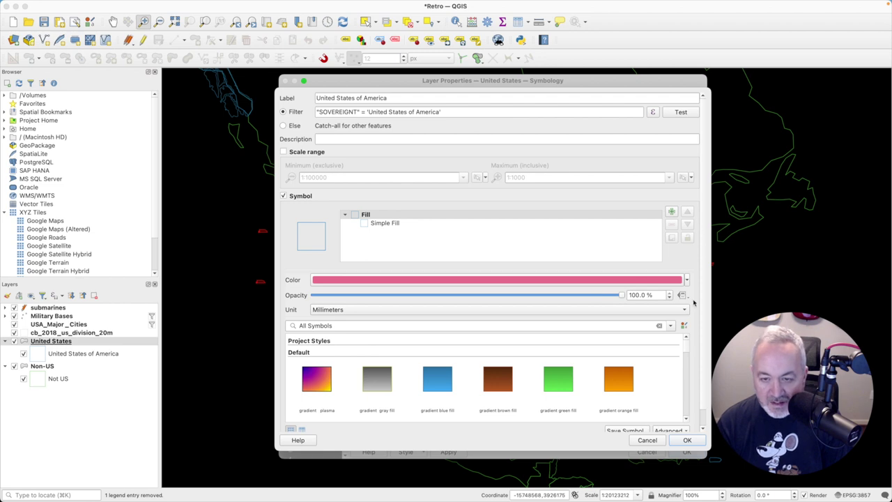
left_click(394, 223)
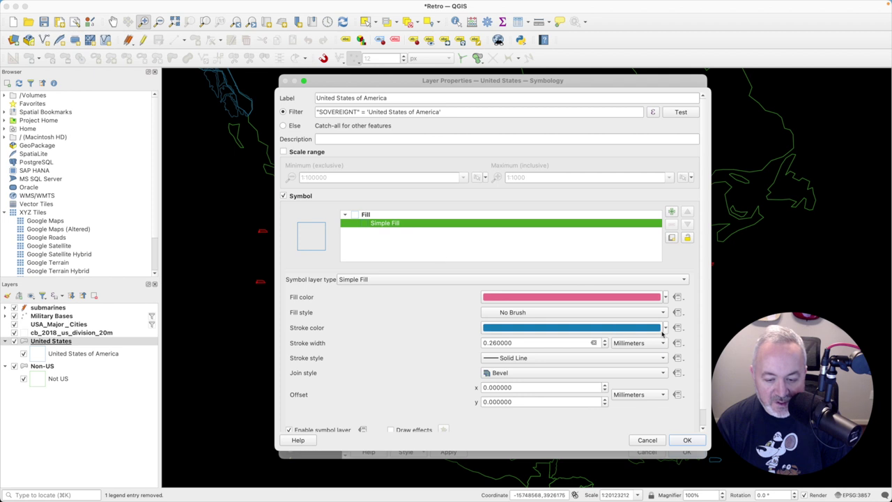
left_click_drag(600, 450, 599, 480)
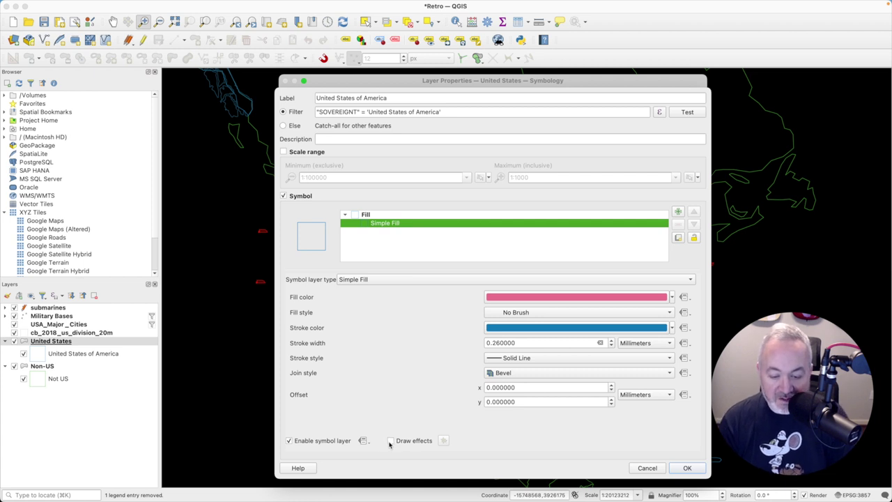
left_click(391, 441)
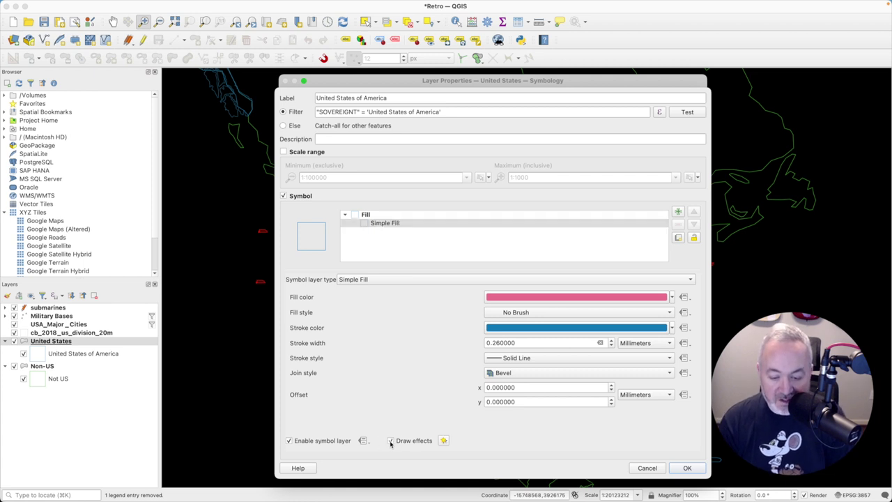
Give the United States outline an outer glow in the standard blue and apply the layer style
left_click(444, 440)
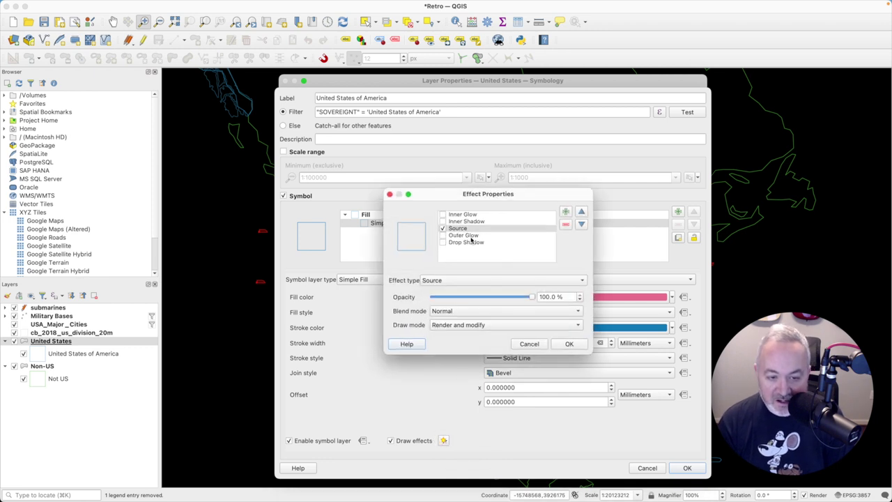
left_click(471, 242)
left_click(463, 233)
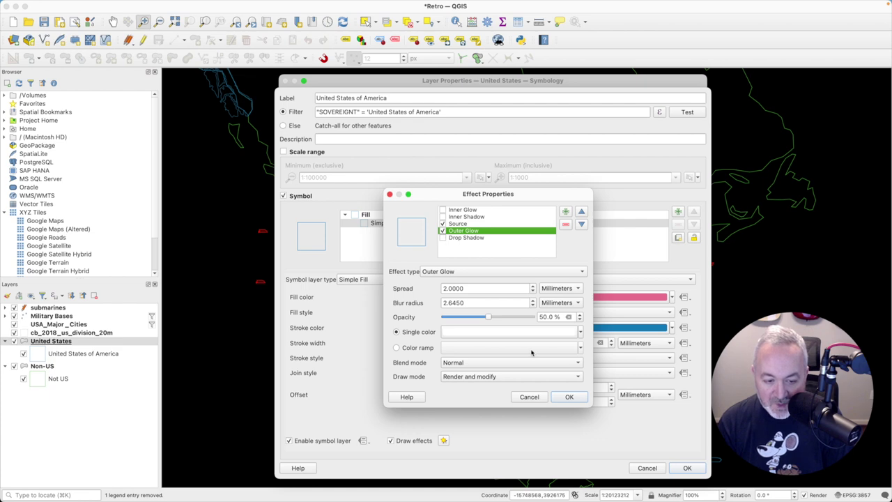
left_click(550, 333)
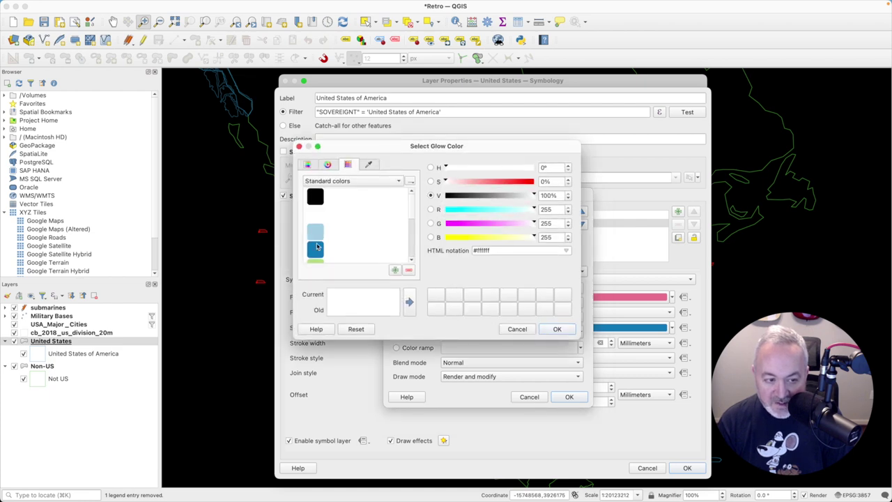
left_click(317, 248)
left_click(558, 328)
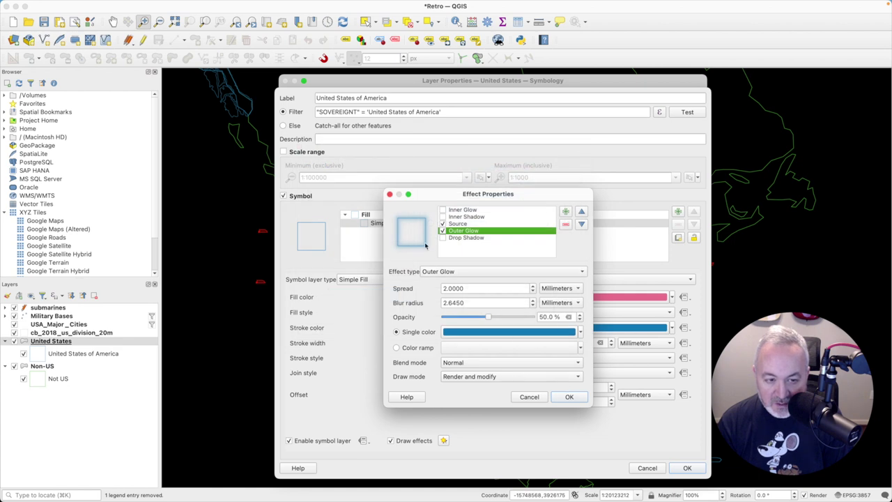
left_click(569, 397)
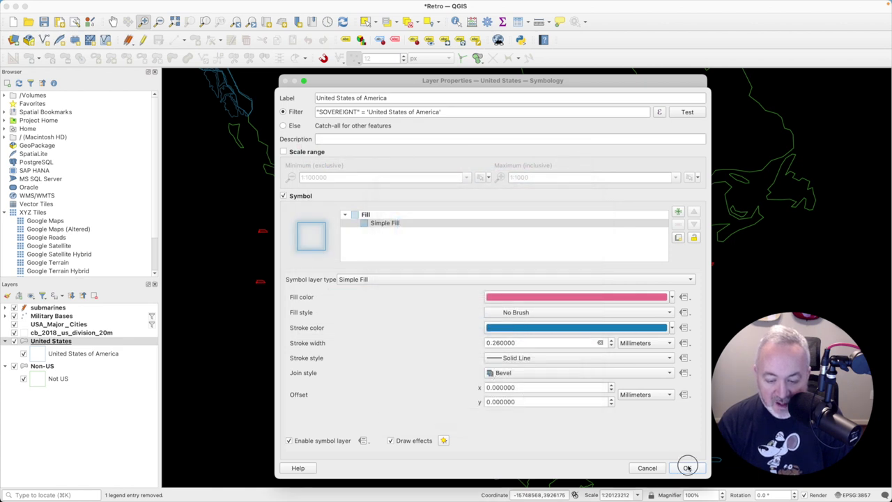
left_click(687, 467)
left_click(686, 453)
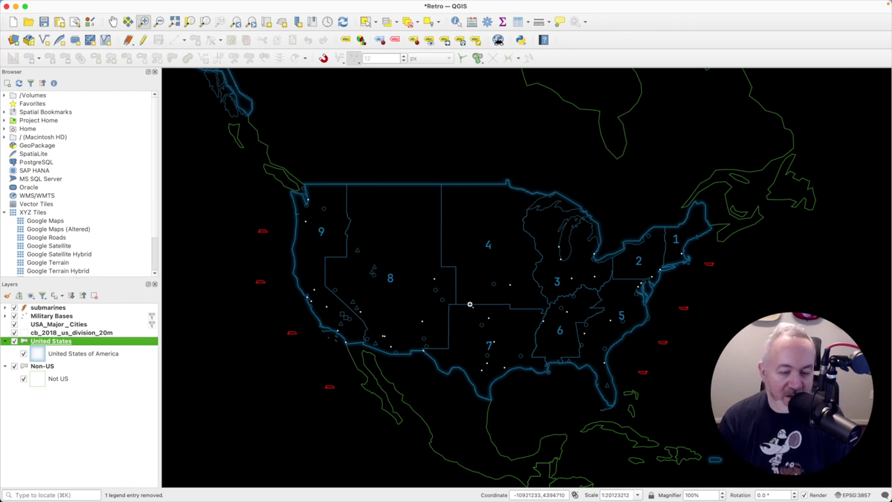
Enable an outer glow on the cb_2018_us_division_20m layer's simple fill with a blur radius of 2 mm
left_click(81, 333)
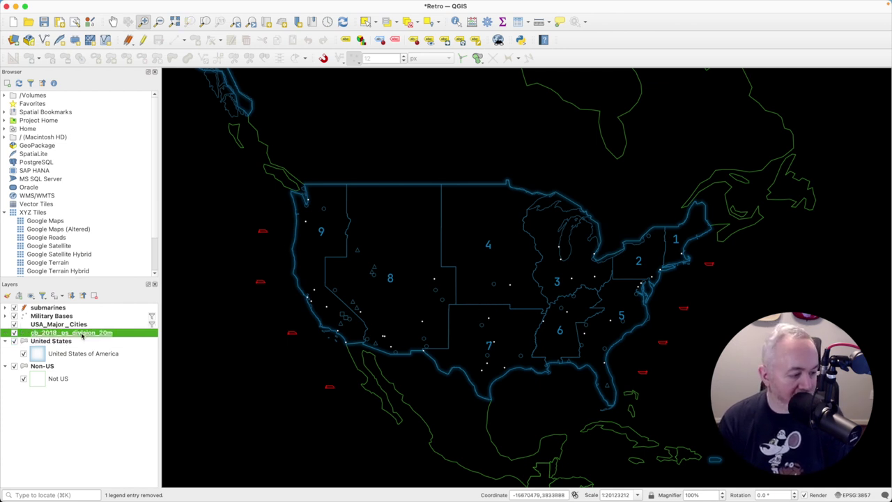
double_click(73, 330)
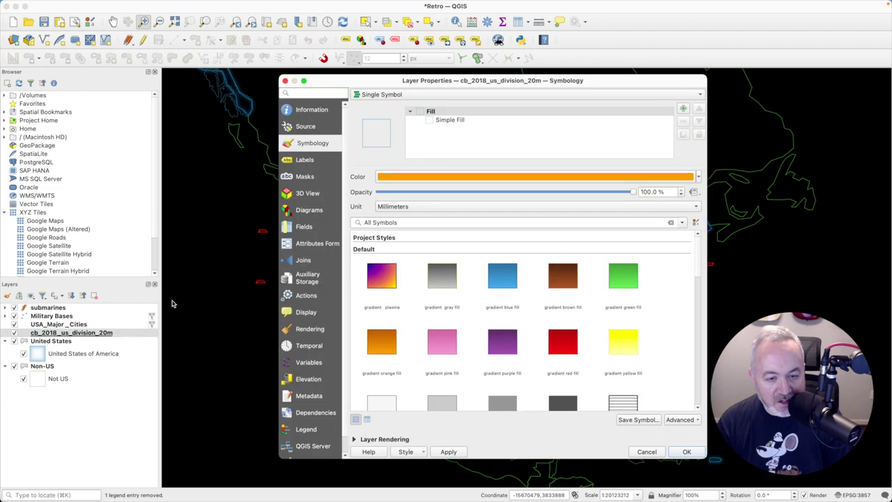
left_click(438, 121)
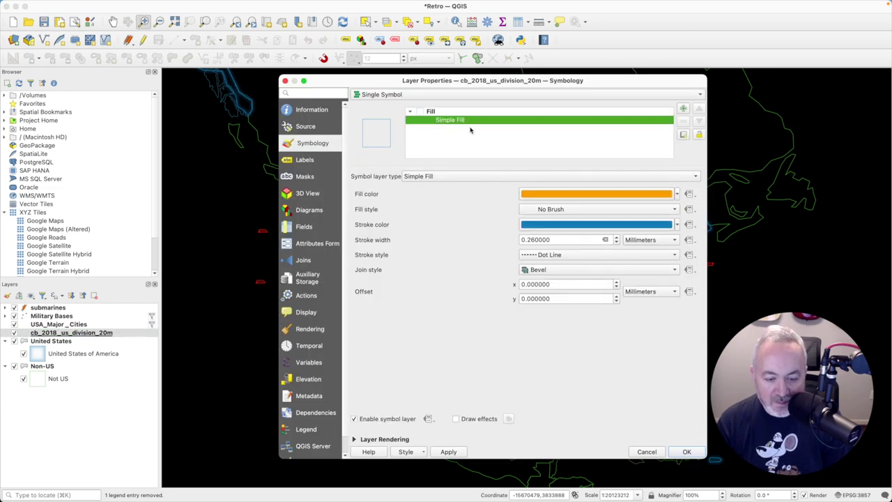
left_click(468, 420)
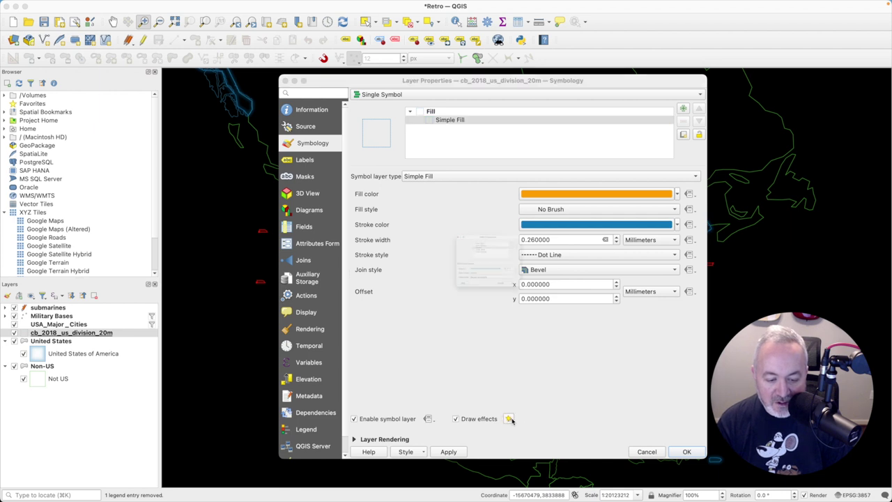
left_click(509, 418)
left_click(468, 230)
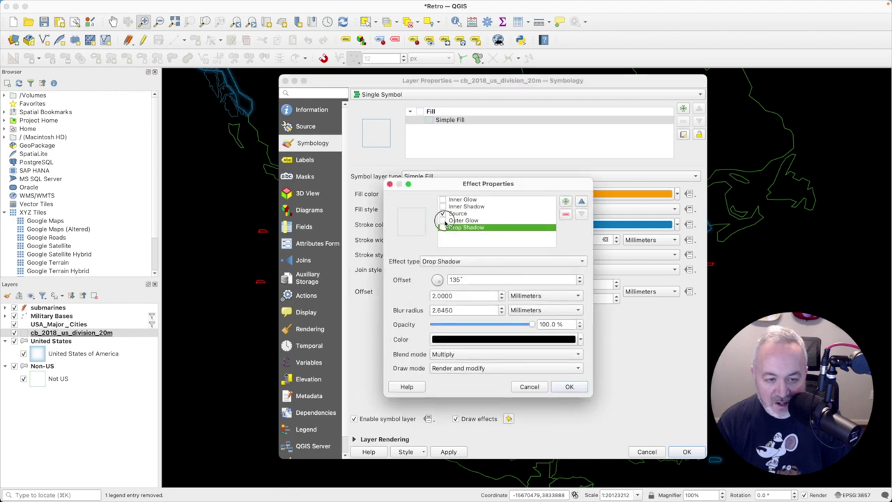
left_click(442, 220)
double_click(476, 292)
type("2")
key("Tab")
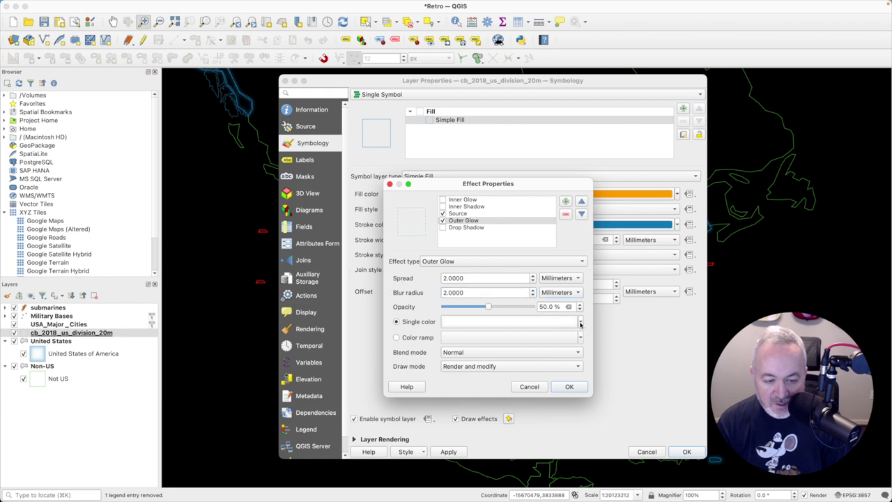
Set the division layer's glow color to the standard blue #1f78b4 and apply the style
left_click(581, 324)
left_click(482, 309)
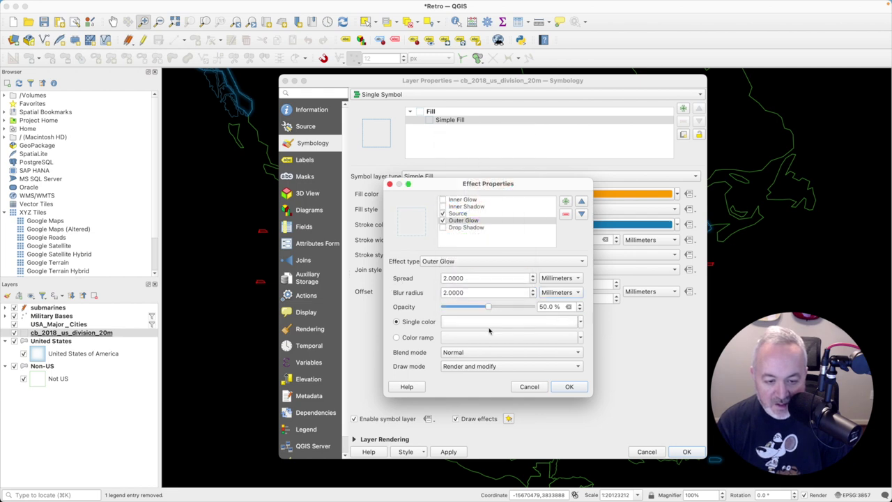
left_click(345, 253)
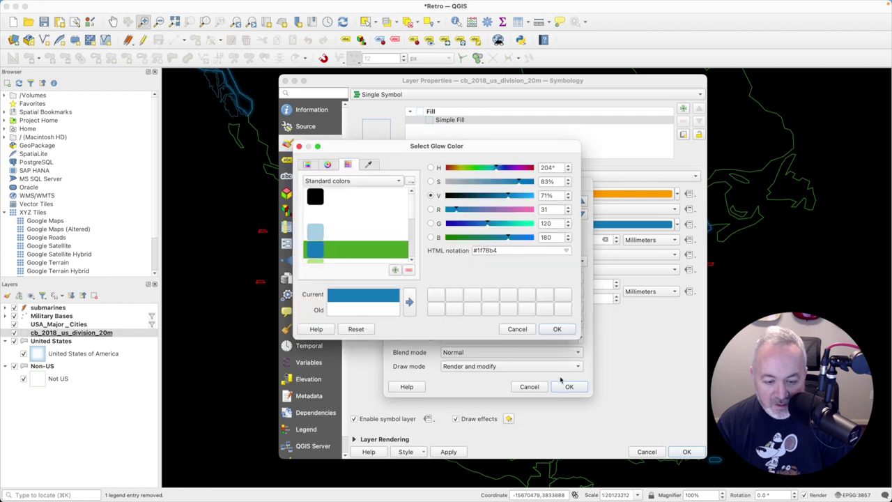
left_click(550, 330)
left_click(569, 386)
left_click(687, 451)
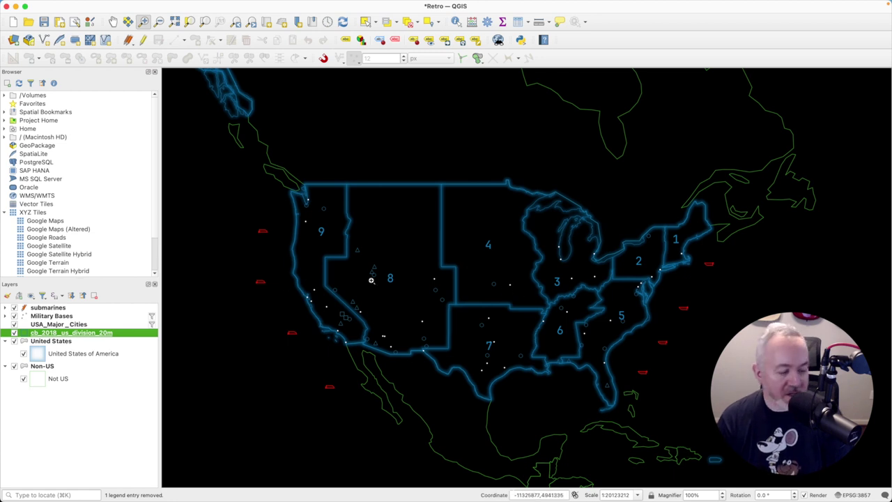
Enable an outer glow on the Non-US layer's Not US rule fill with a blur radius of 2 mm
left_click(44, 356)
left_click(43, 365)
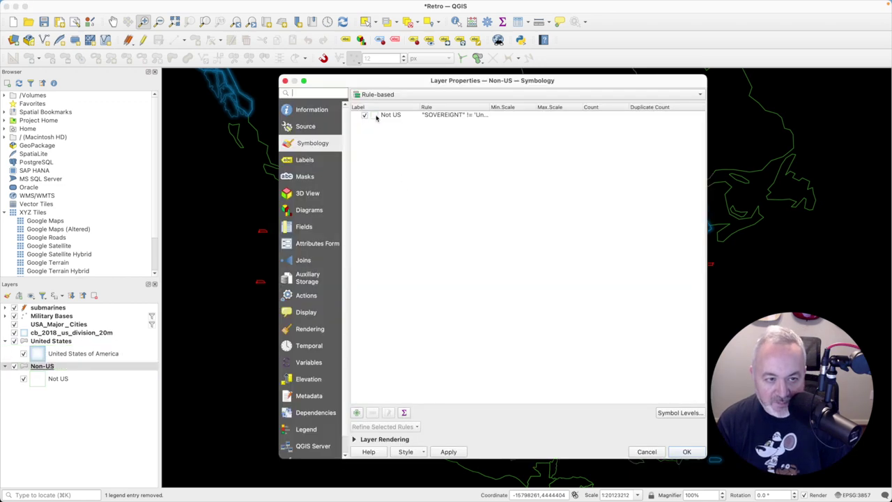
double_click(376, 115)
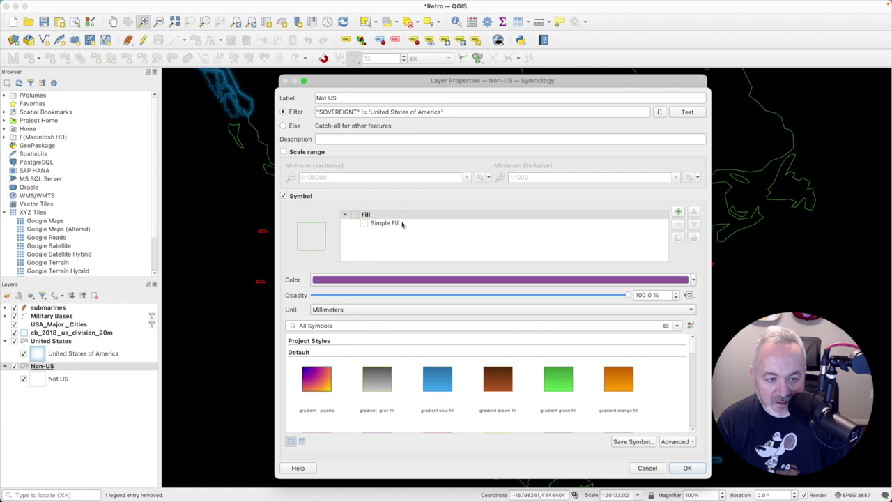
left_click(401, 224)
left_click(407, 443)
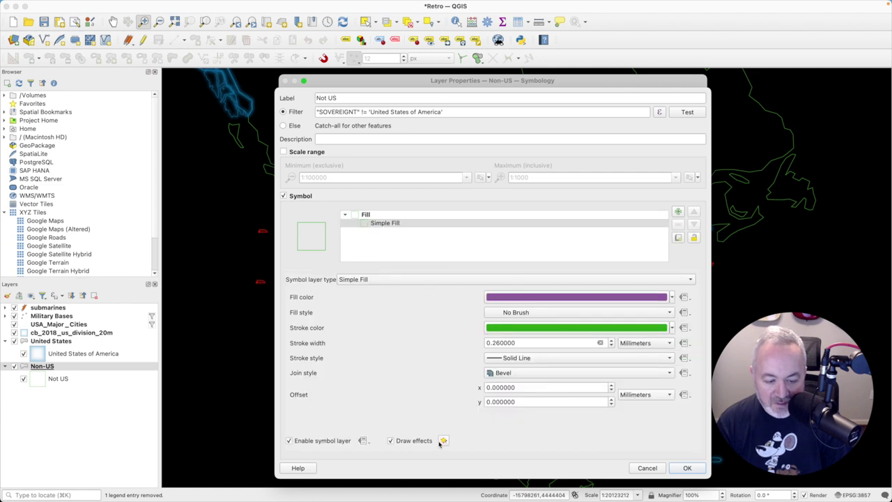
left_click(442, 440)
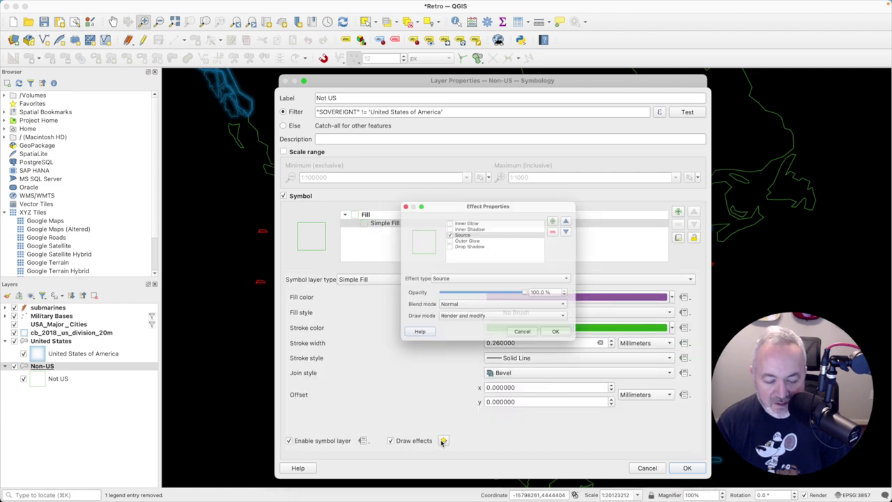
left_click(452, 241)
left_click(442, 231)
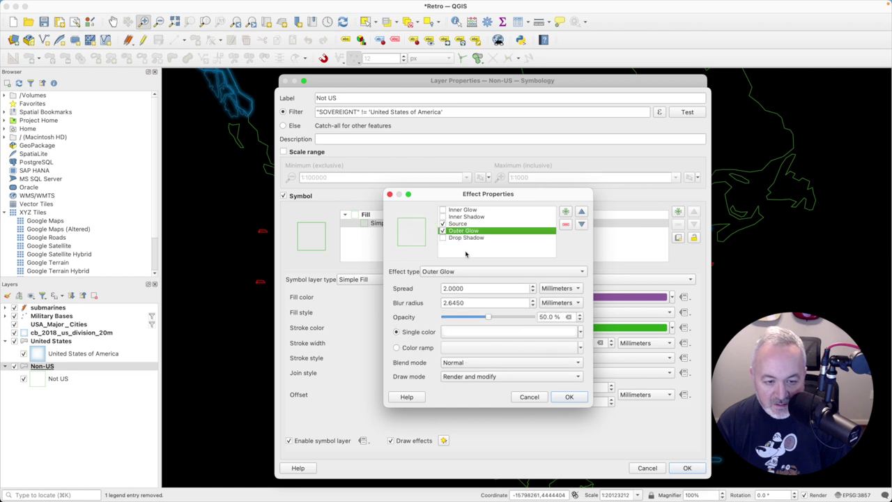
left_click_drag(484, 302, 418, 302)
type("2")
Set the Non-US layer's glow color to the standard dark green and apply the style
left_click(578, 334)
scroll(365, 250, "down", 3)
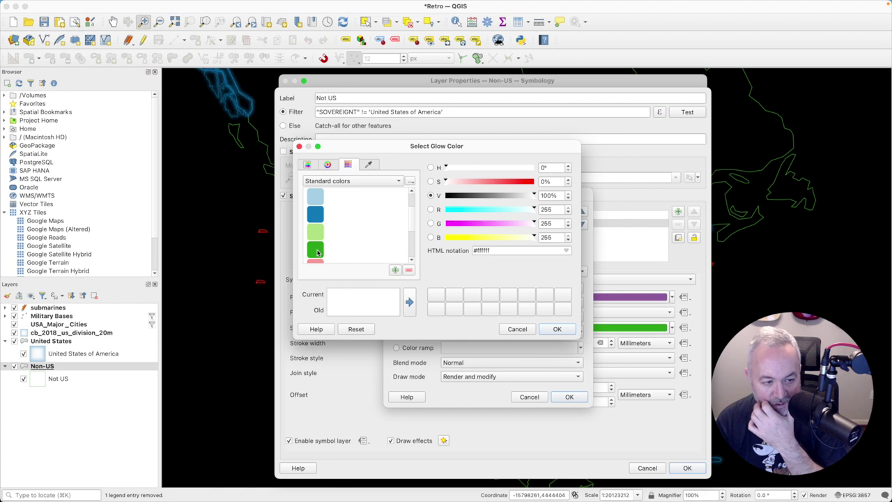
left_click(321, 253)
left_click(557, 328)
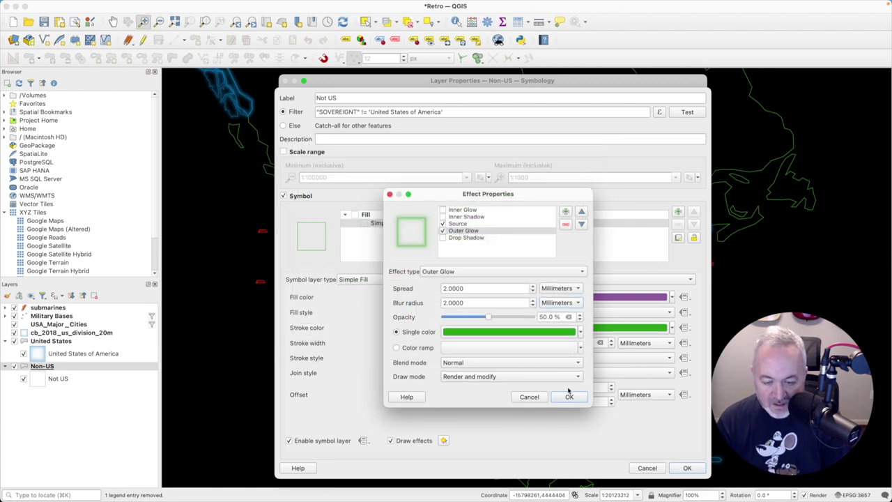
left_click(568, 395)
left_click(685, 468)
left_click(679, 452)
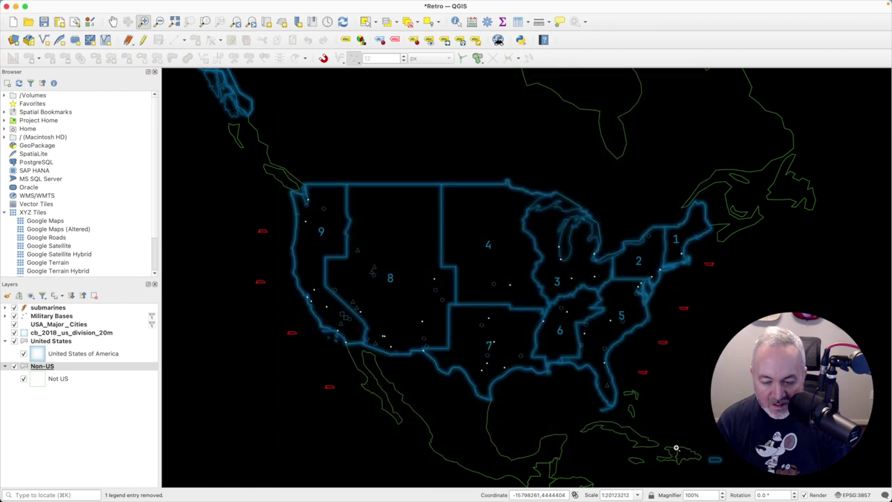
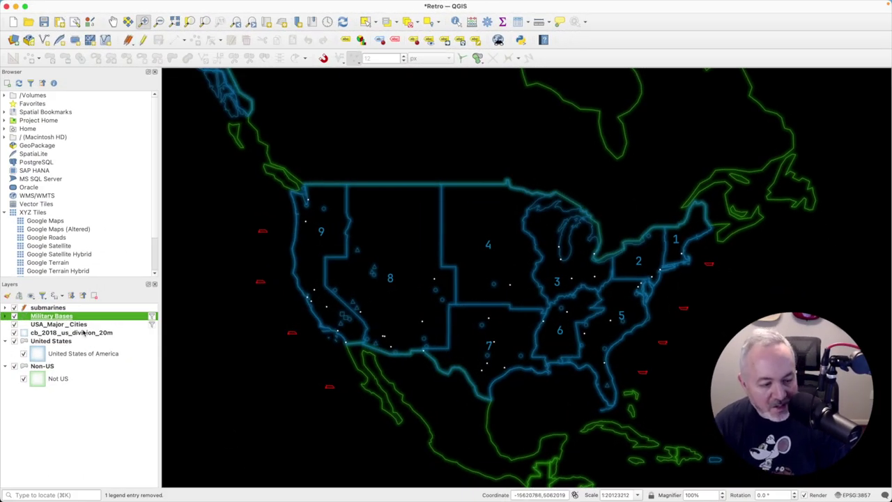
Enable a drop shadow on the cb_2018_us_division_20m labels with an offset distance of 0 and a blur radius of 2 mm
left_click(75, 333)
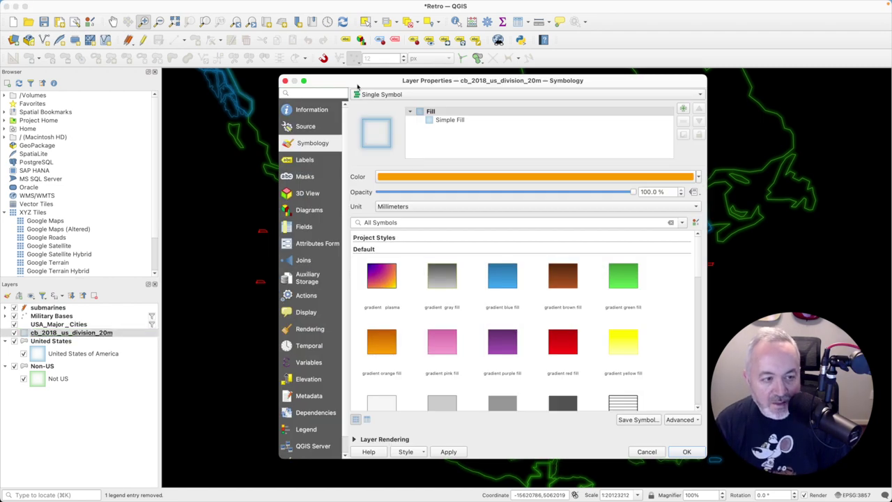
left_click(313, 160)
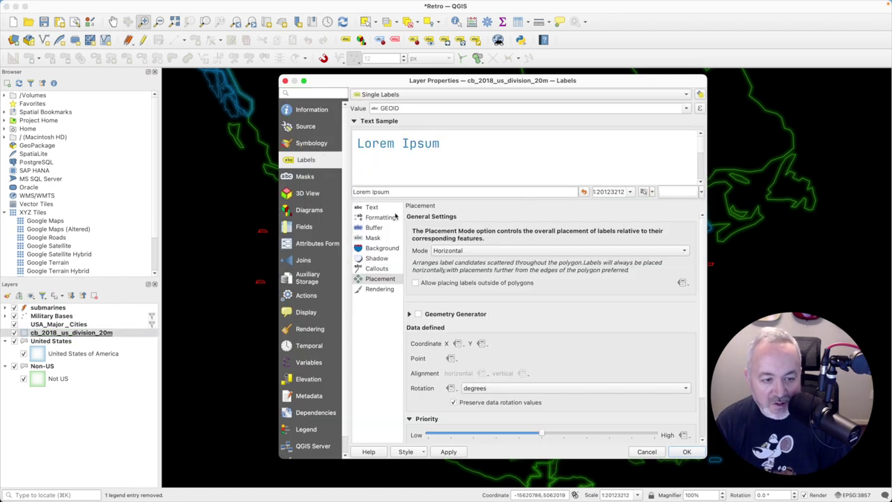
left_click(375, 228)
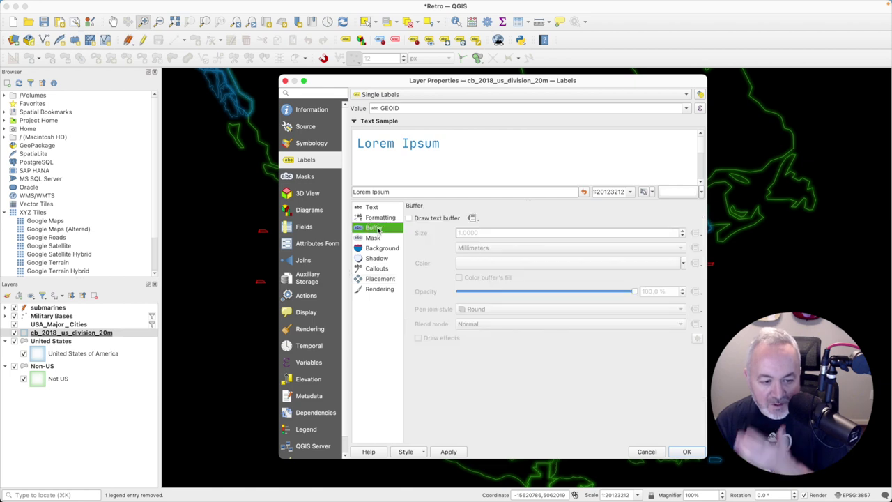
left_click(376, 257)
left_click(409, 218)
double_click(497, 263)
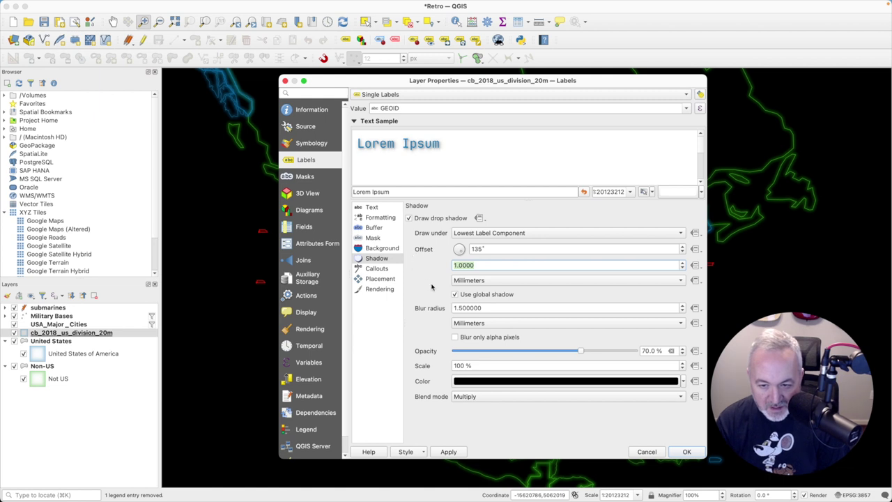
type("0")
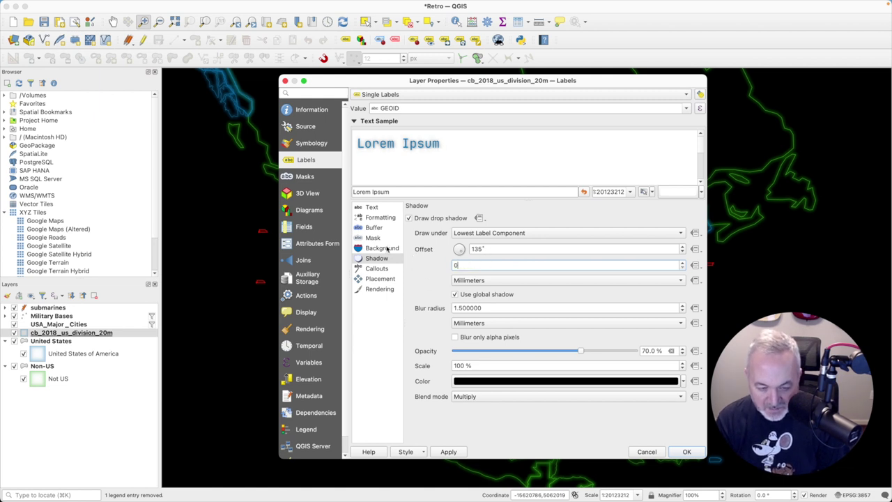
double_click(487, 307)
type("2")
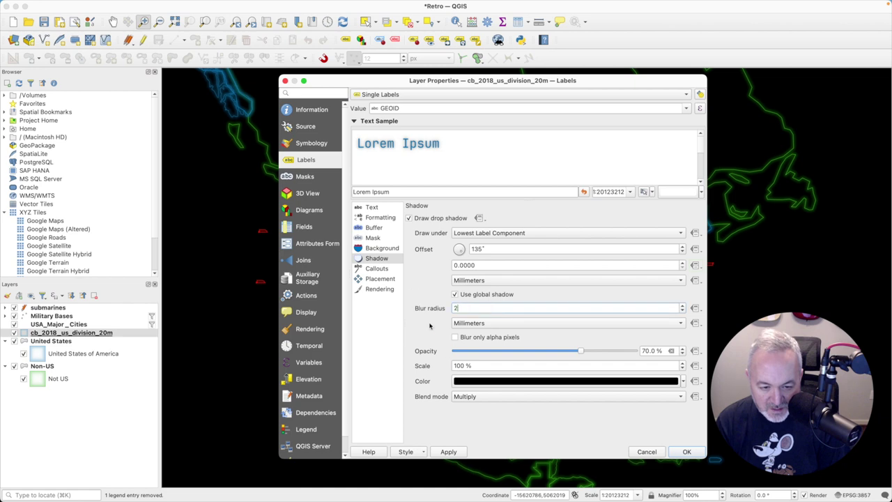
Set the division labels' shadow color to the standard blue #1f78b4 and apply the label style
left_click(682, 381)
left_click(456, 300)
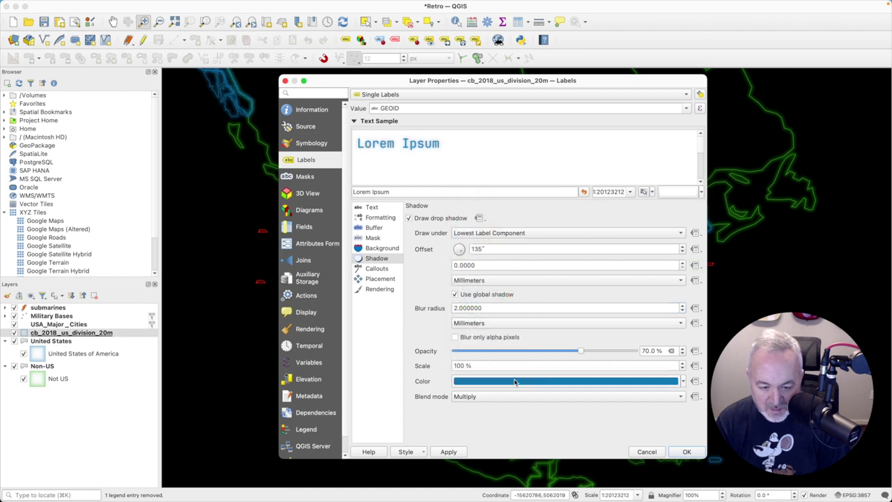
left_click(514, 381)
left_click(313, 235)
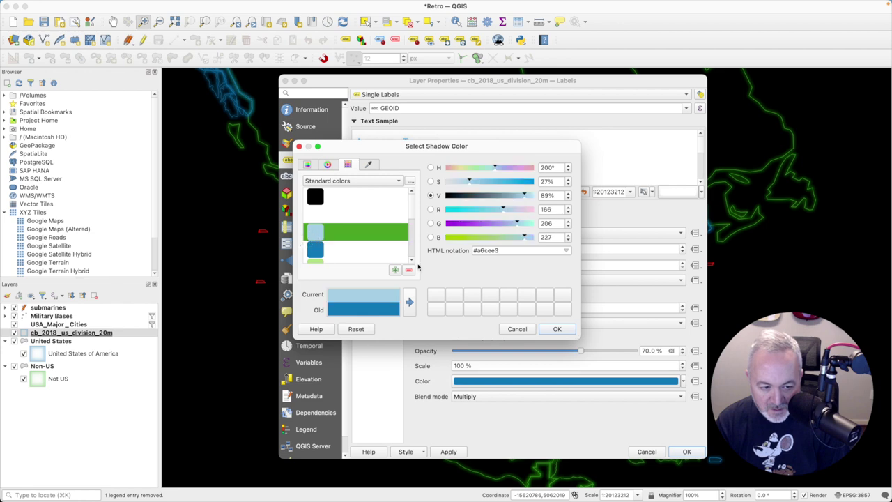
left_click(351, 257)
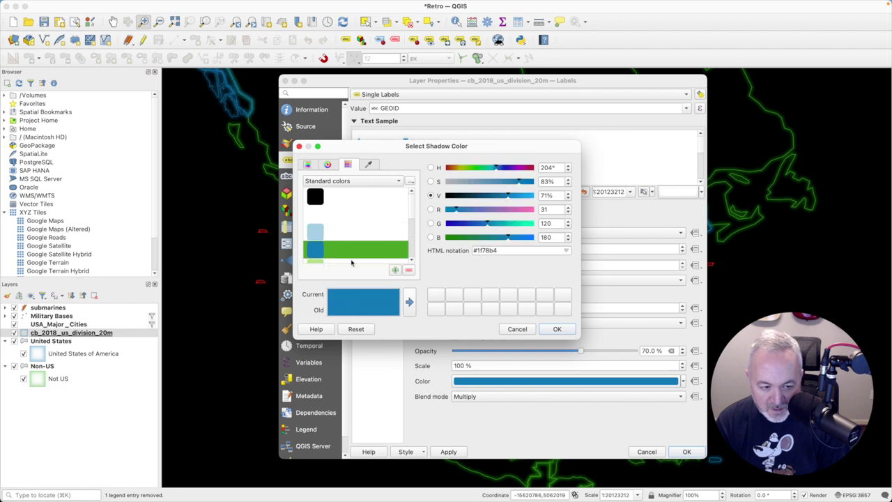
left_click(570, 329)
left_click(687, 451)
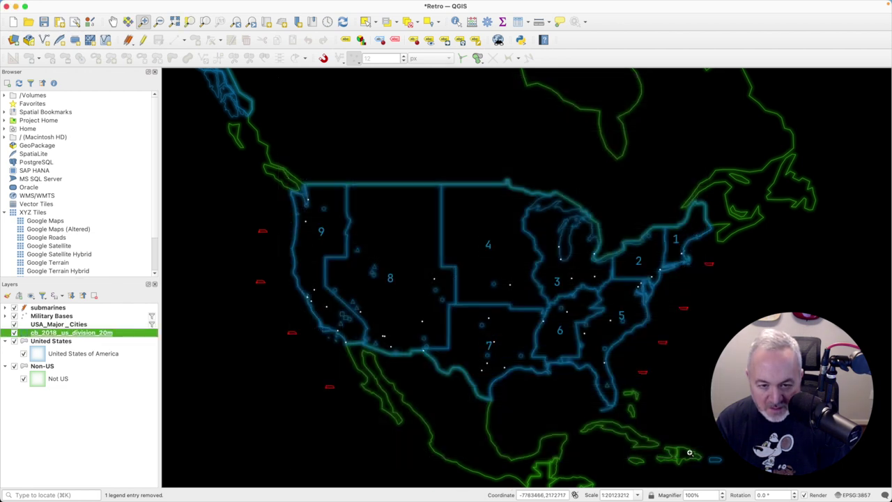
Set the blend mode of the division labels' shadow to Normal and apply it
double_click(80, 334)
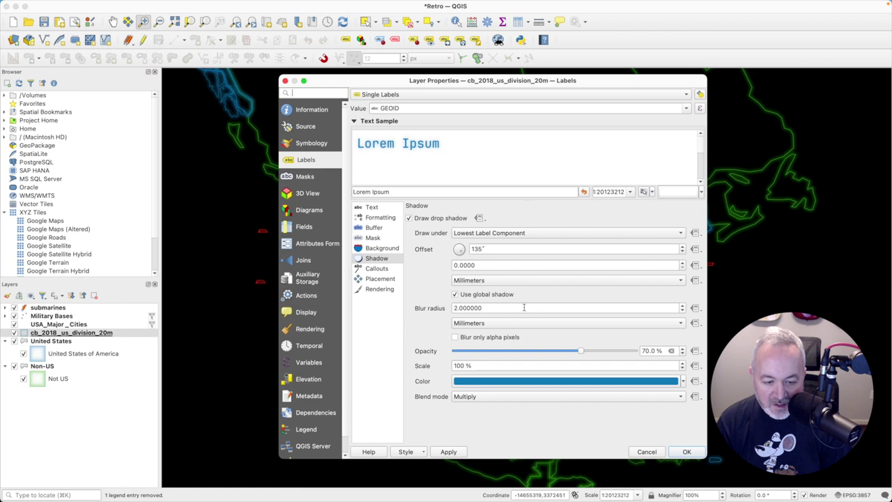
left_click(463, 396)
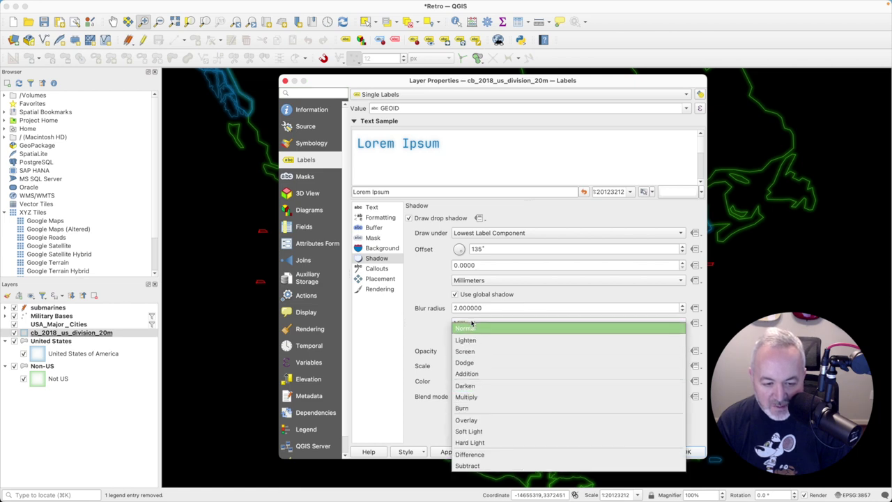
left_click(471, 327)
left_click(688, 452)
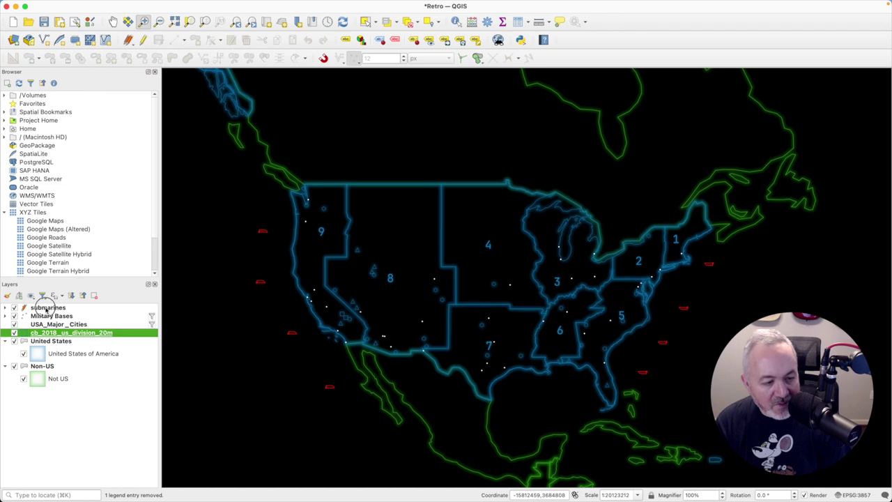
Enable draw effects with an outer glow on the SVG marker of the submarines layer's left symbol
left_click(46, 308)
double_click(46, 308)
key("Return")
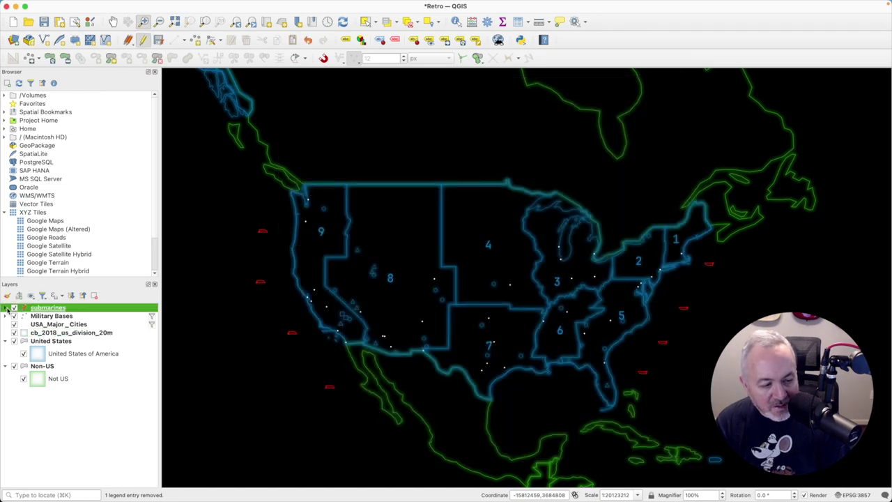
double_click(36, 318)
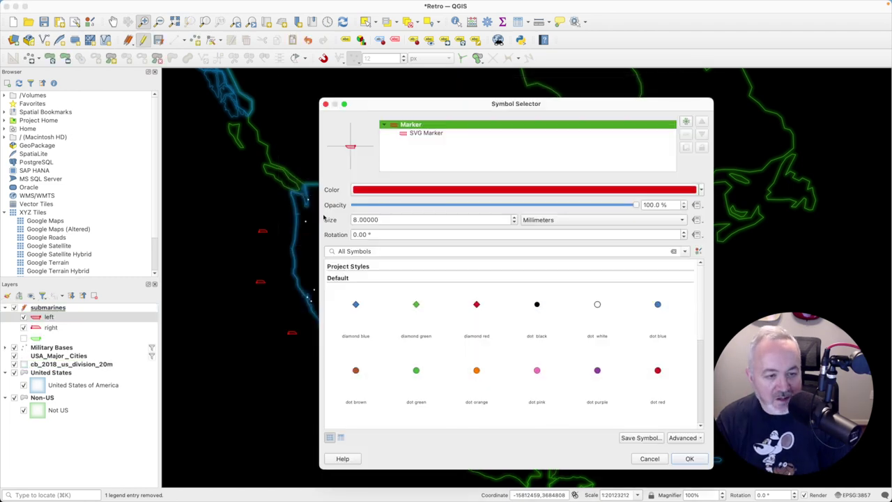
left_click(420, 133)
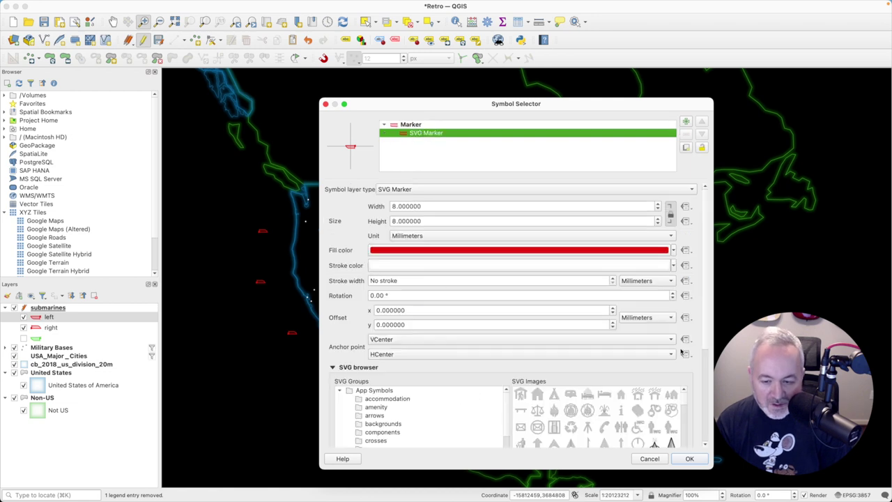
scroll(703, 362, "down", 5)
left_click(429, 436)
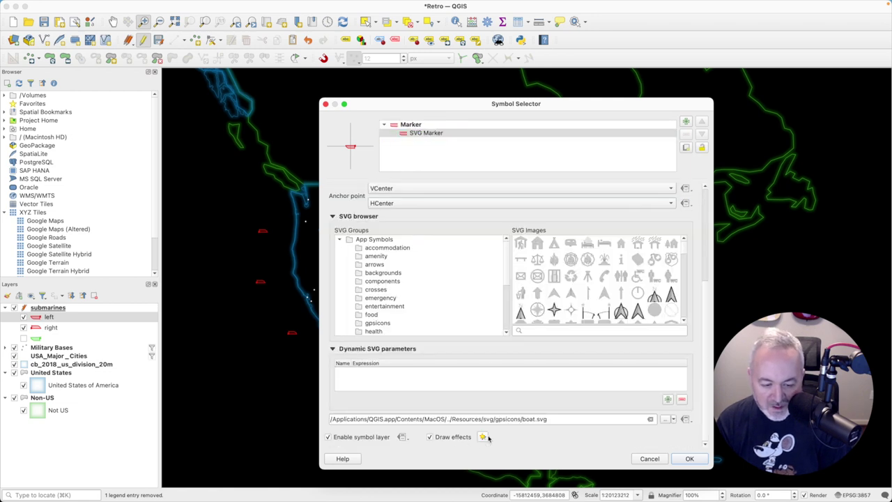
left_click(482, 436)
left_click(481, 242)
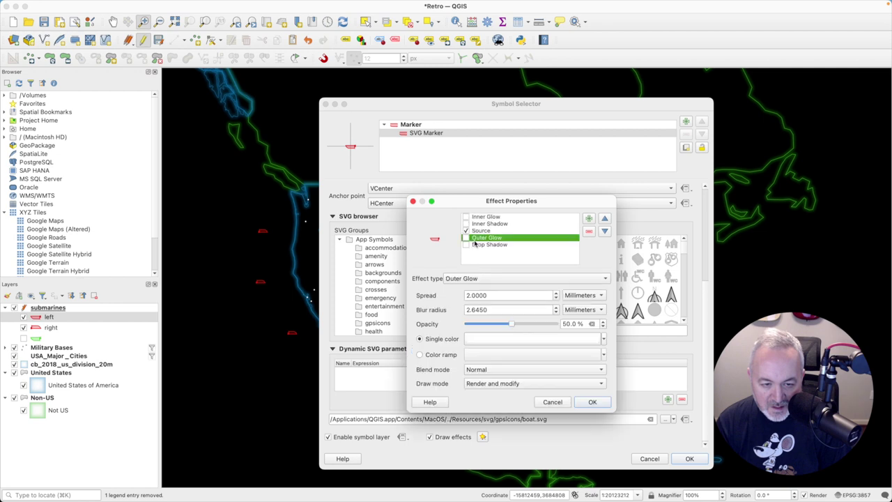
left_click(465, 237)
Set the left submarine symbol's glow color to the standard red and apply the symbol
left_click(523, 339)
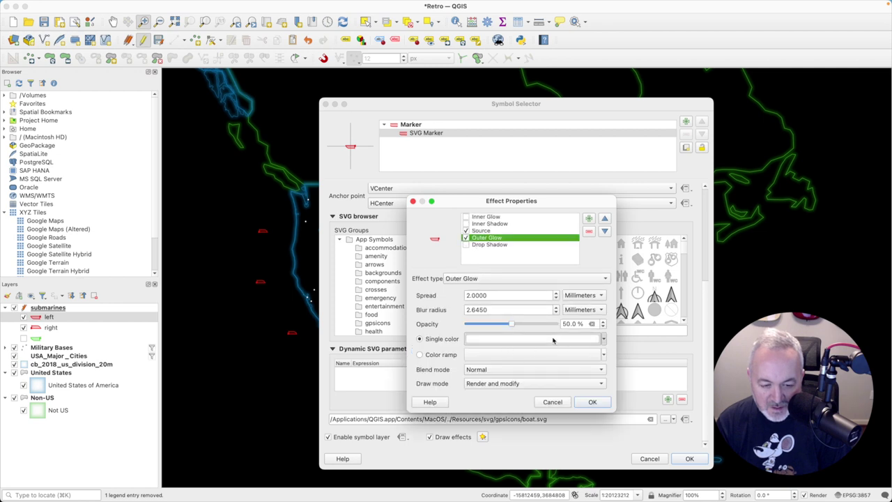
scroll(350, 238, "down", 3)
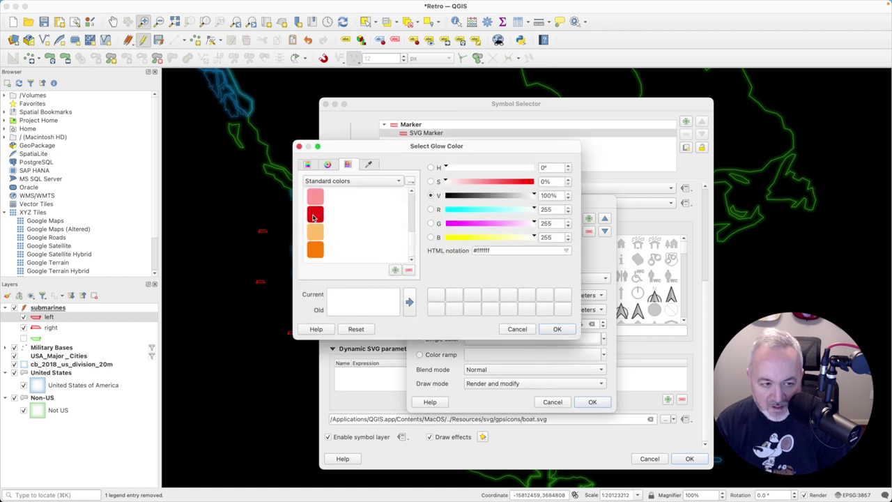
left_click(314, 215)
left_click(556, 329)
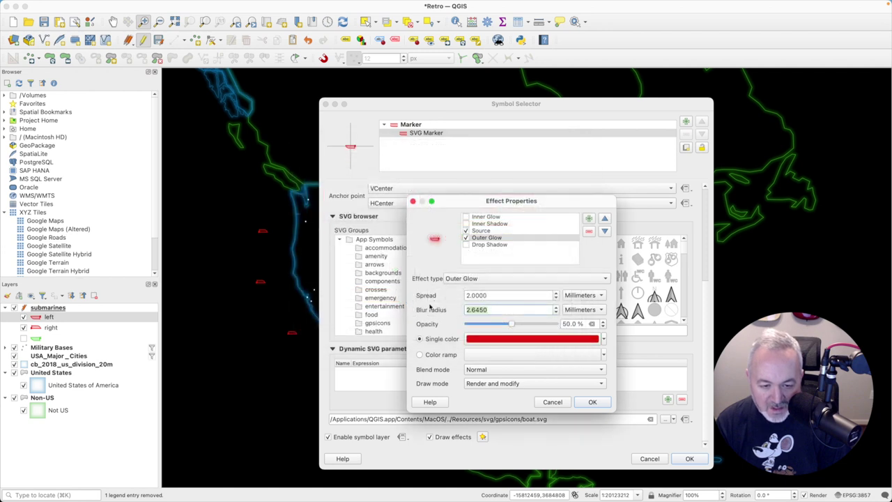
left_click(592, 401)
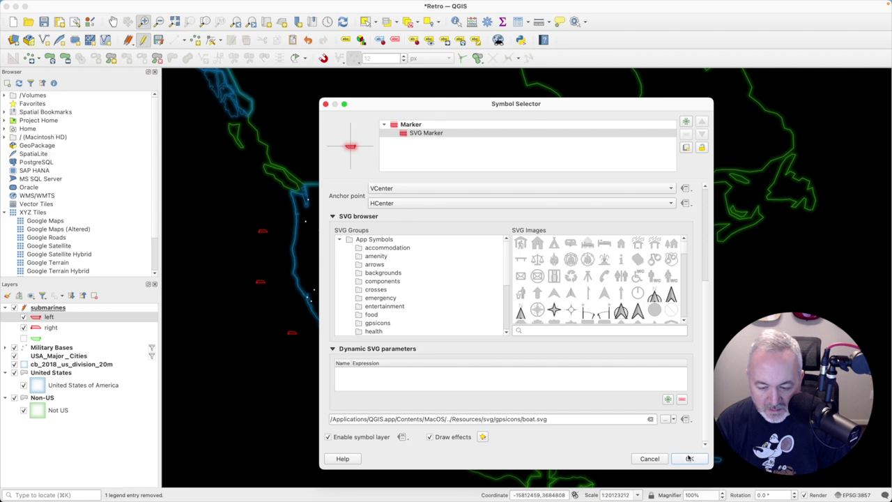
left_click(689, 458)
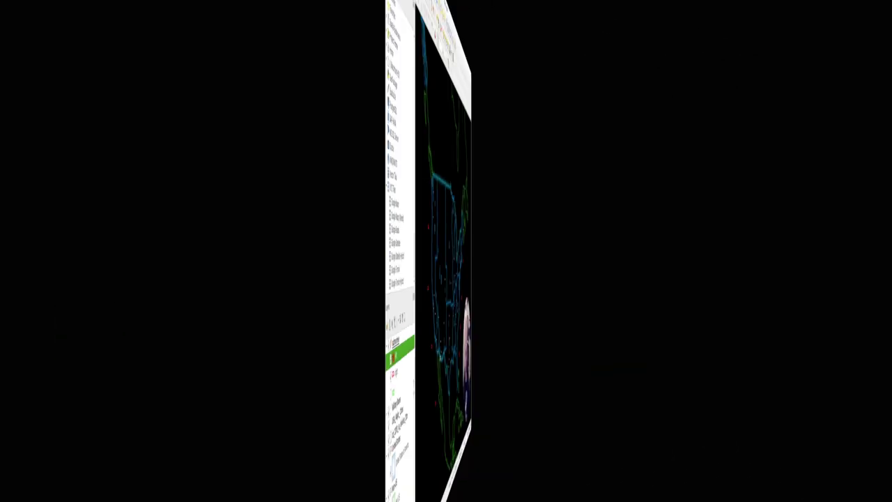
Switch to the browser, examine the place labels on the enlarged WarGames reference map, and return to QGIS
key("super+Tab")
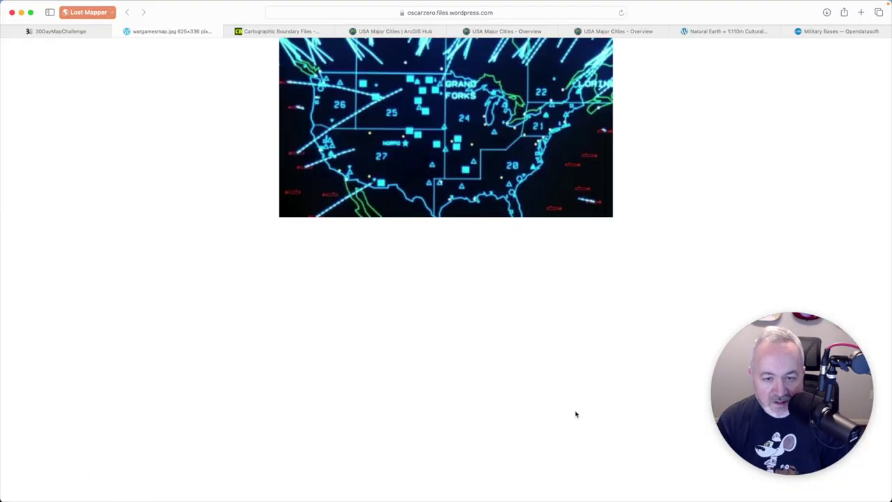
key("super+equal")
key("super+equal")
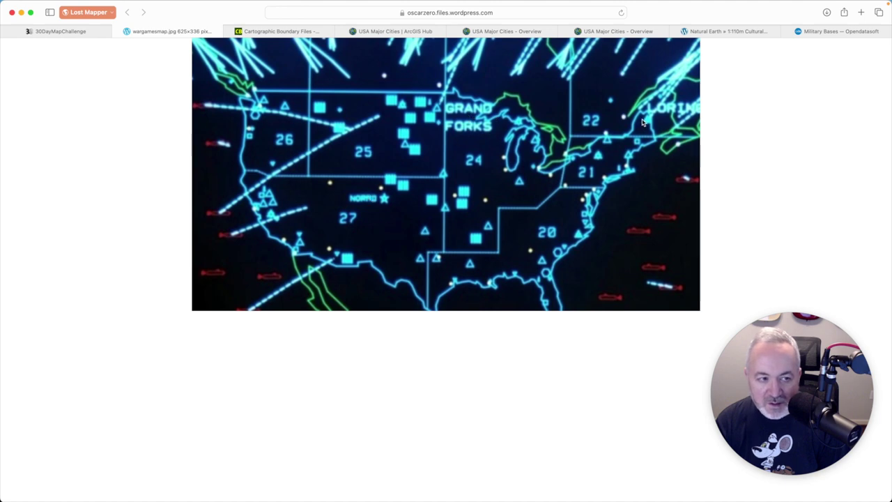
key("super+Tab")
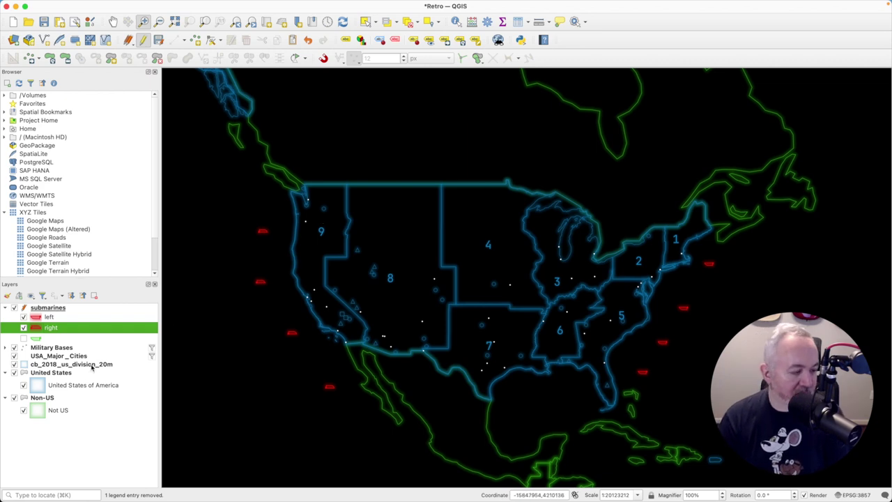
Open the Military Bases attribute table, sort it by area in descending order and widen the site_name column
left_click(60, 348)
key("F6")
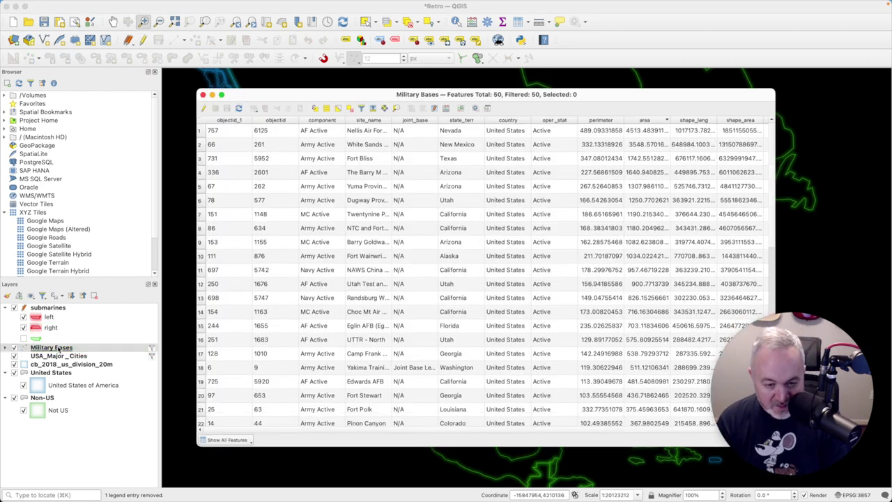
left_click(643, 122)
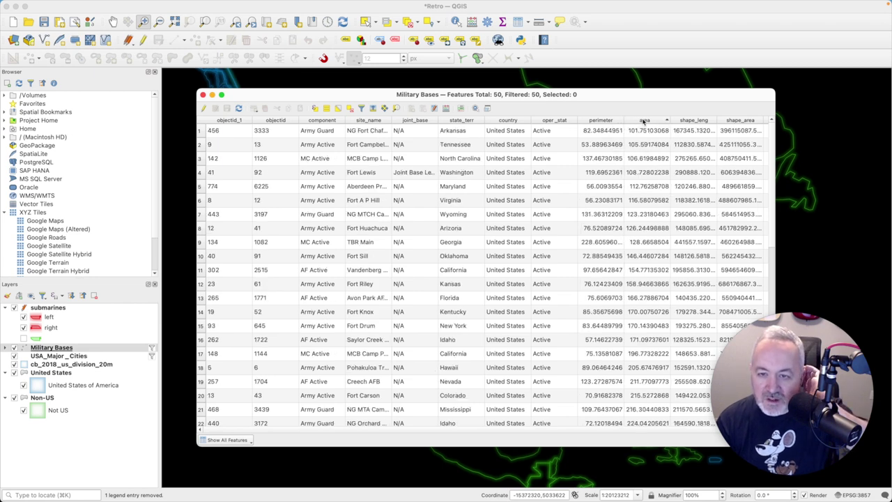
left_click(644, 121)
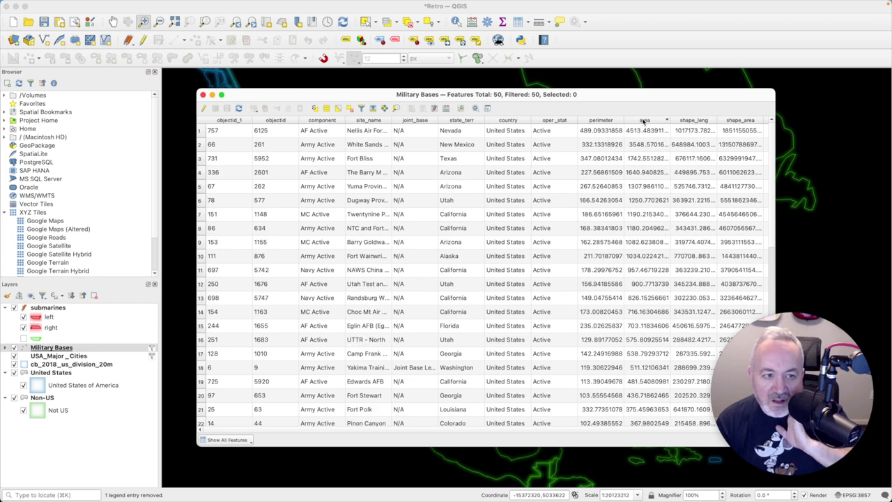
left_click_drag(391, 120, 433, 119)
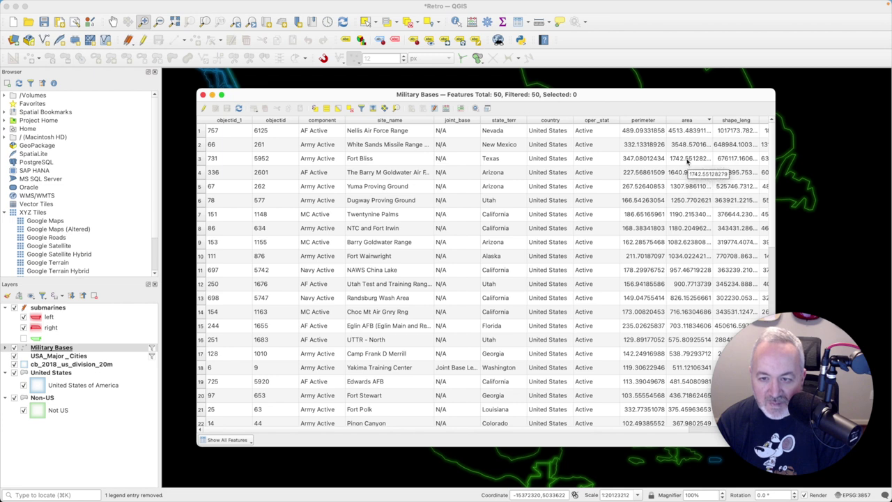
Select the three largest bases, from Nellis Air Force Range to Fort Bliss, and close the attribute table
left_click(201, 158)
left_click(200, 132, "shift")
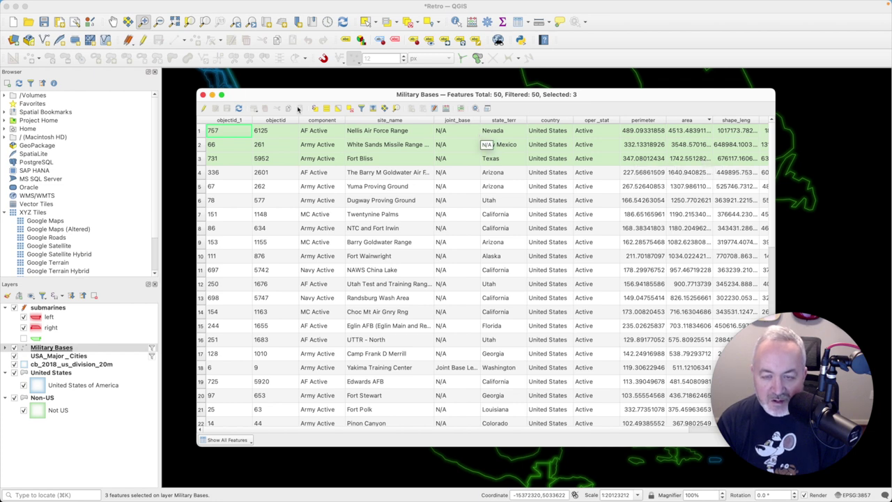
left_click(203, 95)
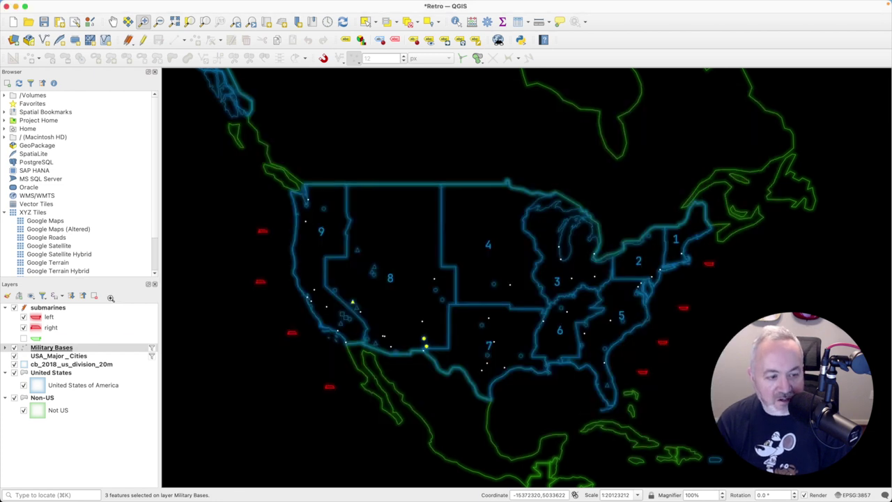
Switch the Military Bases layer to rule-based labeling and add a rule with the description Large
right_click(67, 352)
left_click(69, 347)
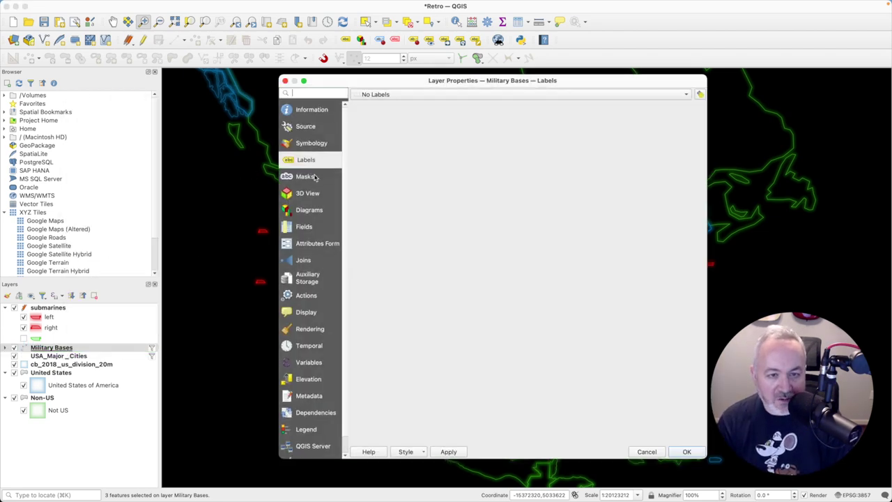
left_click(401, 97)
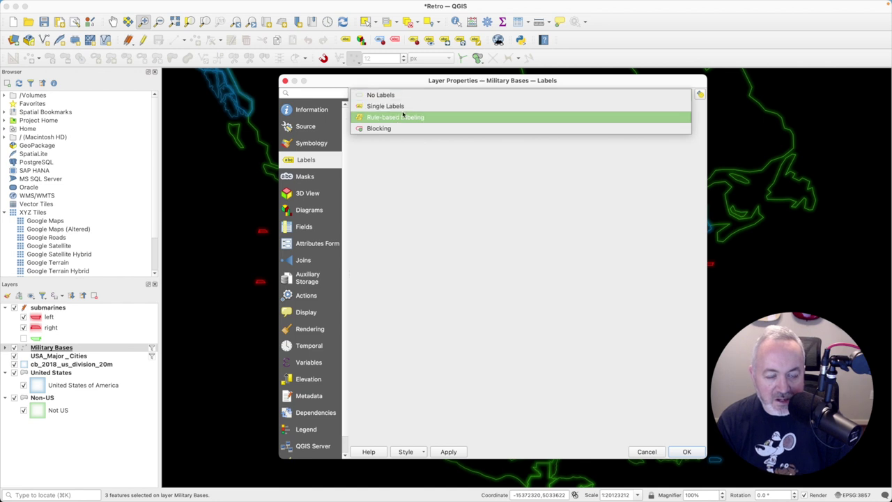
left_click(402, 117)
left_click(356, 437)
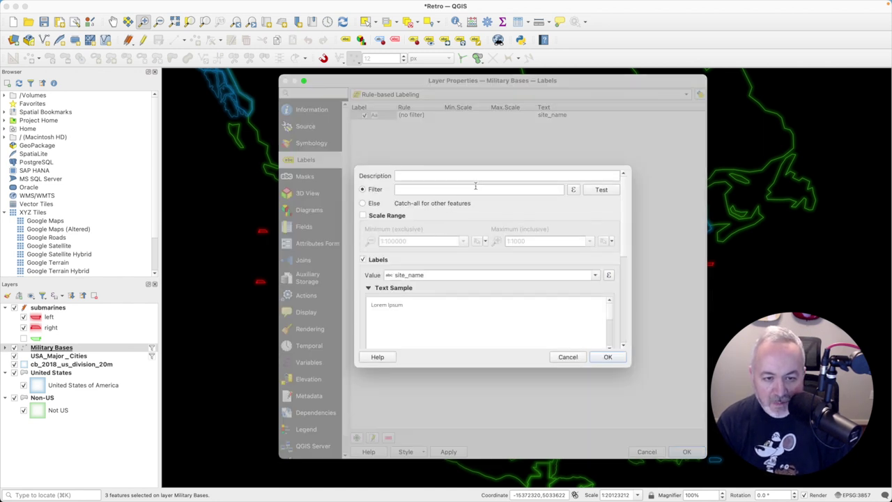
left_click(472, 176)
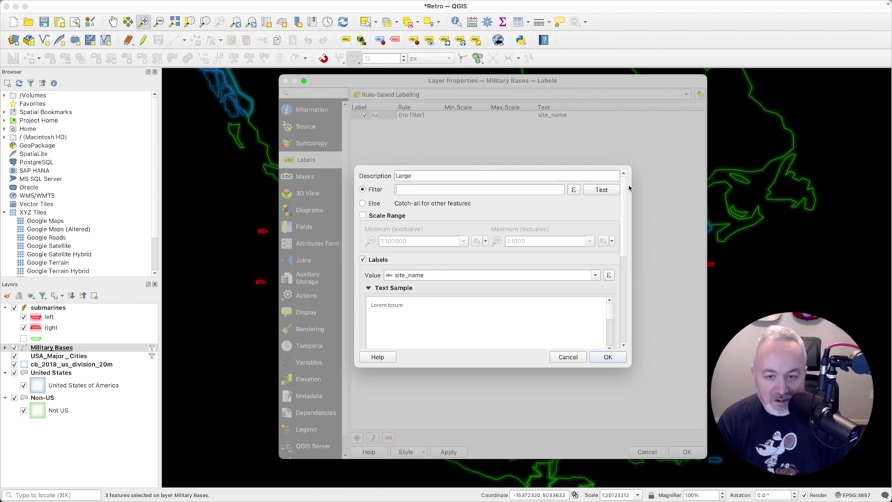
Build the Large rule's filter expression "area" > 1500, preview it on several bases and accept it
left_click(573, 189)
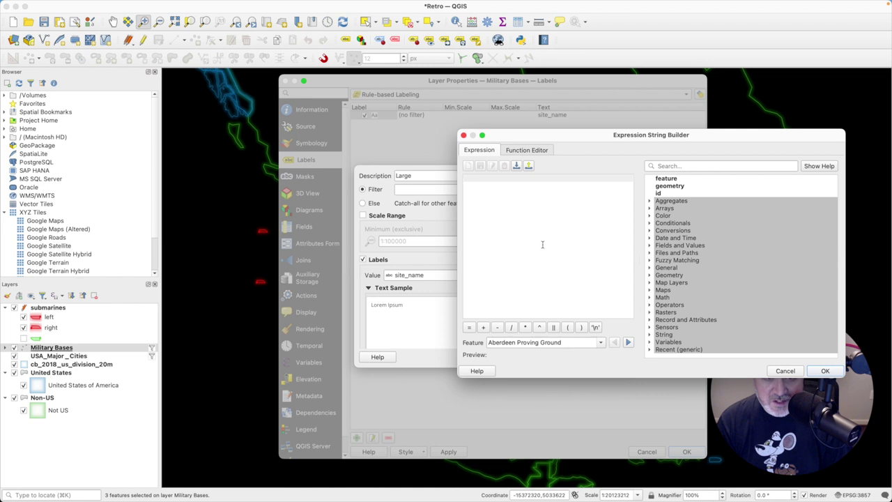
type("\"area")
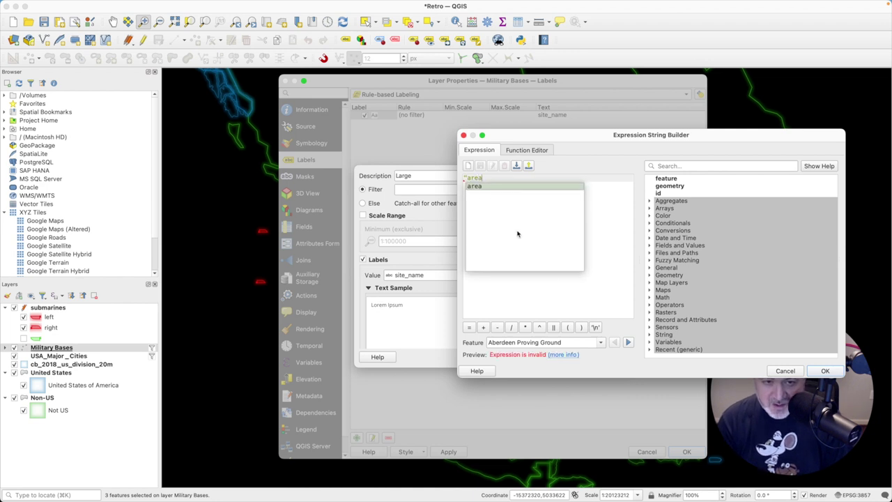
type("\" > 1500")
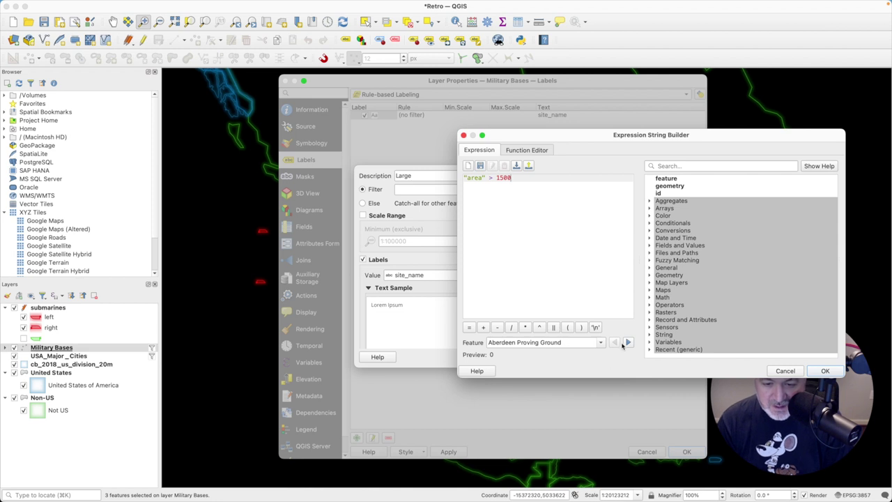
left_click(628, 342)
left_click(628, 342)
left_click(628, 342)
left_click(628, 342)
left_click(628, 342)
left_click(629, 342)
left_click(615, 342)
left_click(615, 342)
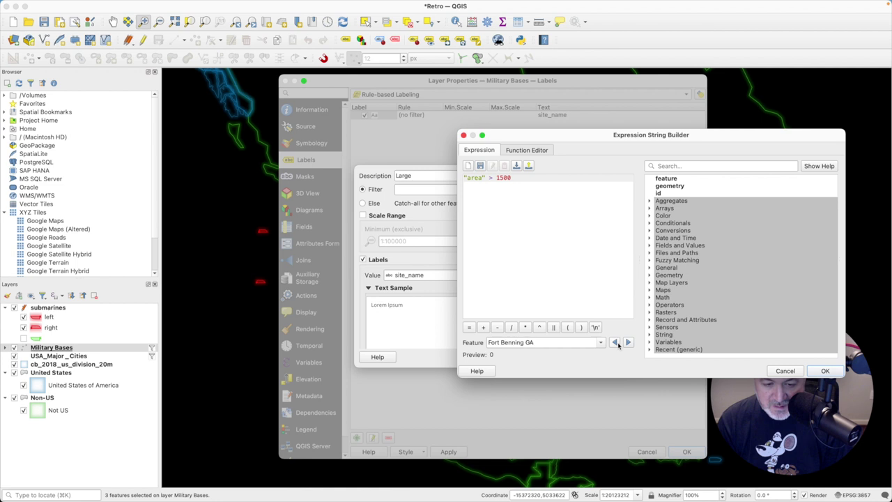
left_click(811, 371)
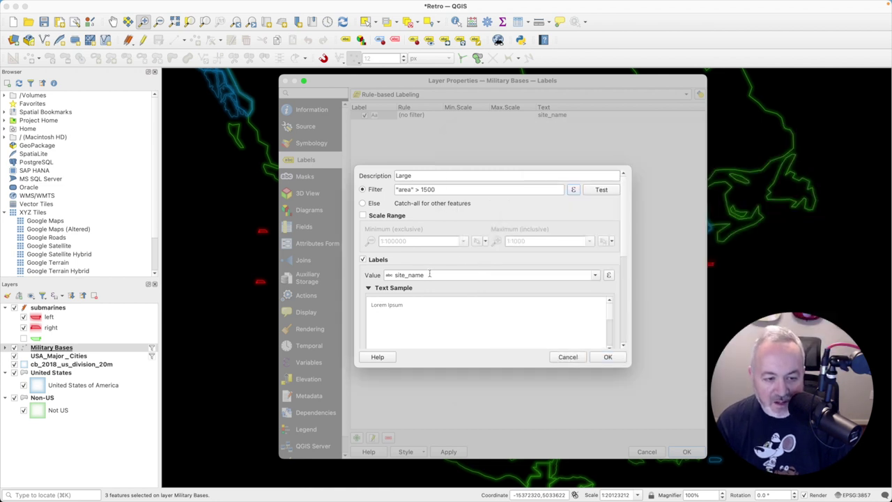
Keep site_name as the rule's label value and set the label text to 12-point JetBrains Mono
left_click(596, 275)
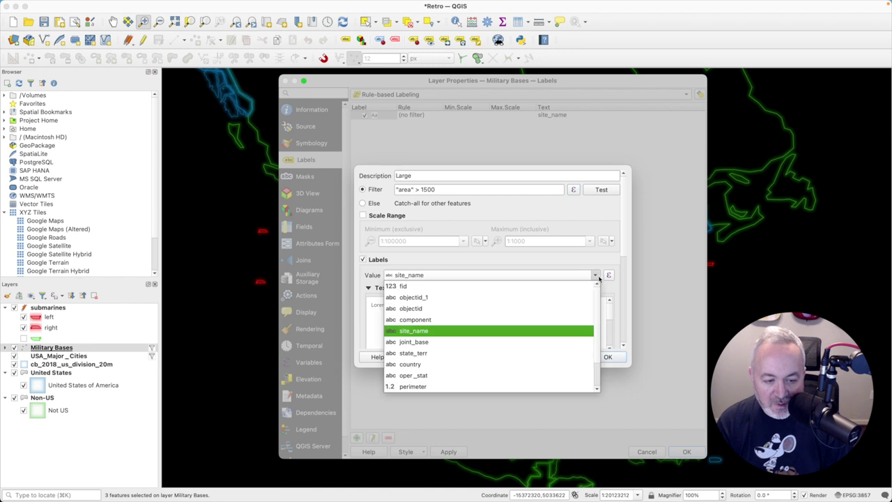
left_click(597, 277)
left_click_drag(627, 365, 678, 478)
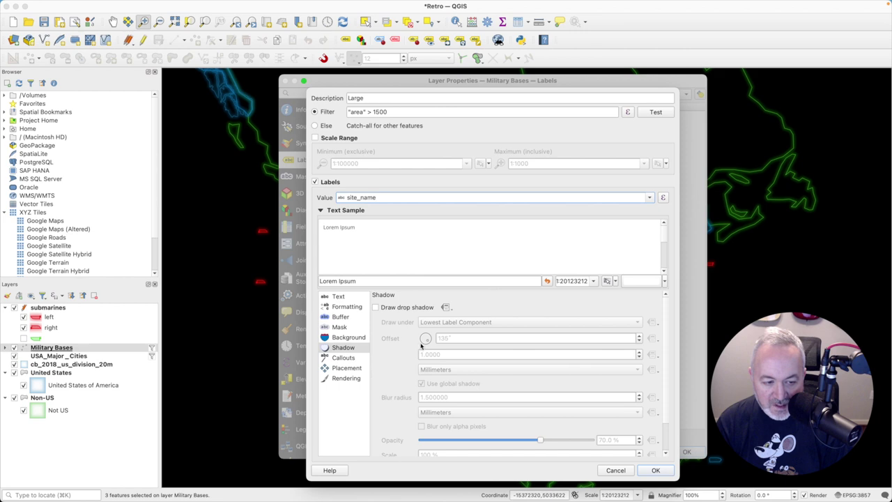
left_click(356, 298)
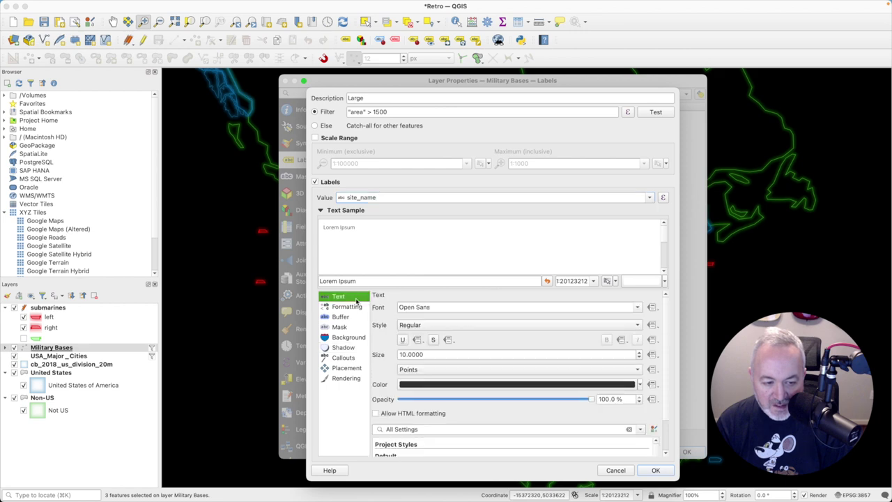
left_click(635, 307)
scroll(497, 343, "up", 5)
scroll(497, 344, "up", 10)
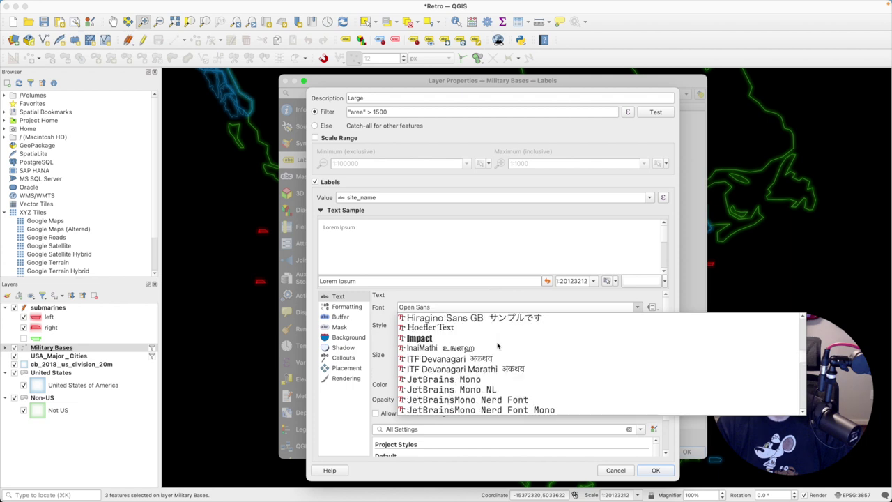
left_click(476, 378)
double_click(427, 355)
type("12")
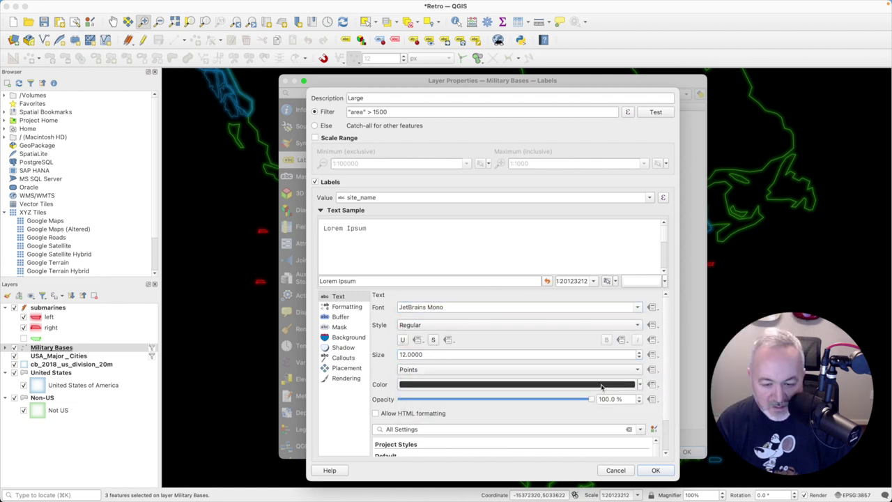
Color the Large rule's label text with the standard blue #1f78b4
left_click(603, 385)
left_click(315, 251)
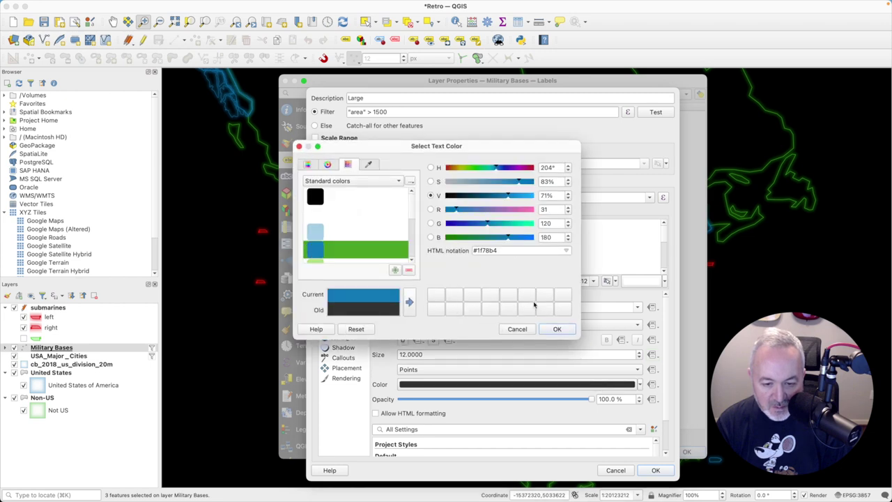
left_click(557, 329)
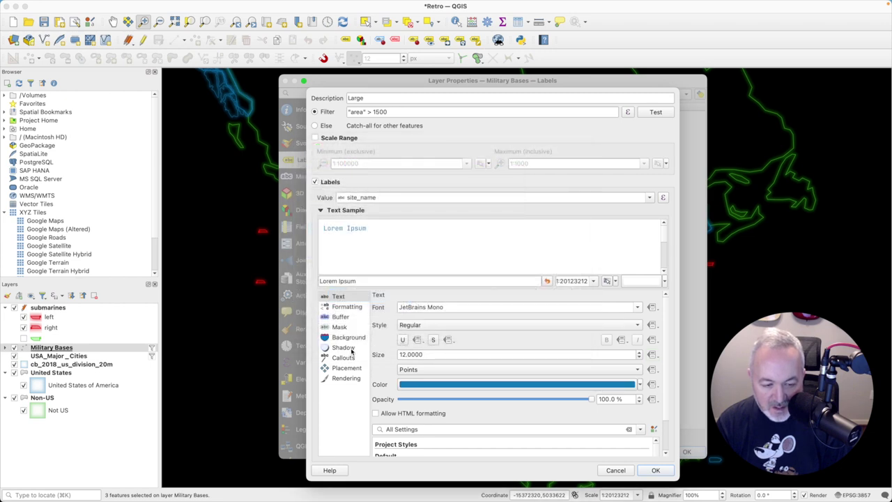
Enable a drop shadow for the labels with an offset of 0 and a blur radius of 2 millimeters
left_click(351, 350)
left_click(406, 307)
double_click(452, 354)
type("0")
key("Tab")
key("Tab")
key("Tab")
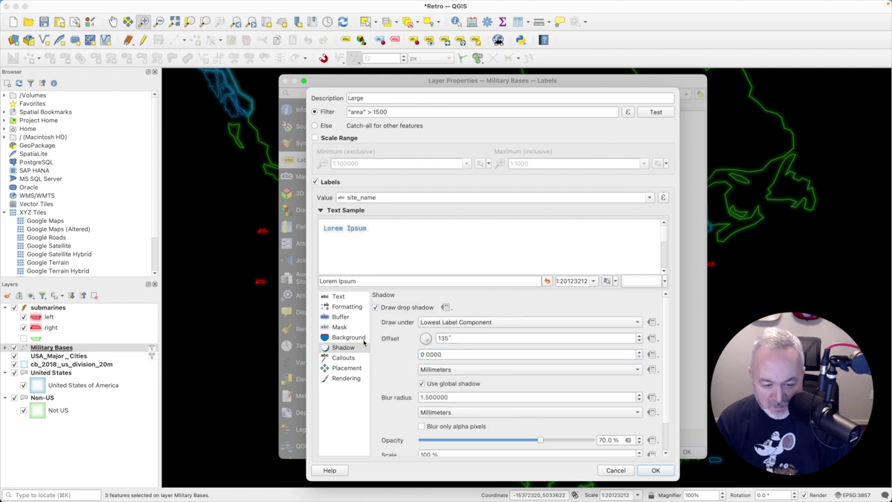
type("2")
key("Tab")
Set the label shadow's blend mode to Normal and its color to blue #1f78b4, and apply the labeling to the layer
scroll(662, 348, "down", 2)
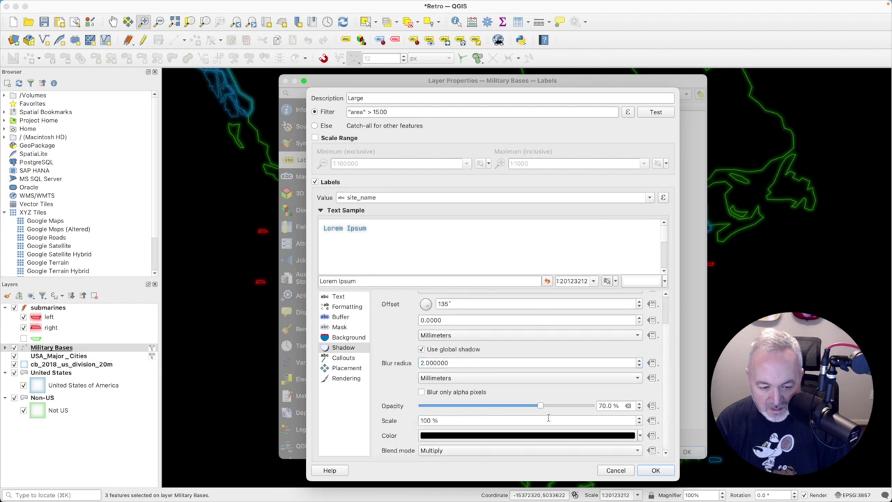
left_click(446, 450)
left_click(445, 358)
left_click(450, 436)
left_click(320, 254)
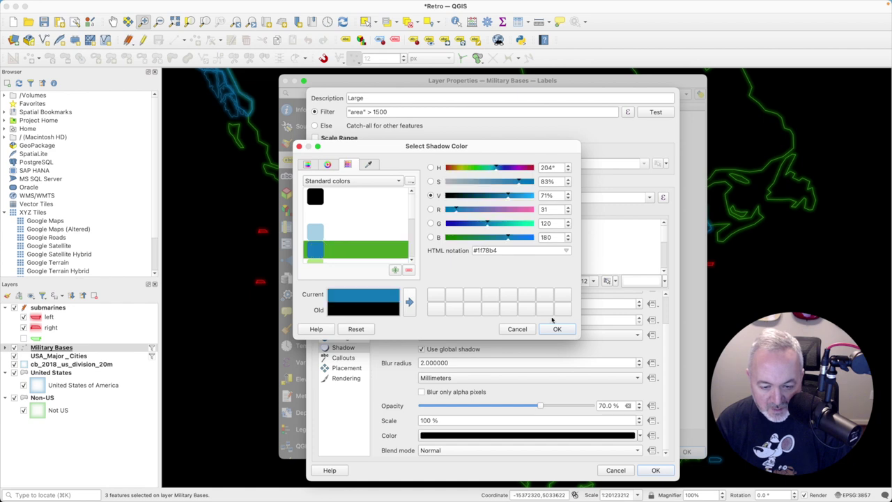
left_click(557, 329)
left_click(655, 470)
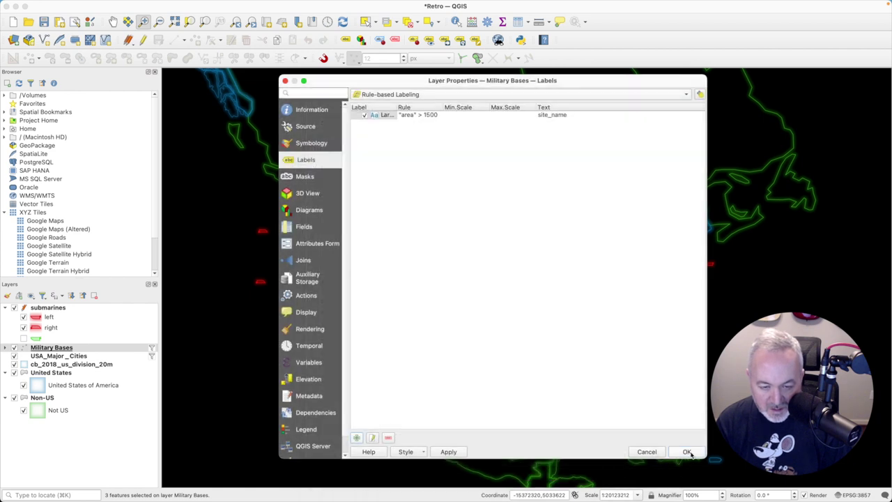
left_click(686, 452)
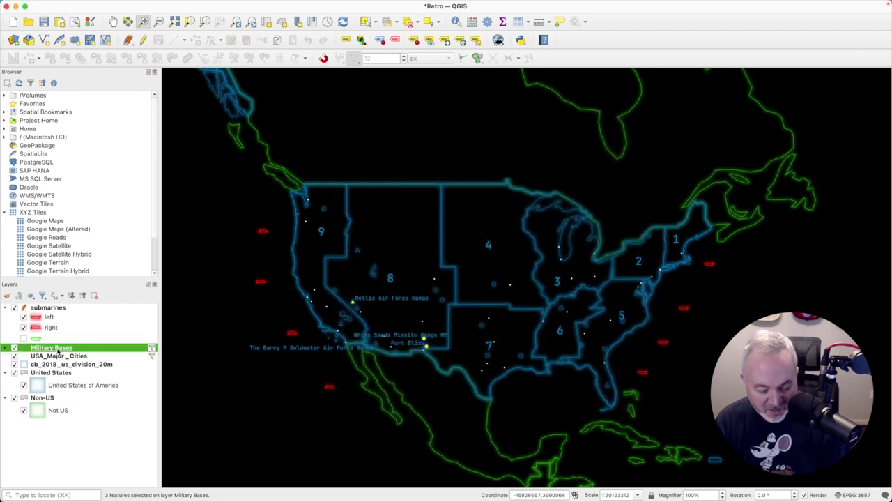
Check the bases' area values and raise the Large rule's area threshold to exclude The Barry M Goldwater range, keeping only the three largest bases
key("F6")
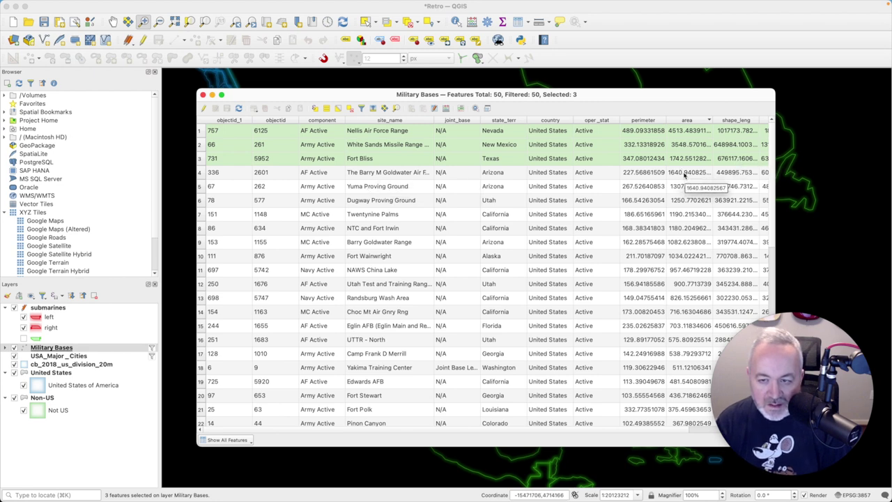
left_click(11, 342)
double_click(89, 348)
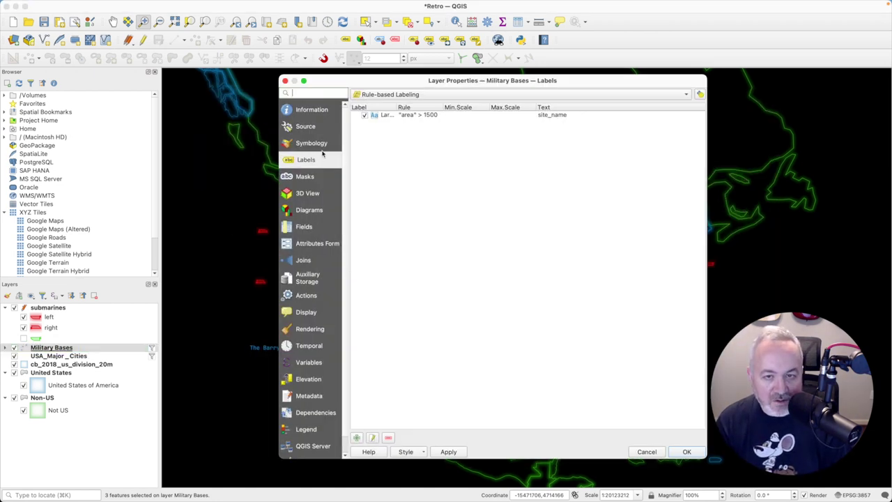
double_click(423, 114)
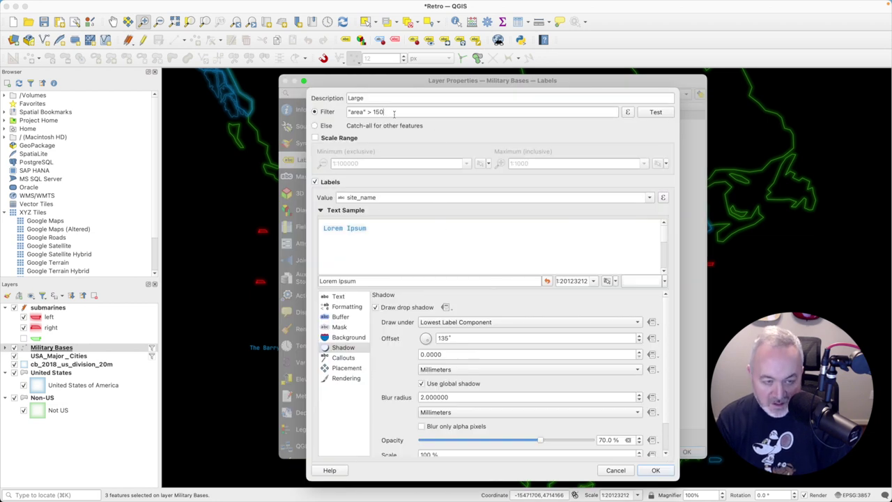
left_click(655, 469)
left_click(685, 452)
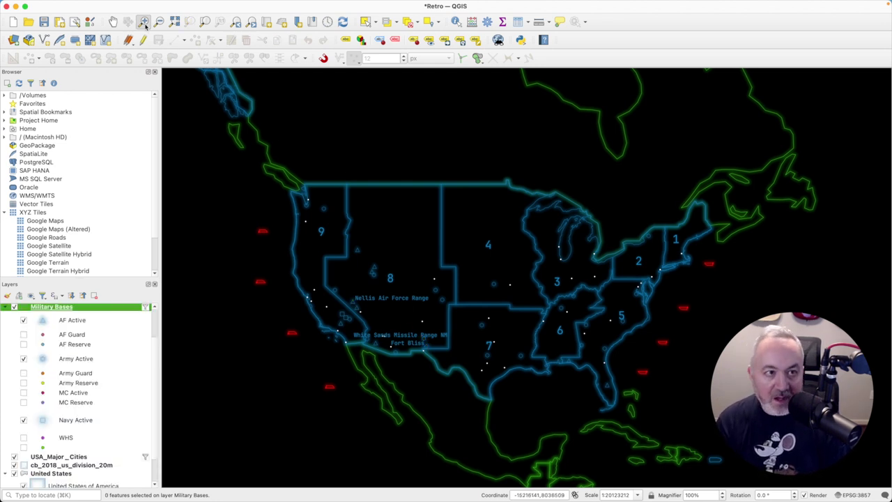
Enlarge the continental United States on the map and compare it with the WarGames reference image in the browser
left_click_drag(220, 134, 718, 449)
key("super+Tab")
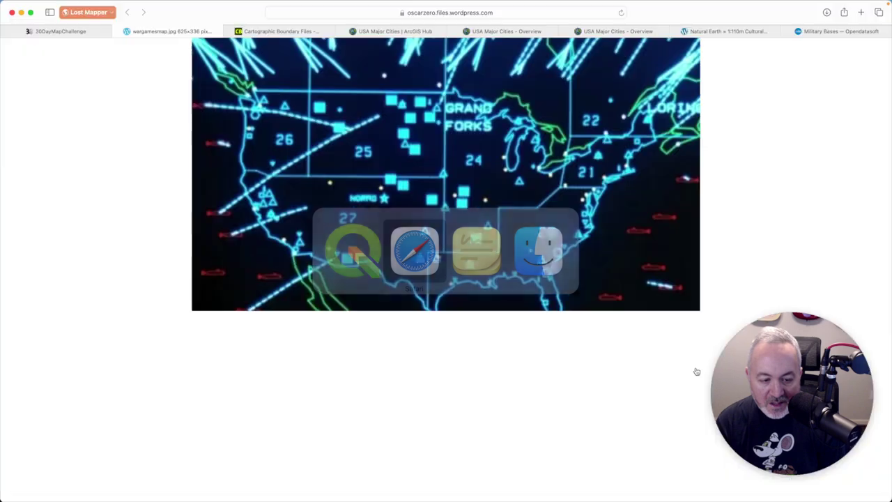
key("super+Tab")
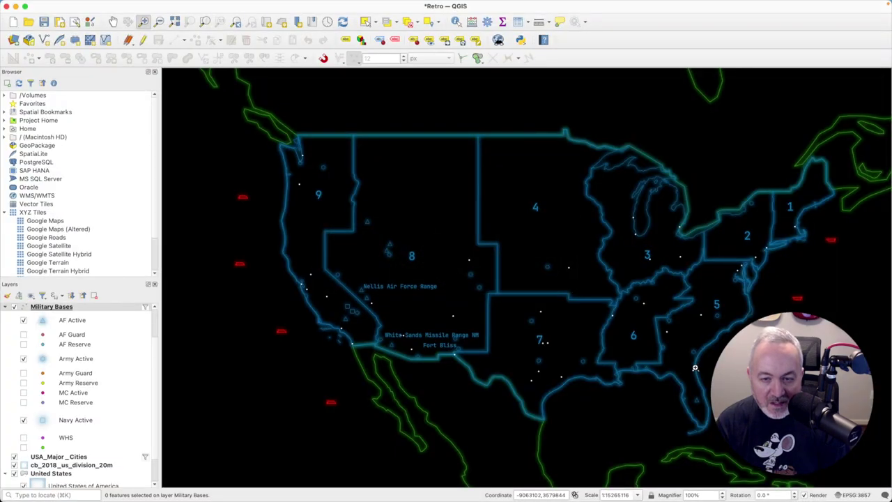